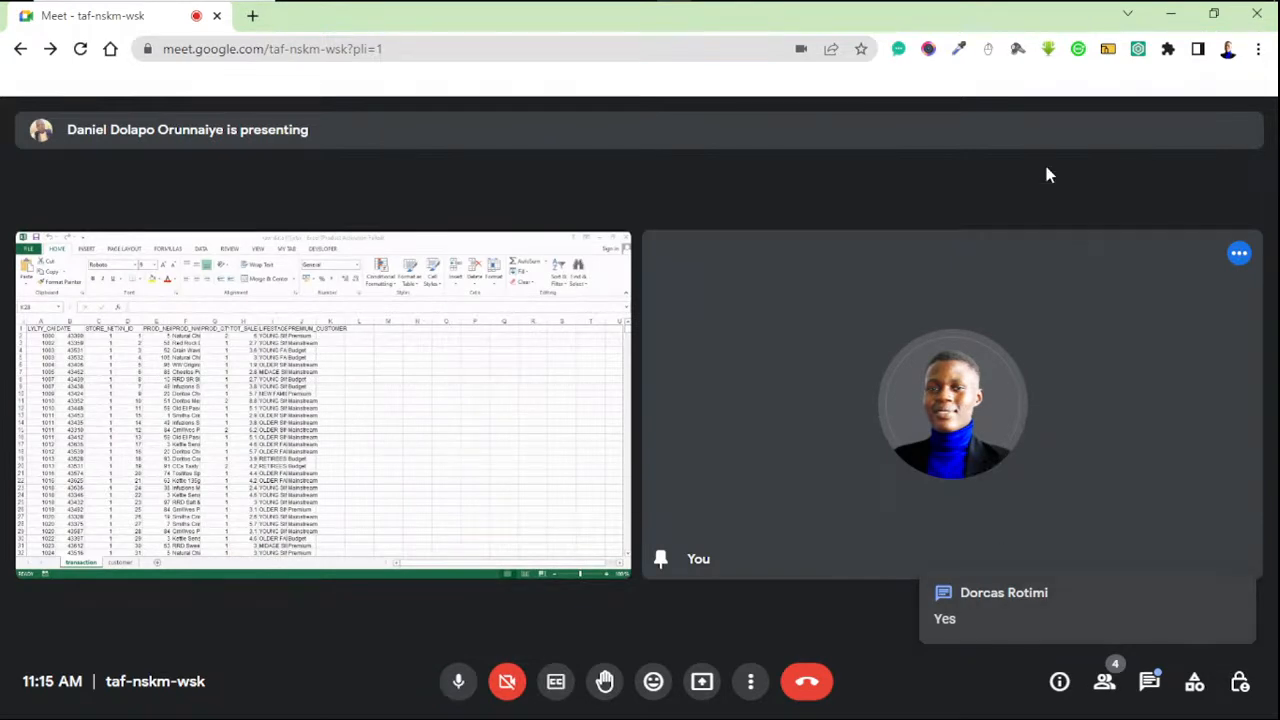
# Check the recording and streaming status in OBS Studio, and return to the meeting in Chrome.
pyautogui.click(915, 14)
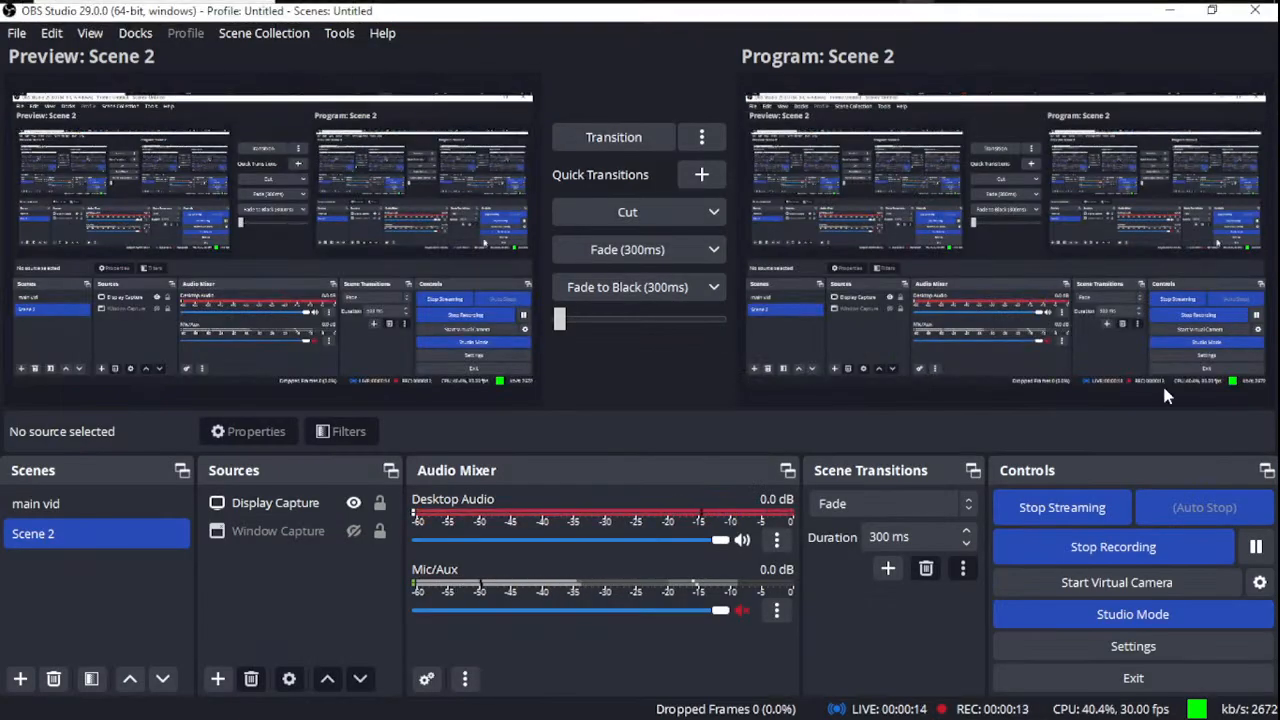
pyautogui.moveTo(905, 5)
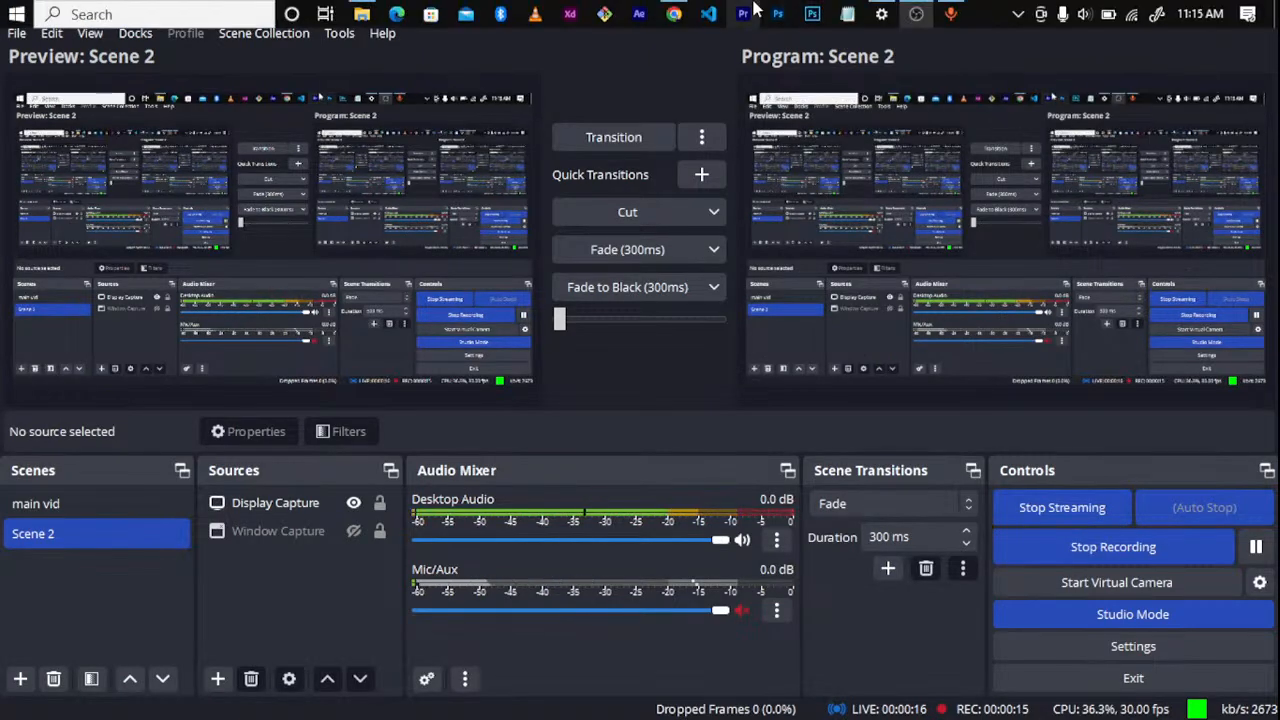
pyautogui.click(674, 14)
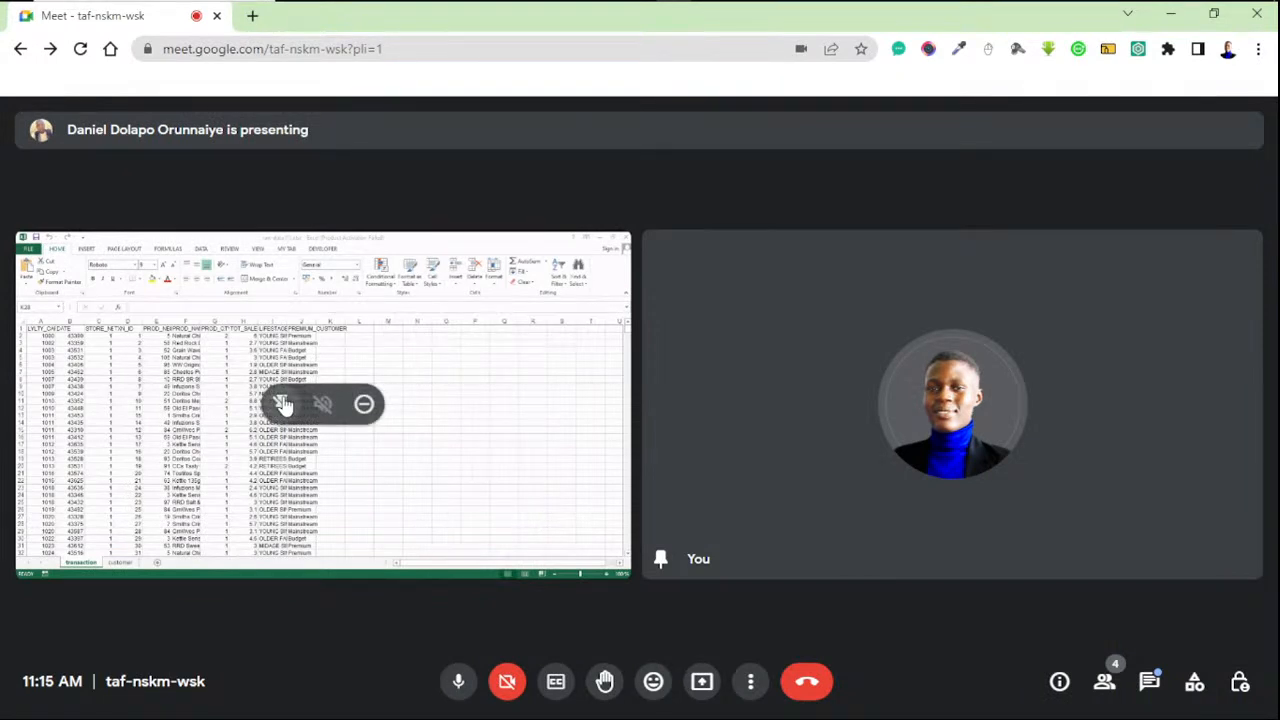
# Unpin the shared presentation and your own tile from the main screen of the call.
pyautogui.click(285, 404)
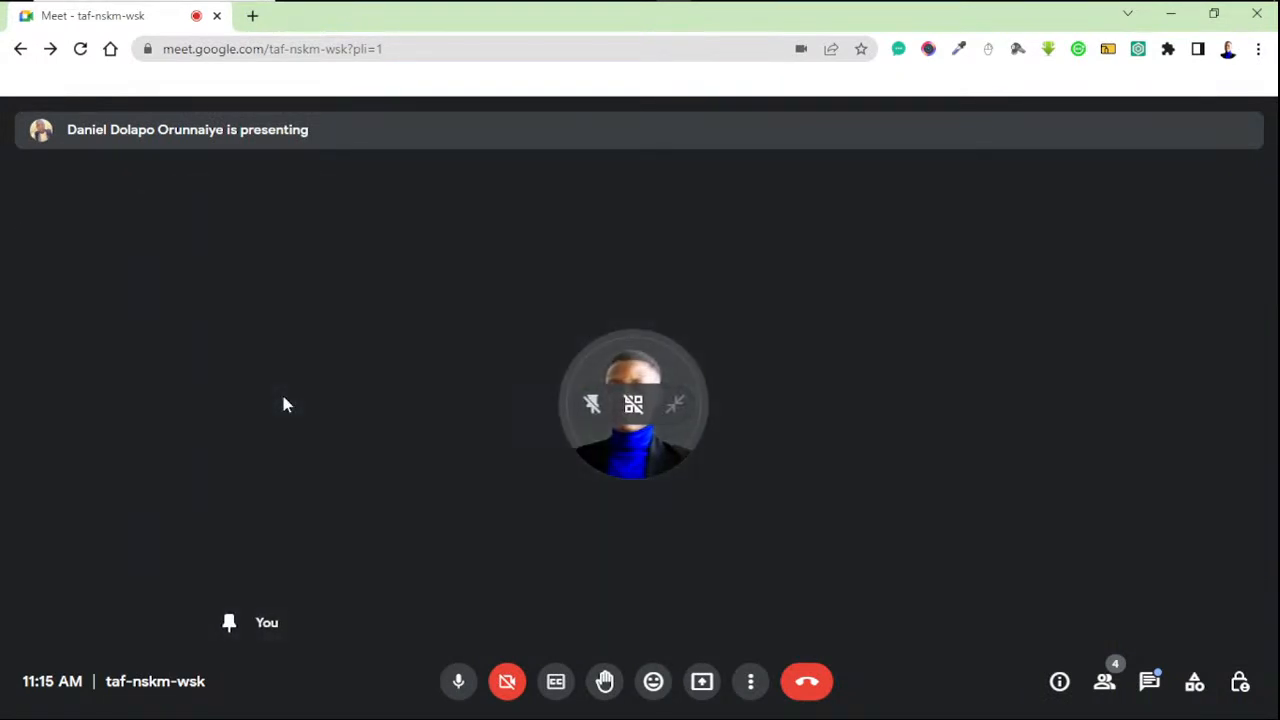
pyautogui.click(598, 404)
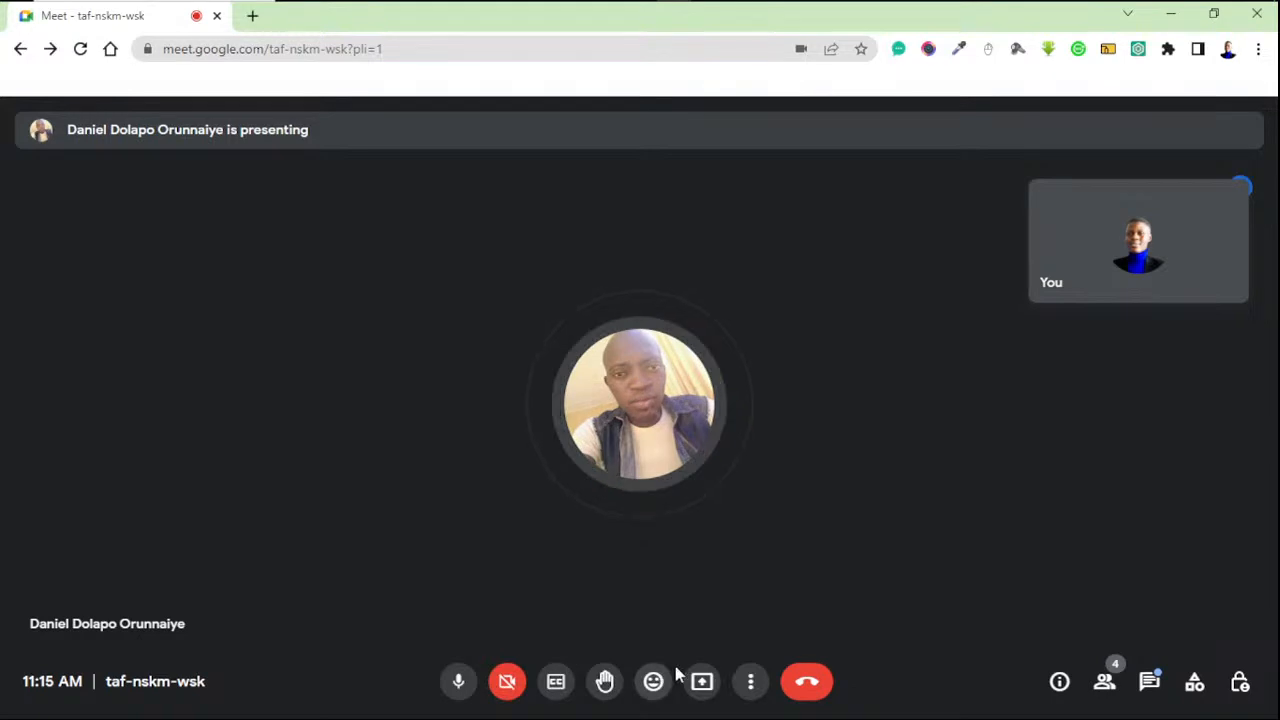
pyautogui.click(1122, 686)
pyautogui.click(1122, 686)
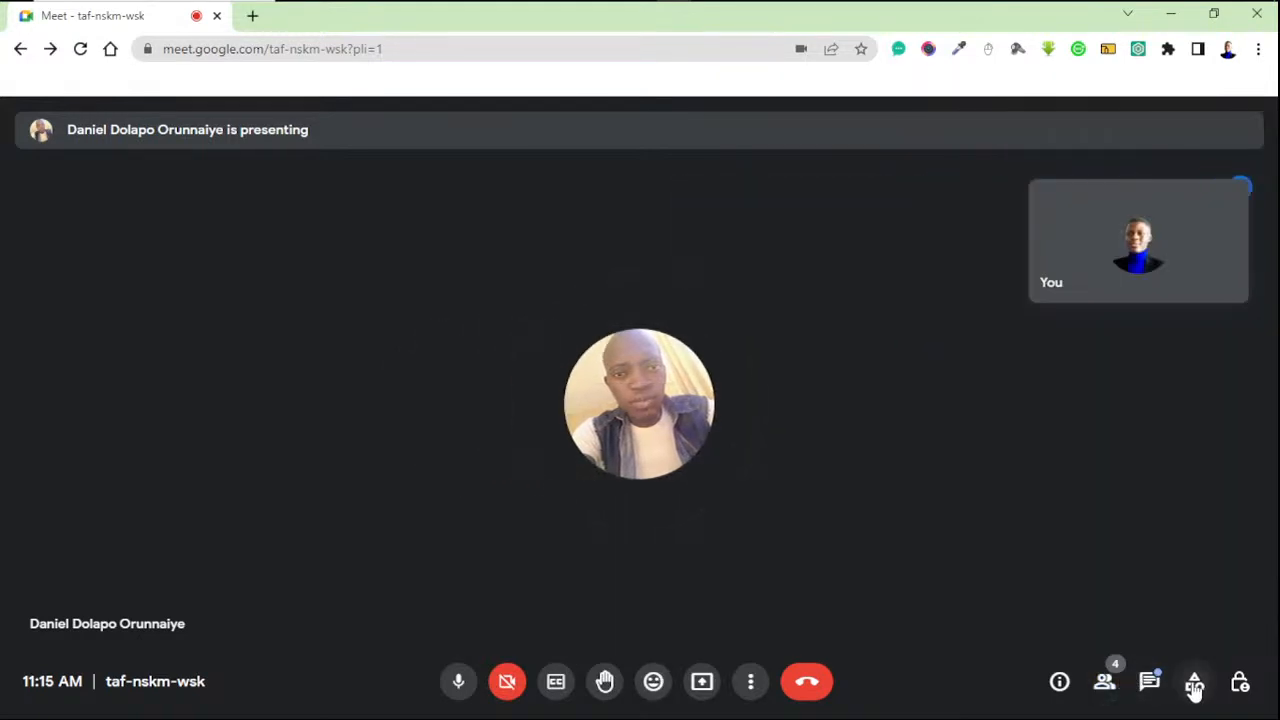
pyautogui.click(1194, 684)
pyautogui.click(1240, 684)
pyautogui.click(1240, 684)
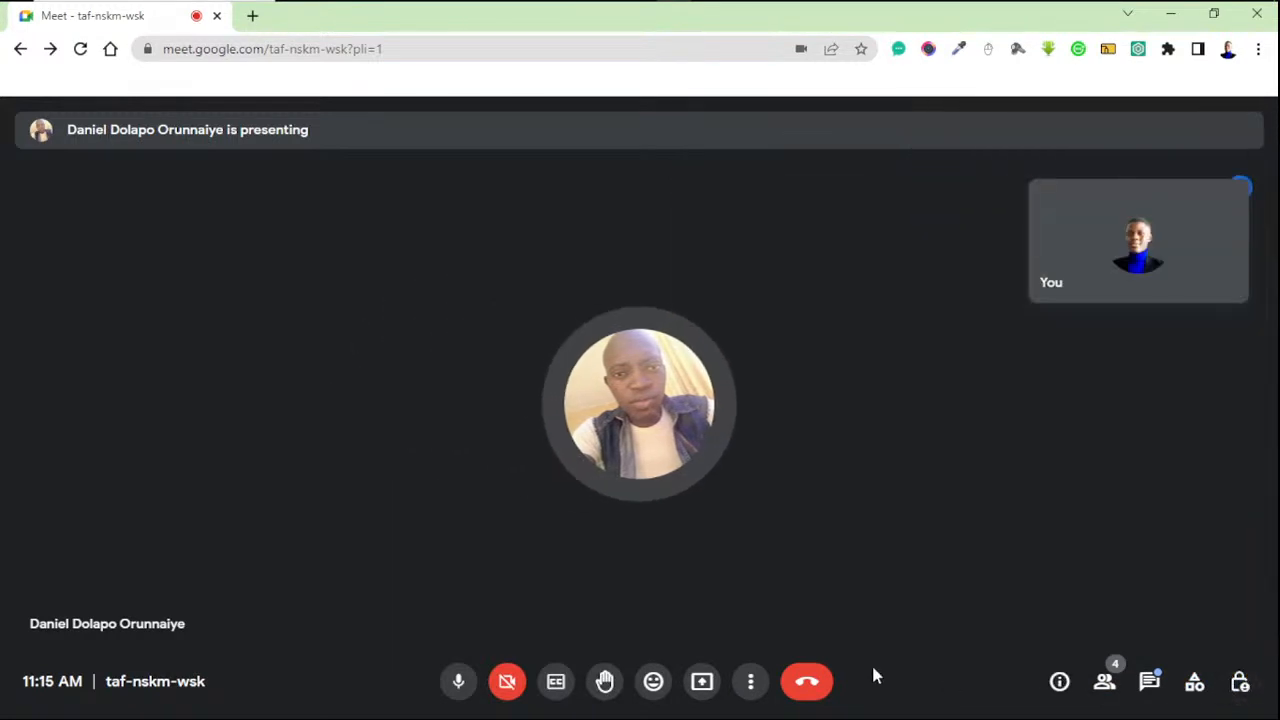
# Change the call layout to Sidebar and pin the presenter's shared spreadsheet to the main screen.
pyautogui.click(745, 692)
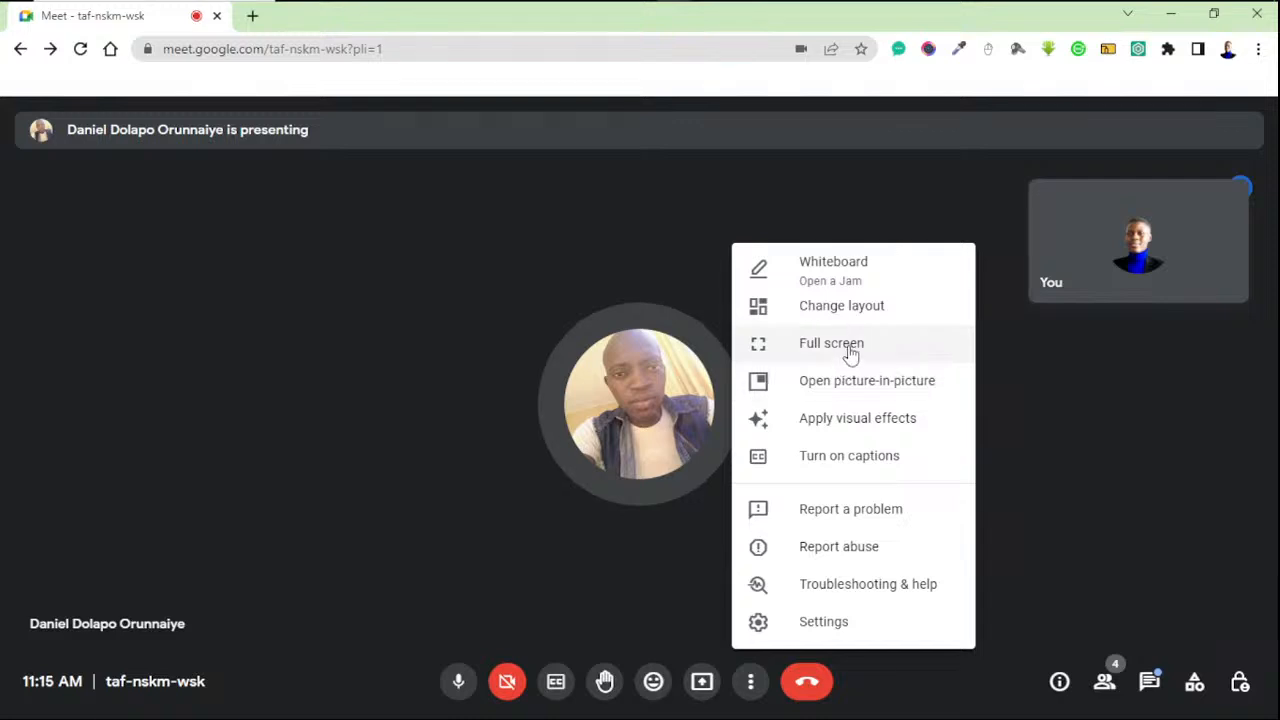
pyautogui.click(867, 319)
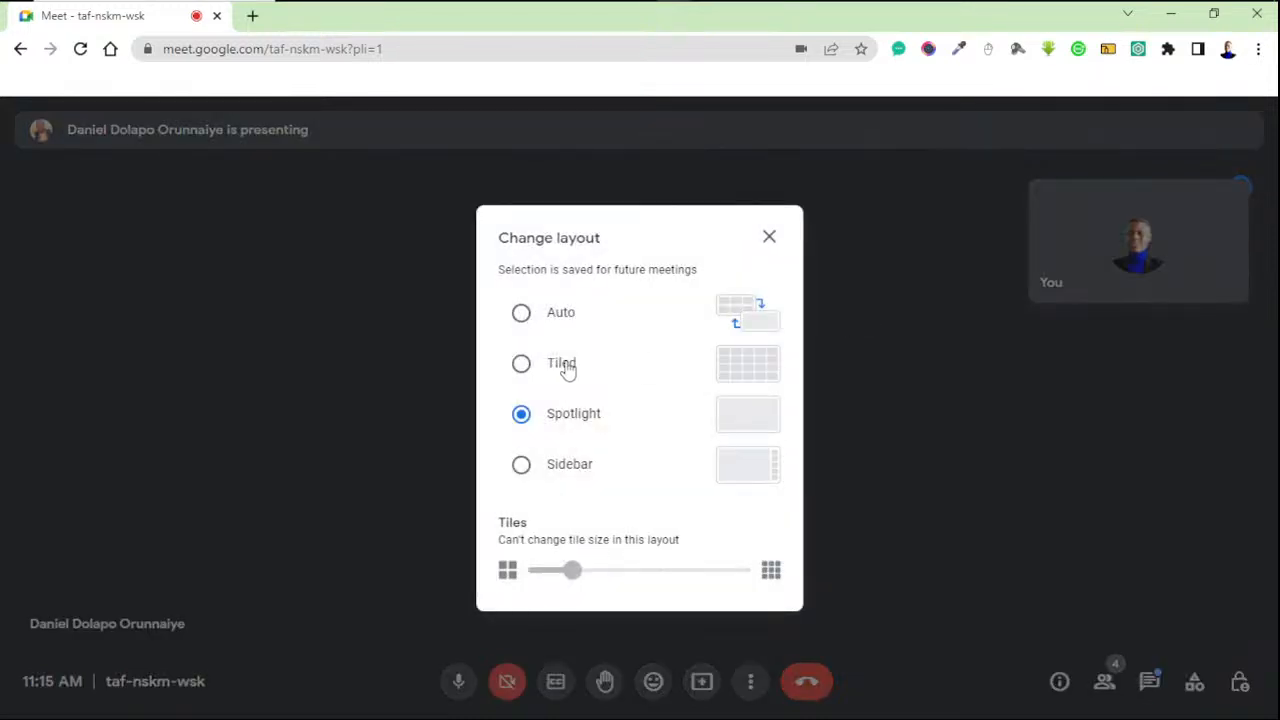
pyautogui.click(542, 462)
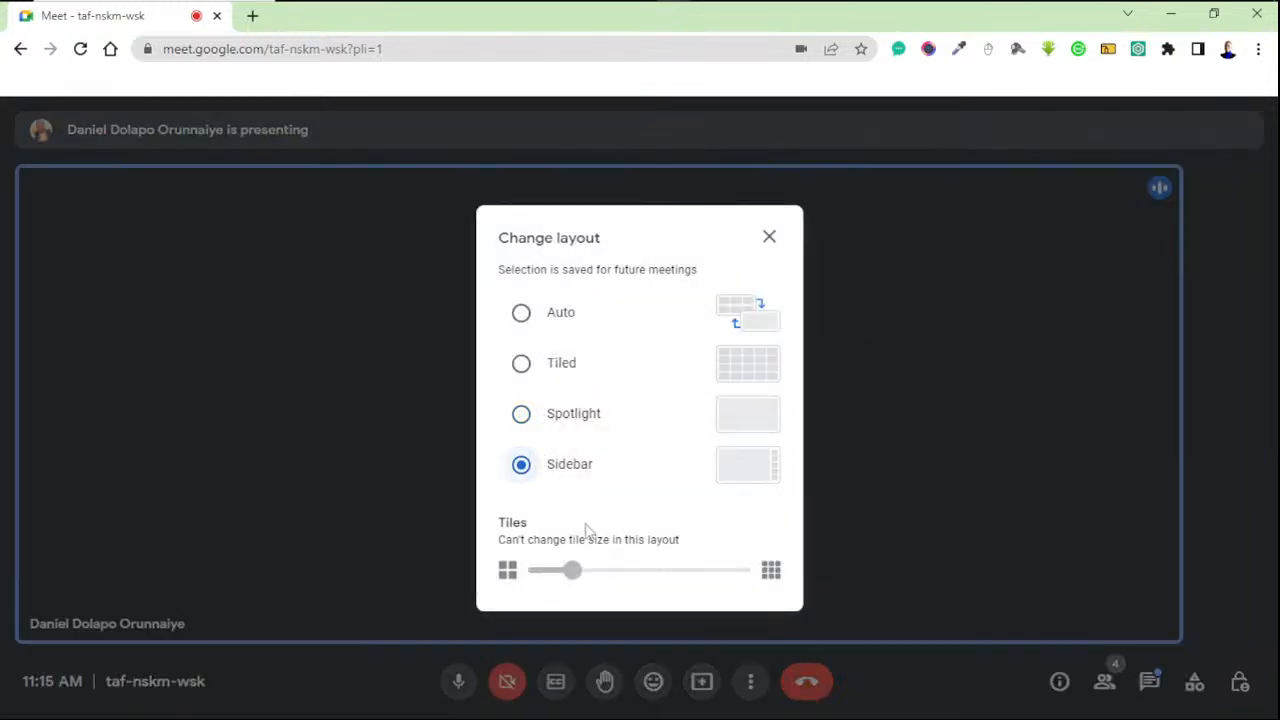
pyautogui.click(880, 454)
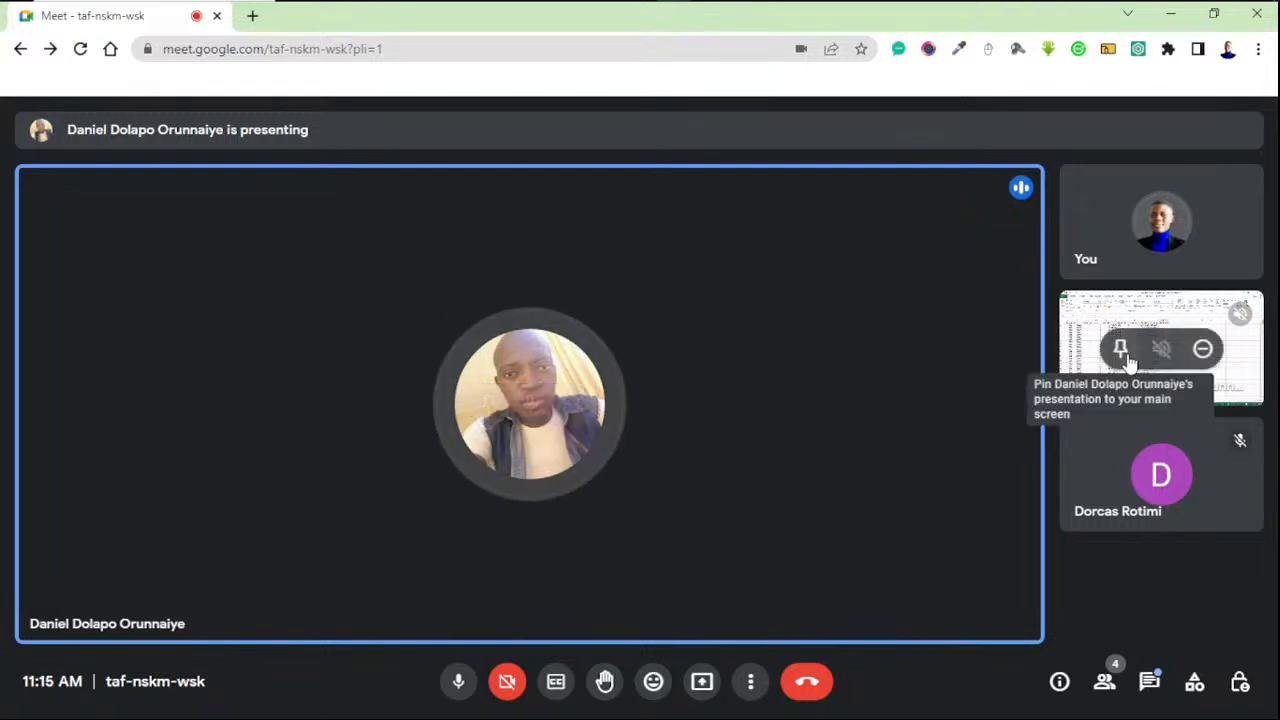
pyautogui.click(1121, 352)
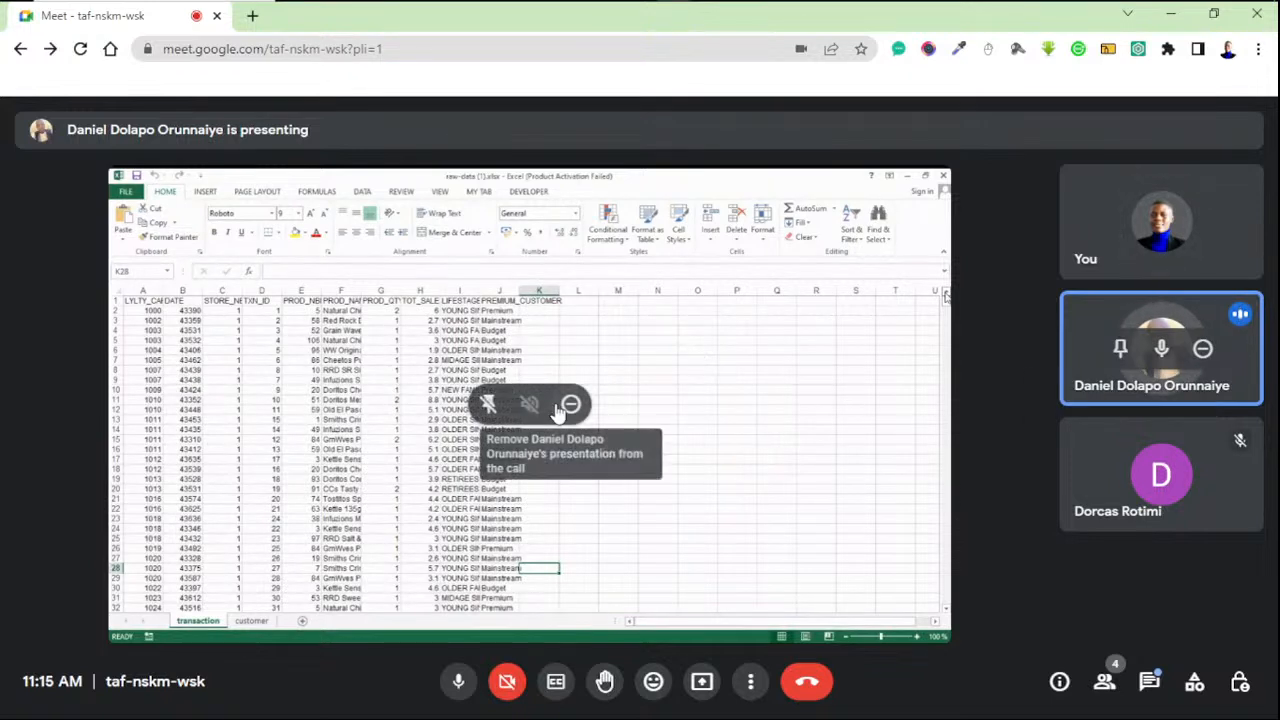
# Mute your microphone and change the call layout to Spotlight.
pyautogui.click(460, 683)
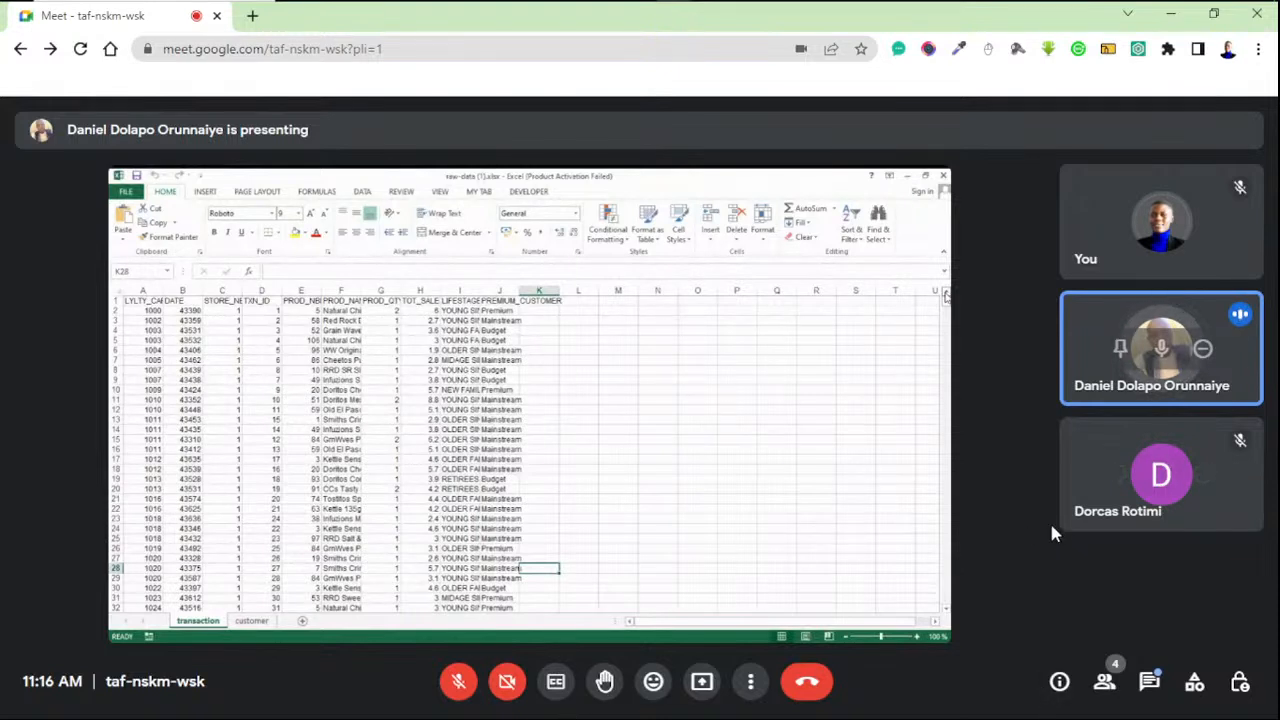
pyautogui.click(750, 681)
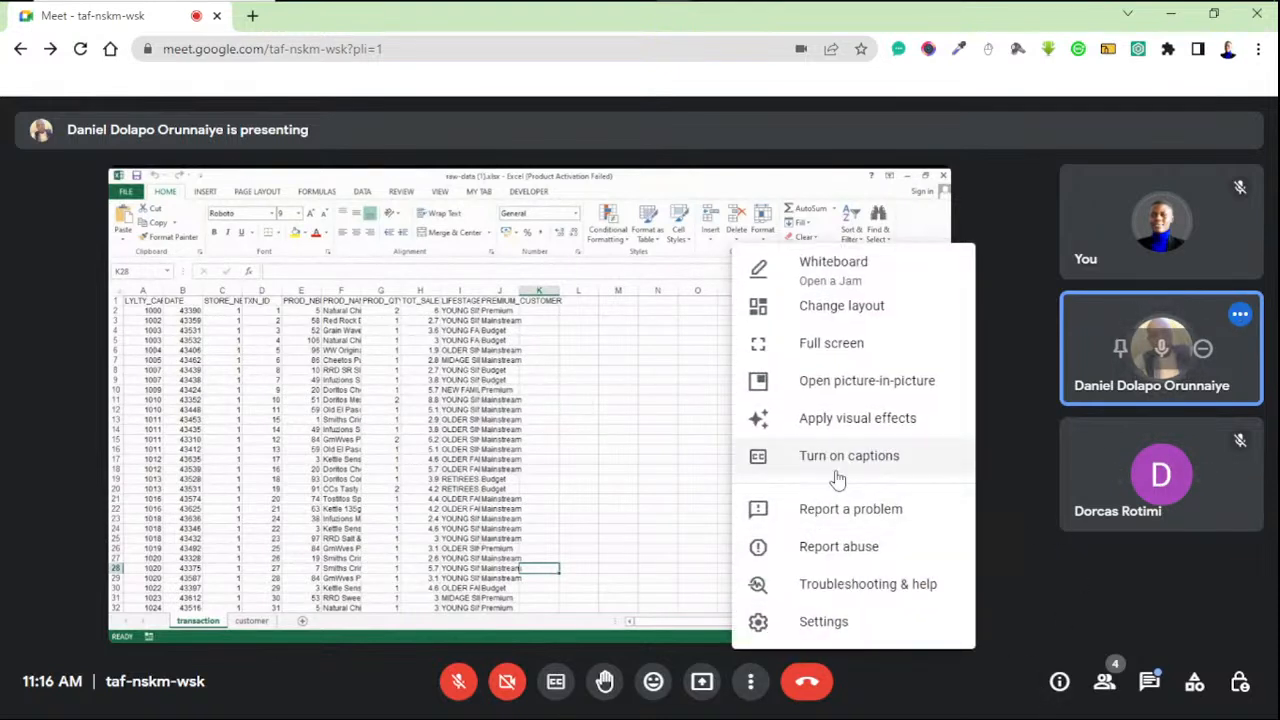
pyautogui.click(866, 310)
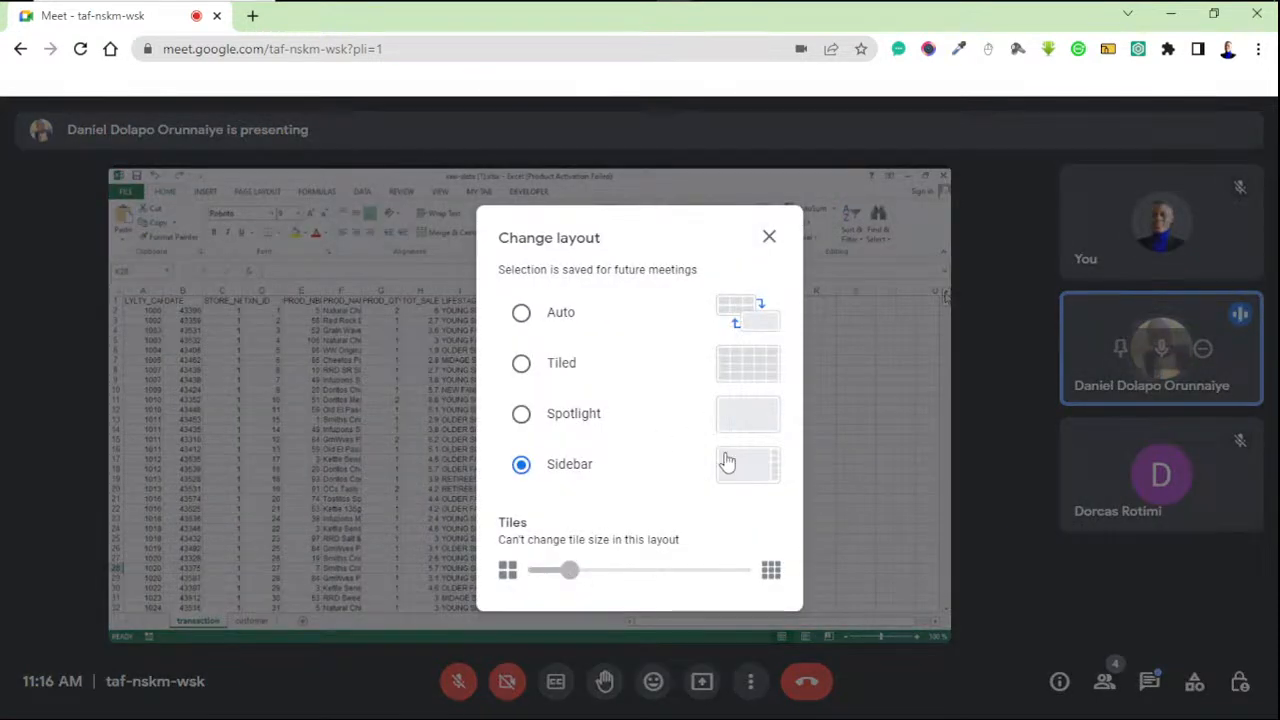
pyautogui.click(556, 424)
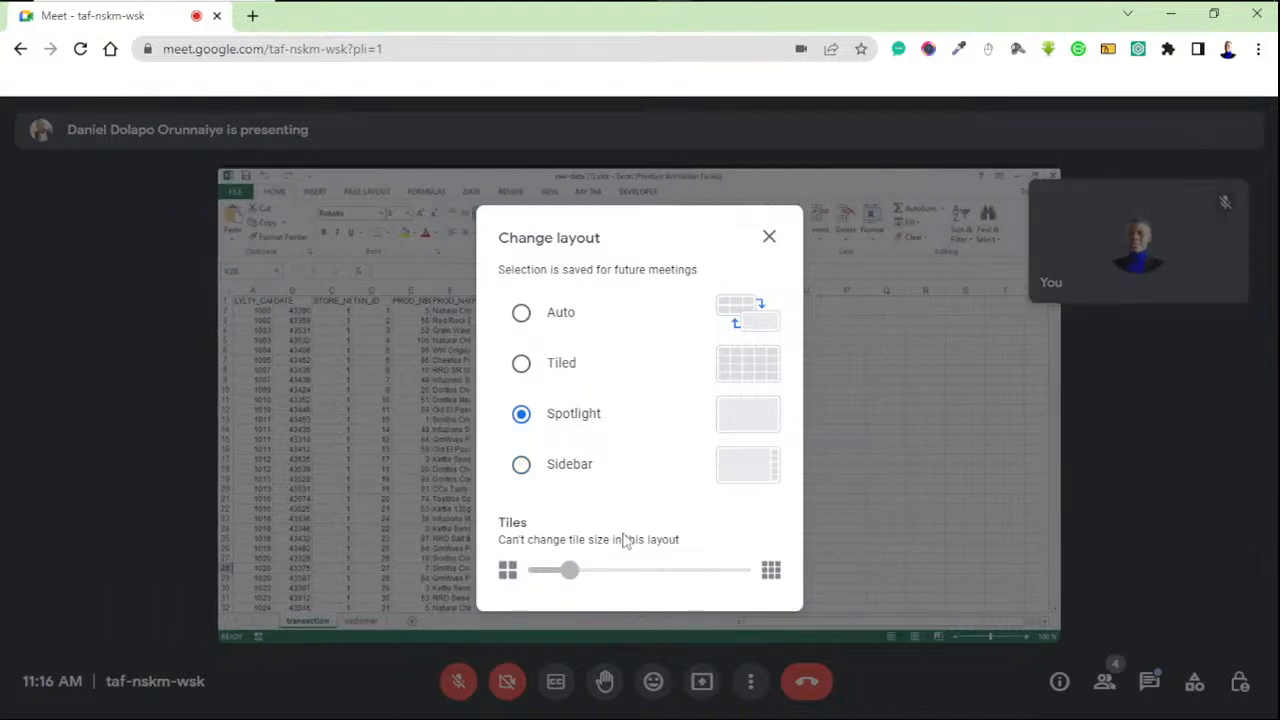
pyautogui.click(923, 489)
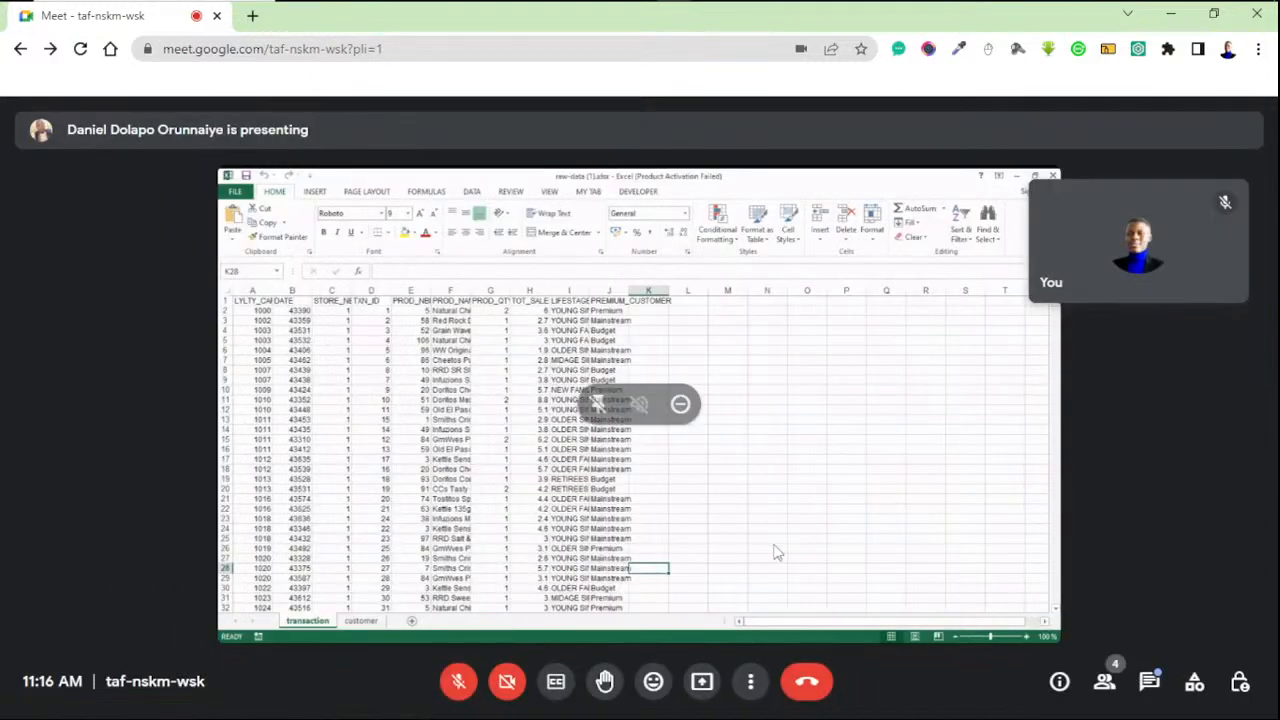
# Switch the meeting to full screen.
pyautogui.click(750, 681)
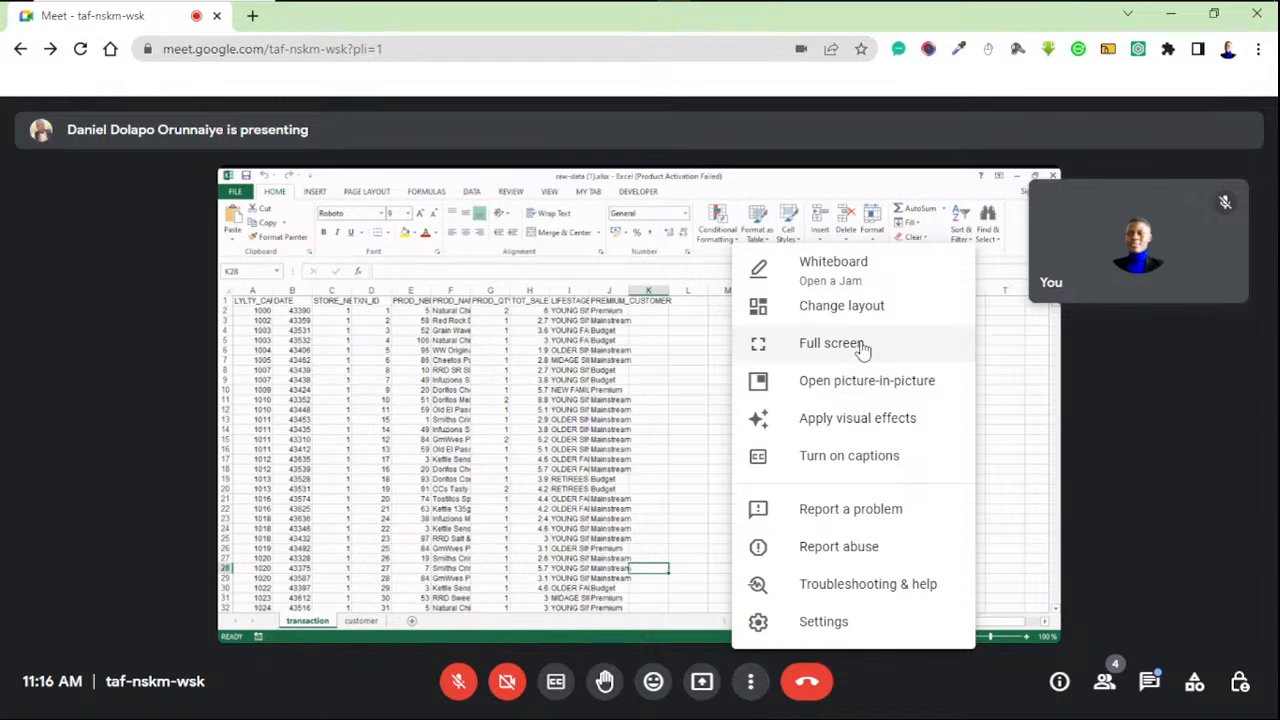
pyautogui.click(820, 344)
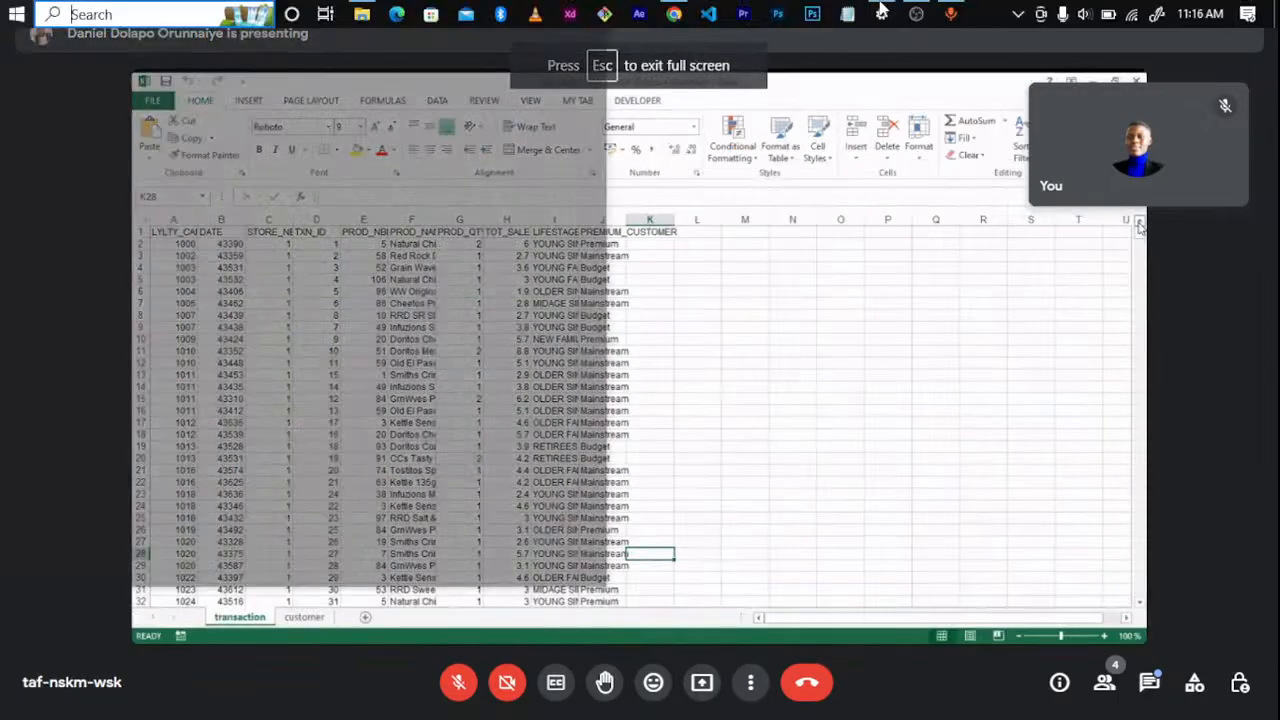
# Check the running stream and recording in OBS Studio, and return to the full-screen meeting.
pyautogui.press('super')
pyautogui.click(915, 10)
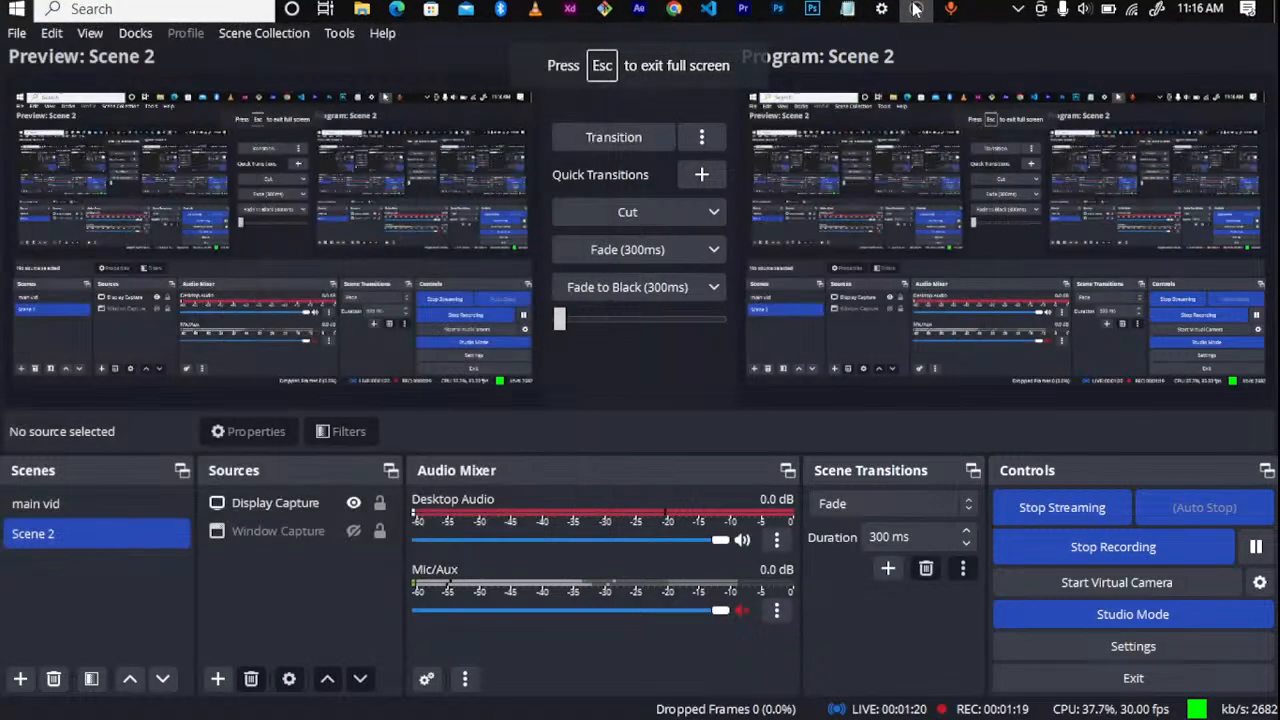
pyautogui.moveTo(915, 12)
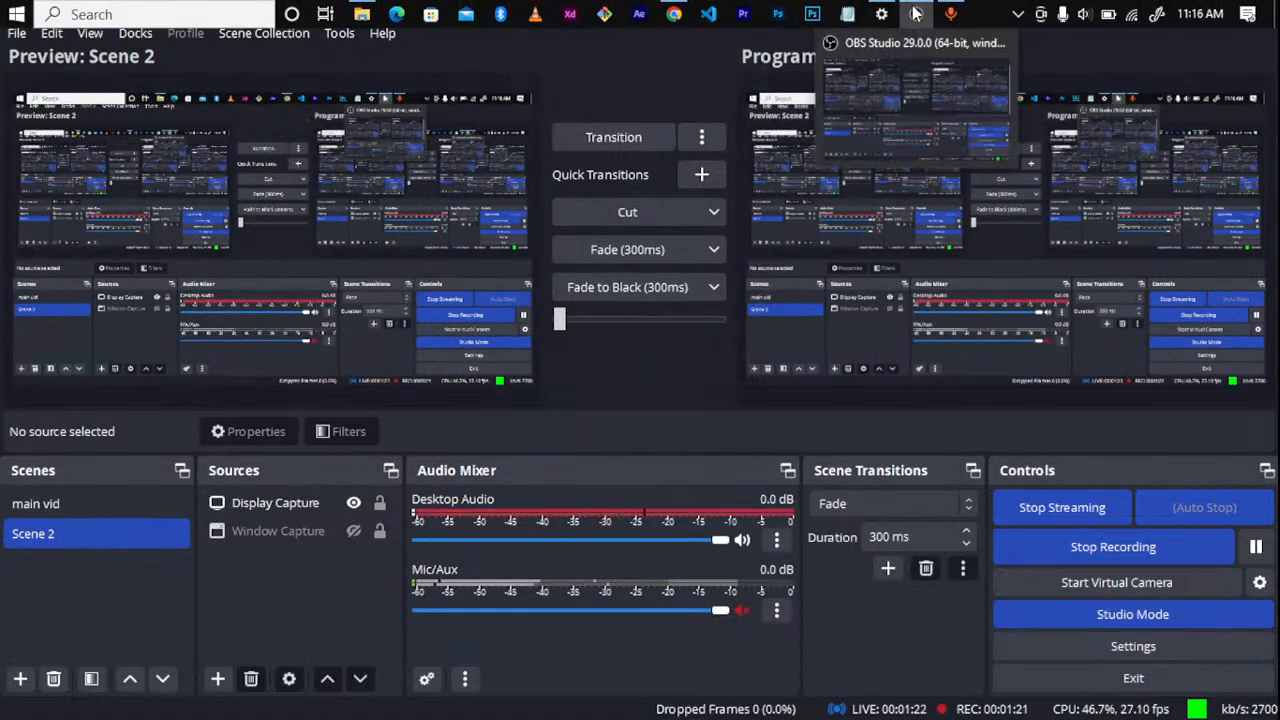
pyautogui.click(915, 12)
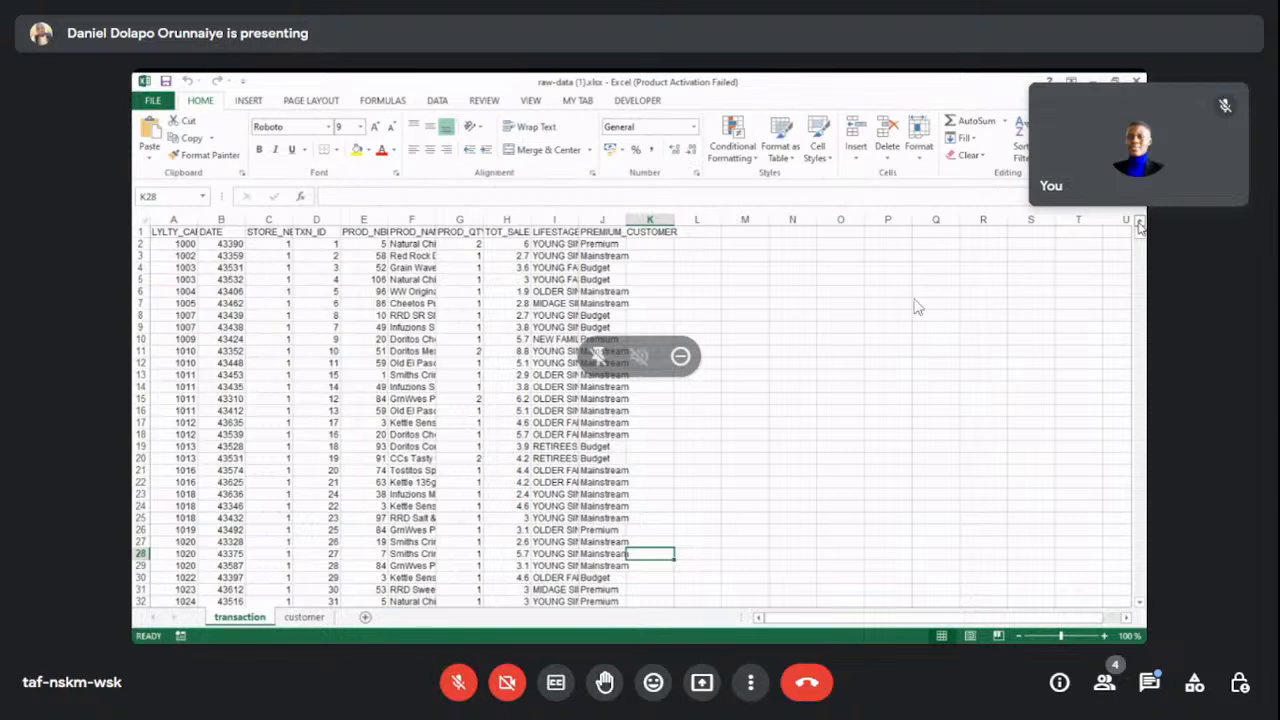
# Minimize your own video tile so it no longer covers the shared spreadsheet.
pyautogui.click(1175, 150)
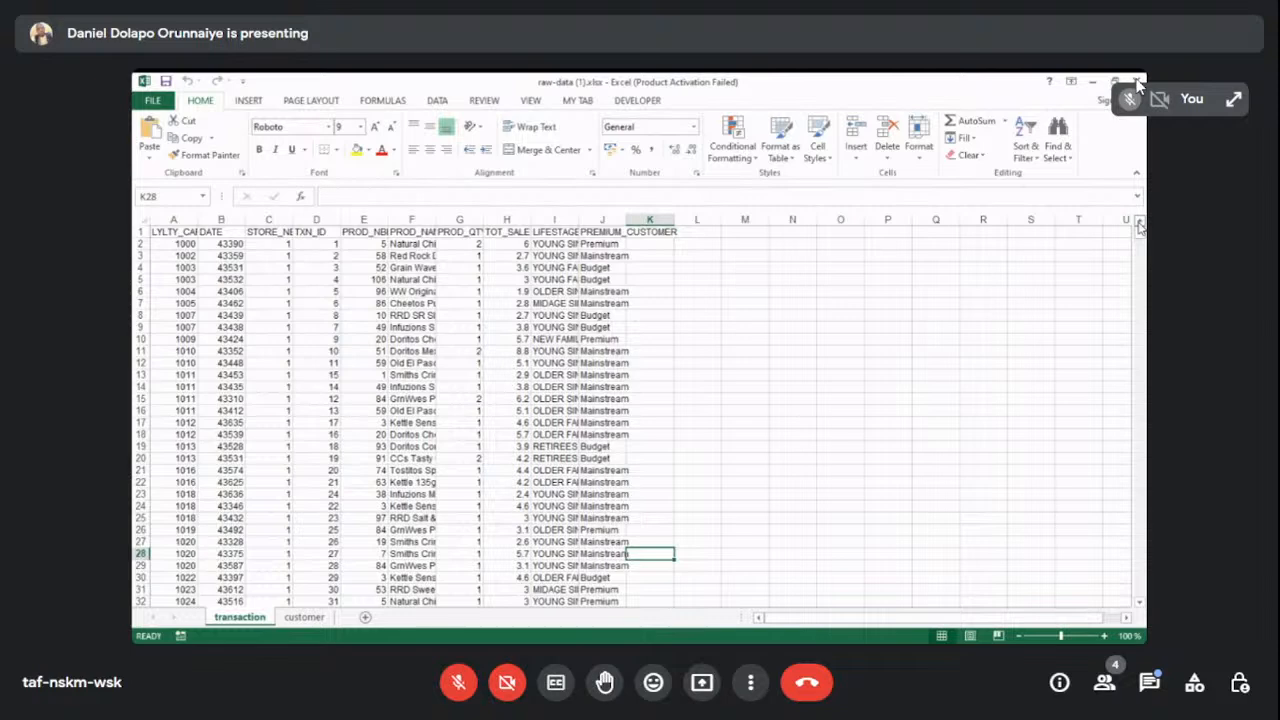
# Check the in-call messages and the list of people in the call, closing each view after reading it.
pyautogui.click(1149, 684)
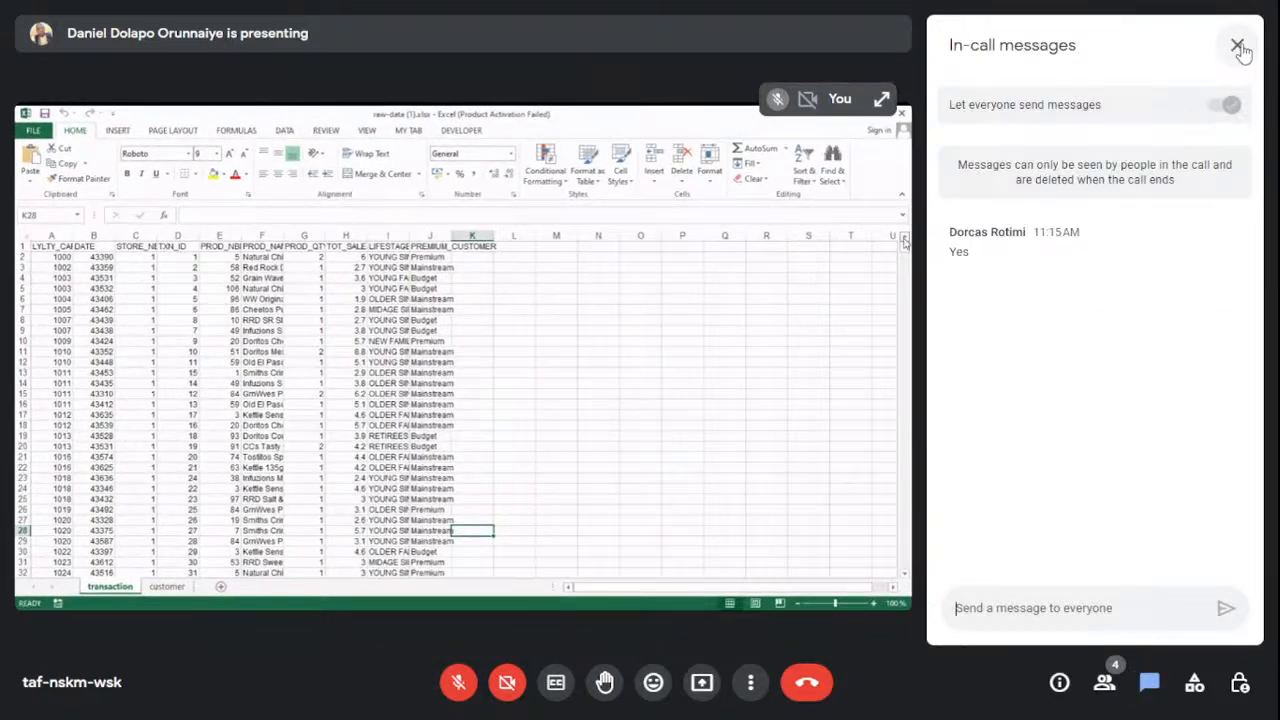
pyautogui.click(1238, 48)
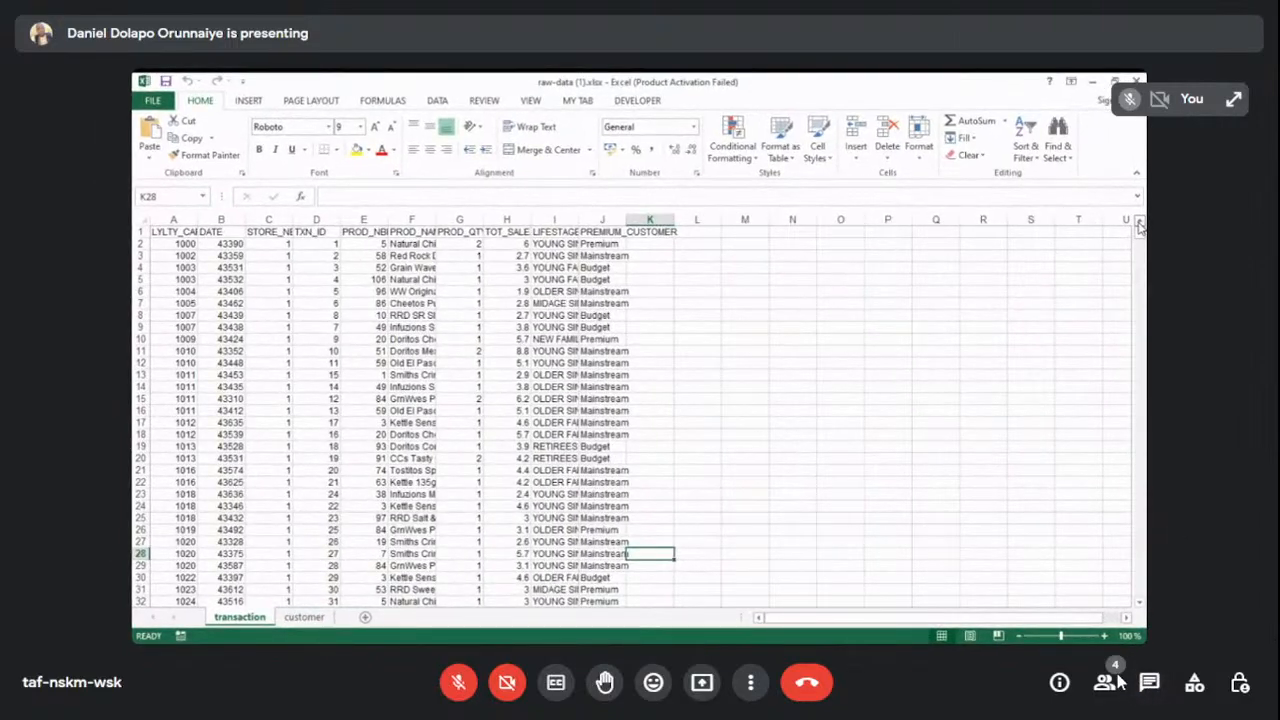
pyautogui.click(1106, 682)
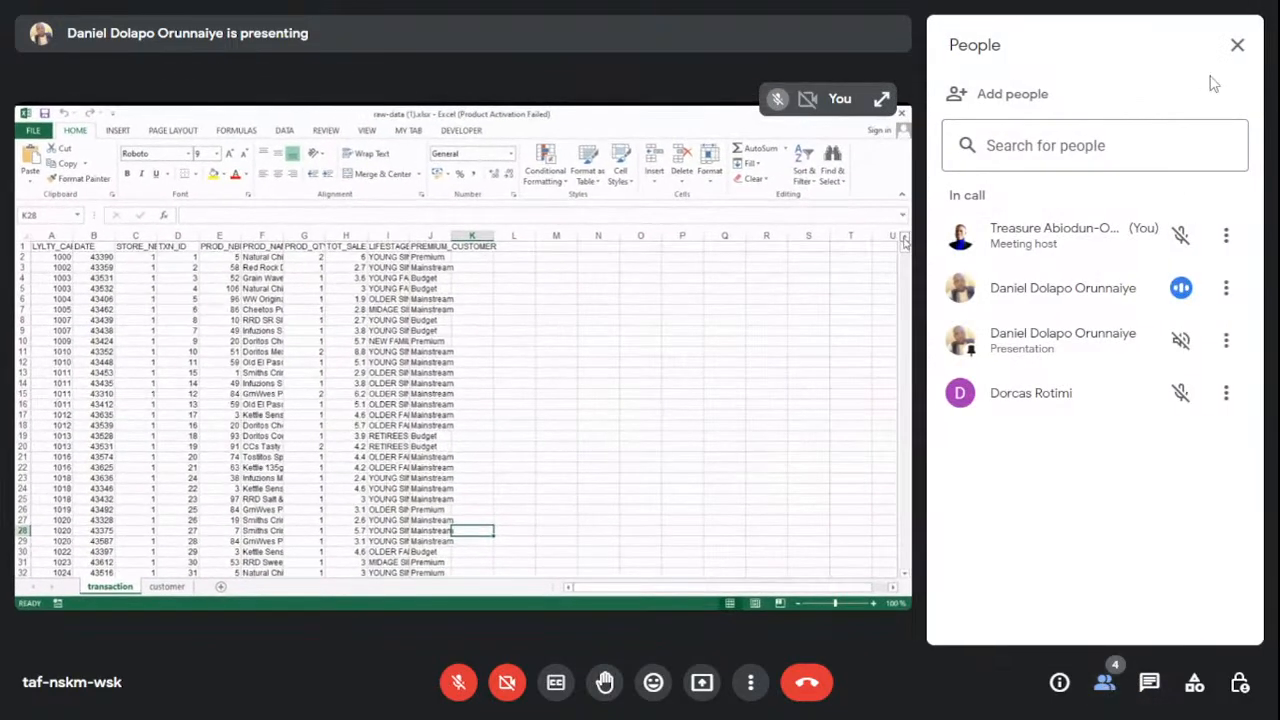
pyautogui.click(1236, 46)
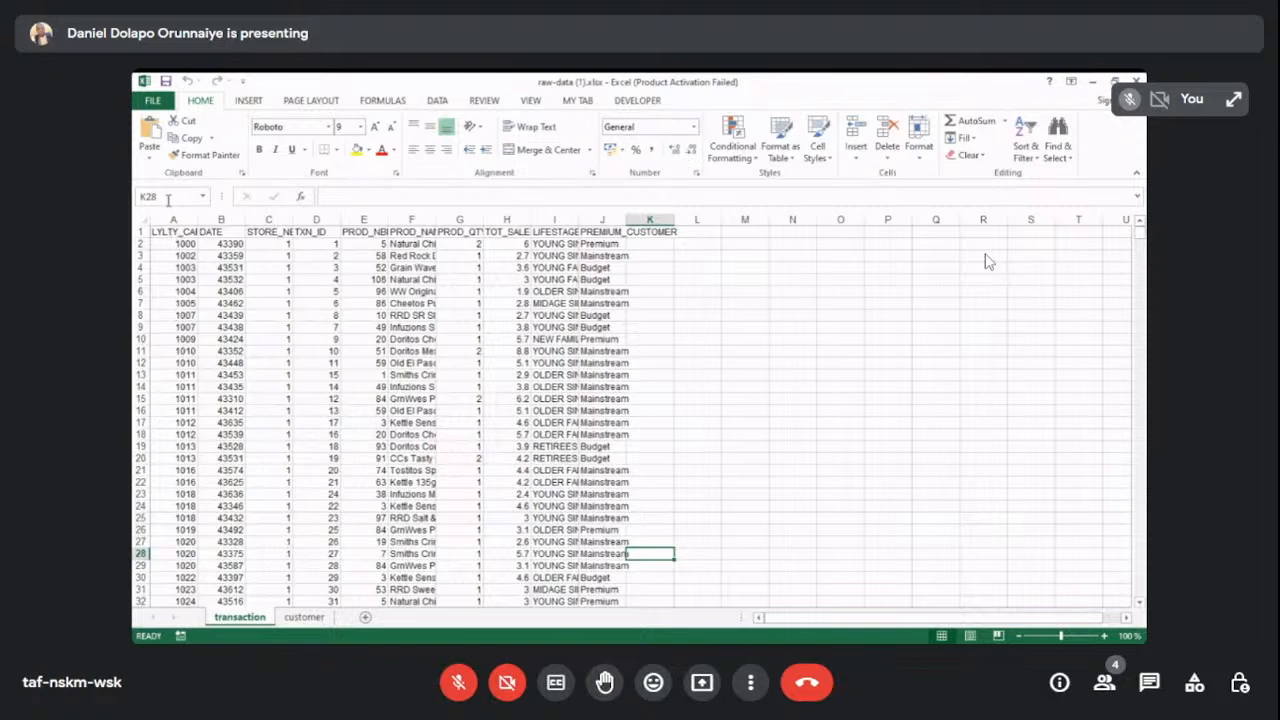
# Point out the rows of the transaction sheet by selecting the header row and rows 2 to 5 one after another.
pyautogui.click(165, 198)
pyautogui.click(136, 233)
pyautogui.click(136, 233)
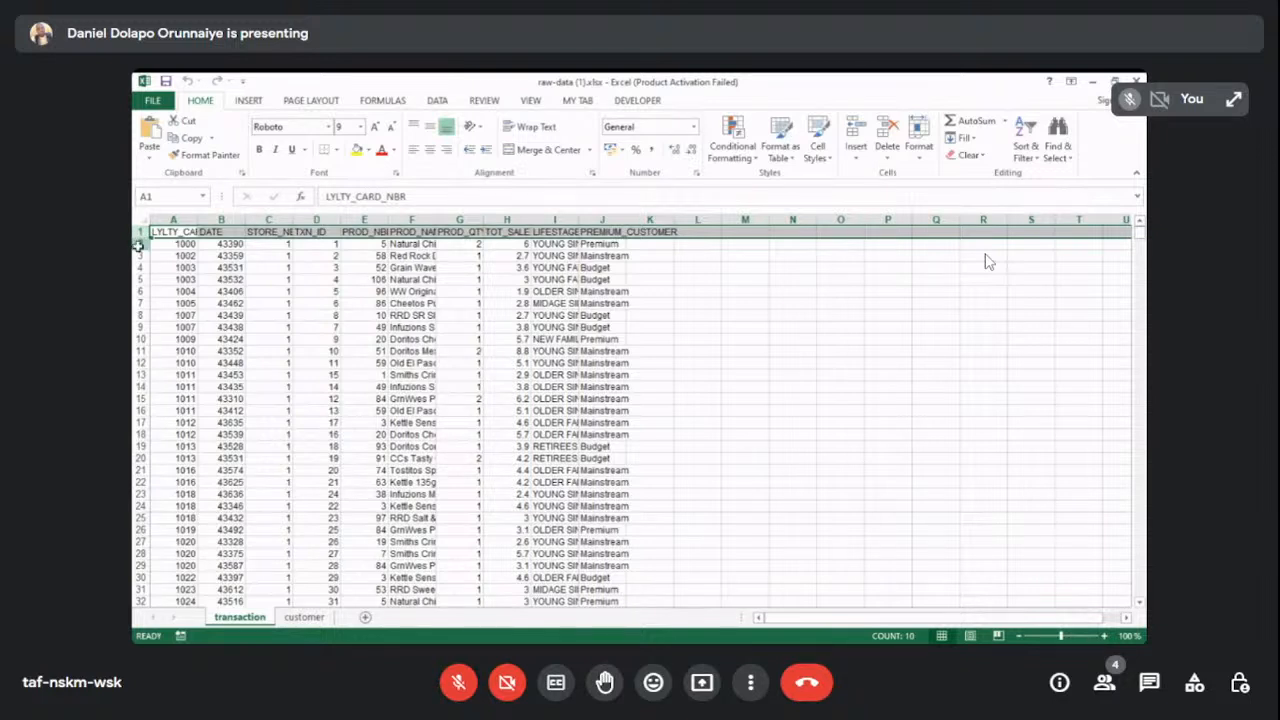
pyautogui.click(137, 244)
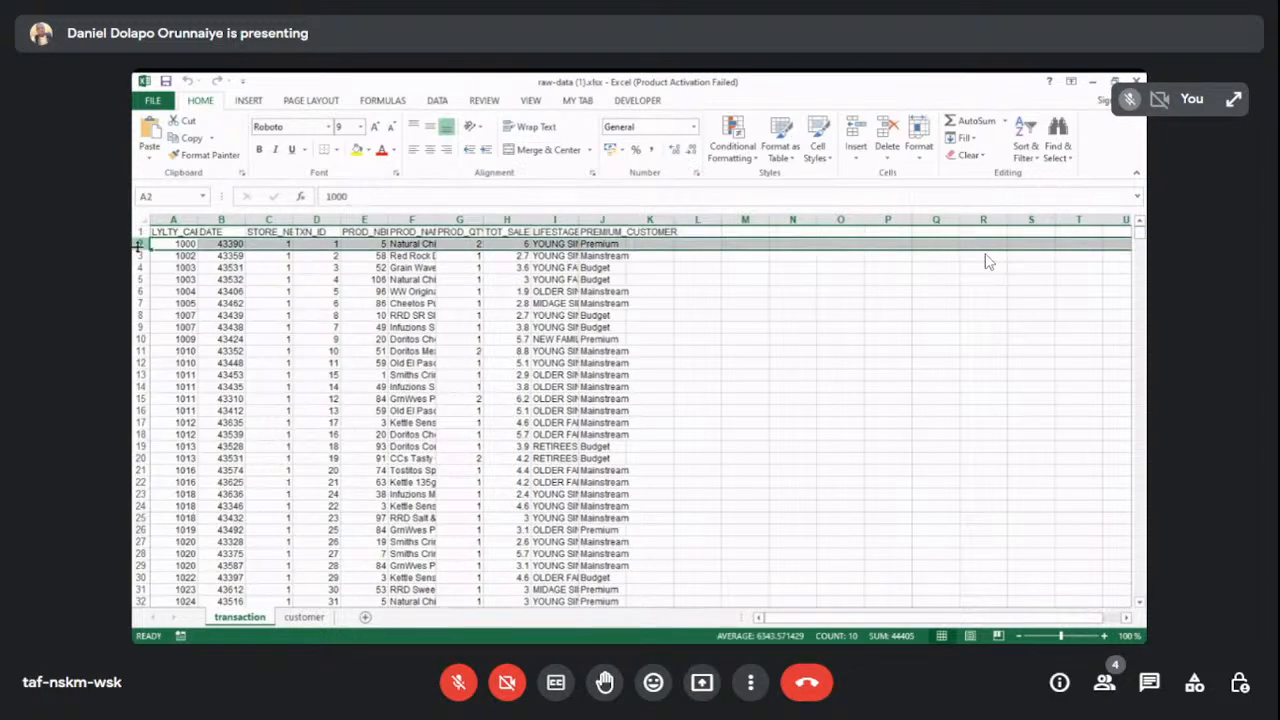
pyautogui.click(137, 256)
pyautogui.click(137, 268)
pyautogui.click(137, 280)
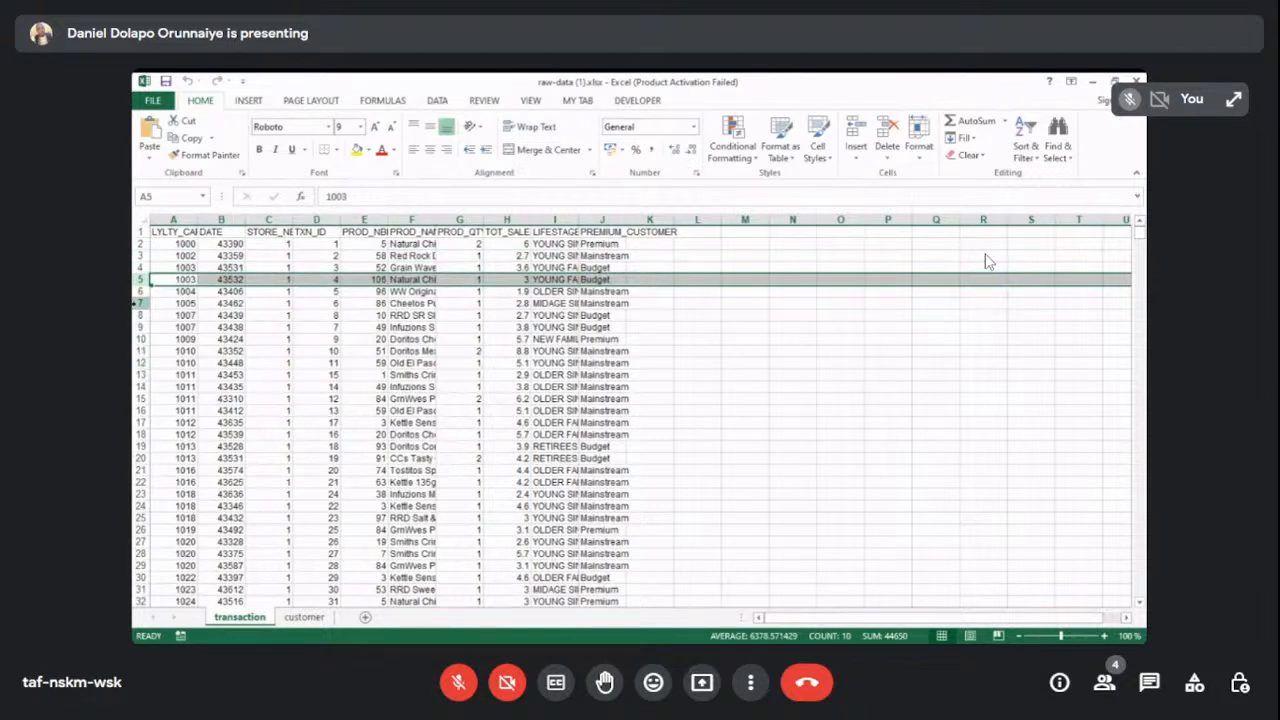
# Point out the columns of the transaction sheet by selecting columns A to E in turn, finishing on cell A2.
pyautogui.click(174, 219)
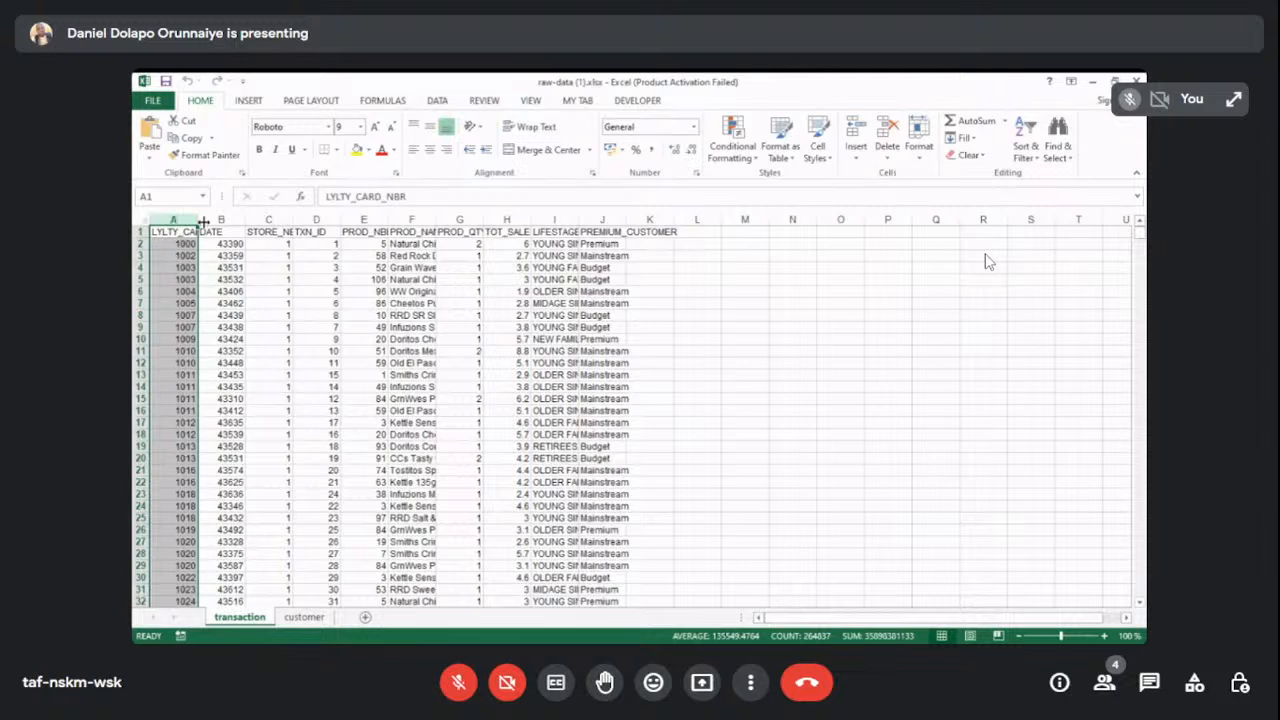
pyautogui.click(219, 218)
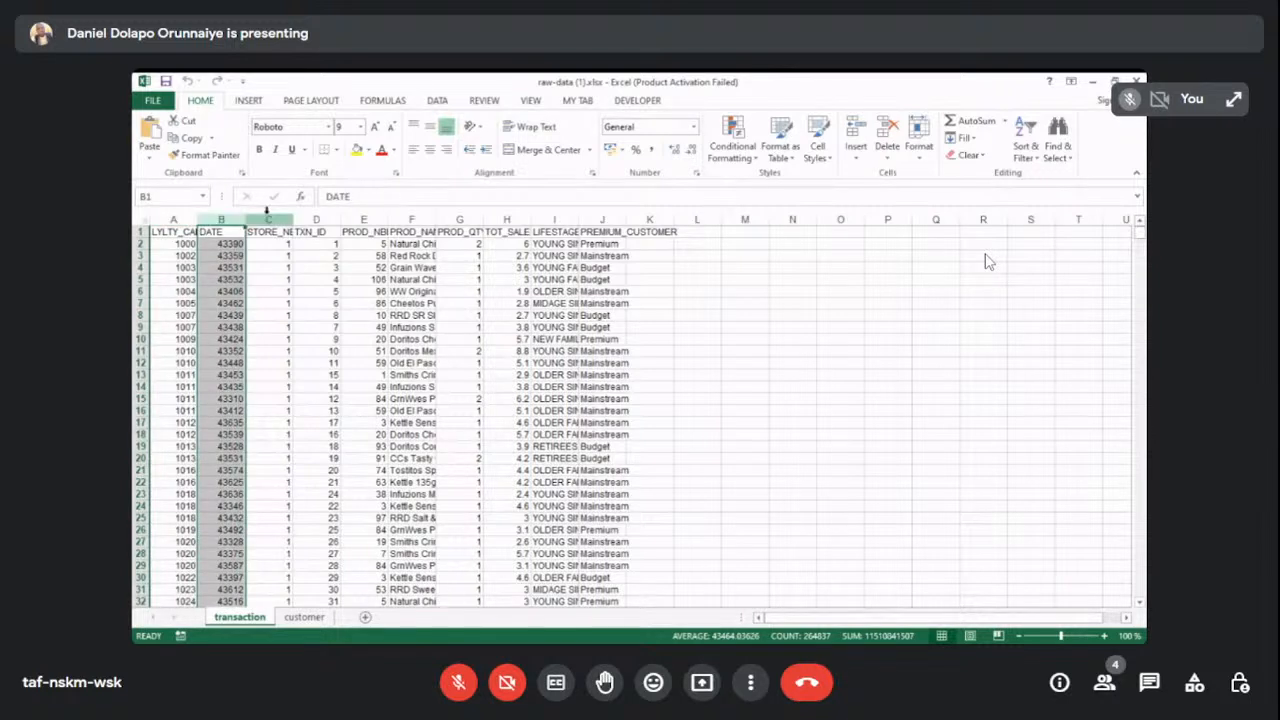
pyautogui.click(267, 218)
pyautogui.click(316, 218)
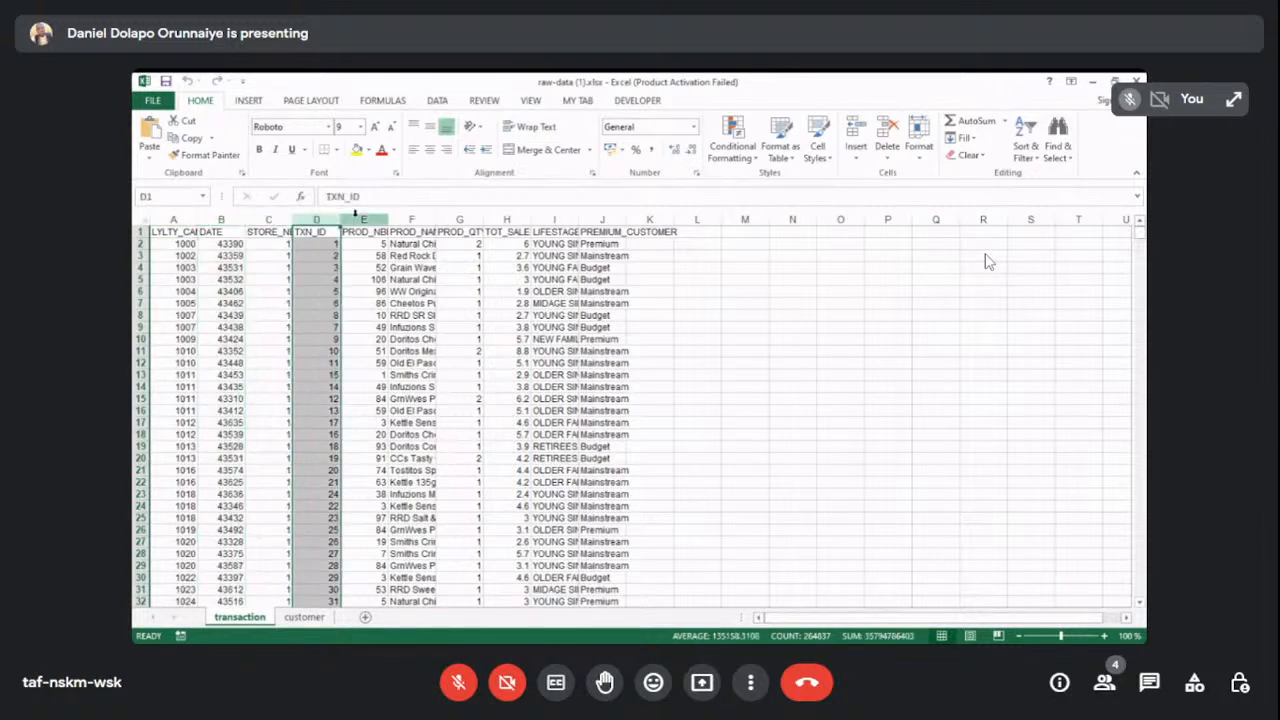
pyautogui.click(376, 217)
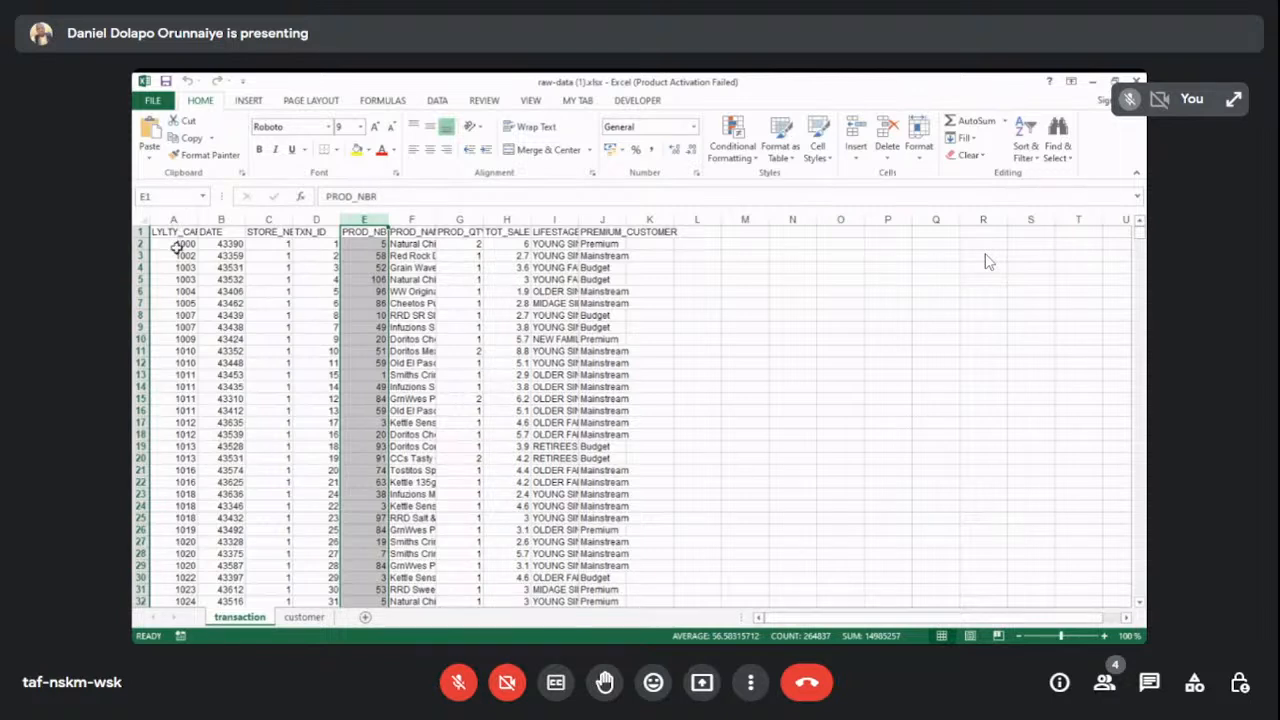
pyautogui.click(176, 246)
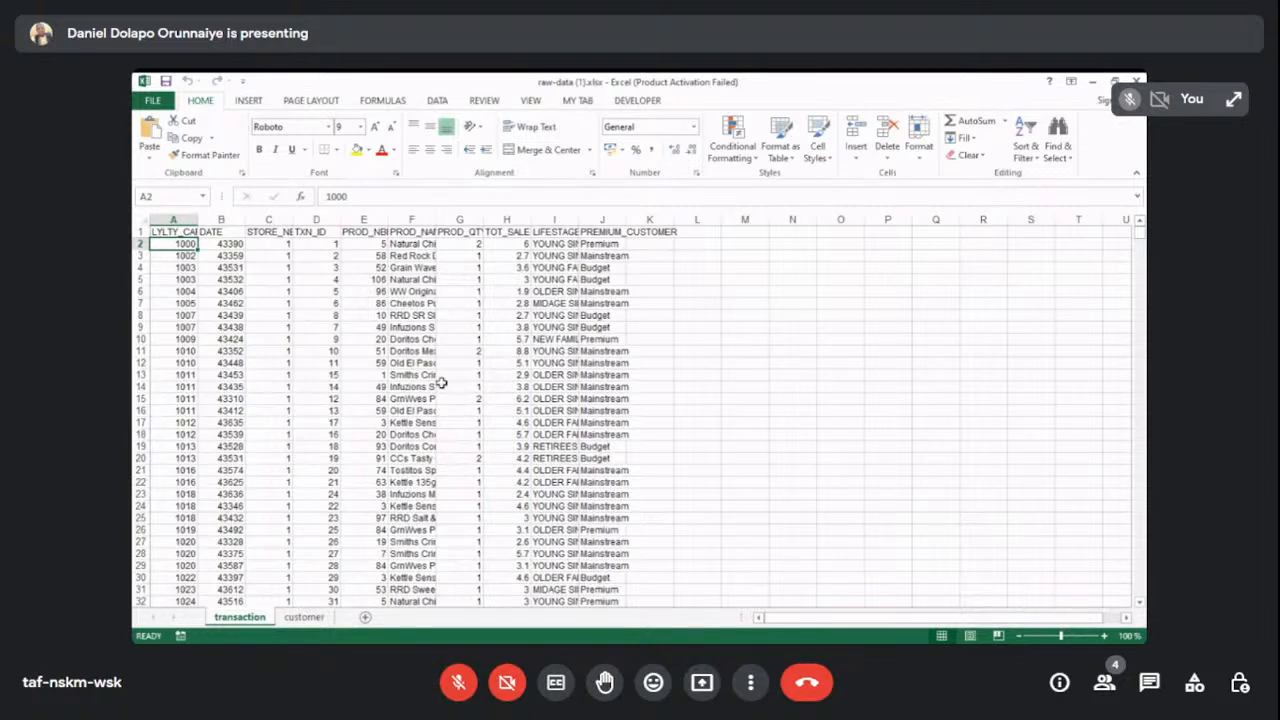
# Select the empty cell Q16 as an example of a cell reference, and move your own video tile off the shared Excel ribbon.
pyautogui.click(926, 411)
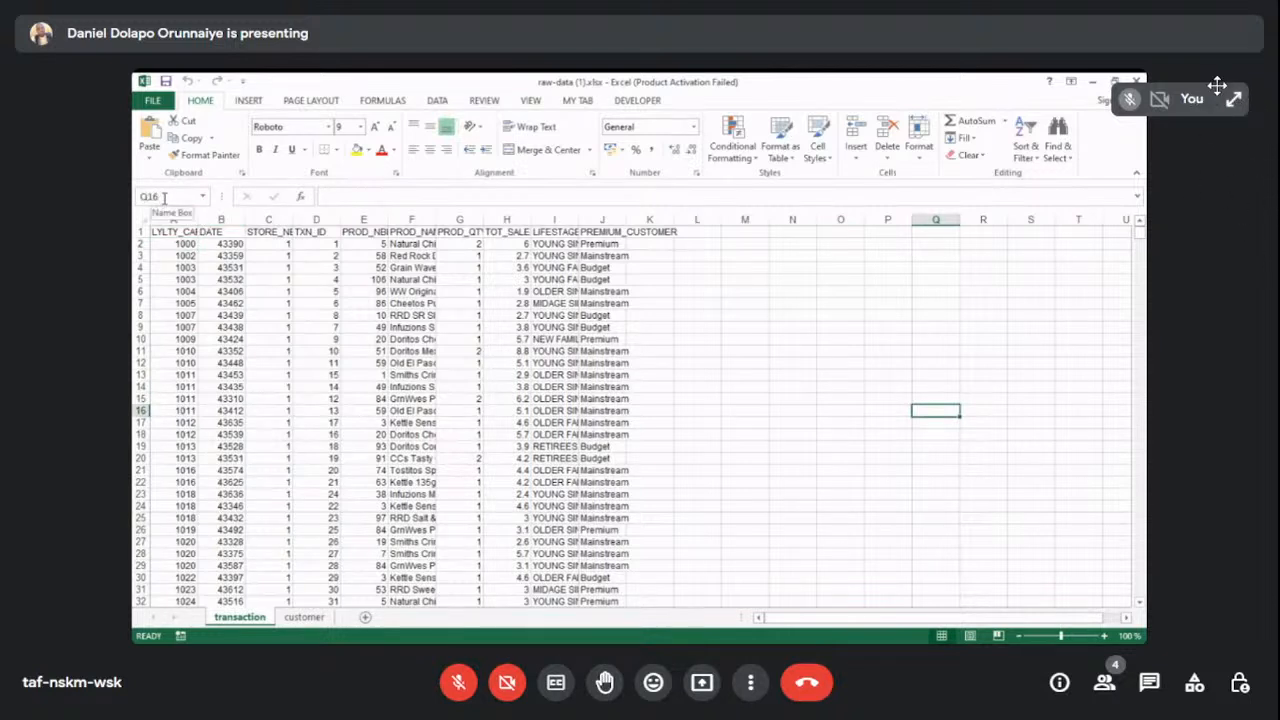
pyautogui.moveTo(1196, 96); pyautogui.dragTo(1276, 341)
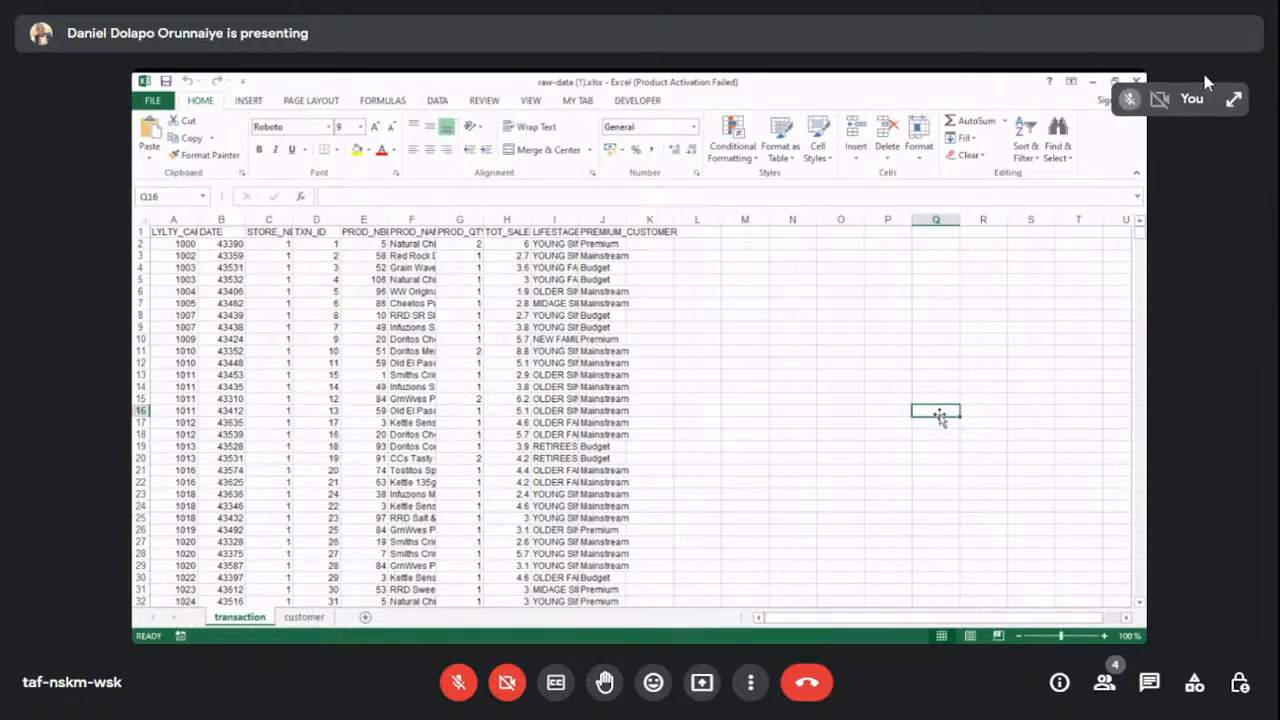
pyautogui.moveTo(1210, 98); pyautogui.dragTo(1270, 510)
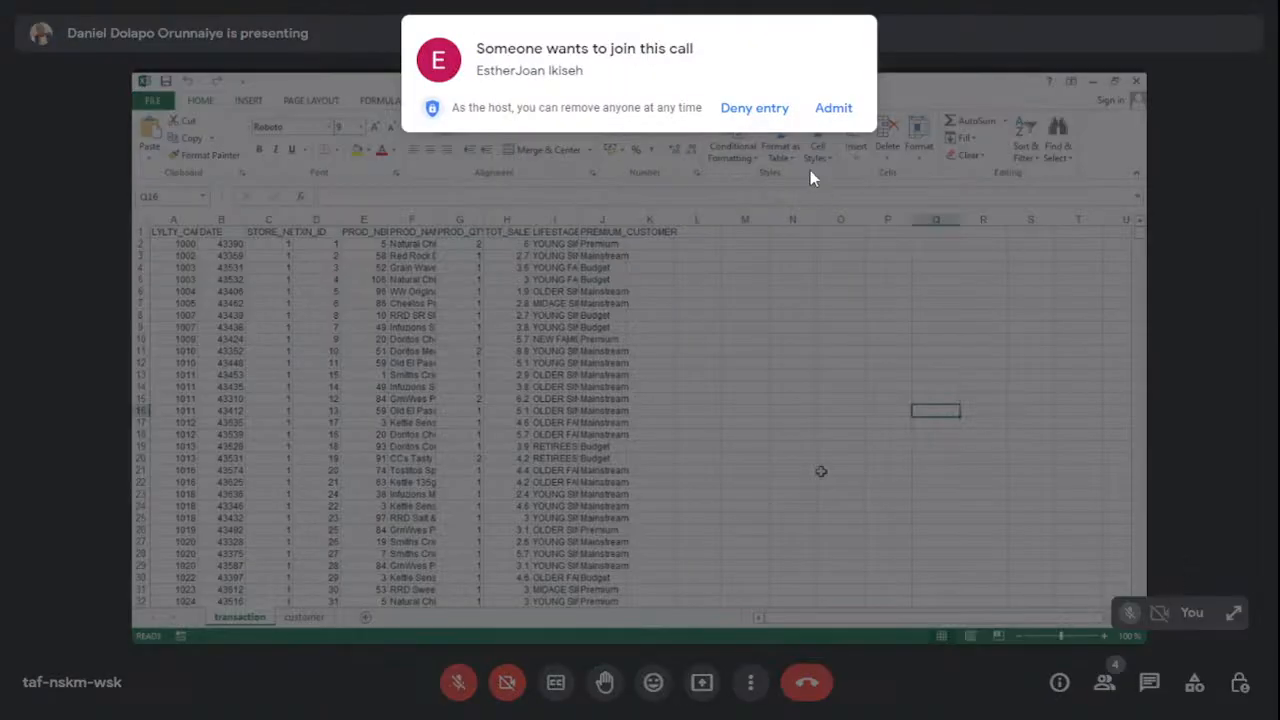
# Admit the waiting participant to the call and dismiss the muted-microphone notice.
pyautogui.click(824, 109)
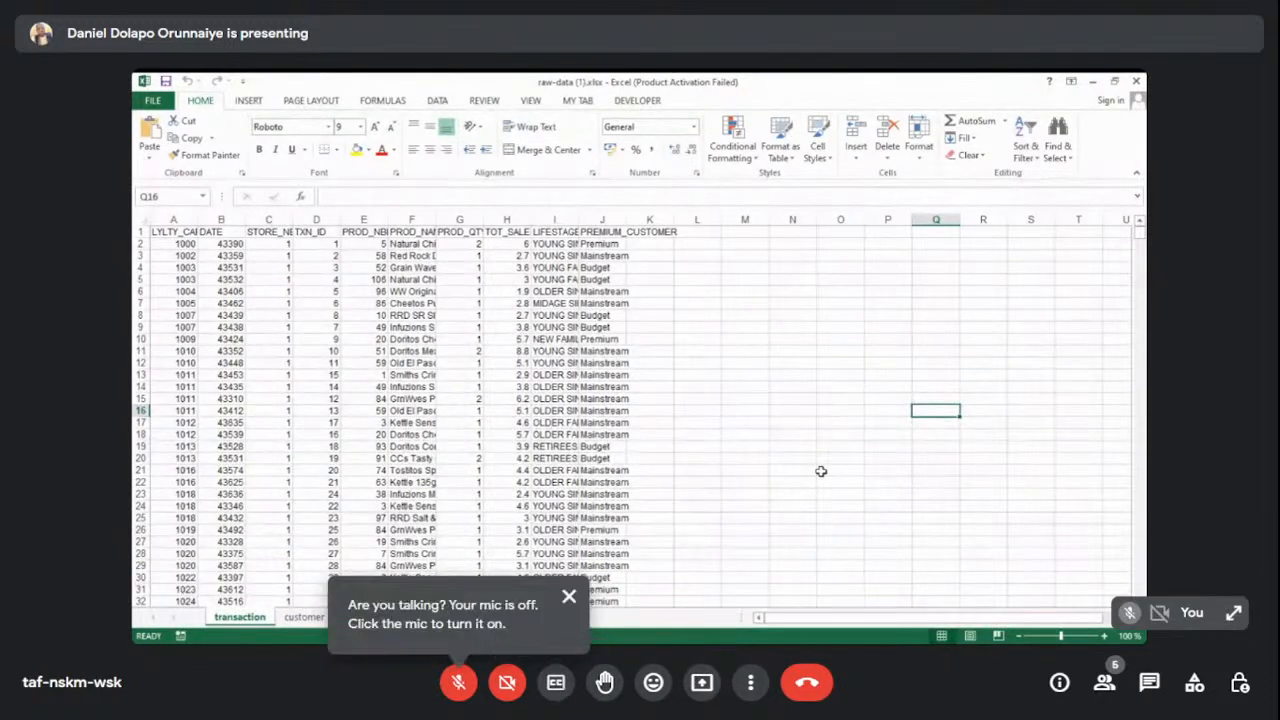
pyautogui.click(568, 596)
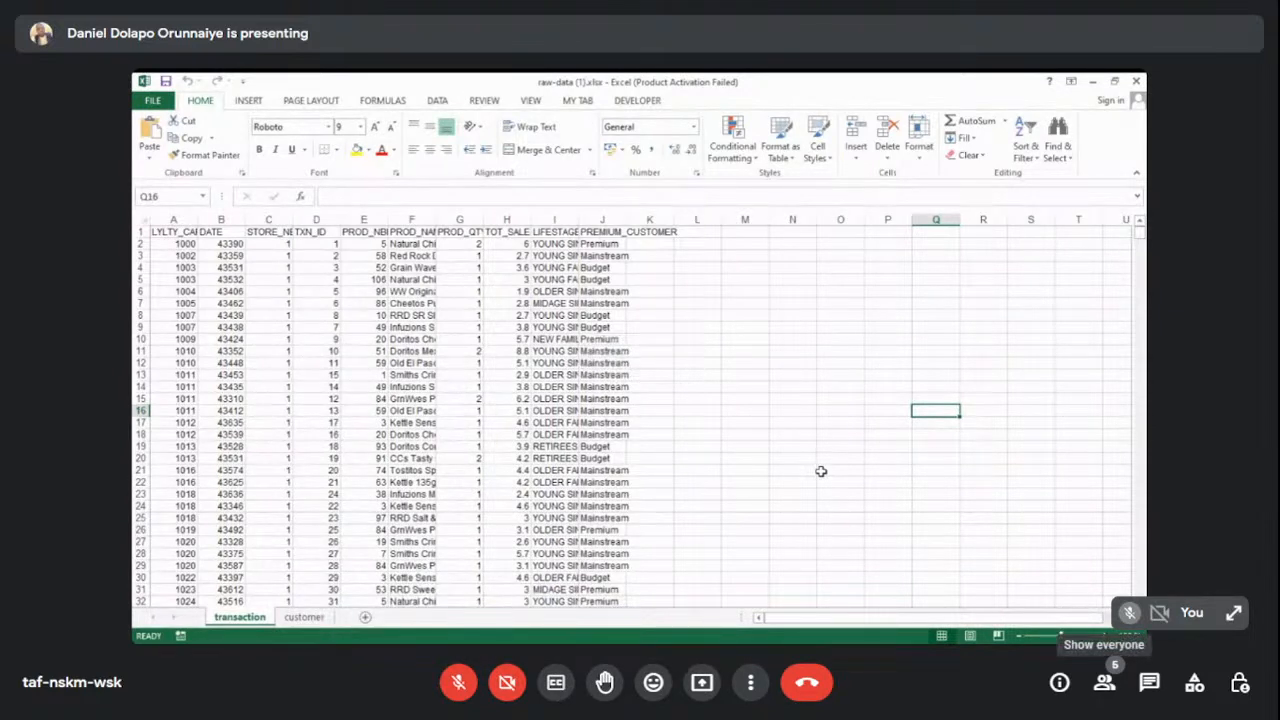
# Point out the formula bar by placing the cursor in it for cell Q16, and leave editing without entering anything.
pyautogui.click(383, 198)
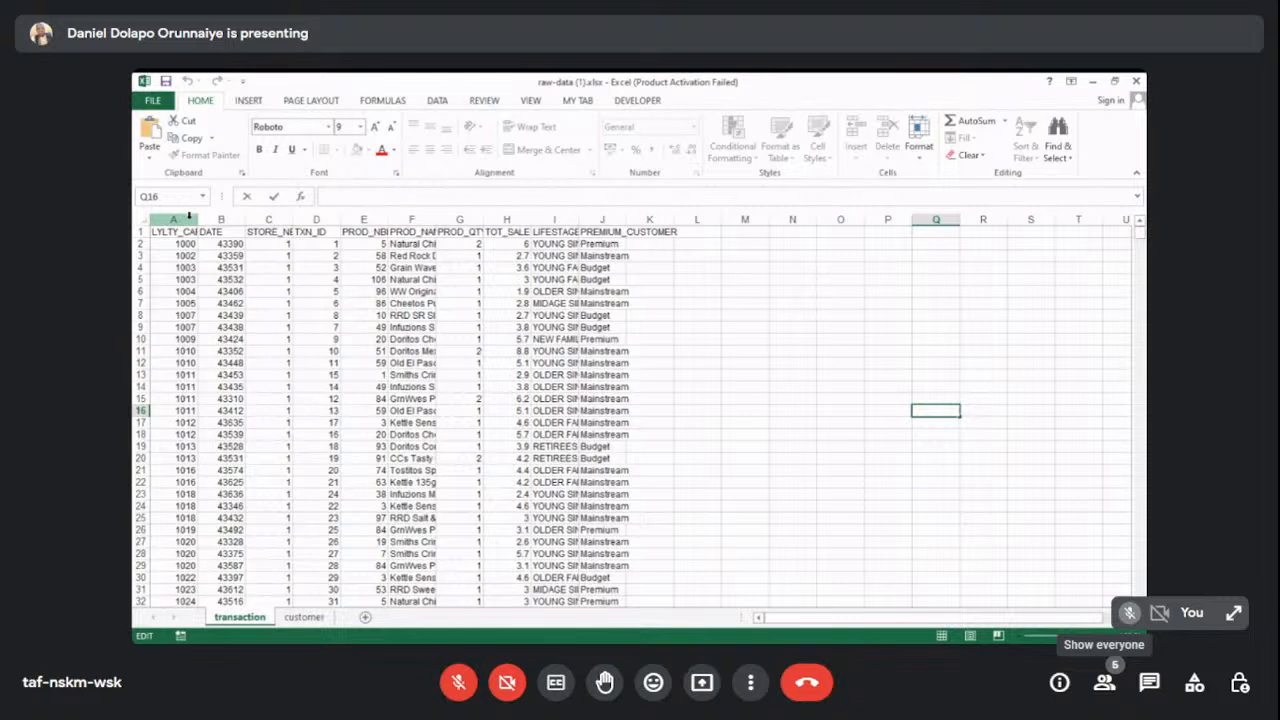
pyautogui.hotkey('alt', 'Tab')
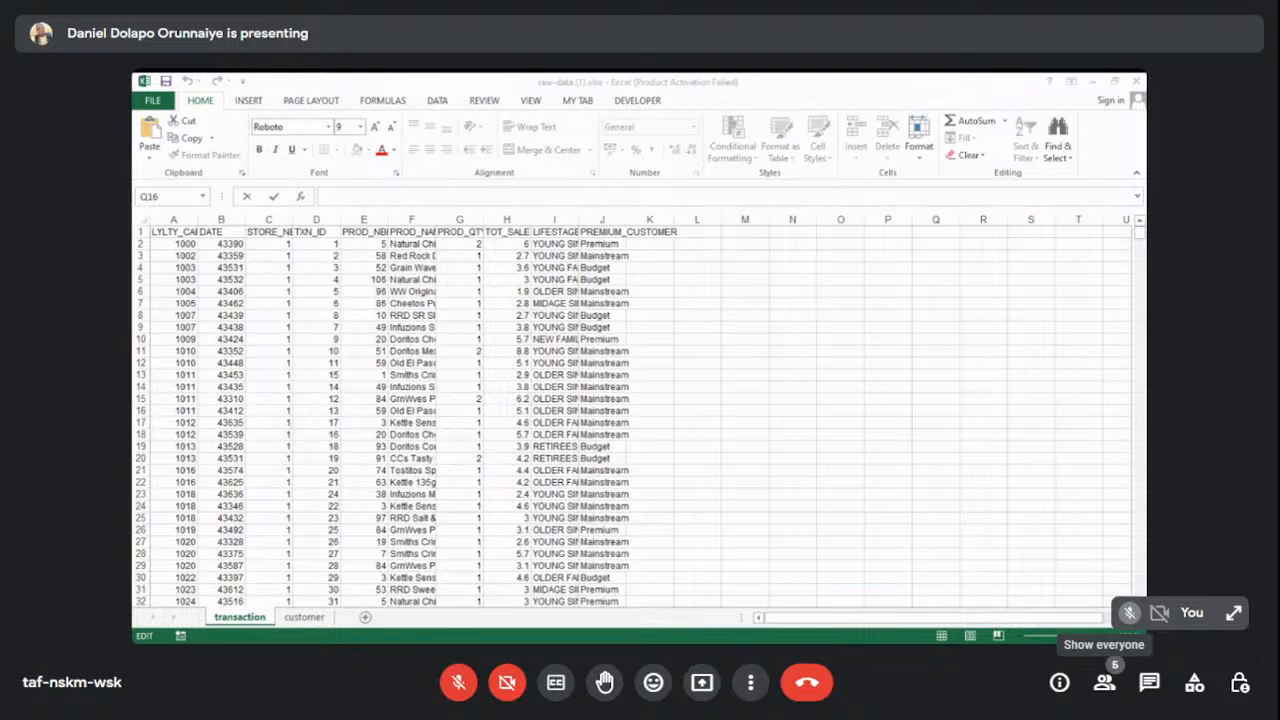
pyautogui.hotkey('alt', 'Tab')
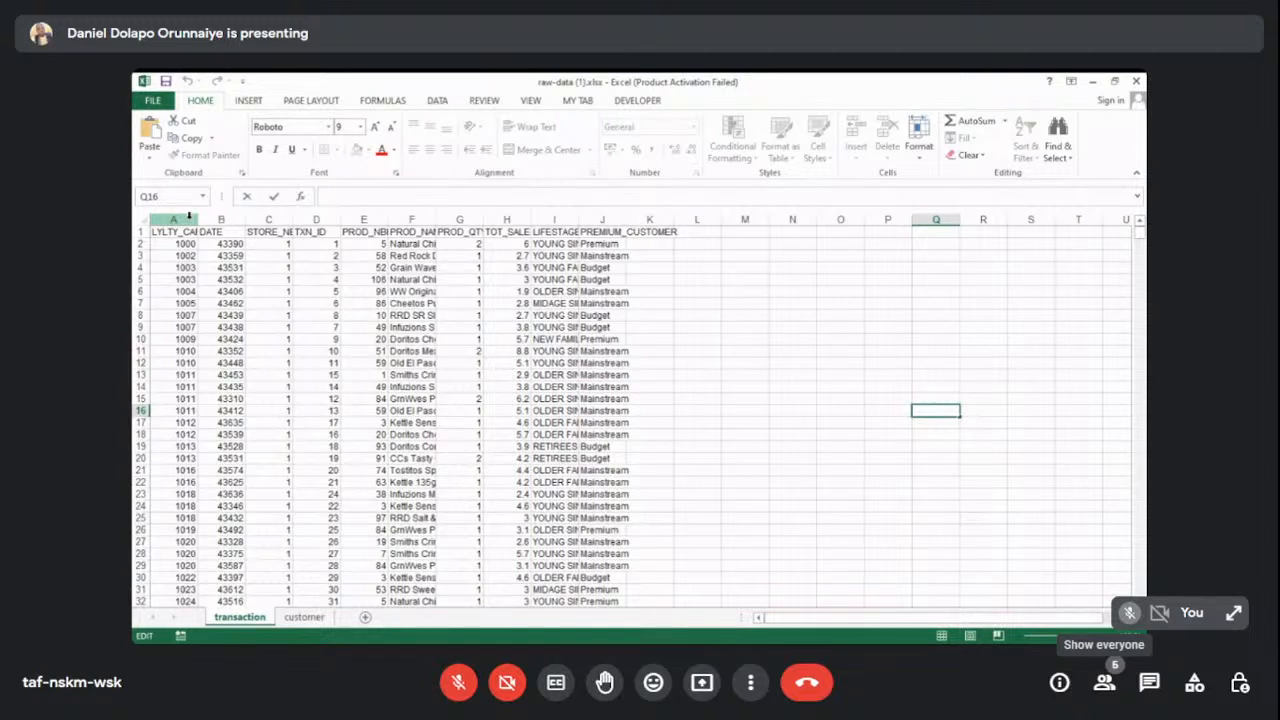
pyautogui.press('Escape')
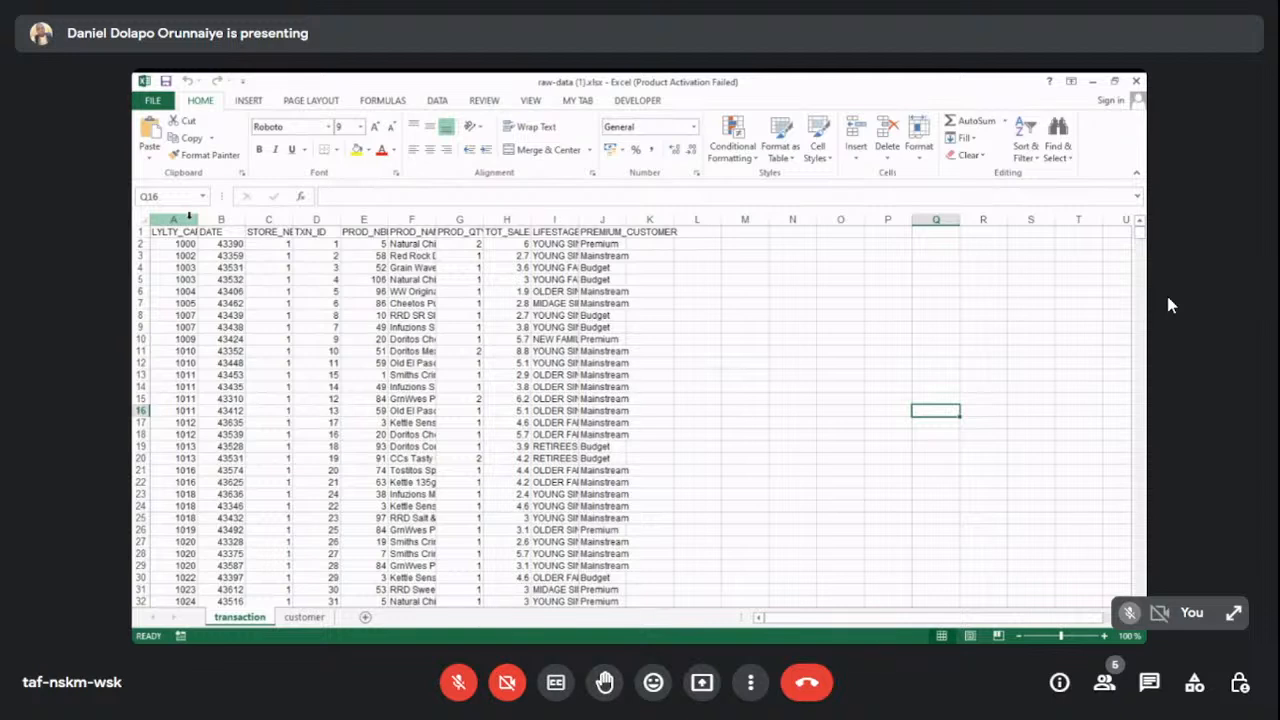
# Demonstrate moving between cells by stepping from Q16 to row 1, across to A1, and down and back up column A.
pyautogui.press('Down')
pyautogui.press('Down')
pyautogui.press('Up')
pyautogui.press('Up')
pyautogui.press('Up')
pyautogui.press('Up')
pyautogui.press('Up')
pyautogui.press('Up')
pyautogui.press('Up')
pyautogui.press('Up')
pyautogui.press('Up')
pyautogui.press('Up')
pyautogui.press('Up')
pyautogui.press('Up')
pyautogui.press('Up')
pyautogui.press('Up')
pyautogui.press('Up')
pyautogui.press('Up')
pyautogui.press('Up')
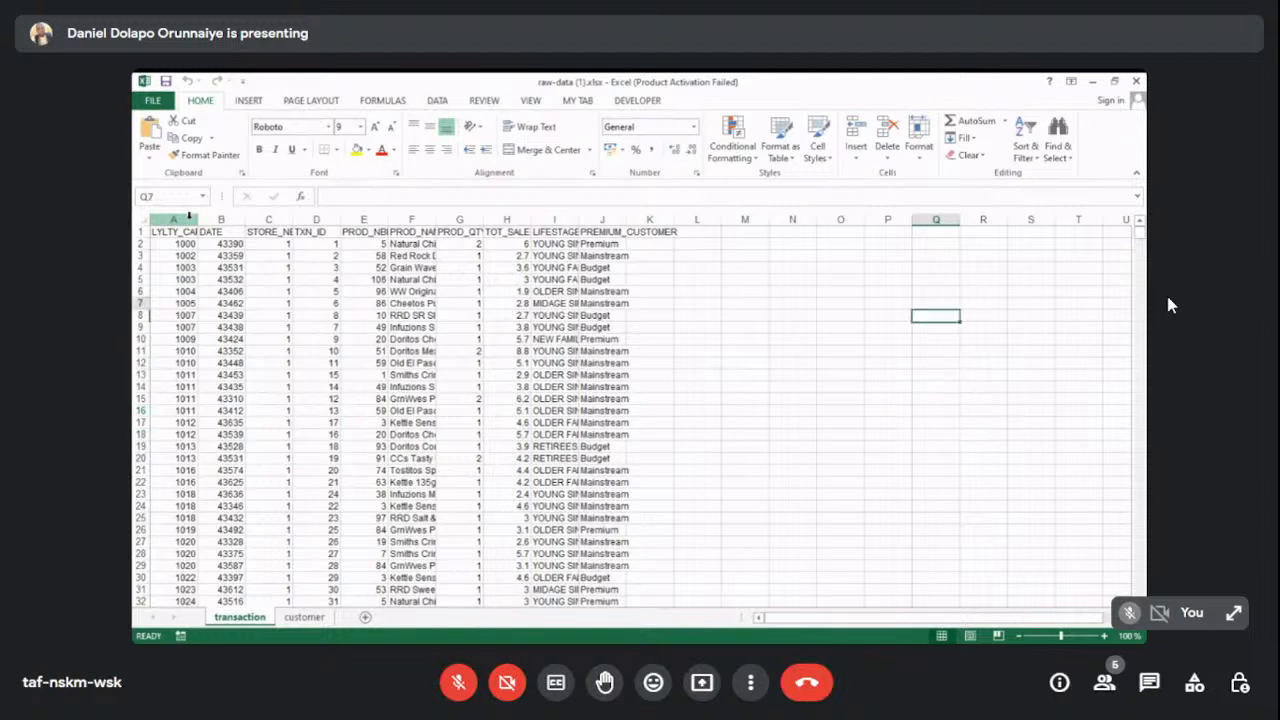
pyautogui.press('Left')
pyautogui.press('Left')
pyautogui.press('Left')
pyautogui.press('Left')
pyautogui.press('Left')
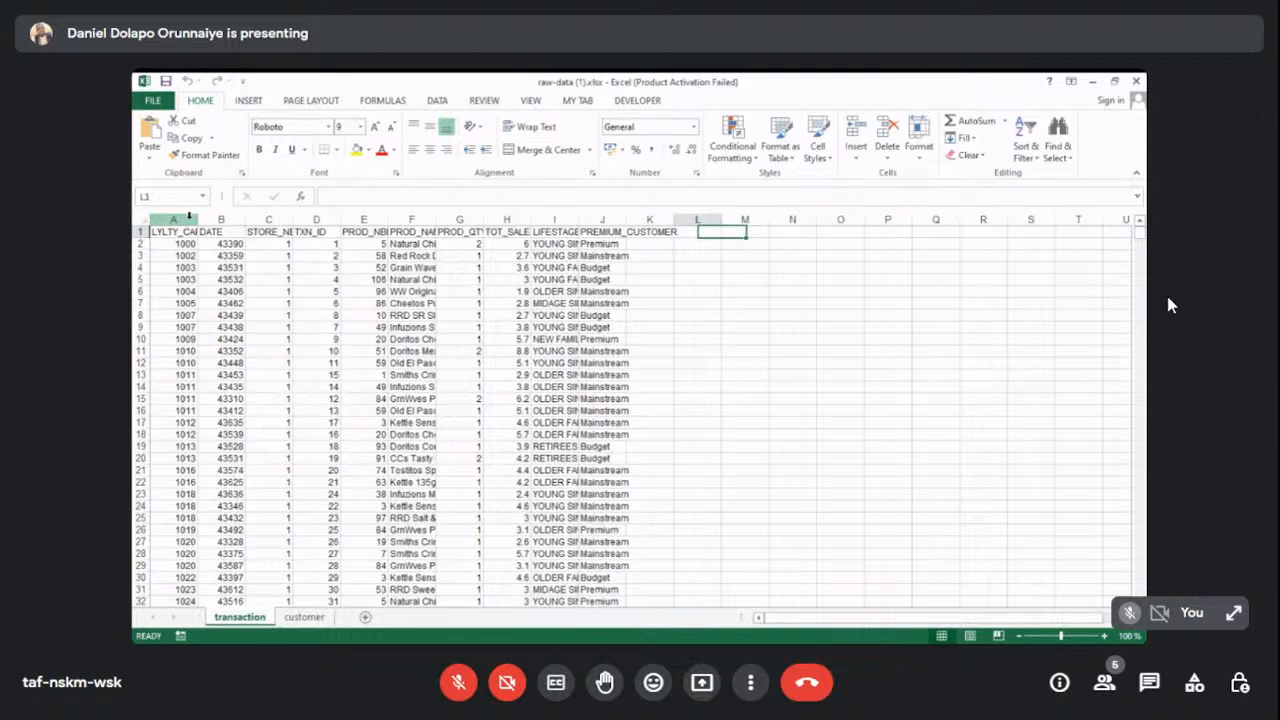
pyautogui.press('Left')
pyautogui.press('Left')
pyautogui.press('Left')
pyautogui.press('Left')
pyautogui.press('Left')
pyautogui.press('Left')
pyautogui.press('Left')
pyautogui.press('Left')
pyautogui.press('Left')
pyautogui.press('Left')
pyautogui.press('Left')
pyautogui.press('Down')
pyautogui.press('Down')
pyautogui.press('Down')
pyautogui.press('Down')
pyautogui.press('Up')
pyautogui.press('Up')
pyautogui.press('Up')
pyautogui.press('Up')
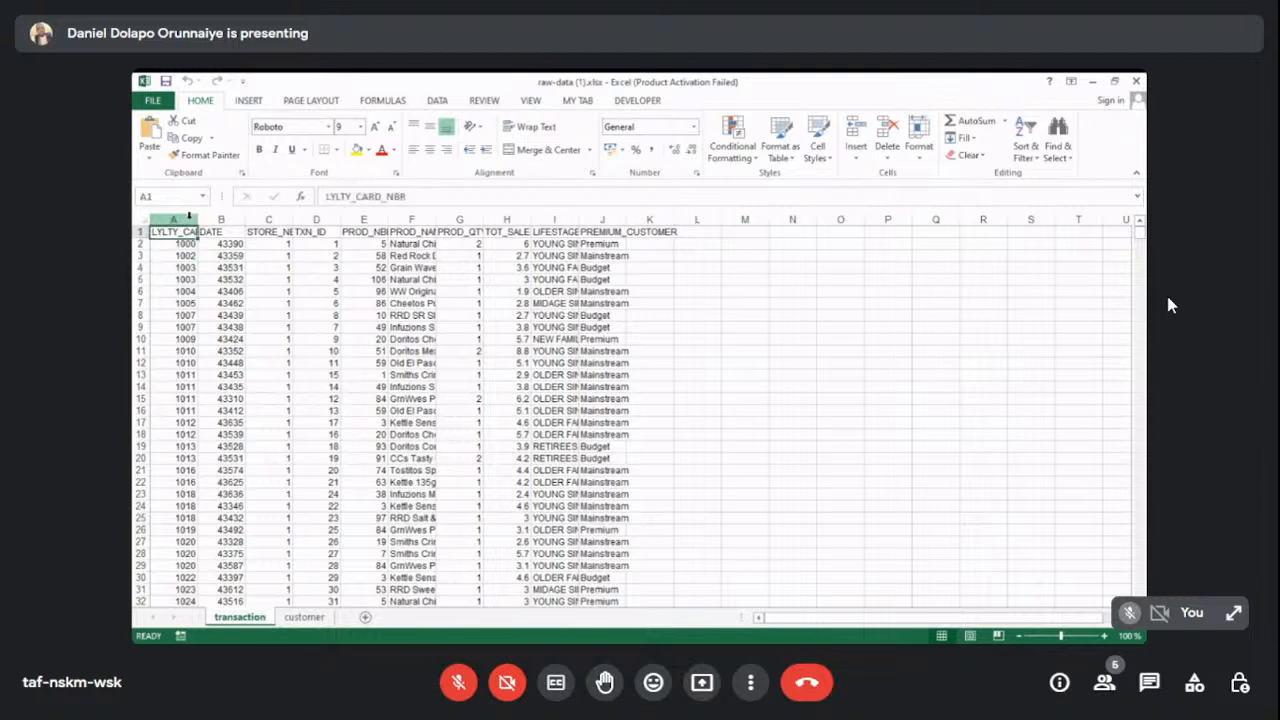
# Step through the header cells one by one from A1 to the PROD_NAME header in F1.
pyautogui.press('Right')
pyautogui.press('Right')
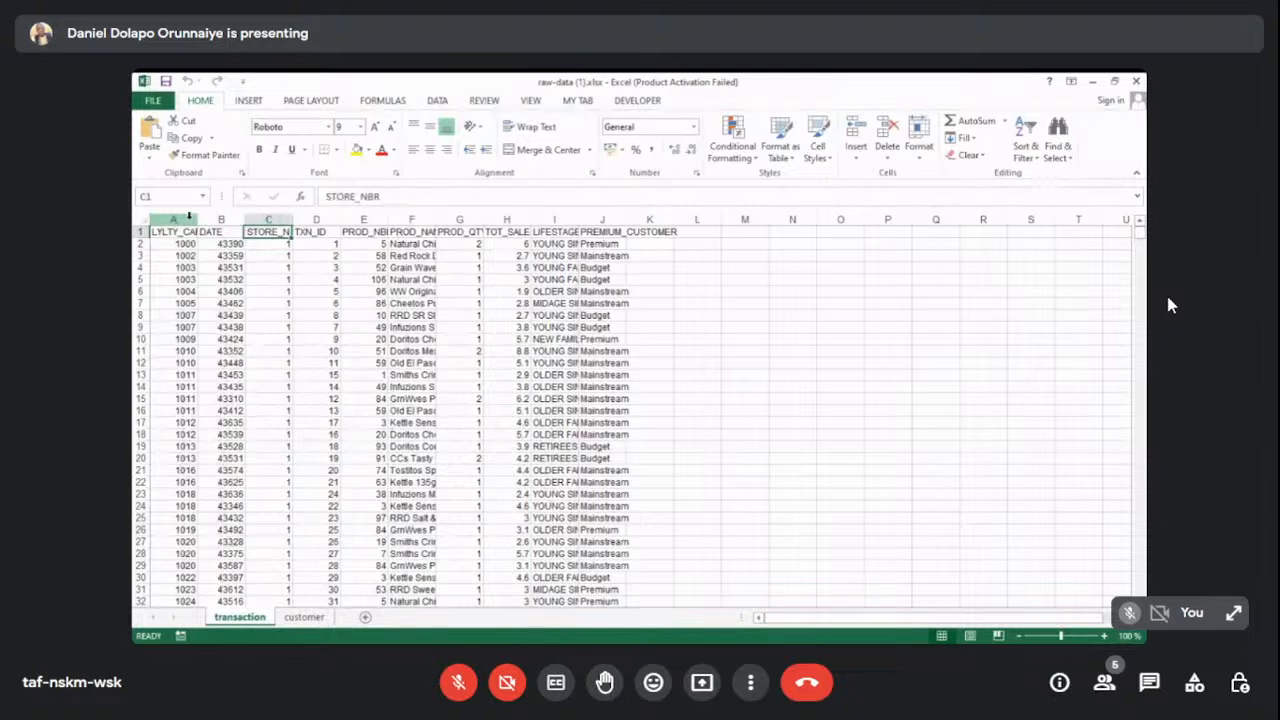
pyautogui.press('Right')
pyautogui.press('Right')
pyautogui.press('Right')
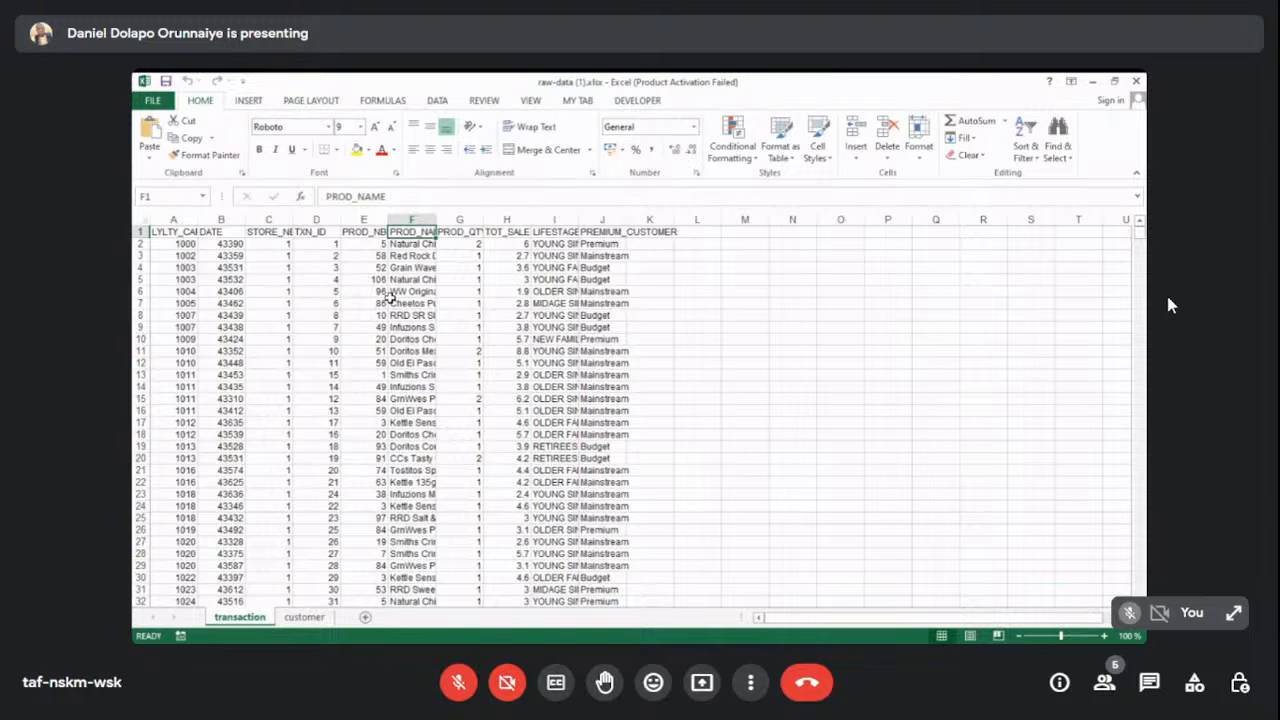
# Widen the PROD_NAME column and the LIFESTAGE column by hand so more of their text fits.
pyautogui.moveTo(436, 219); pyautogui.dragTo(492, 218)
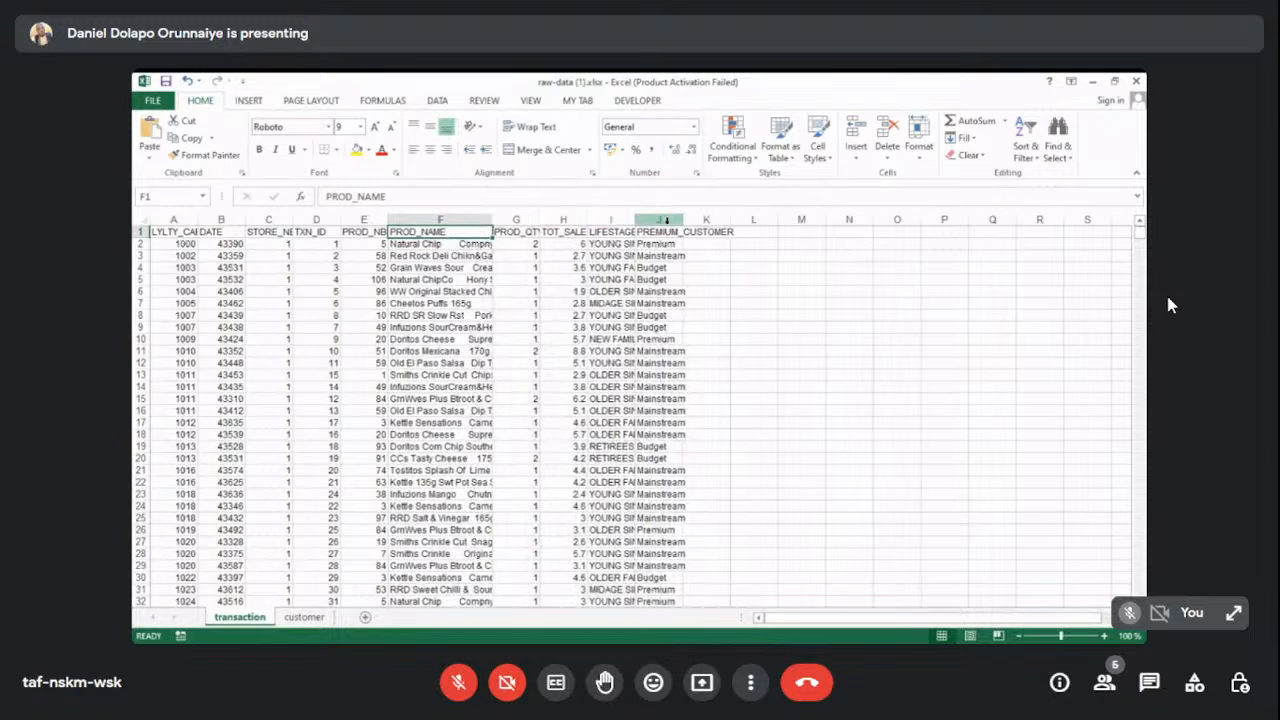
pyautogui.moveTo(634, 216); pyautogui.dragTo(679, 218)
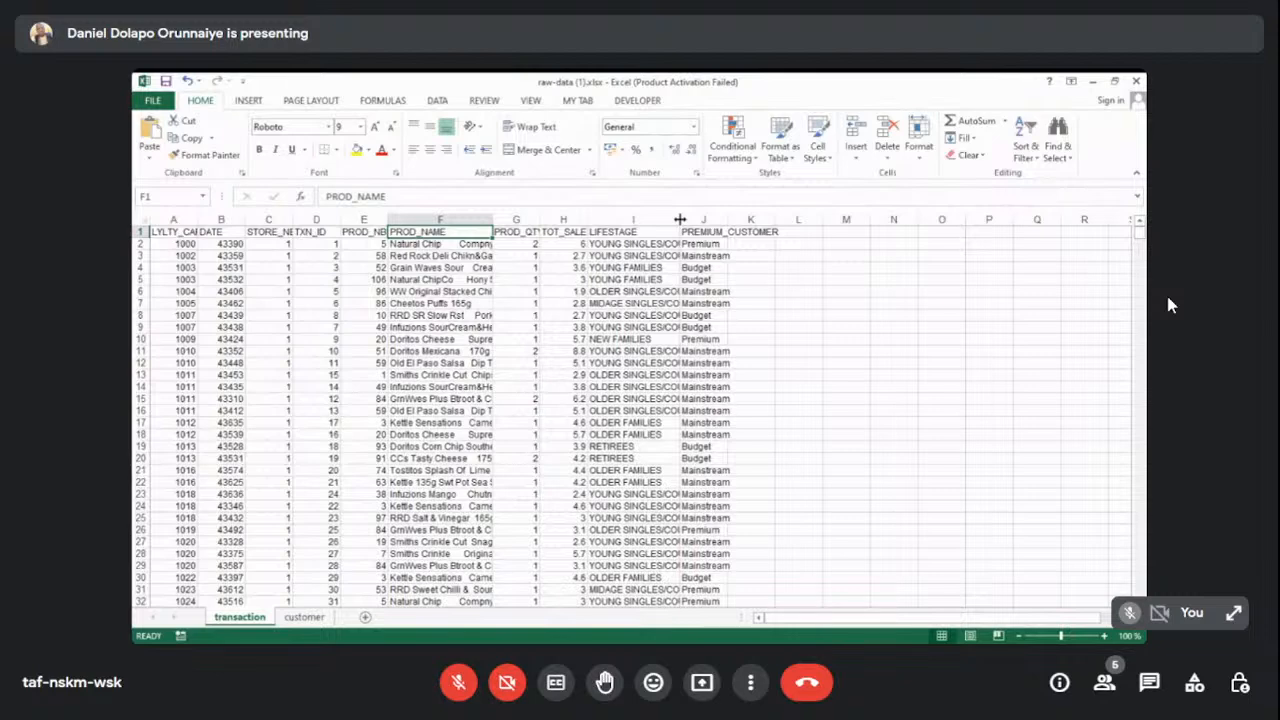
# Select the whole transaction dataset and AutoFit the width of all its columns.
pyautogui.hotkey('ctrl', 'a')
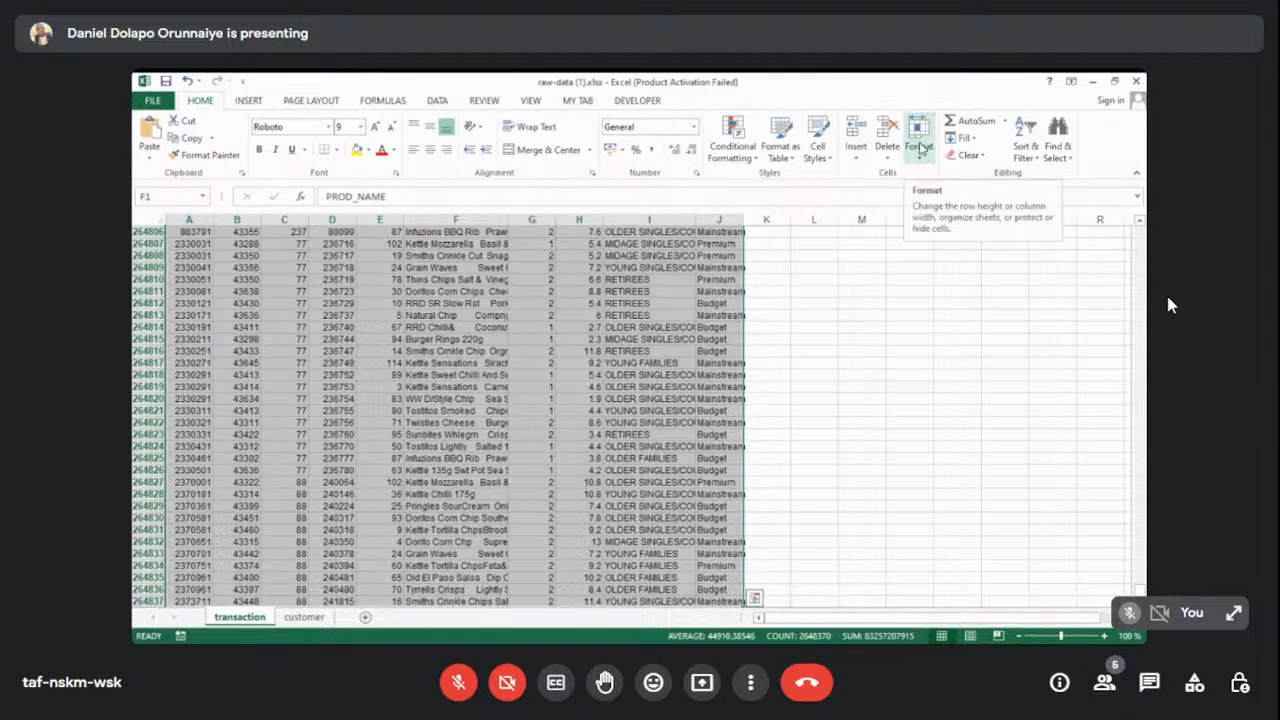
pyautogui.click(921, 150)
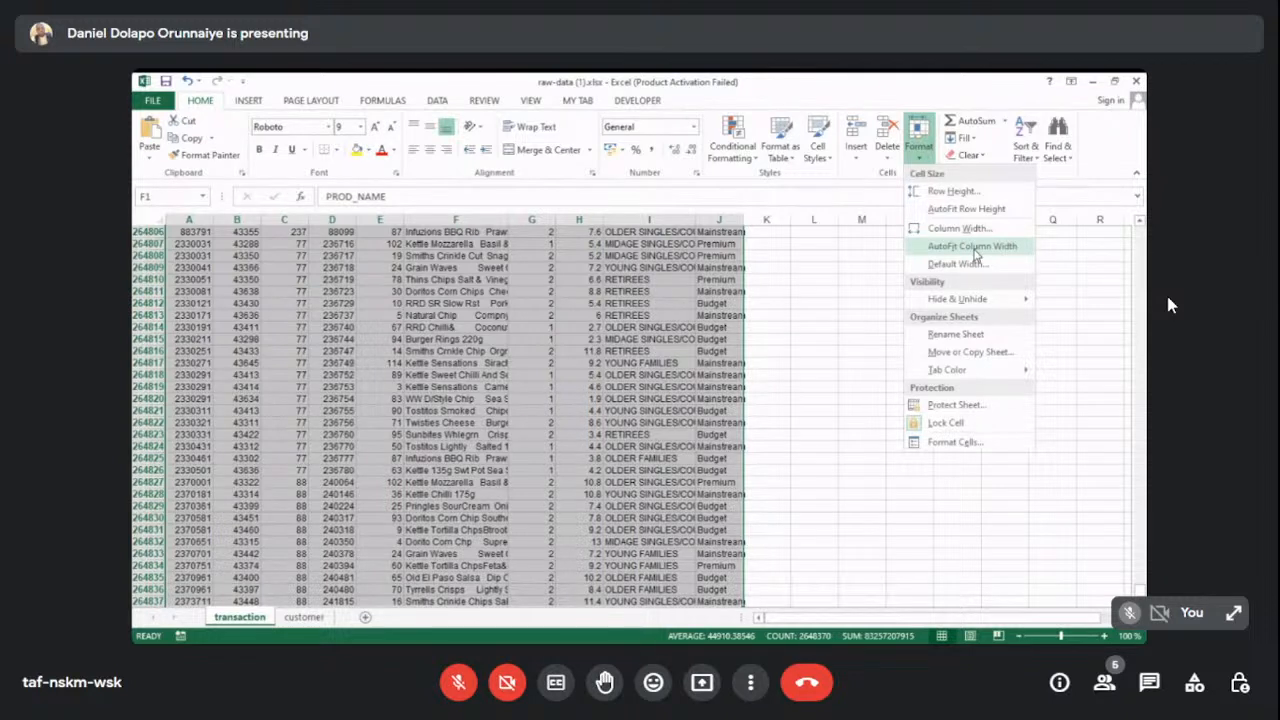
pyautogui.click(972, 246)
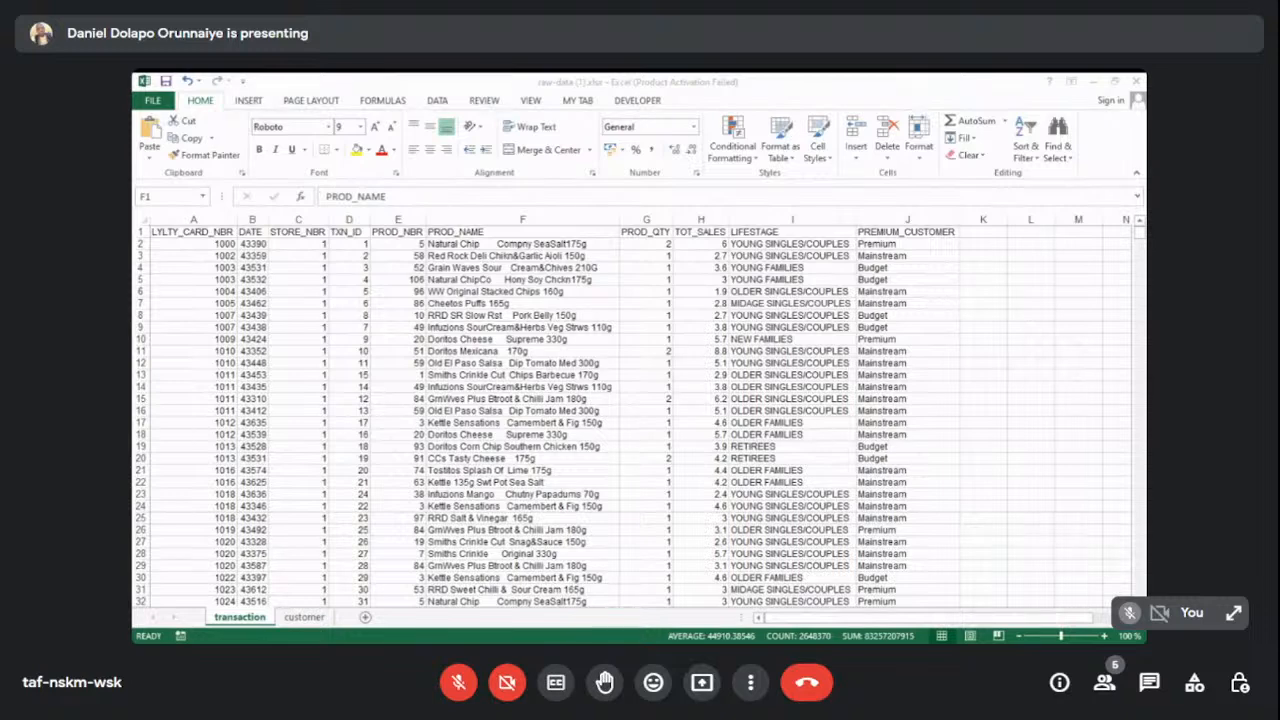
pyautogui.click(327, 432)
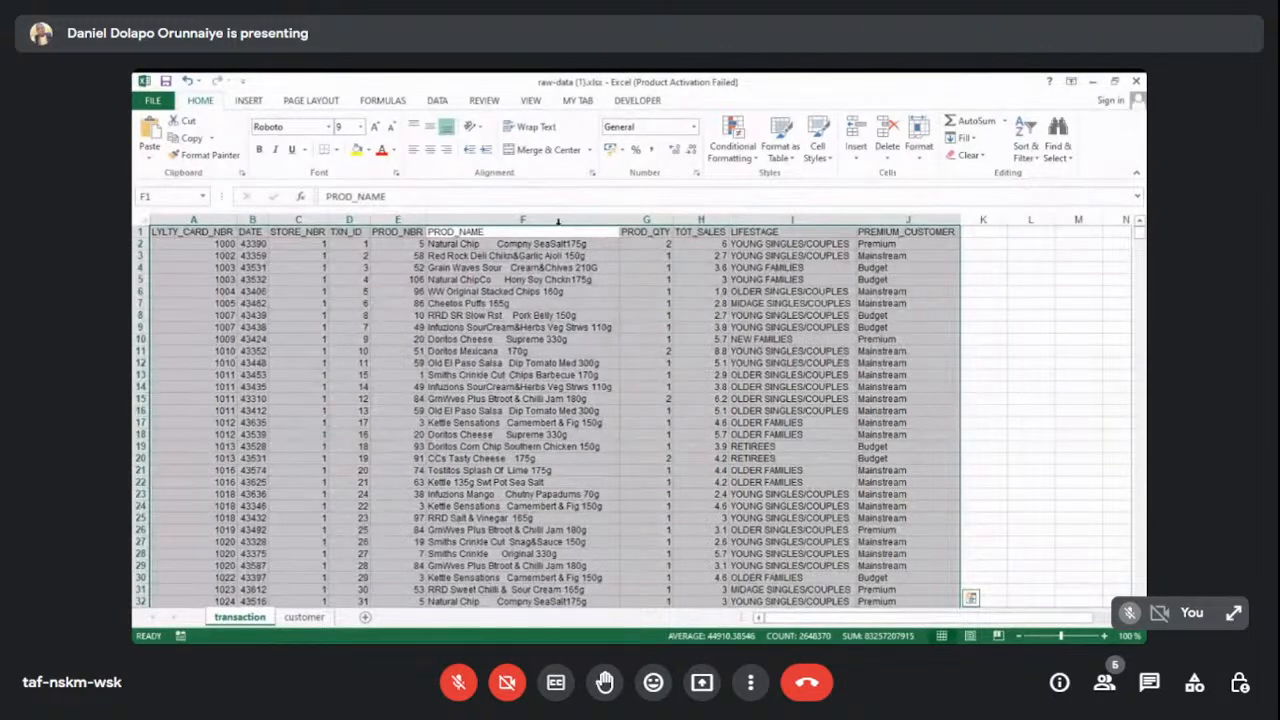
# Select the PROD_NAME column to point it out, and check the recording in OBS Studio before returning to the Google Meet call.
pyautogui.click(557, 220)
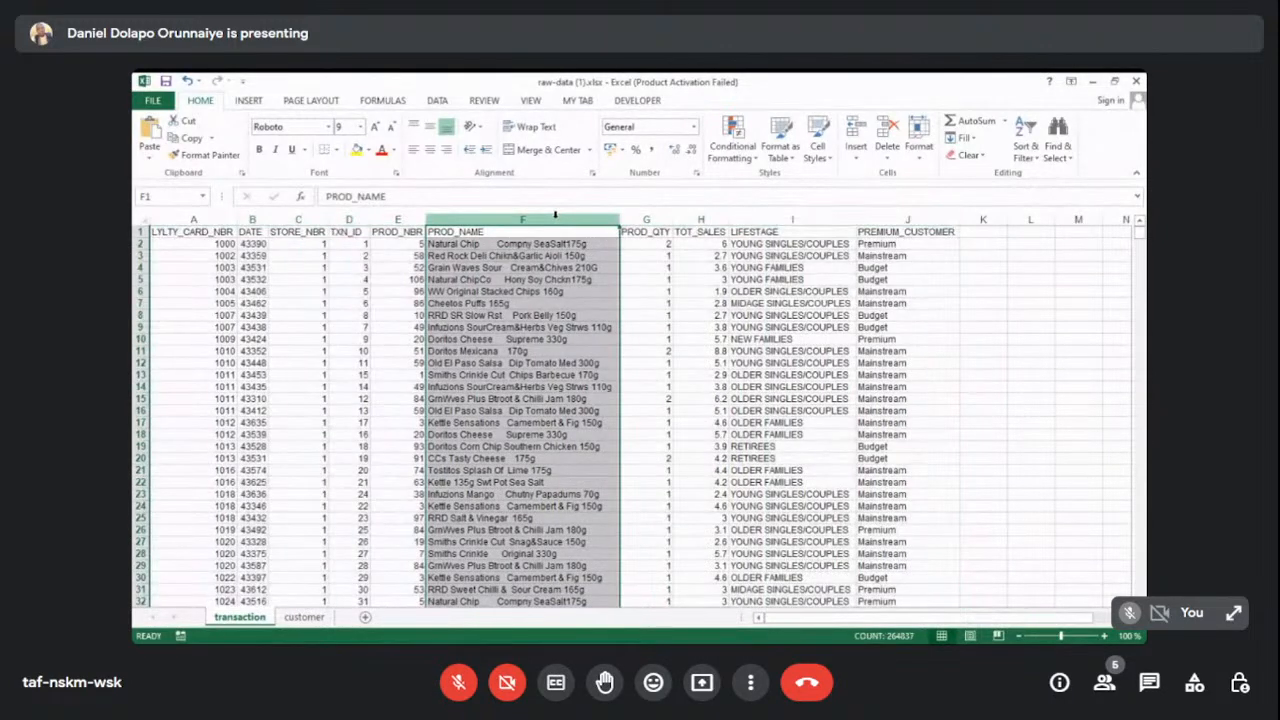
pyautogui.hotkey('alt', 'Tab')
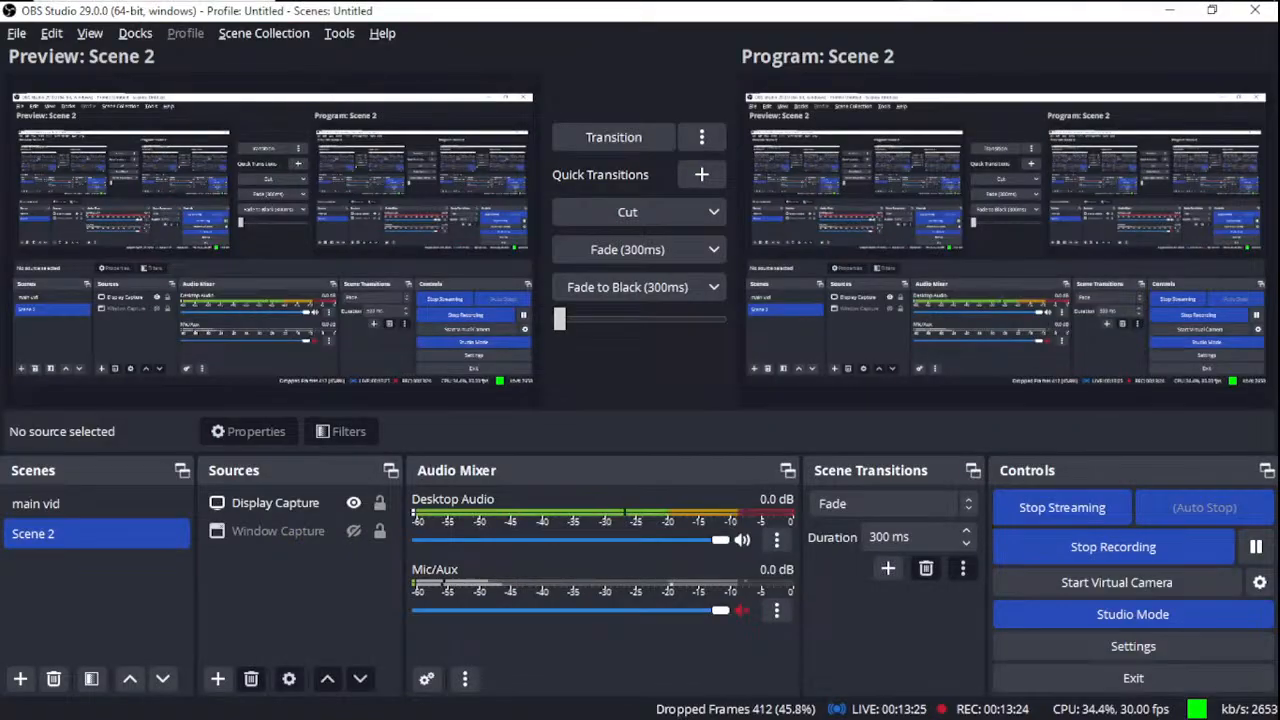
pyautogui.hotkey('alt', 'Tab')
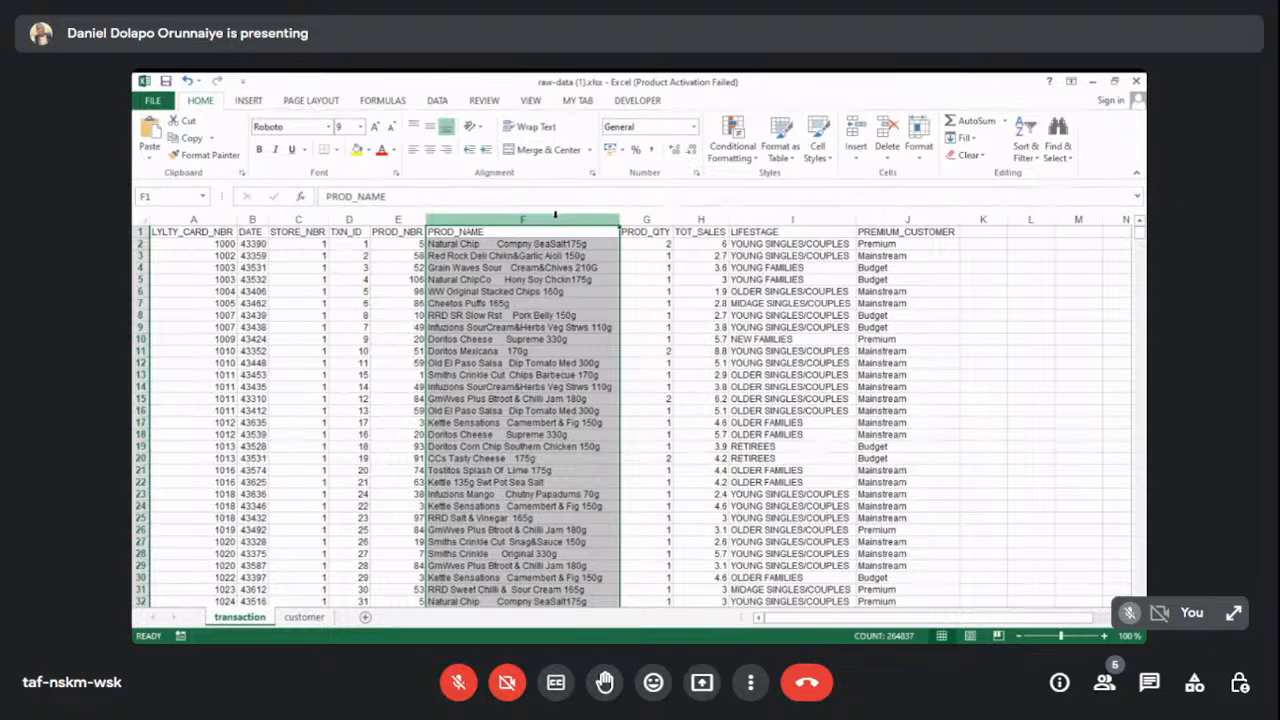
# Enter the formula =TRIM(F2) in cell K2 to remove the extra spaces from the first product name.
pyautogui.click(985, 243)
pyautogui.write('=')
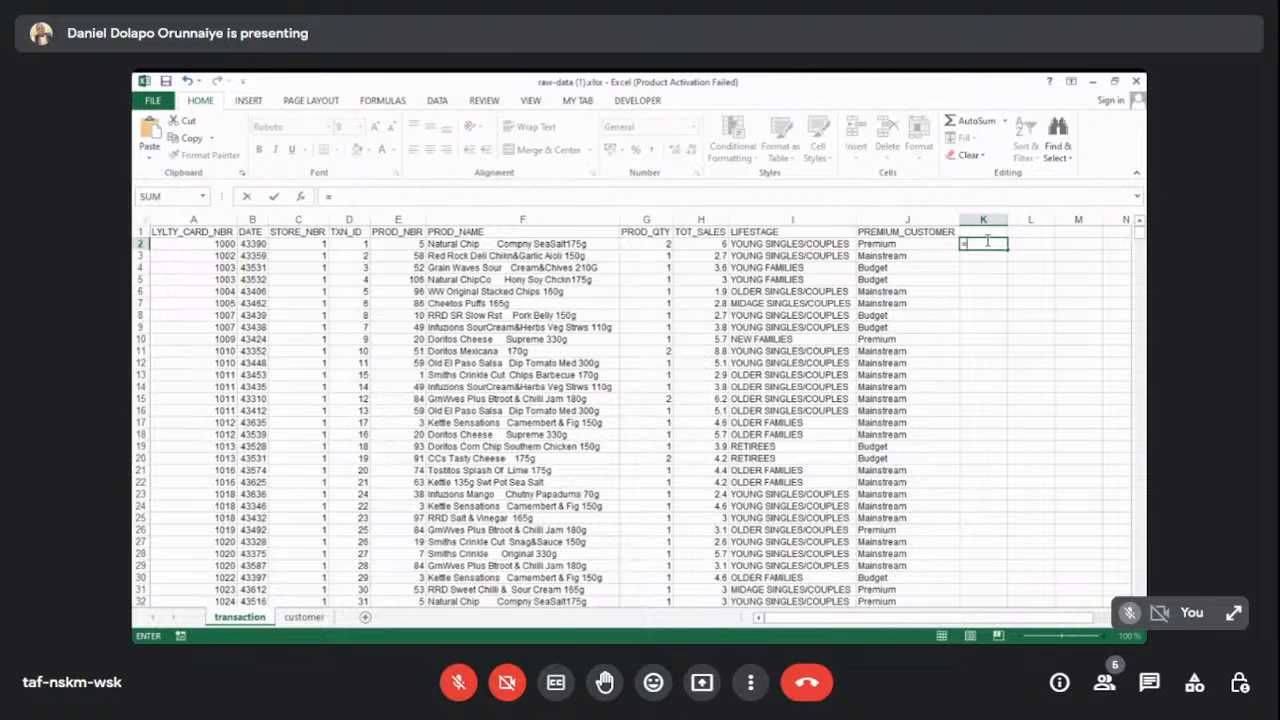
pyautogui.write('trim')
pyautogui.press('Tab')
pyautogui.click(585, 244)
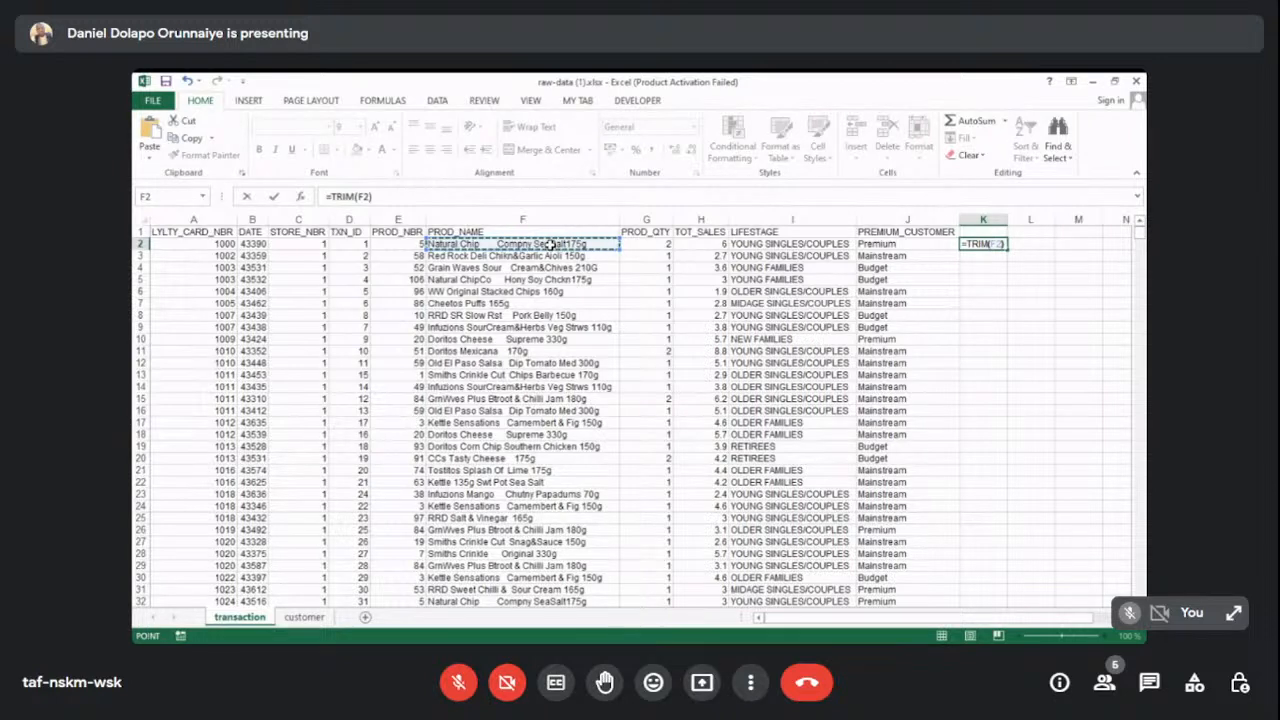
pyautogui.press('Return')
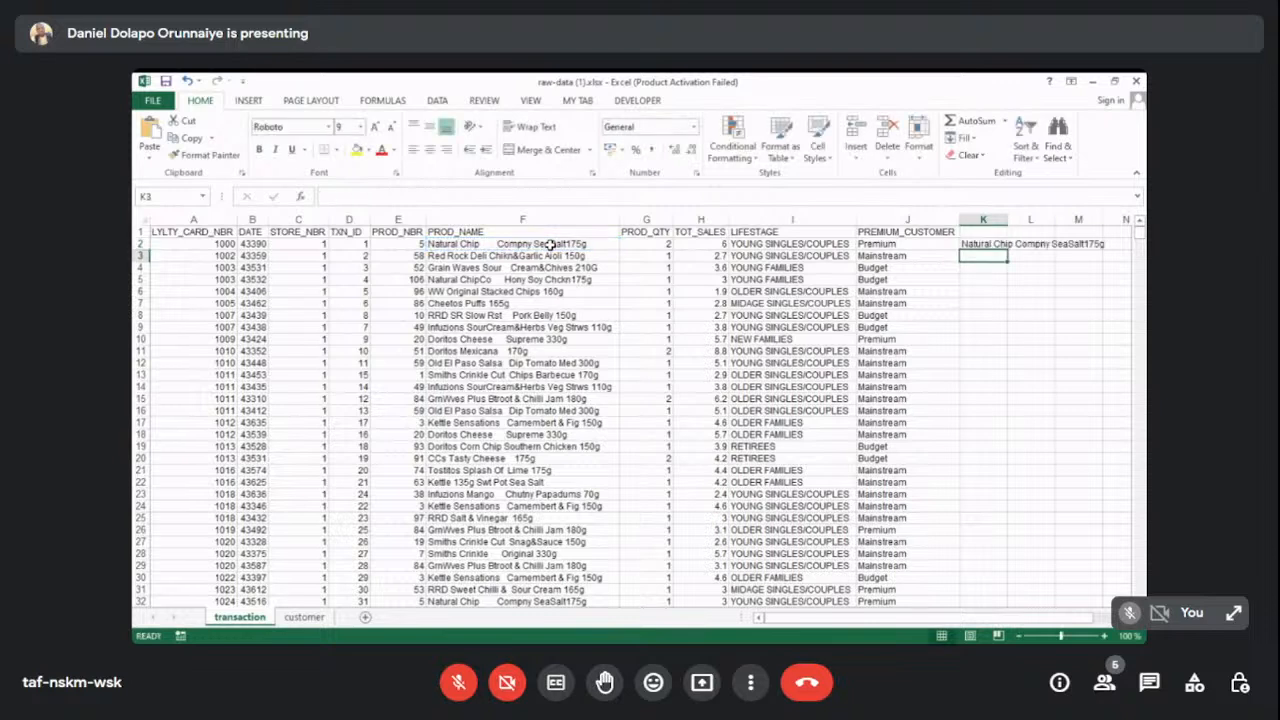
# AutoFit the width of column K to the trimmed product name in K2.
pyautogui.click(983, 243)
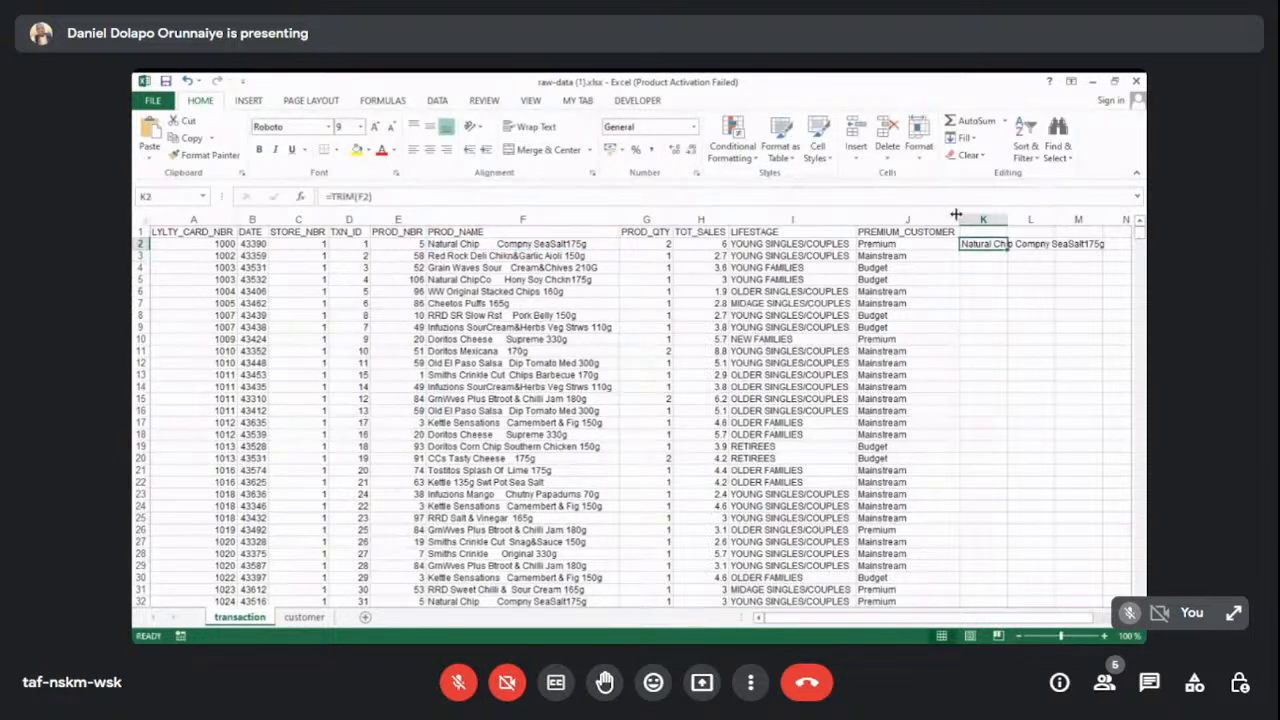
pyautogui.click(919, 150)
pyautogui.click(949, 245)
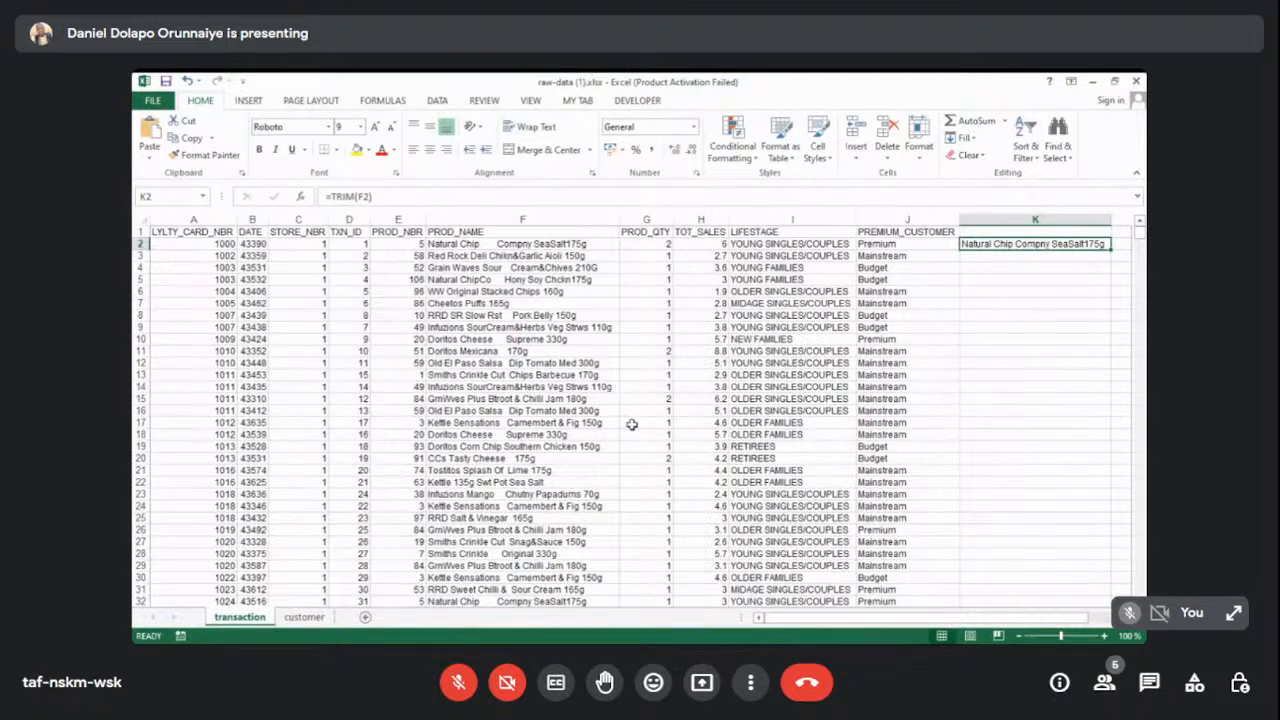
# Fill the TRIM formula from K2 down column K for all rows of the dataset.
pyautogui.click(1073, 257)
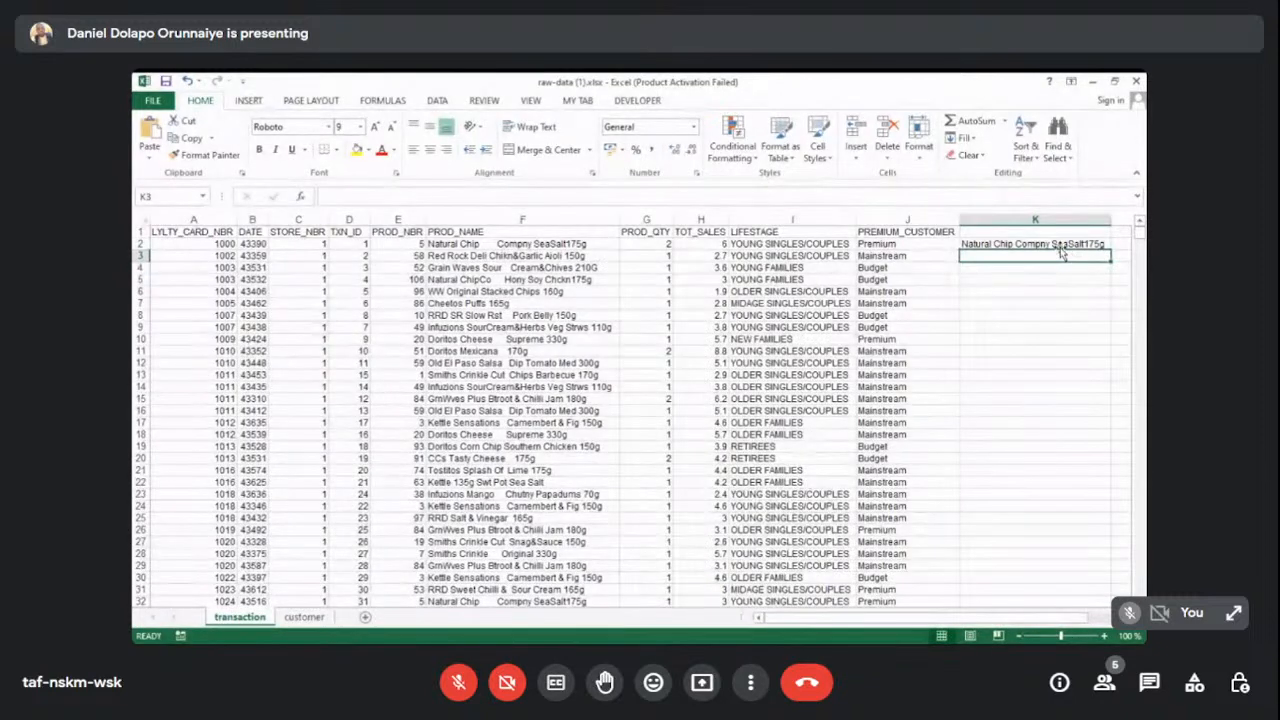
pyautogui.click(1057, 246)
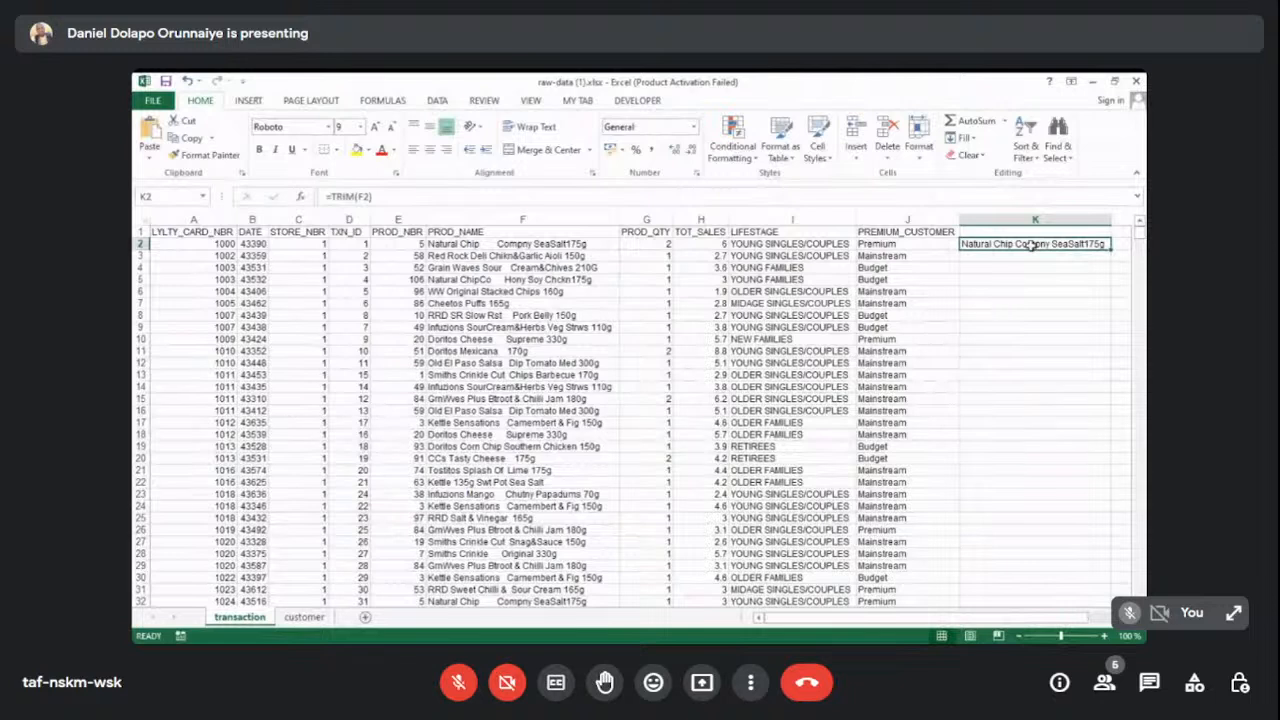
pyautogui.doubleClick(1111, 250)
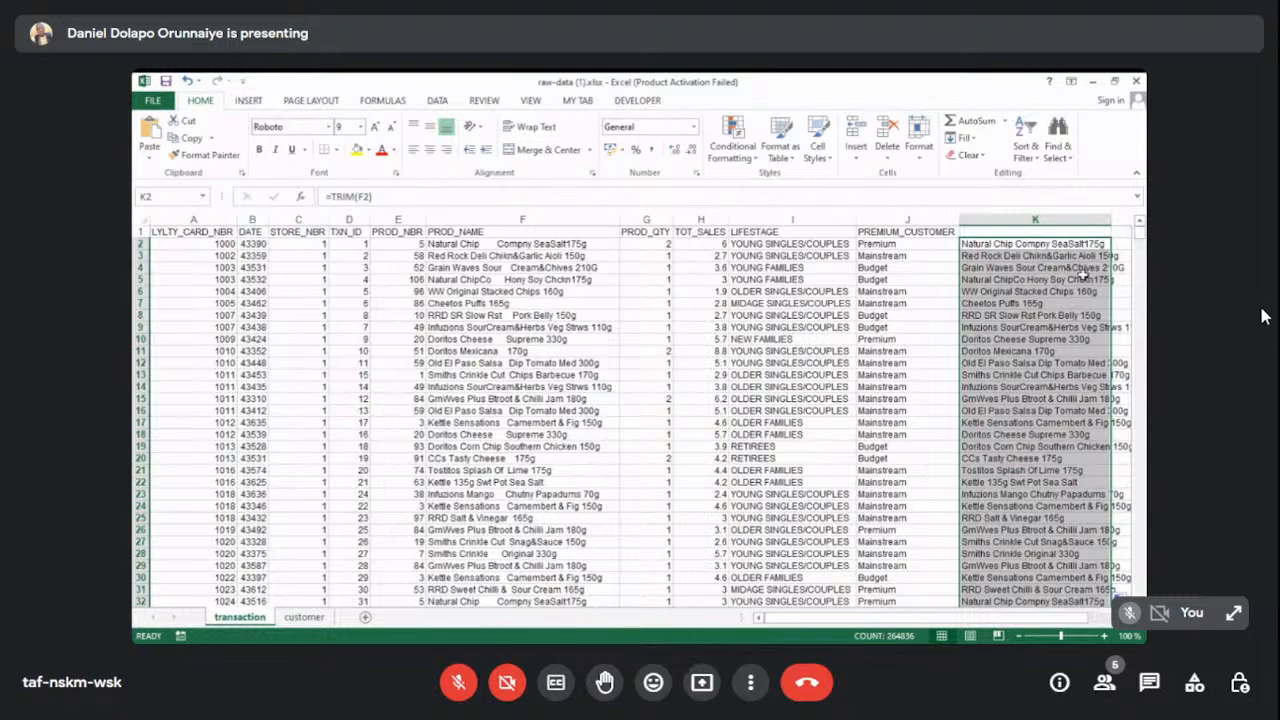
# Copy the trimmed names in column K and paste them as values over the PROD_NAME entries from F2 down.
pyautogui.hotkey('ctrl', 'c')
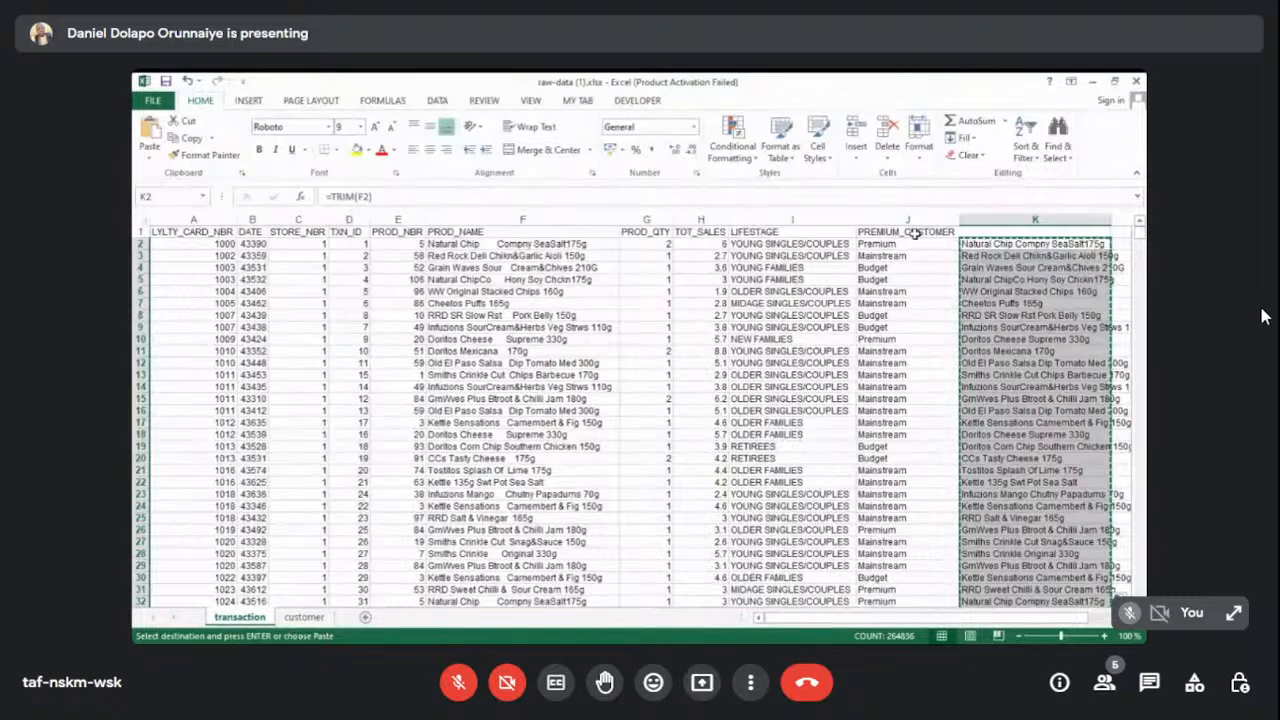
pyautogui.click(478, 245)
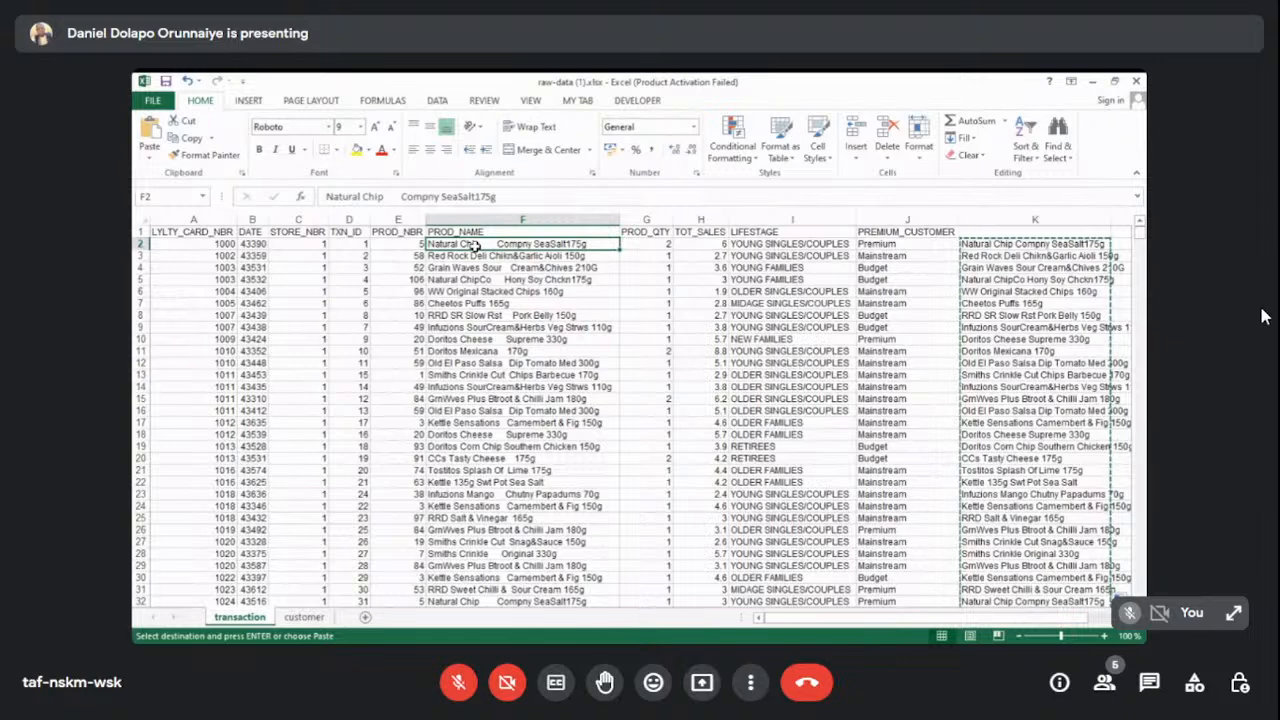
pyautogui.rightClick(477, 245)
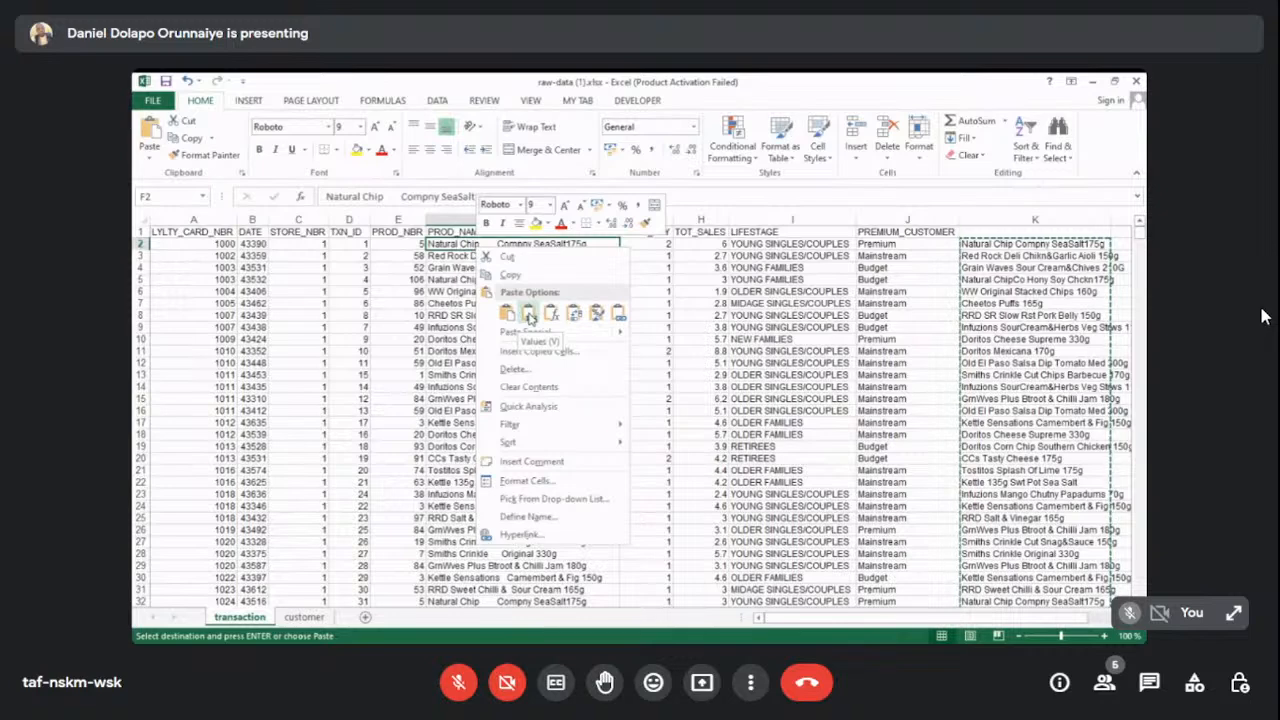
pyautogui.click(529, 317)
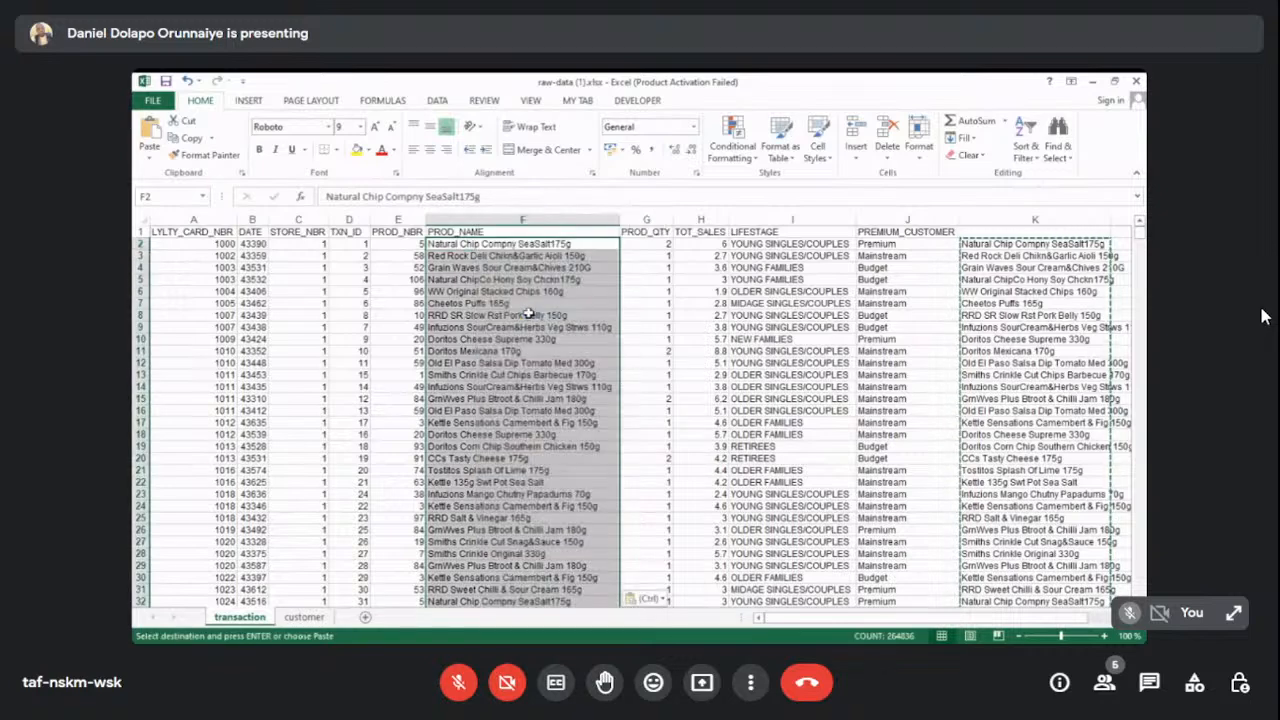
# Examine the trimmed product names in the PROD_NAME column and the capitalised entries in the LIFESTAGE column.
pyautogui.click(776, 327)
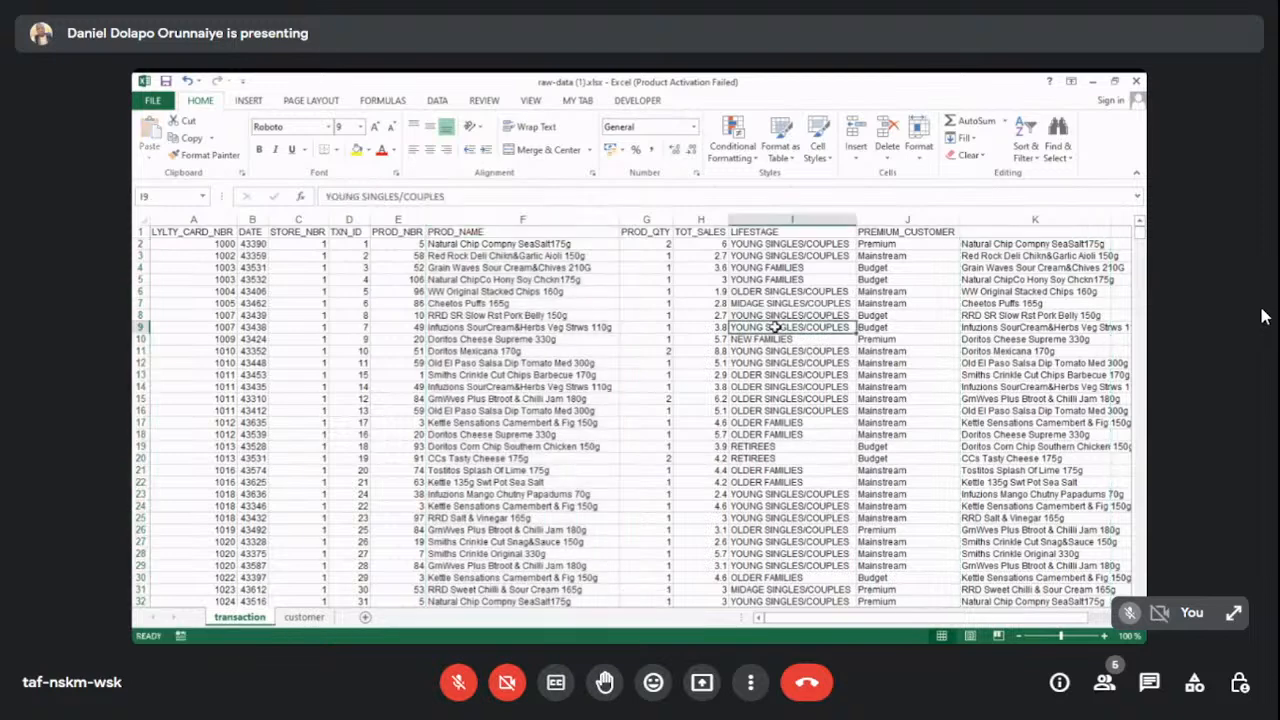
pyautogui.click(543, 247)
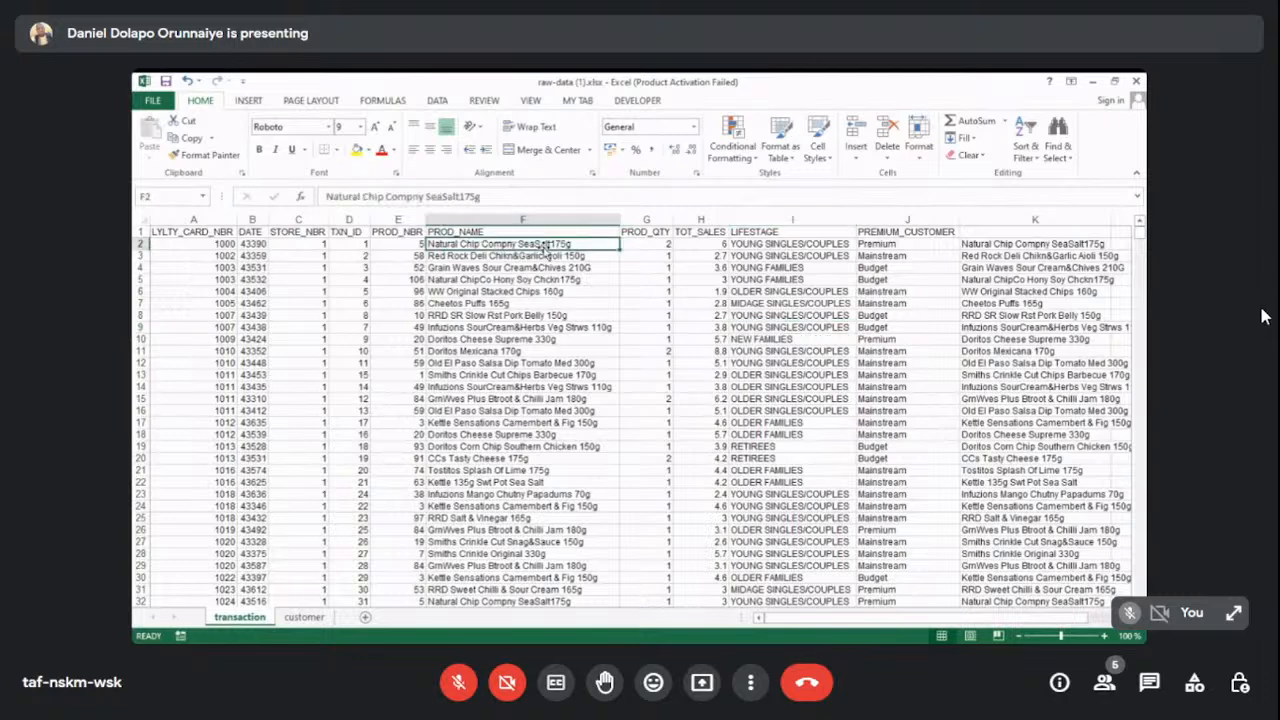
pyautogui.press('Down')
pyautogui.press('Down')
pyautogui.press('Down')
pyautogui.press('Down')
pyautogui.press('Down')
pyautogui.press('Down')
pyautogui.press('Down')
pyautogui.press('Down')
pyautogui.press('Down')
pyautogui.press('Down')
pyautogui.press('Down')
pyautogui.press('Up')
pyautogui.press('Up')
pyautogui.press('Up')
pyautogui.press('Up')
pyautogui.press('Up')
pyautogui.press('Up')
pyautogui.press('Up')
pyautogui.press('Up')
pyautogui.press('Up')
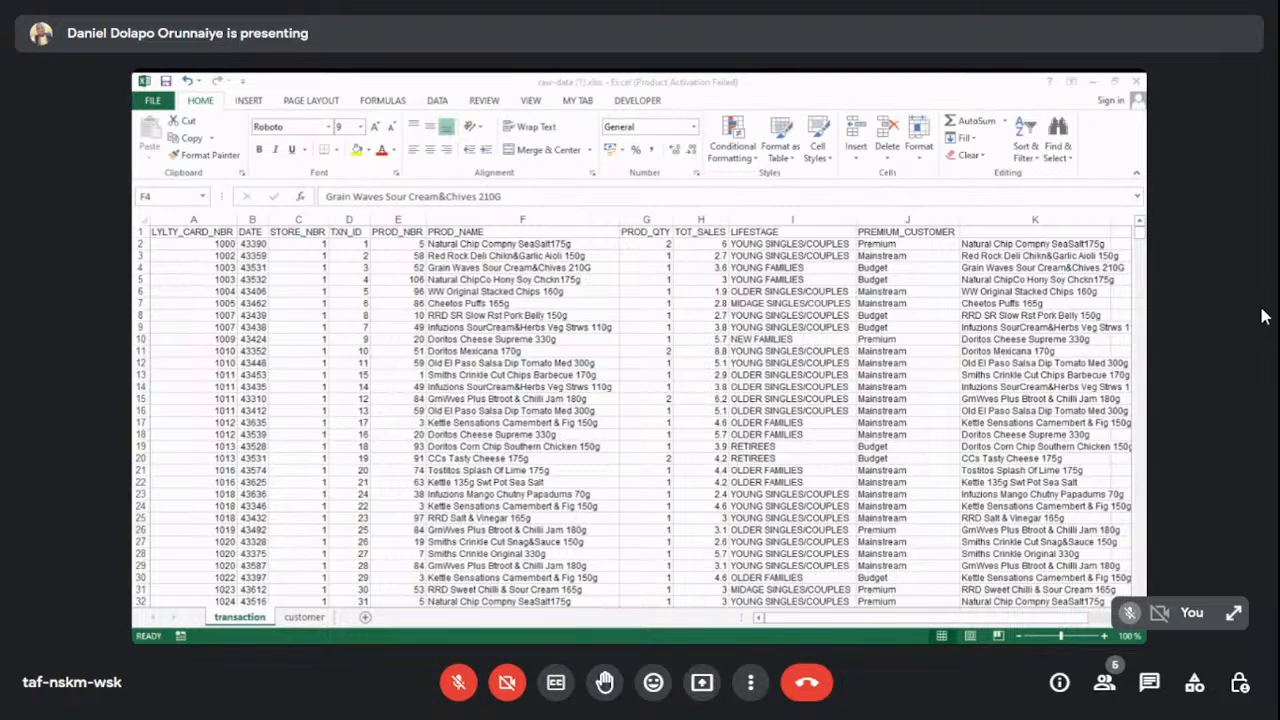
pyautogui.click(500, 268)
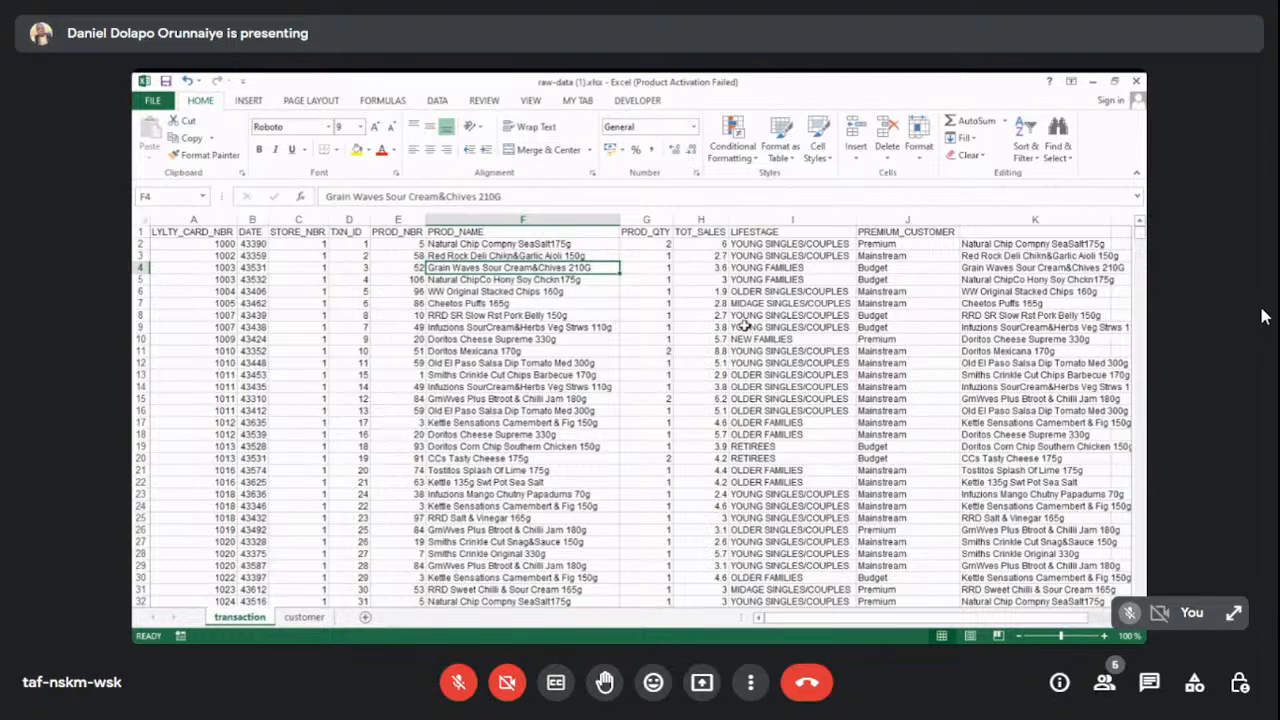
pyautogui.click(767, 231)
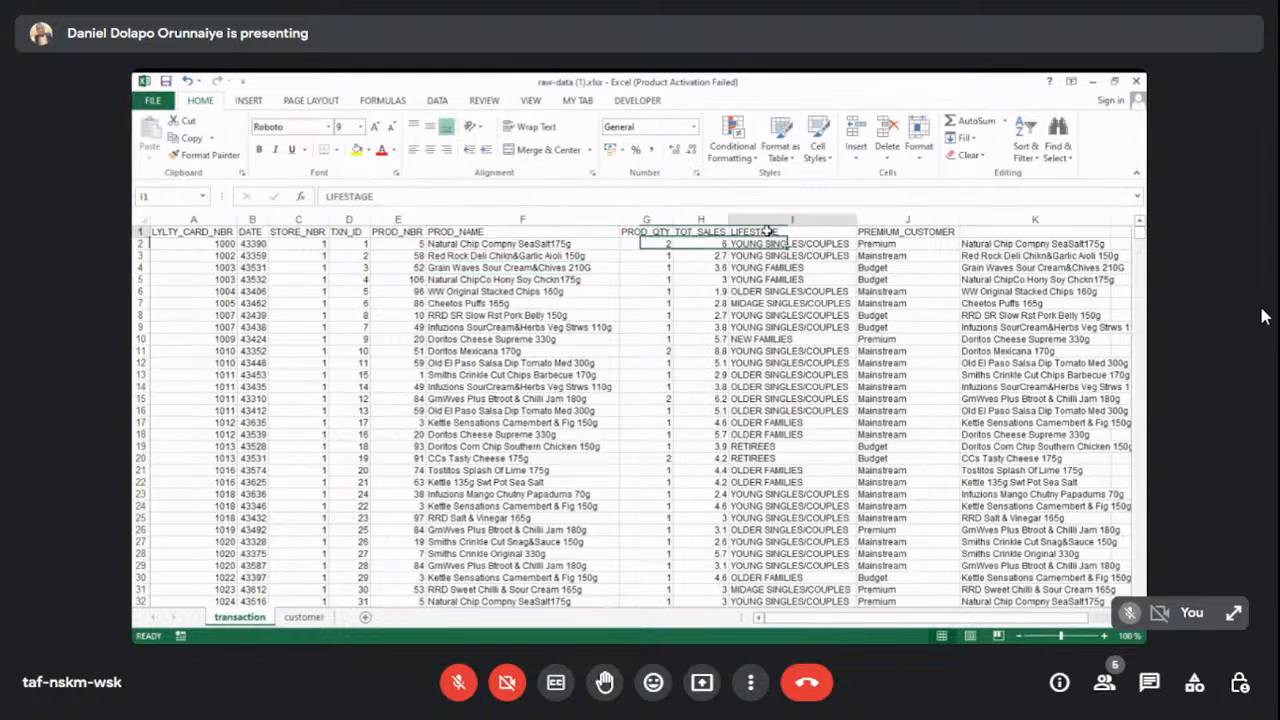
pyautogui.click(797, 246)
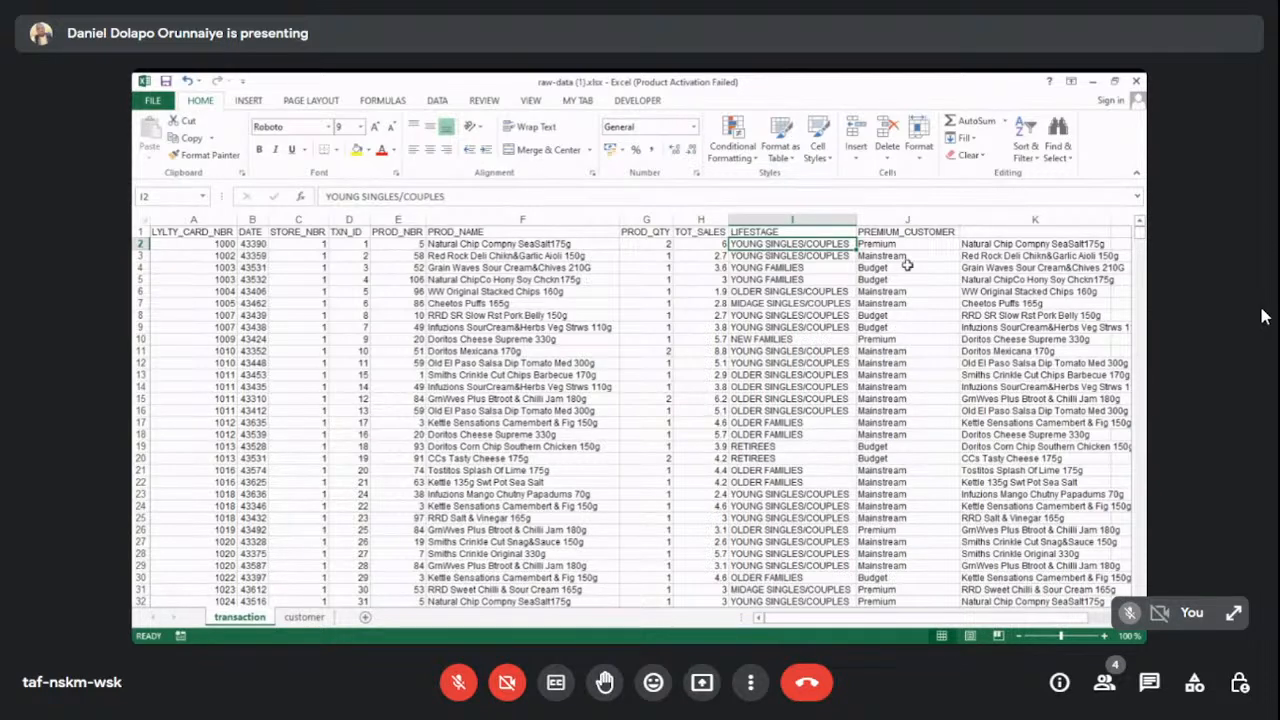
# Clear all the TRIM formulas in column K from K2 down and go back to K2.
pyautogui.click(967, 248)
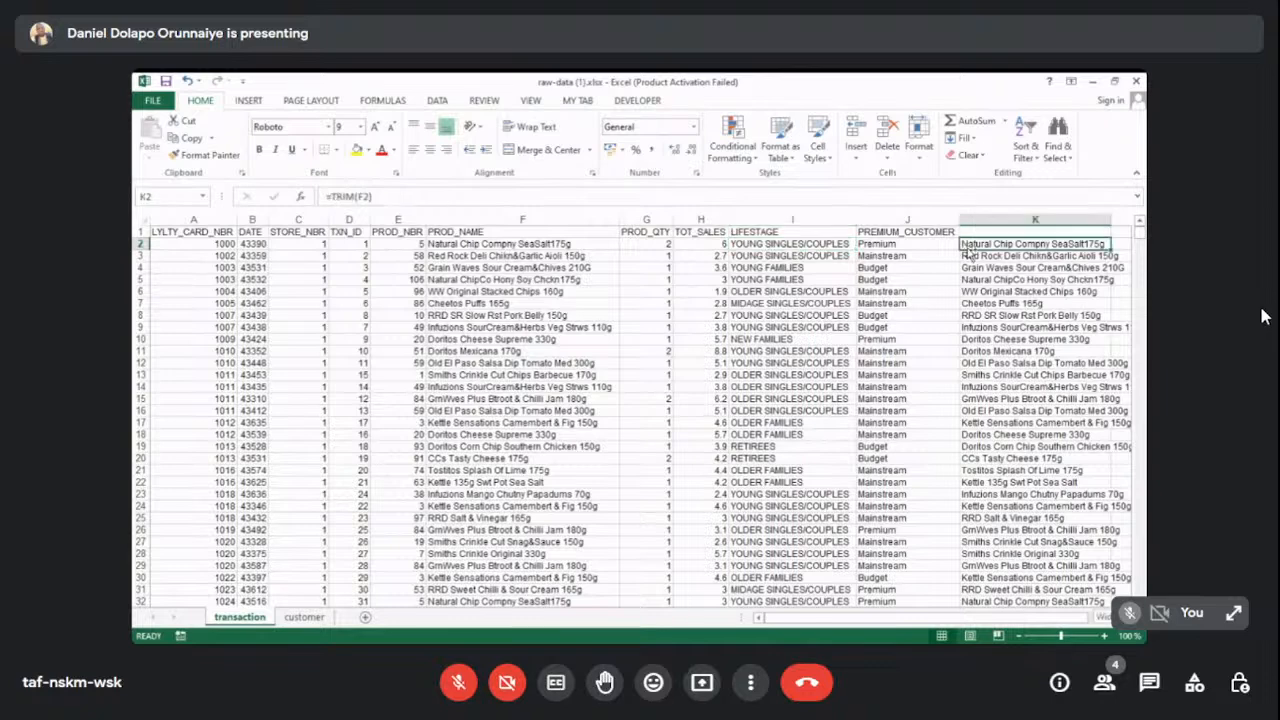
pyautogui.hotkey('ctrl', 'shift', 'Down')
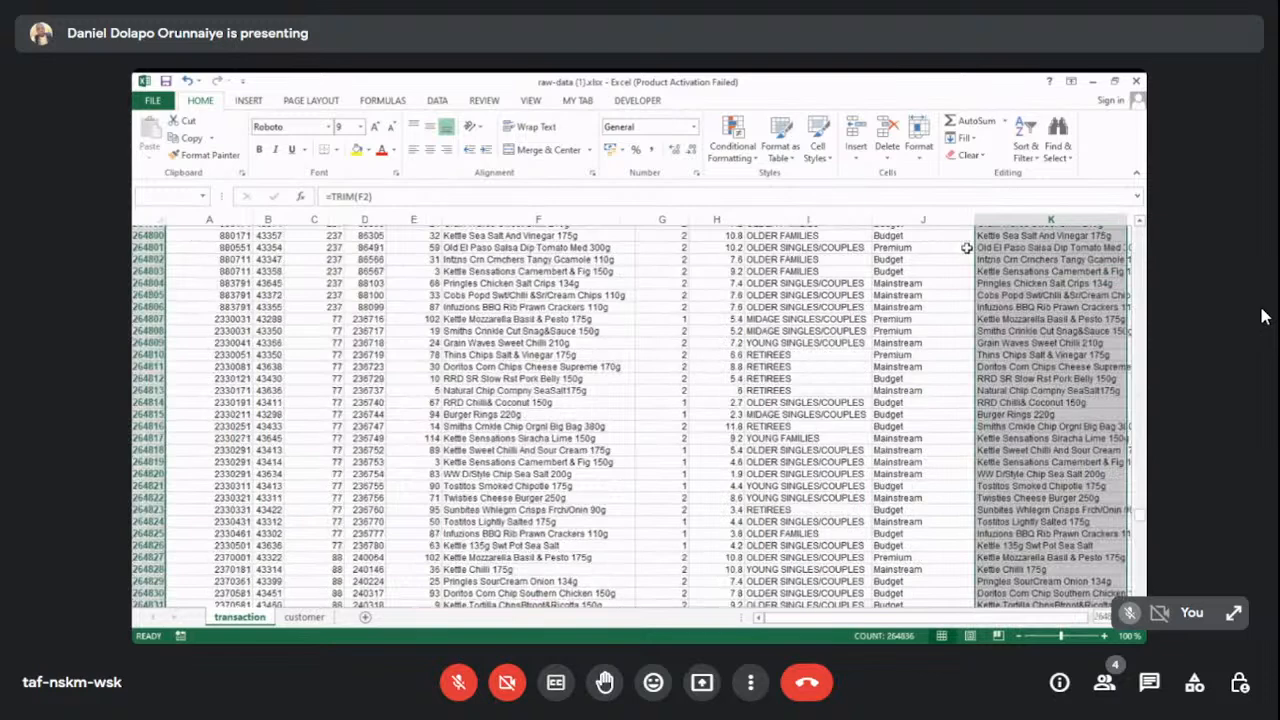
pyautogui.press('Delete')
pyautogui.hotkey('ctrl', 'Up')
pyautogui.click(967, 248)
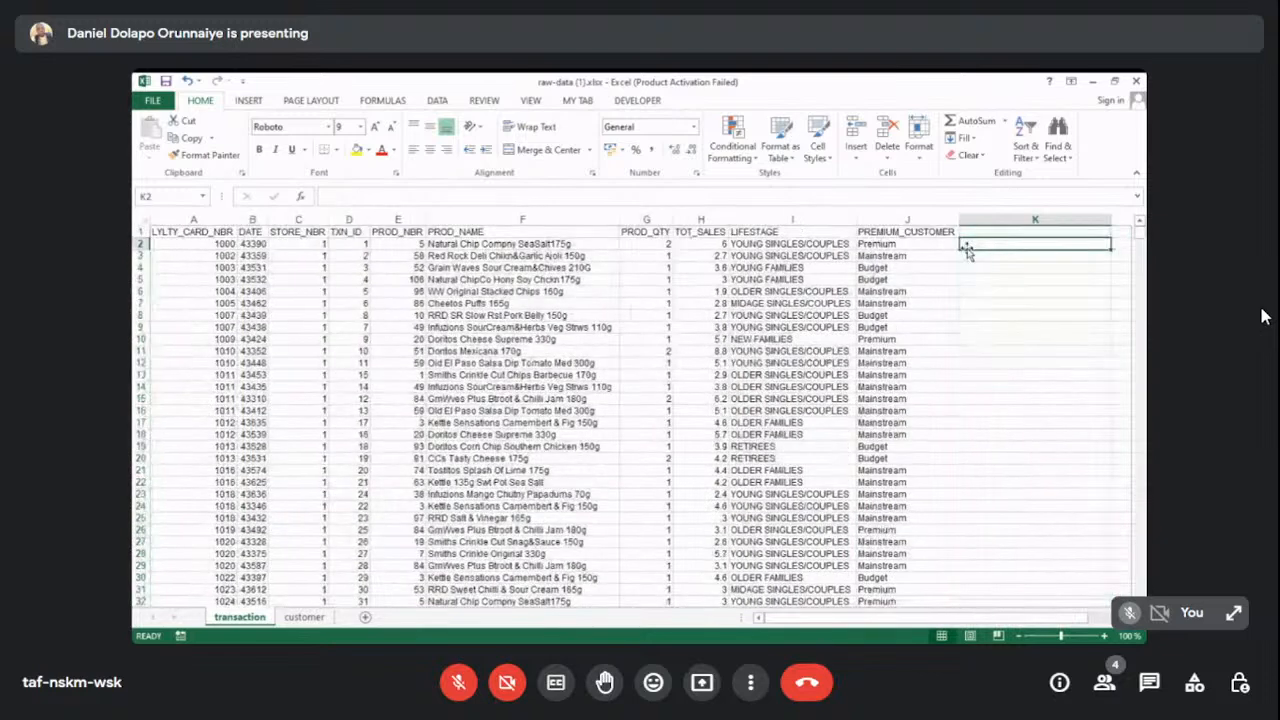
# Enter the formula =PROPER(I2) in cell K2 to convert the first LIFESTAGE entry to proper case.
pyautogui.click(792, 246)
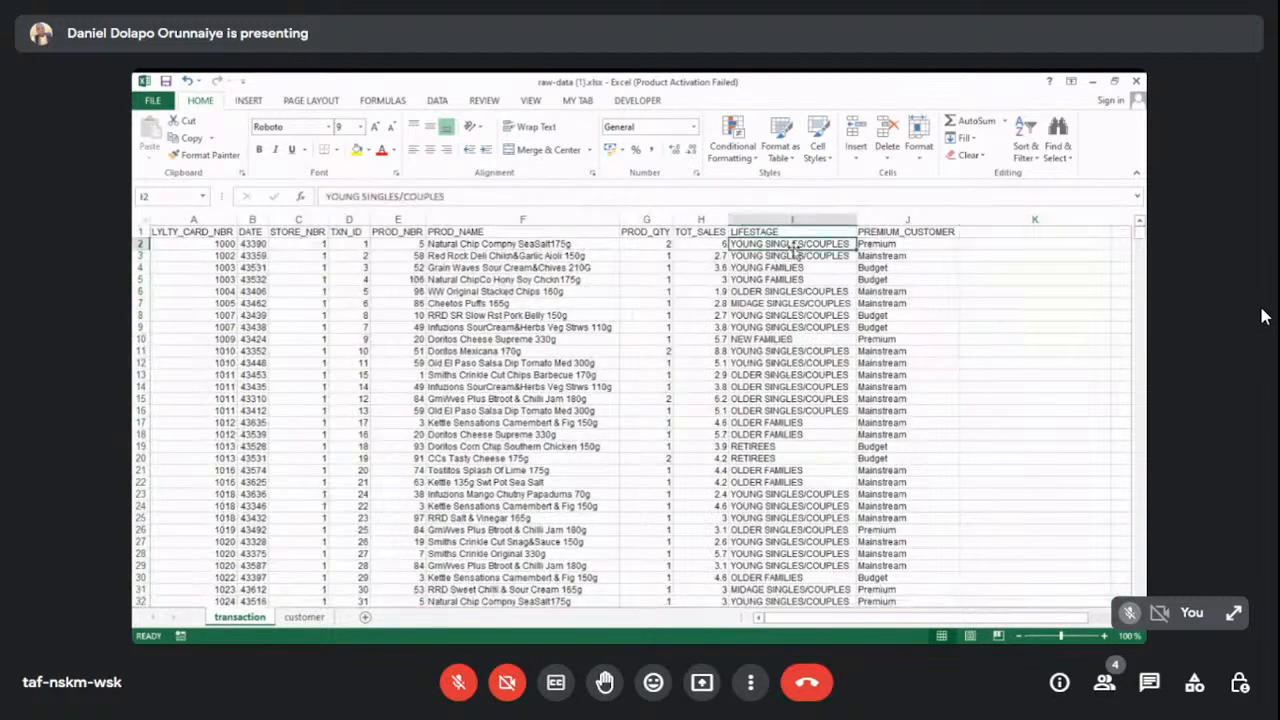
pyautogui.click(998, 246)
pyautogui.write('=')
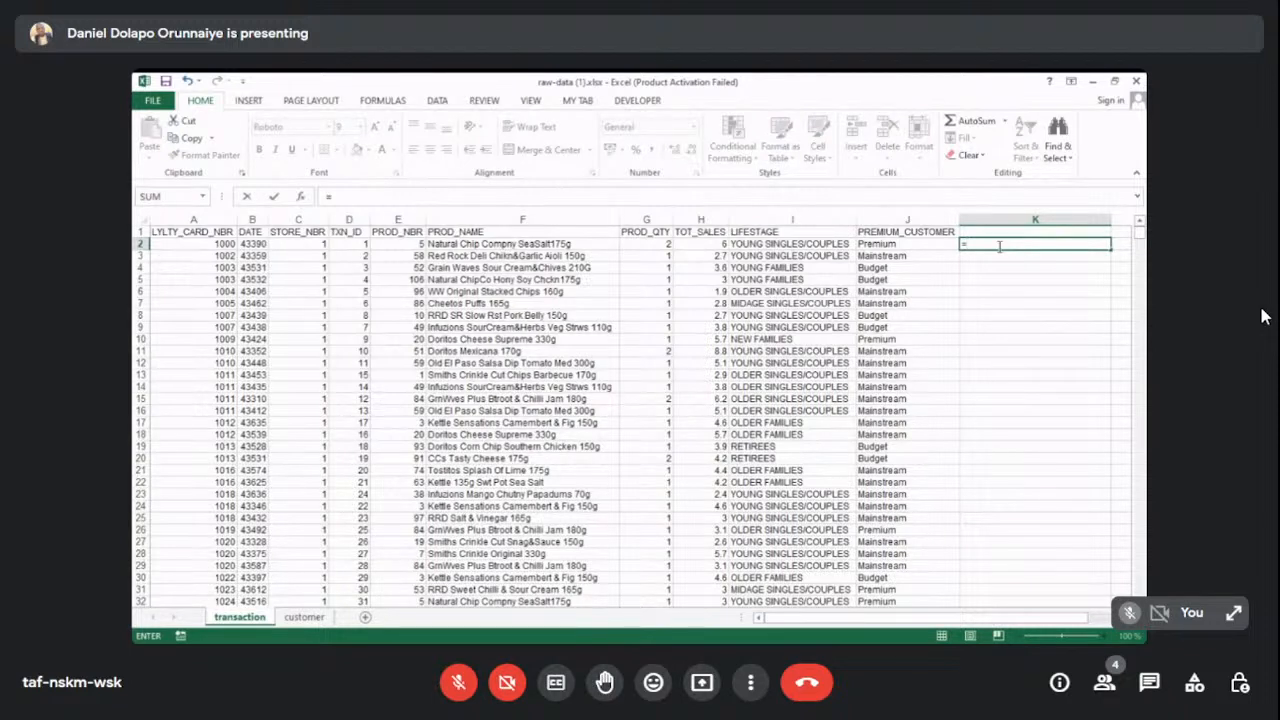
pyautogui.write('prop')
pyautogui.press('Tab')
pyautogui.click(804, 245)
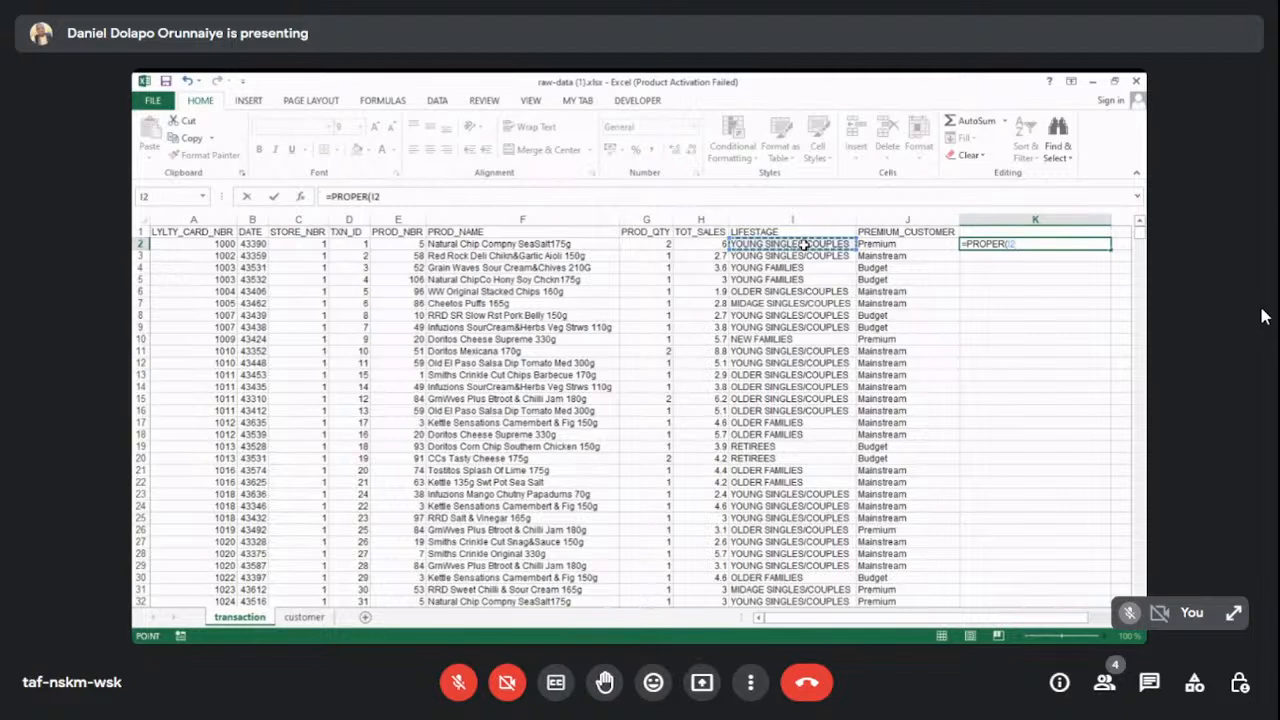
pyautogui.write(')')
pyautogui.press('Return')
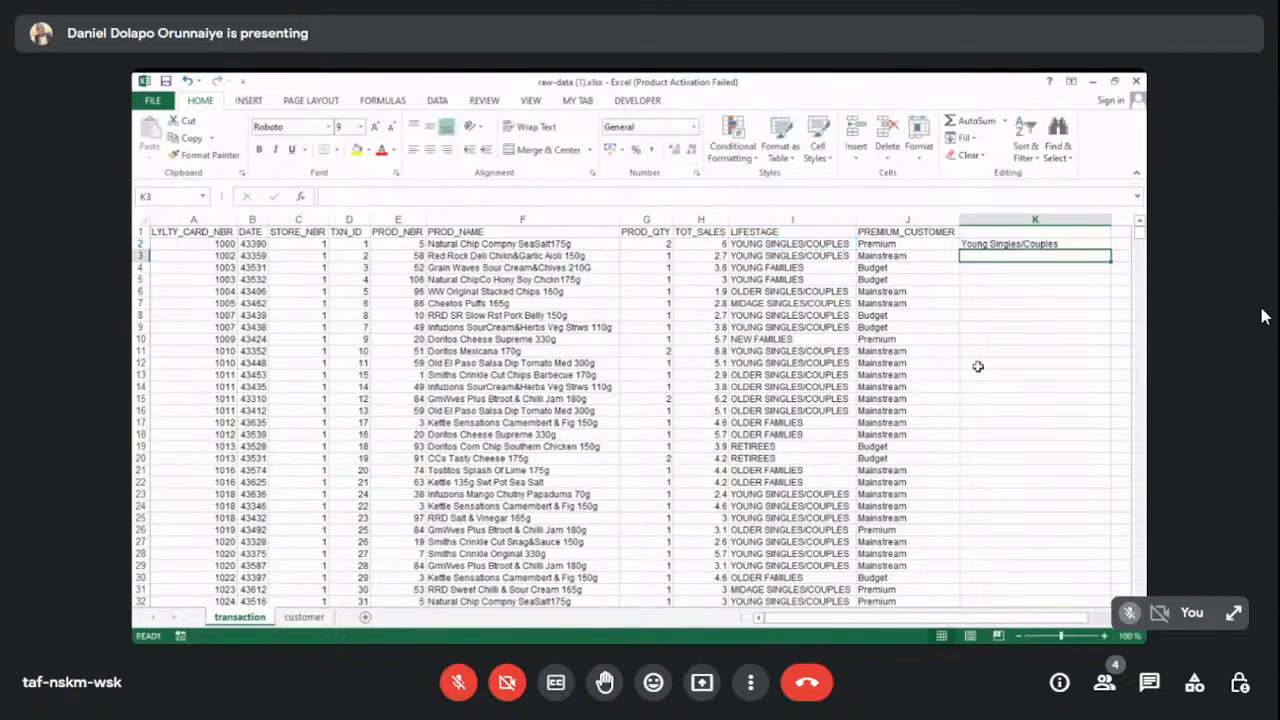
# Fill the PROPER formula down column K and paste the results as values over the LIFESTAGE entries from I2 down.
pyautogui.click(1020, 244)
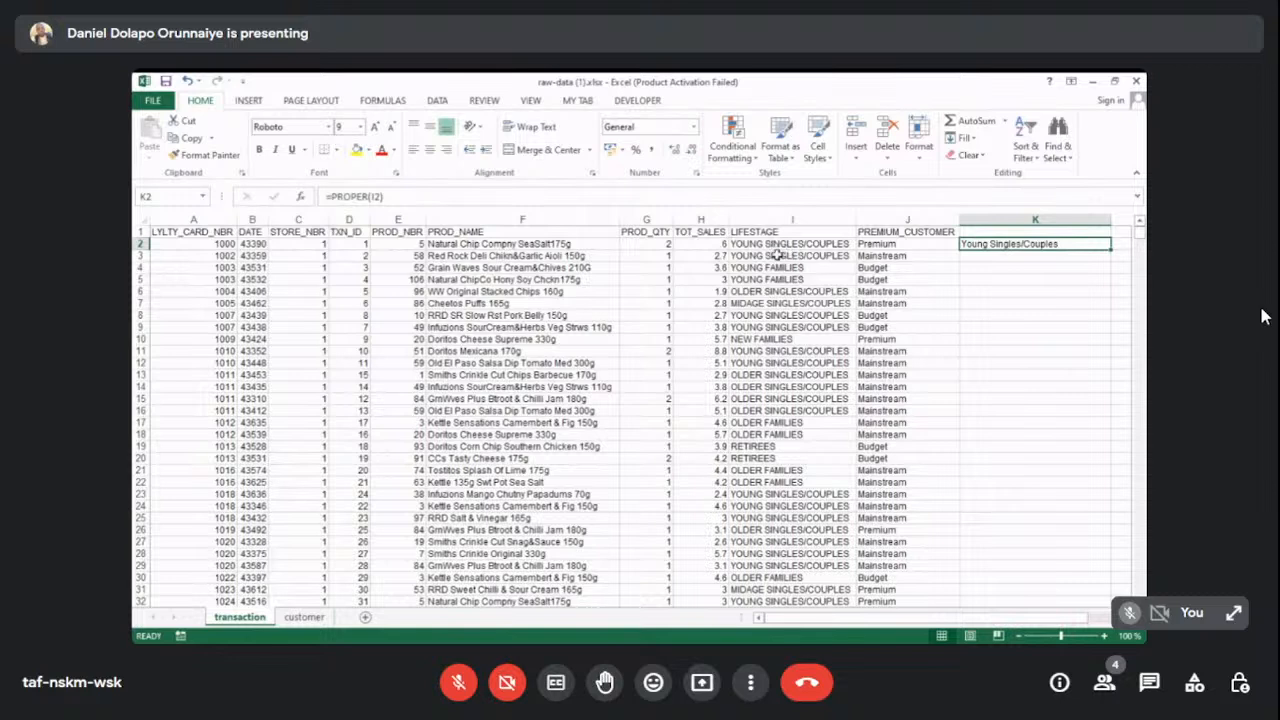
pyautogui.doubleClick(1111, 250)
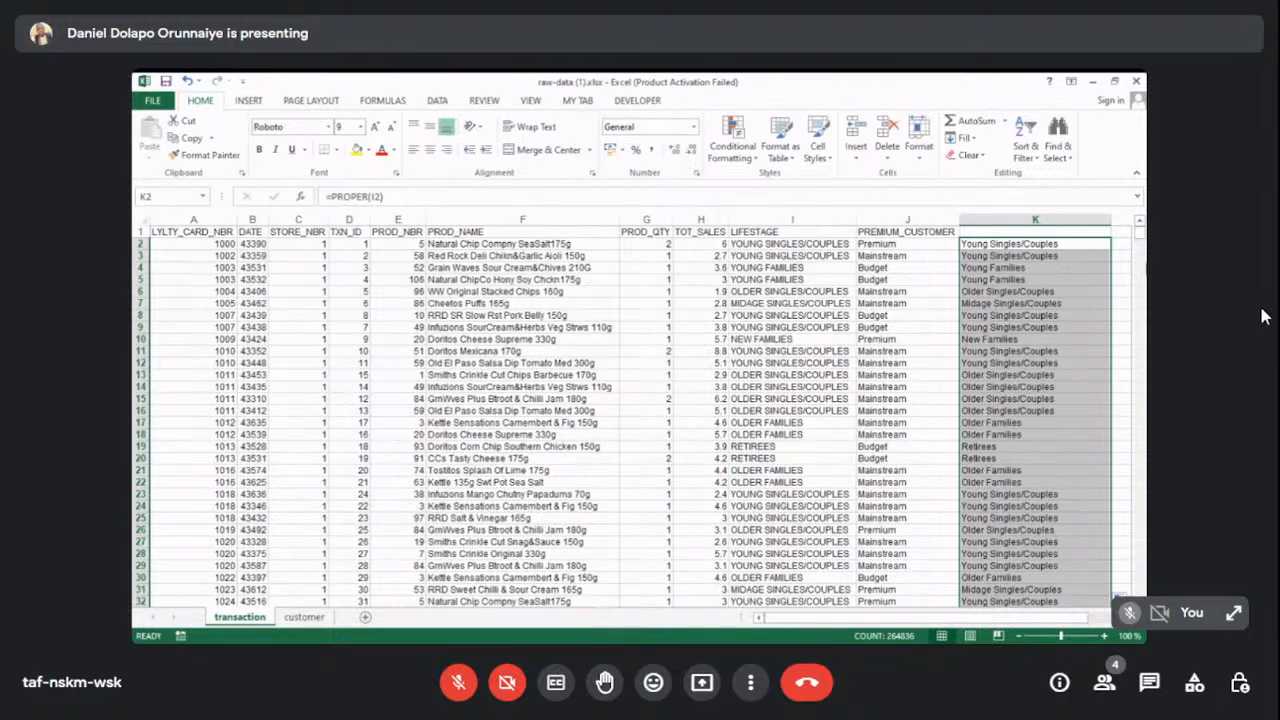
pyautogui.hotkey('ctrl', 'c')
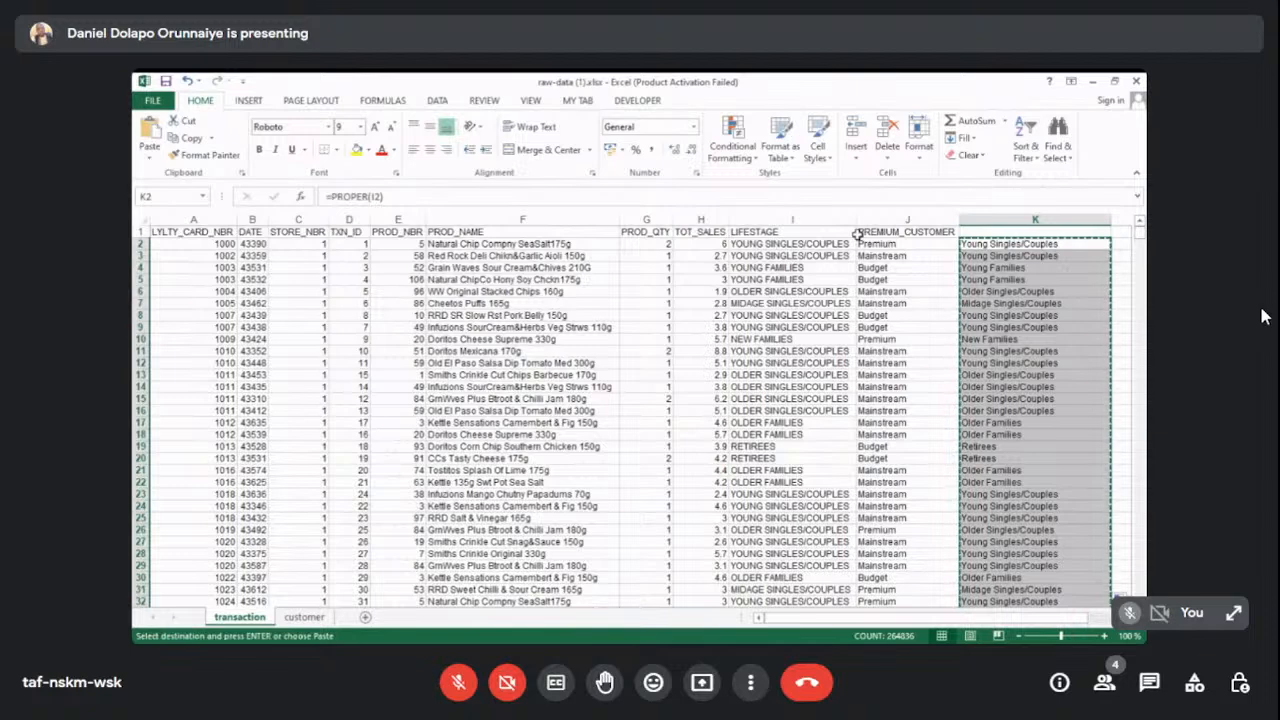
pyautogui.rightClick(738, 245)
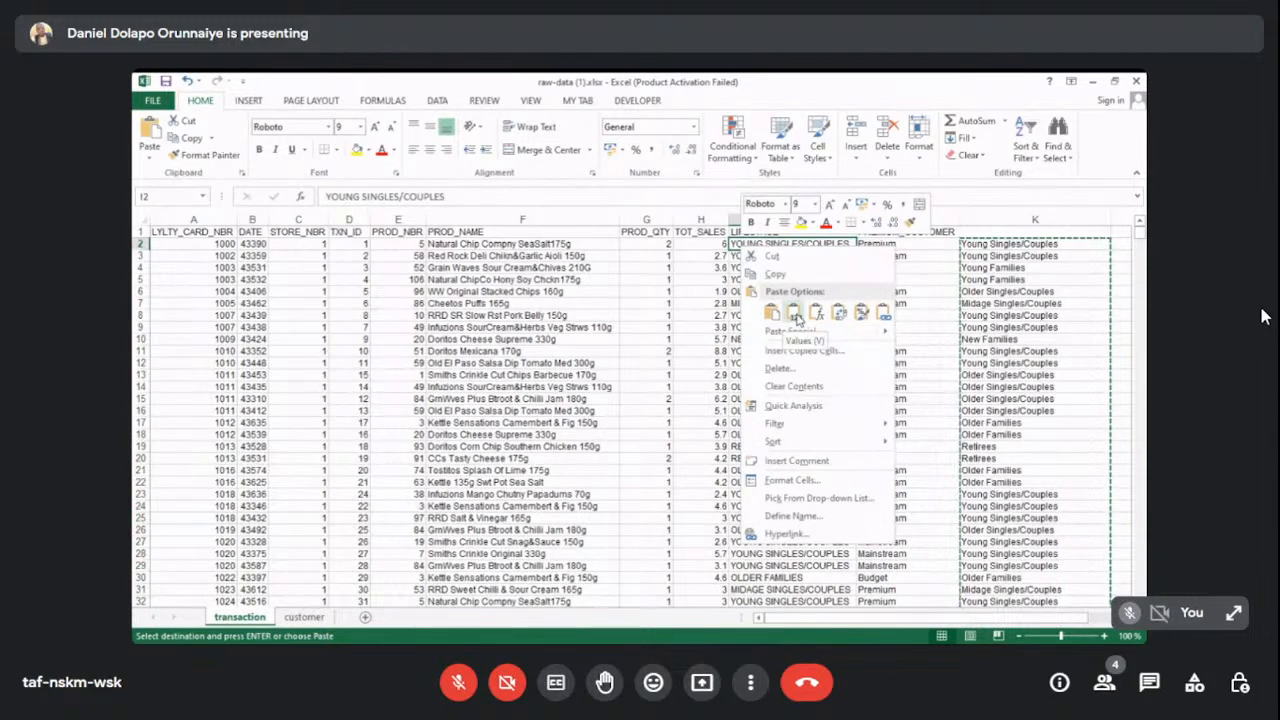
pyautogui.click(795, 315)
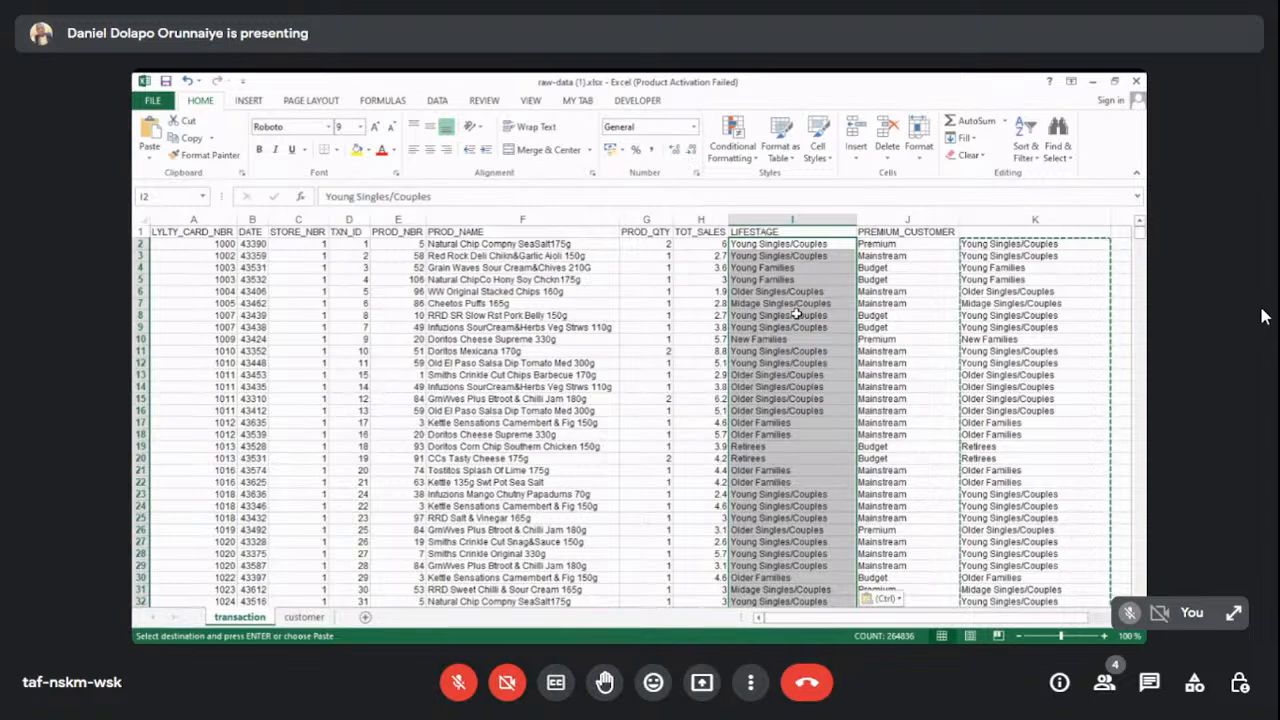
pyautogui.hotkey('alt', 'Tab')
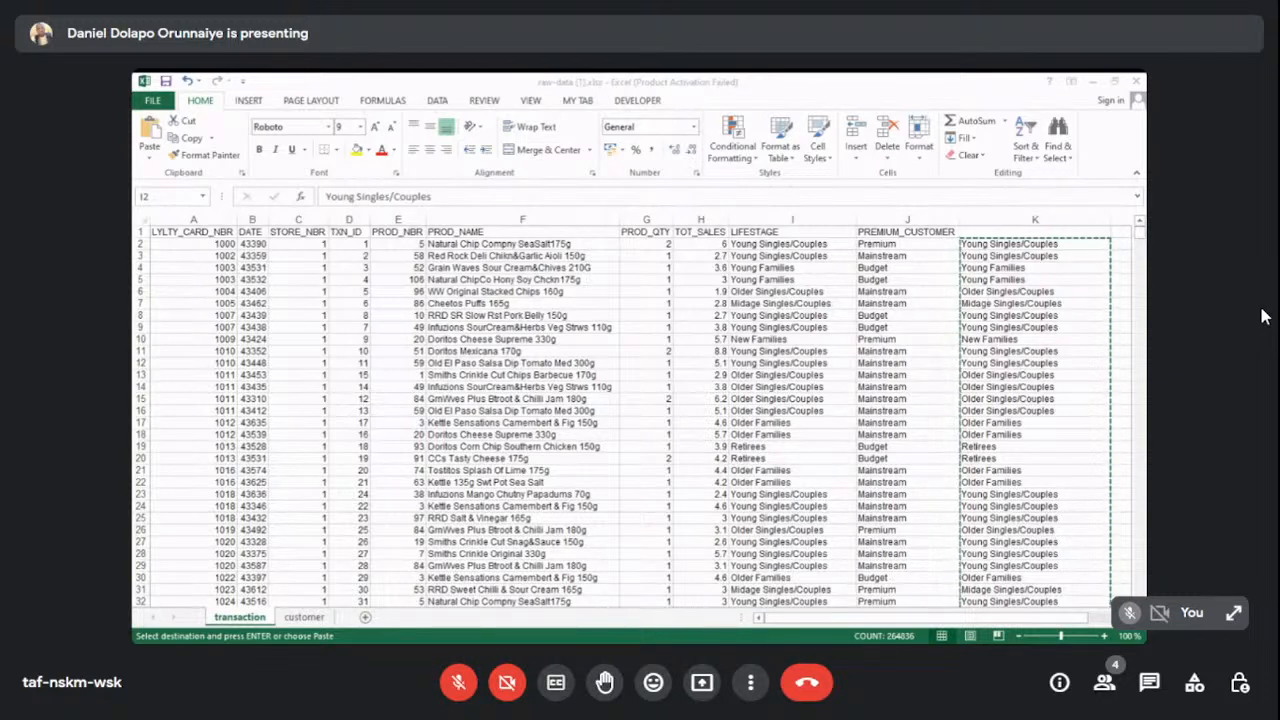
pyautogui.hotkey('ctrl', 'space')
pyautogui.hotkey('ctrl', 'v')
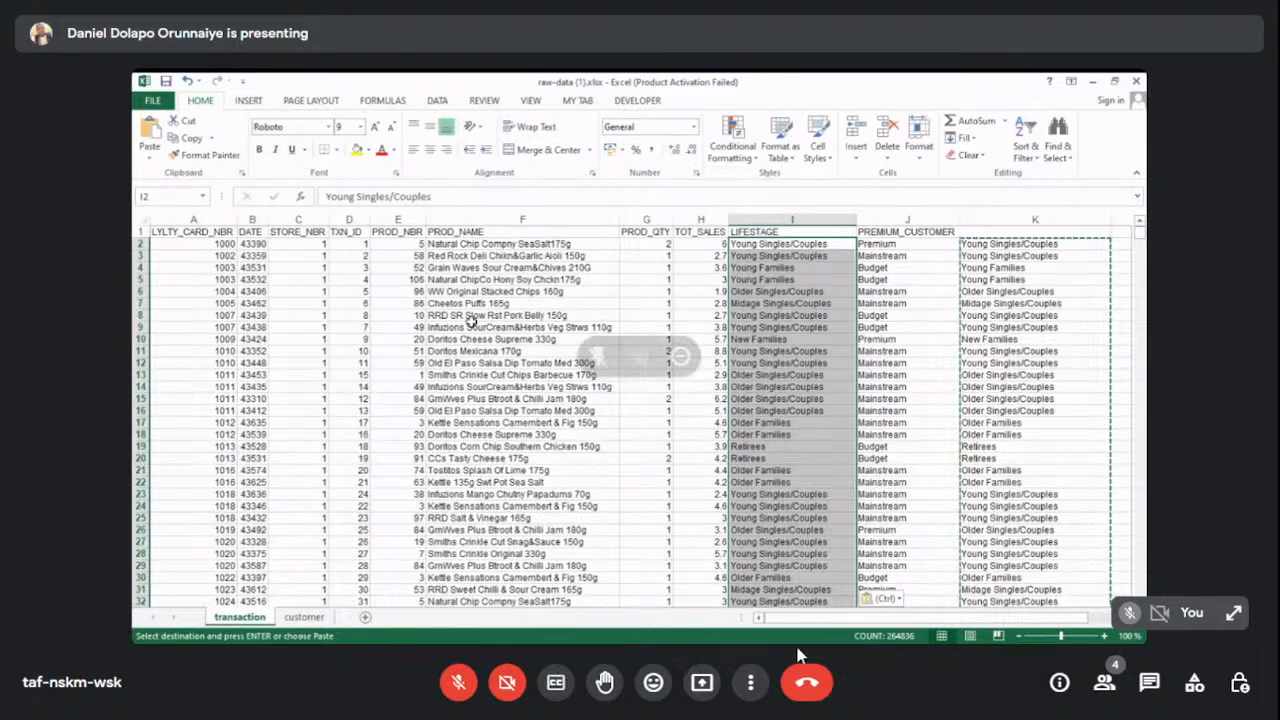
# Send the in-call chat message "date" to everyone in the meeting.
pyautogui.click(1150, 683)
pyautogui.write('date')
pyautogui.press('Return')
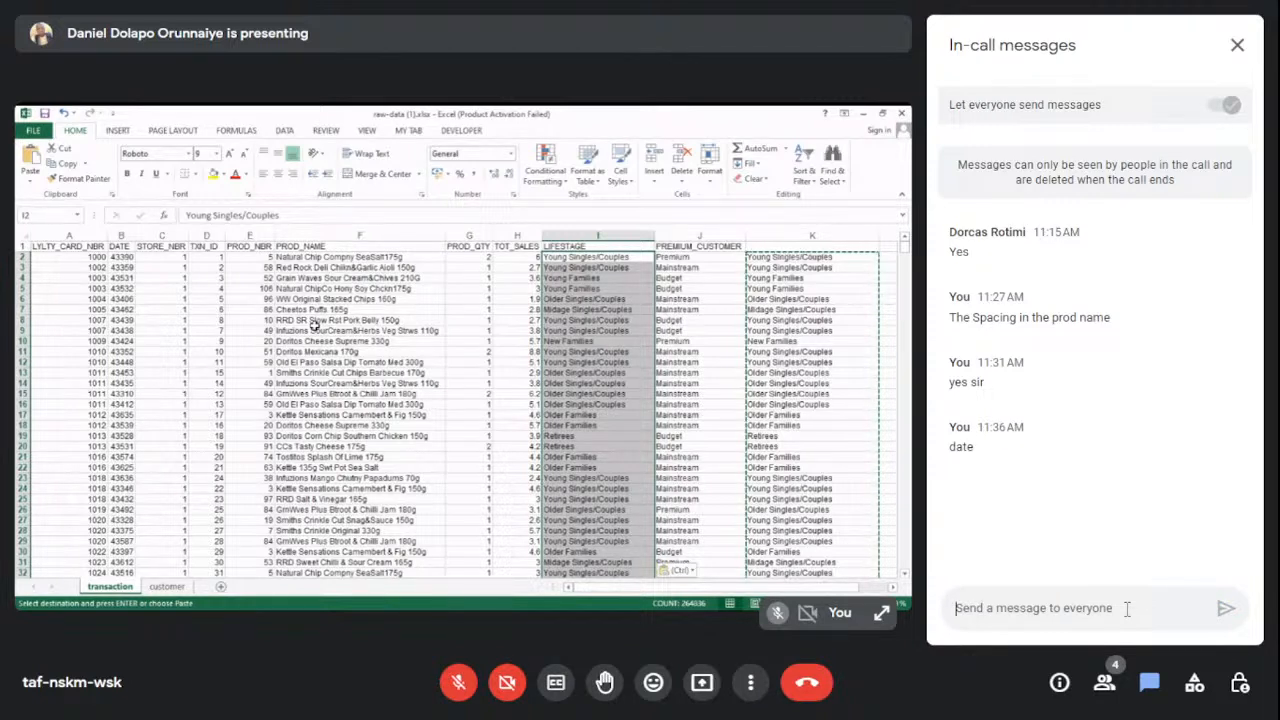
pyautogui.write('The')
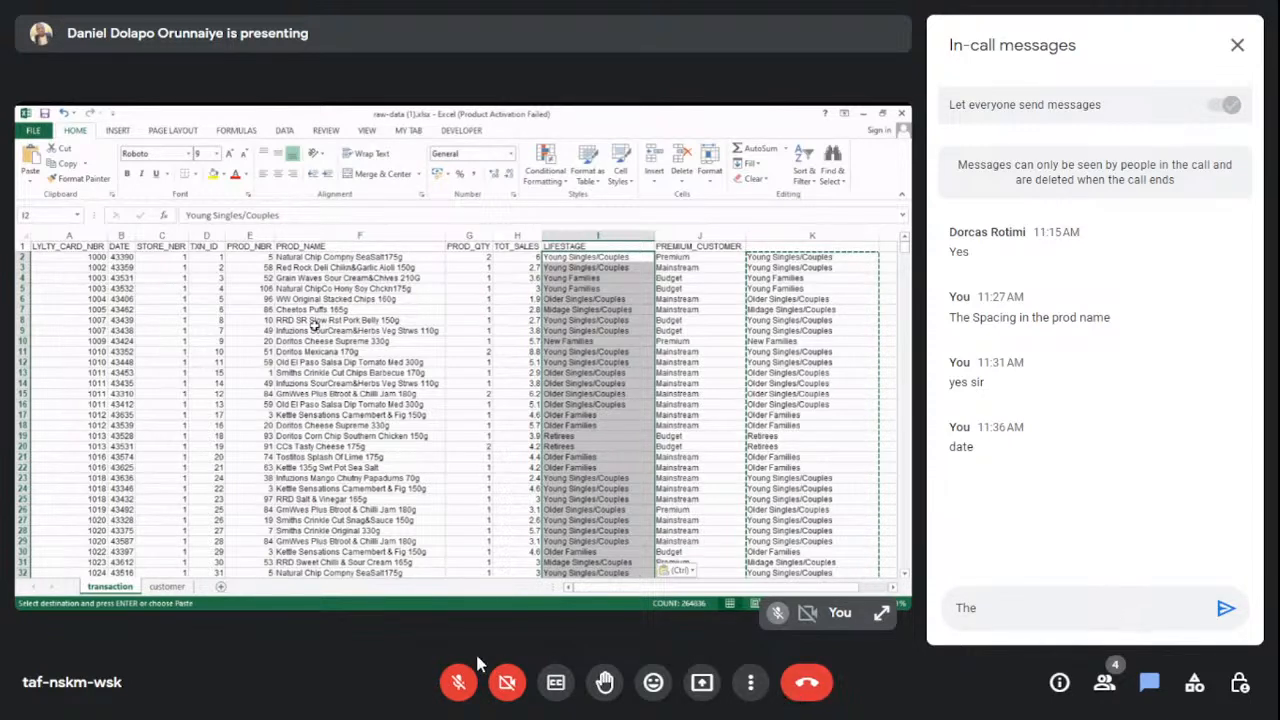
pyautogui.click(461, 683)
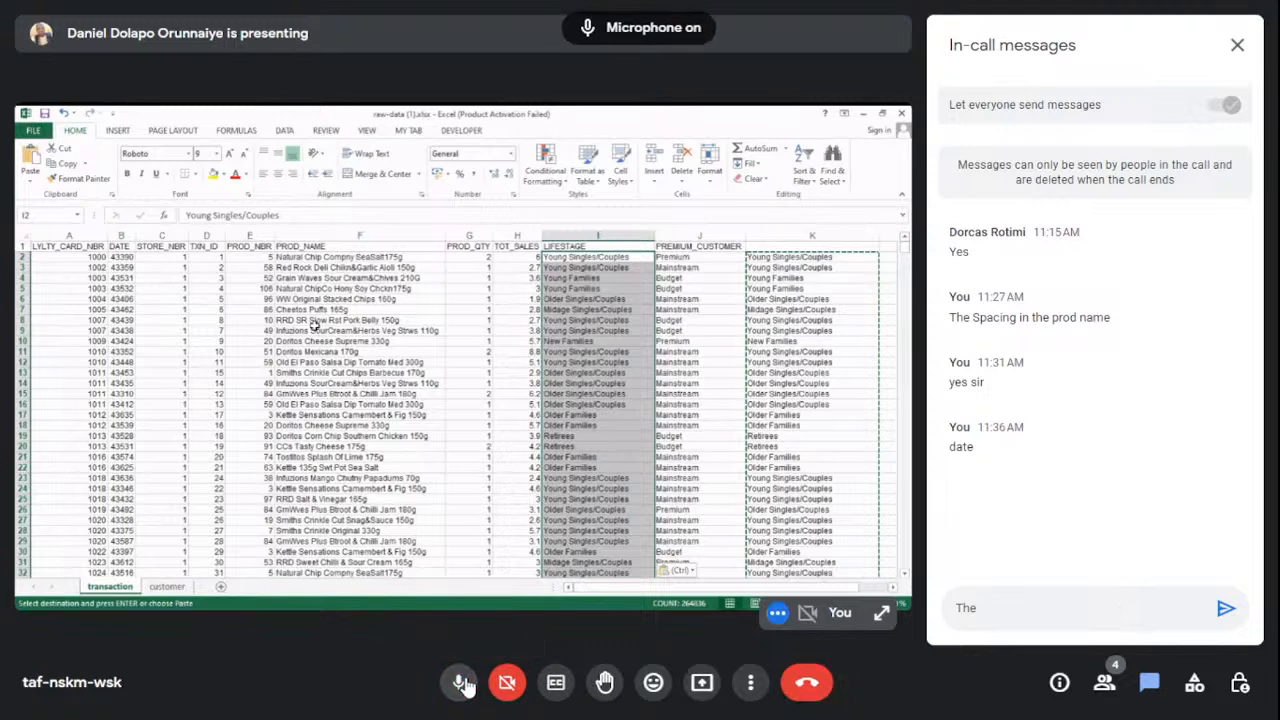
pyautogui.click(461, 683)
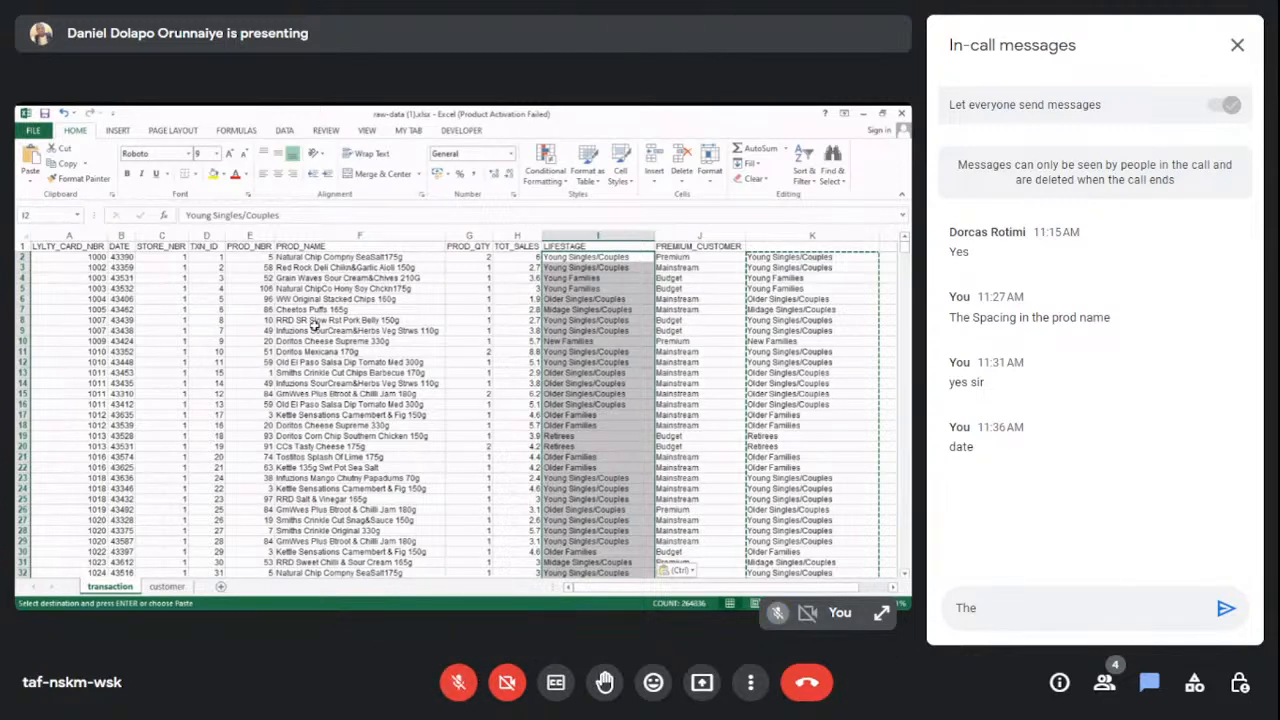
# Close the in-call messages and unmute the microphone whenever speaking in the call, muting it again each time.
pyautogui.click(1239, 45)
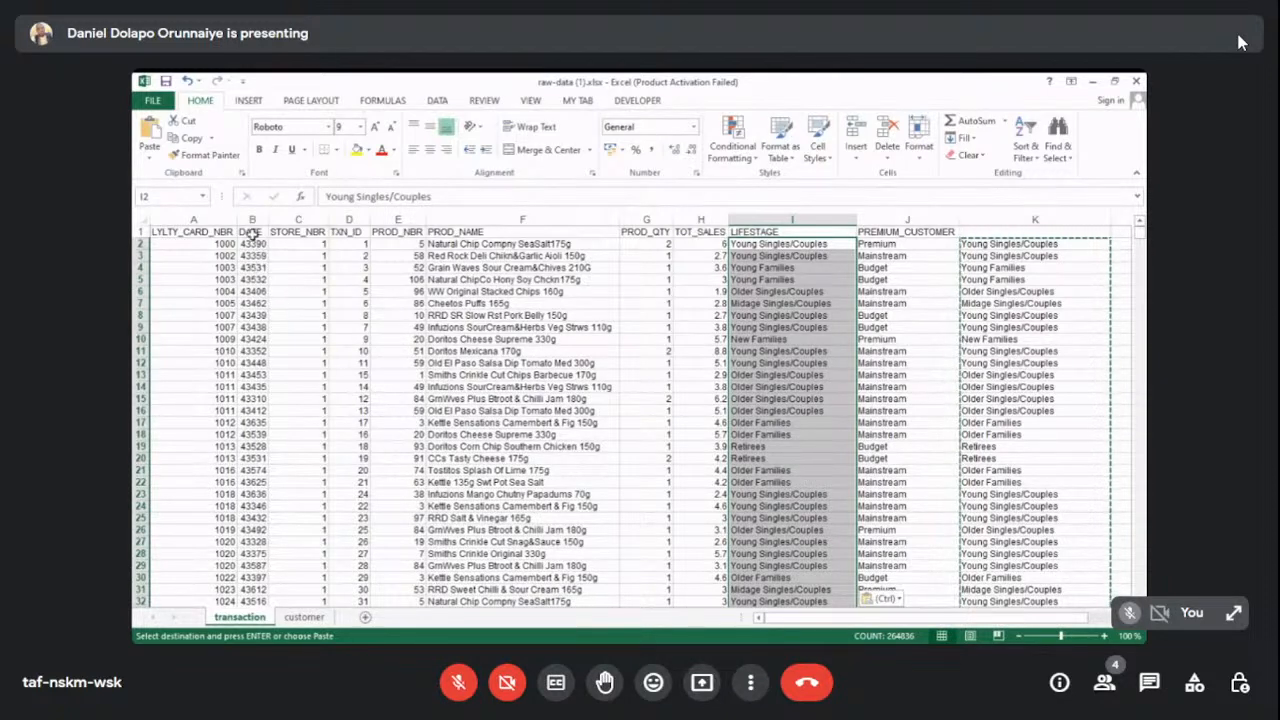
pyautogui.click(458, 688)
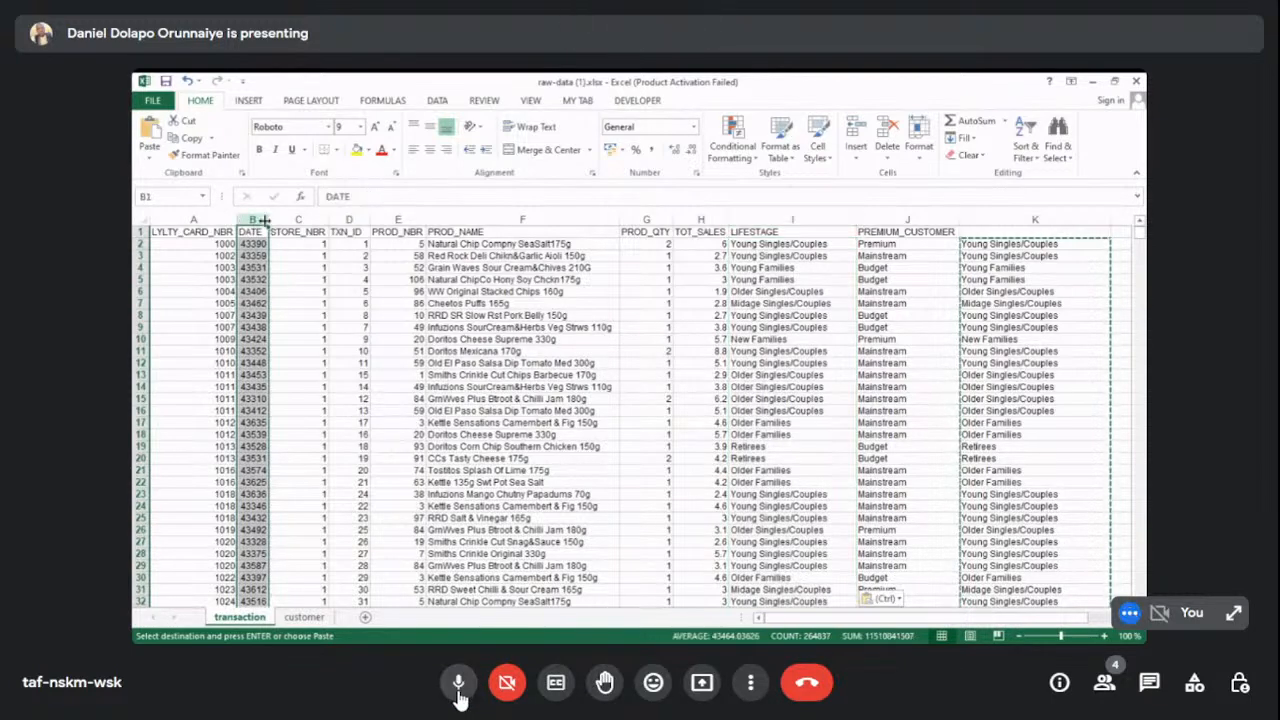
pyautogui.click(458, 690)
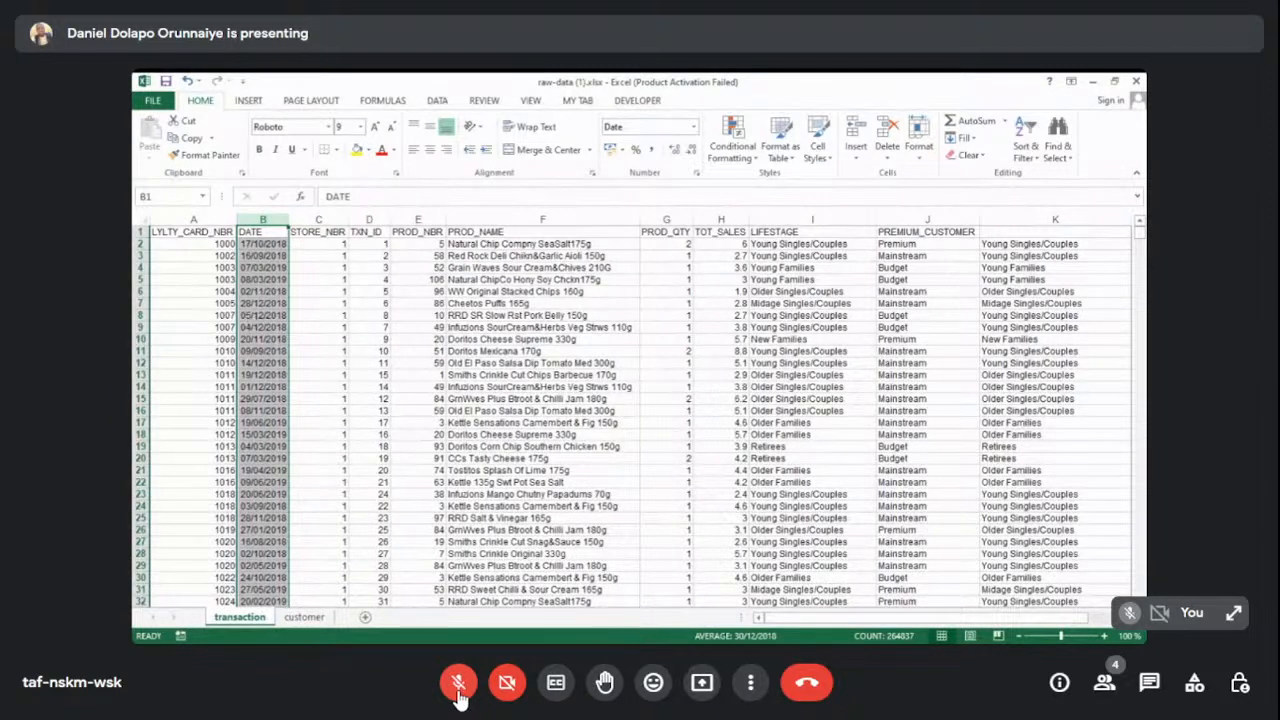
pyautogui.click(459, 684)
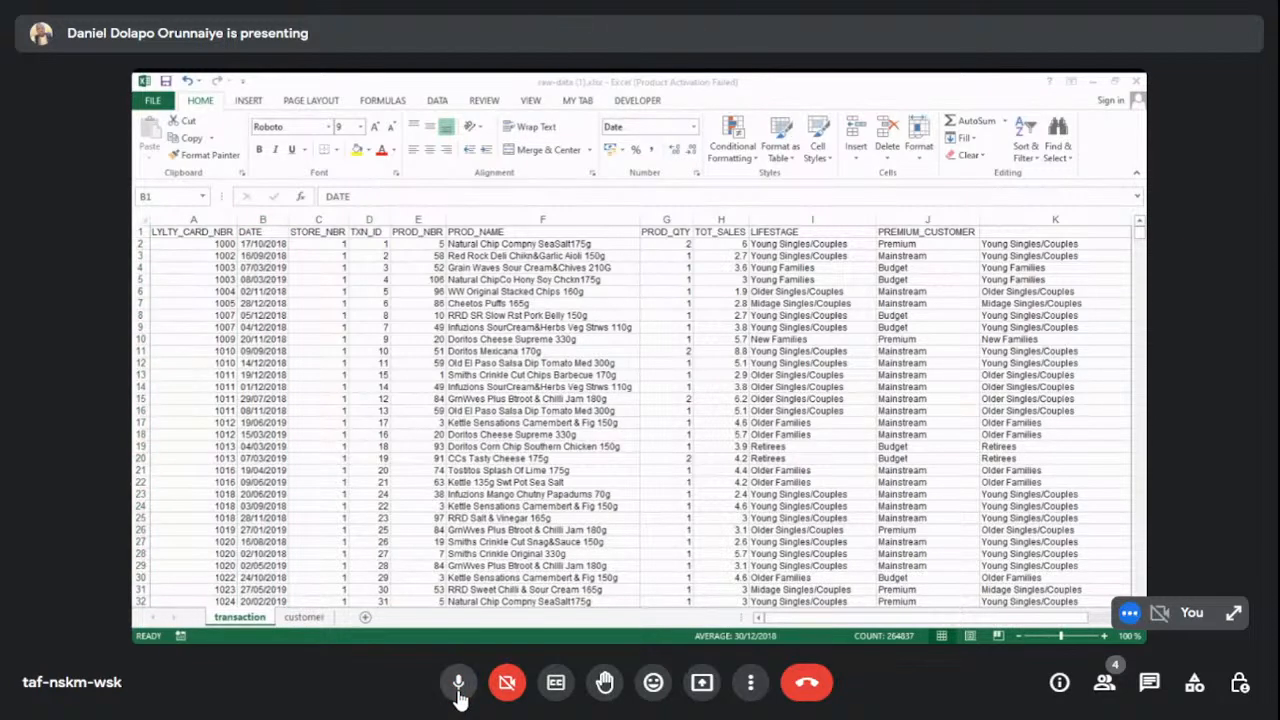
pyautogui.click(459, 690)
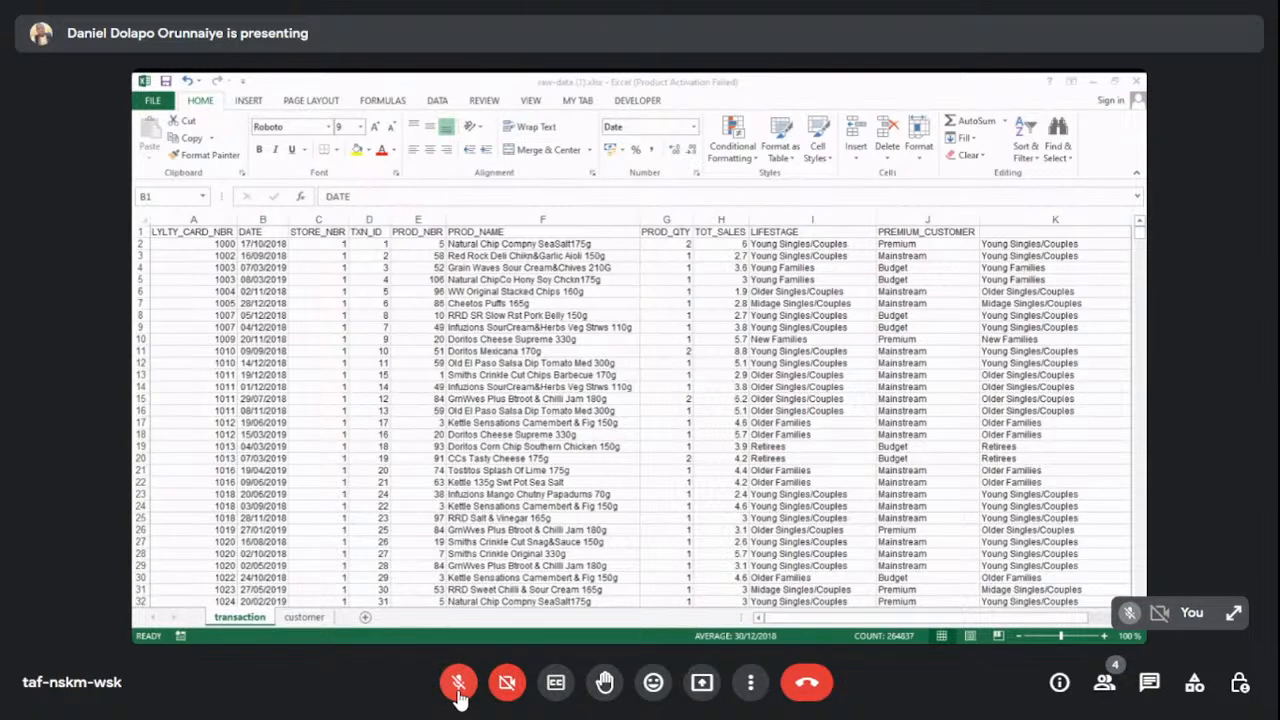
pyautogui.click(459, 690)
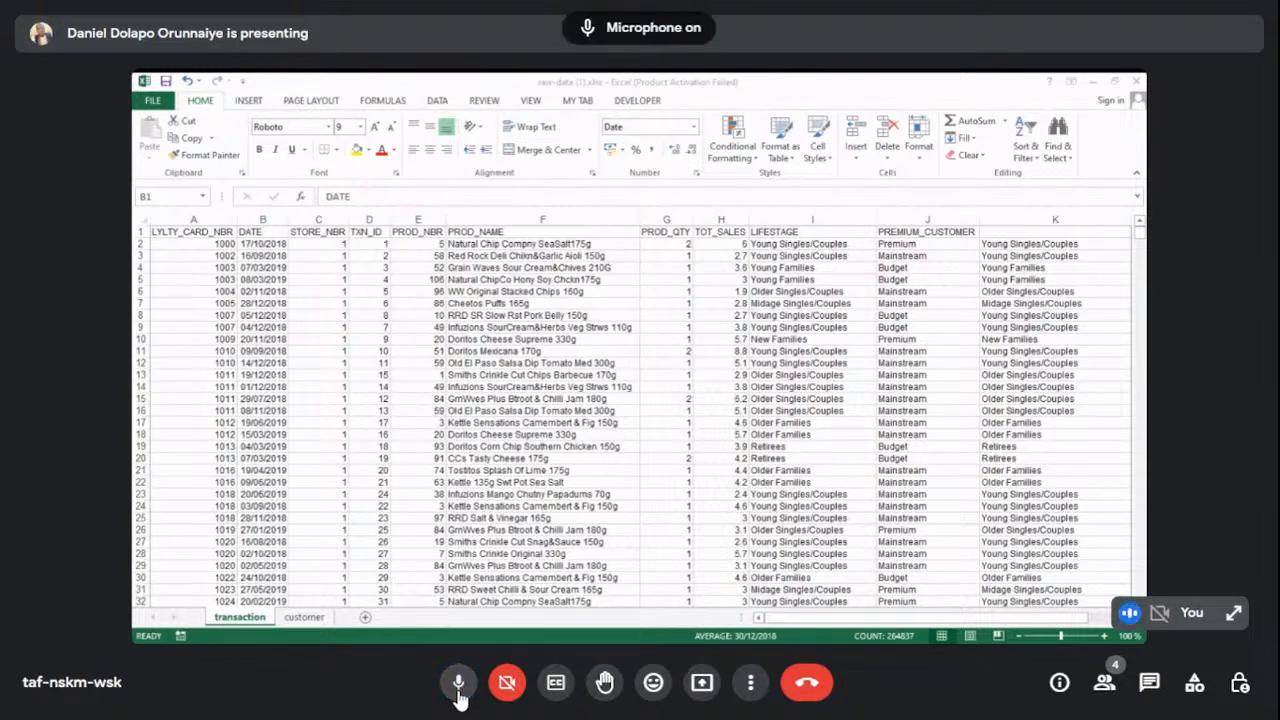
pyautogui.click(459, 690)
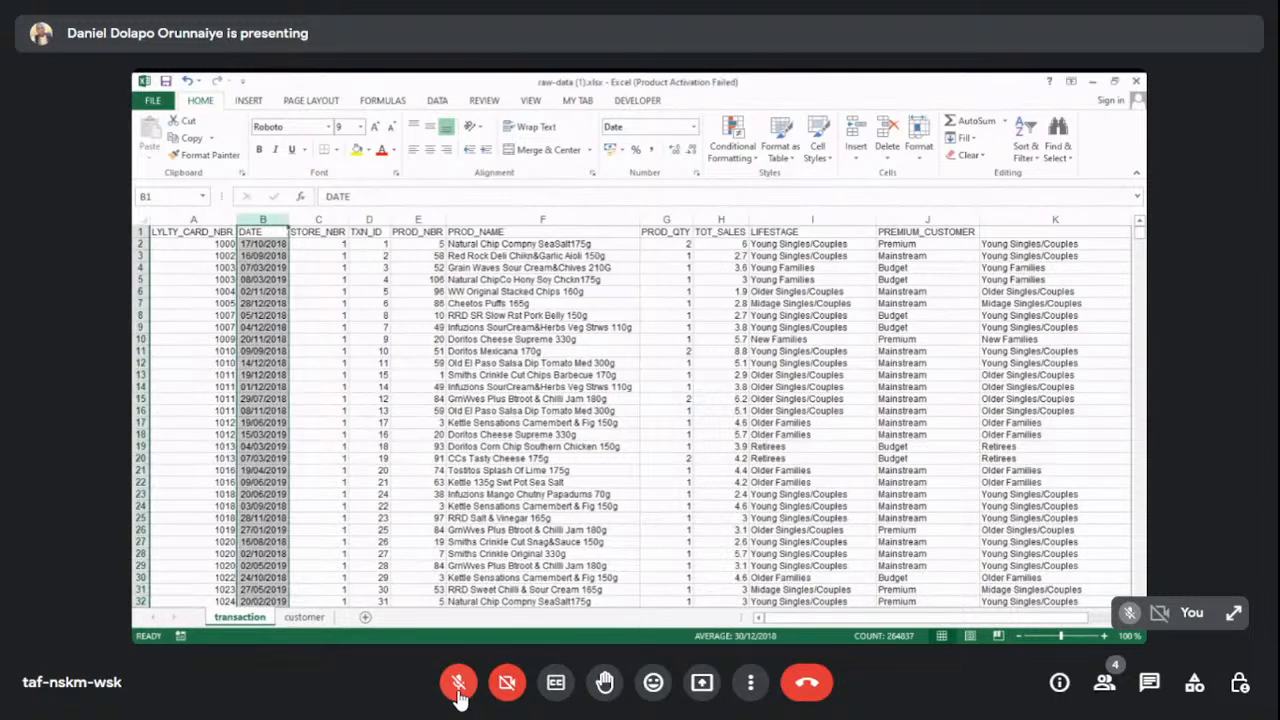
# Switch to OBS Studio to check the streaming and recording status, and return to the Google Meet call.
pyautogui.hotkey('alt', 'Tab')
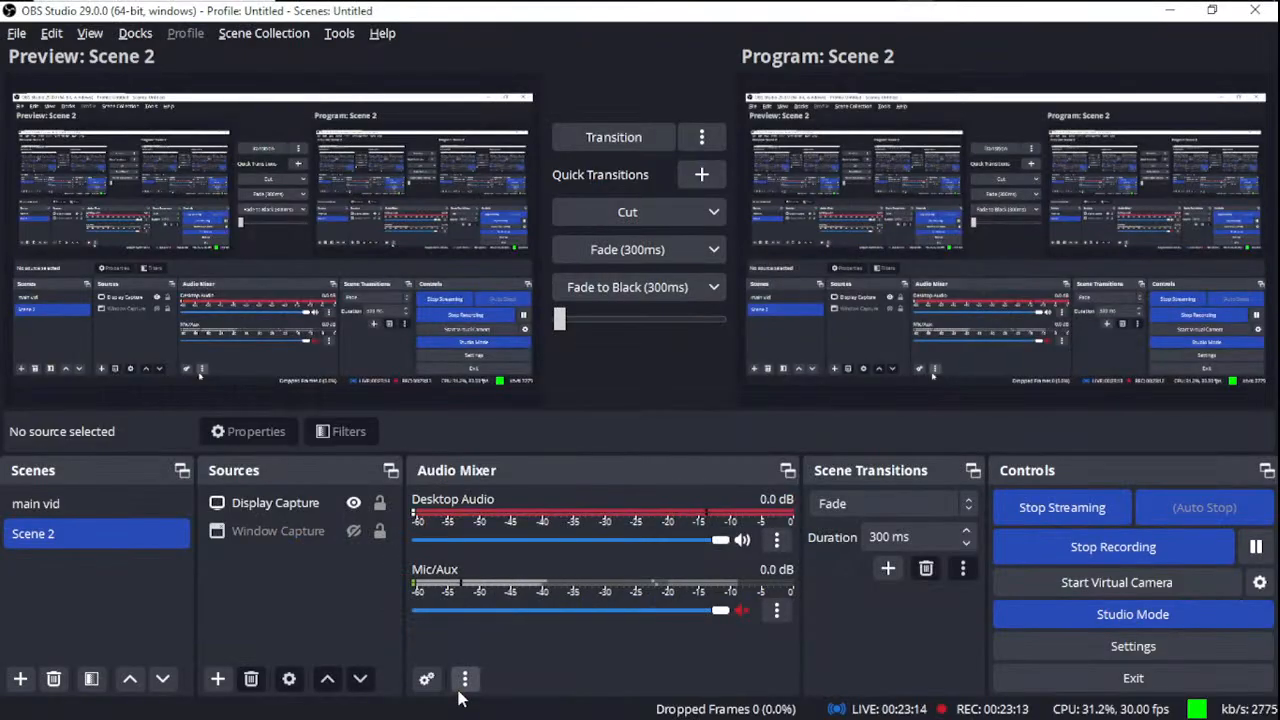
pyautogui.moveTo(853, 8)
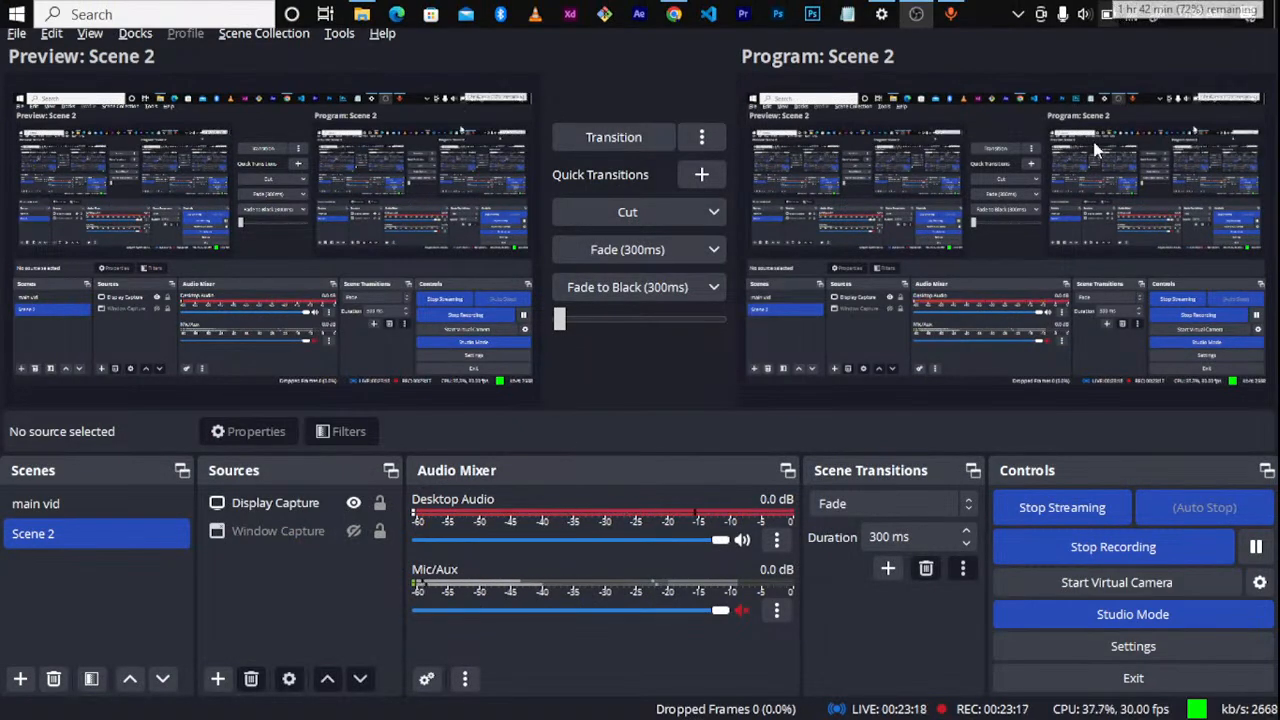
pyautogui.hotkey('alt', 'Tab')
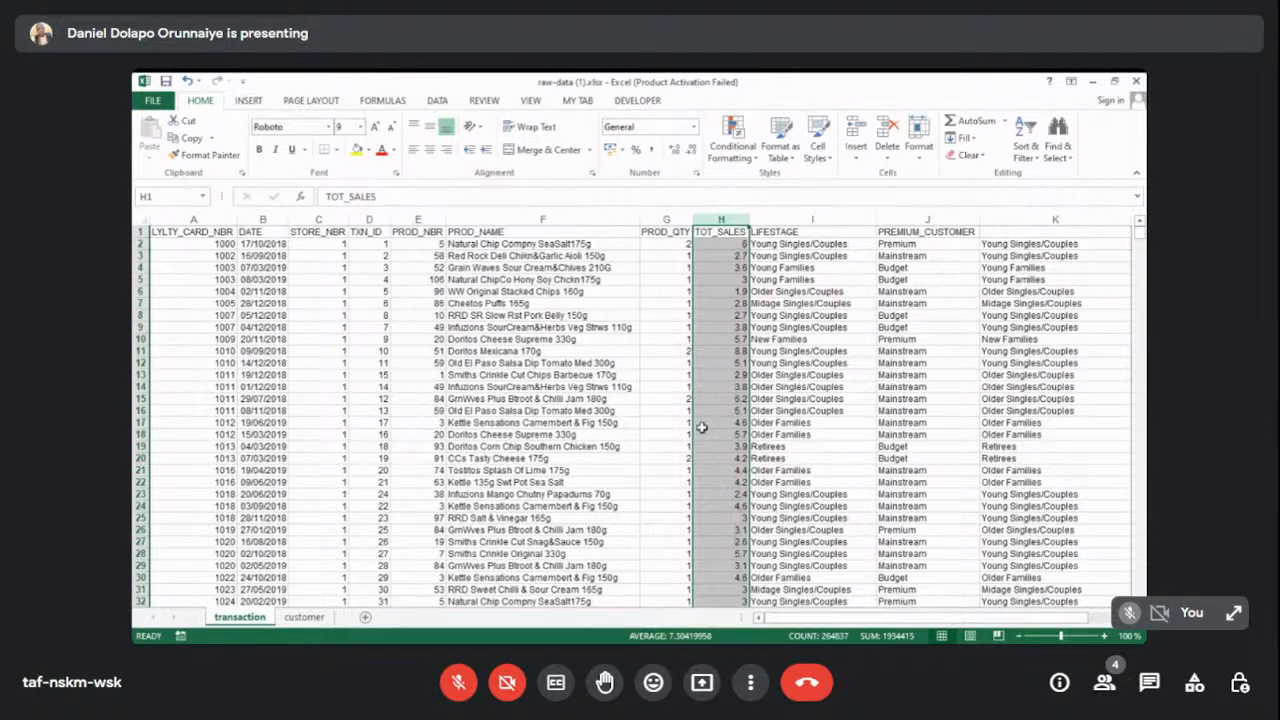
pyautogui.click(750, 682)
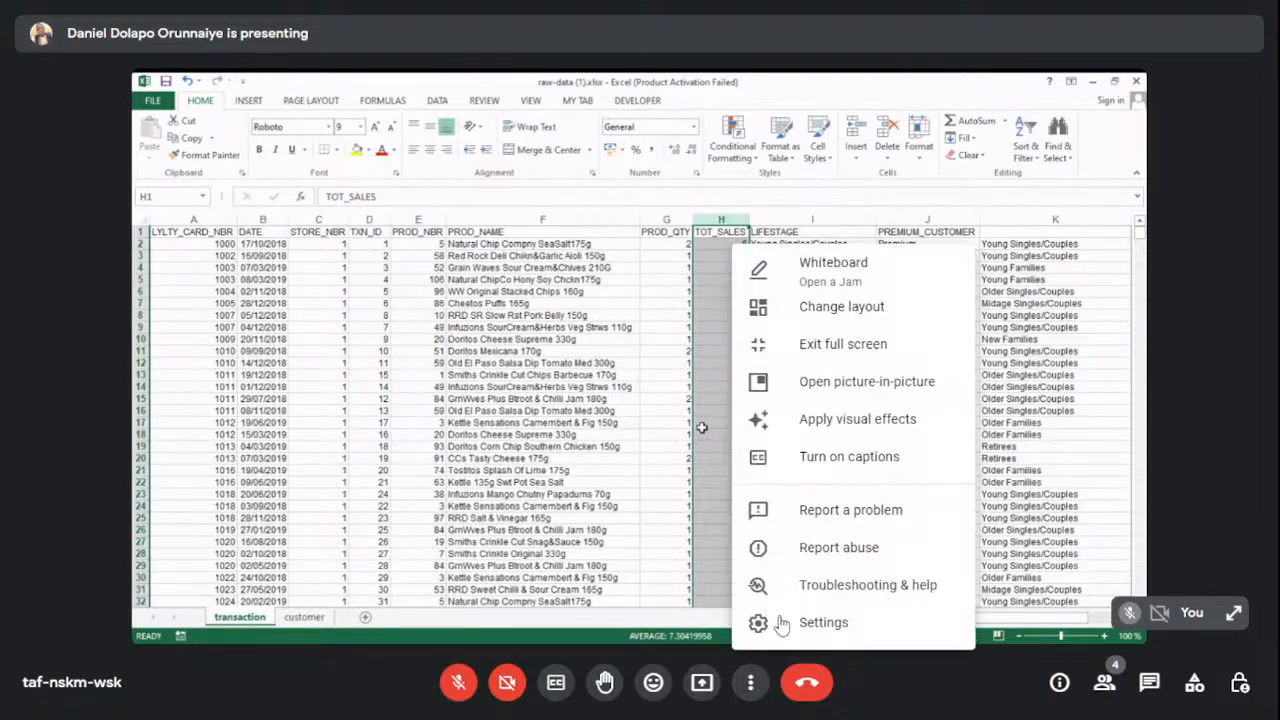
pyautogui.click(907, 303)
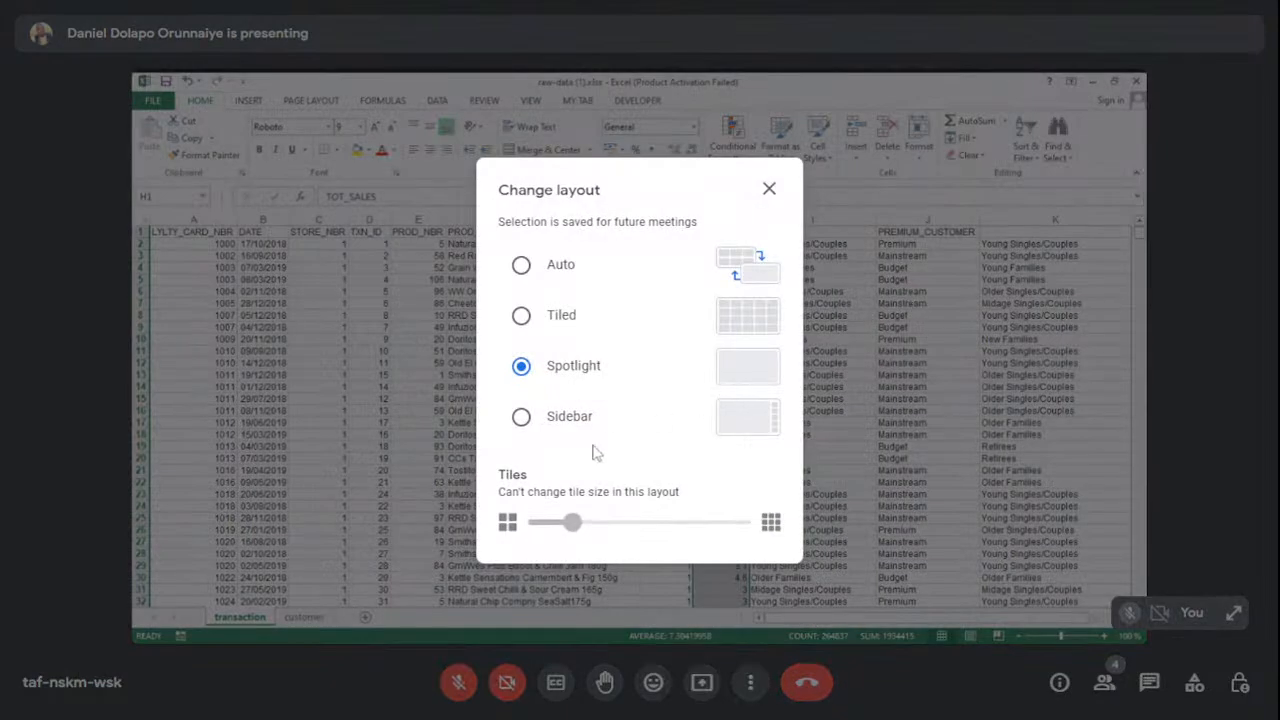
pyautogui.click(733, 580)
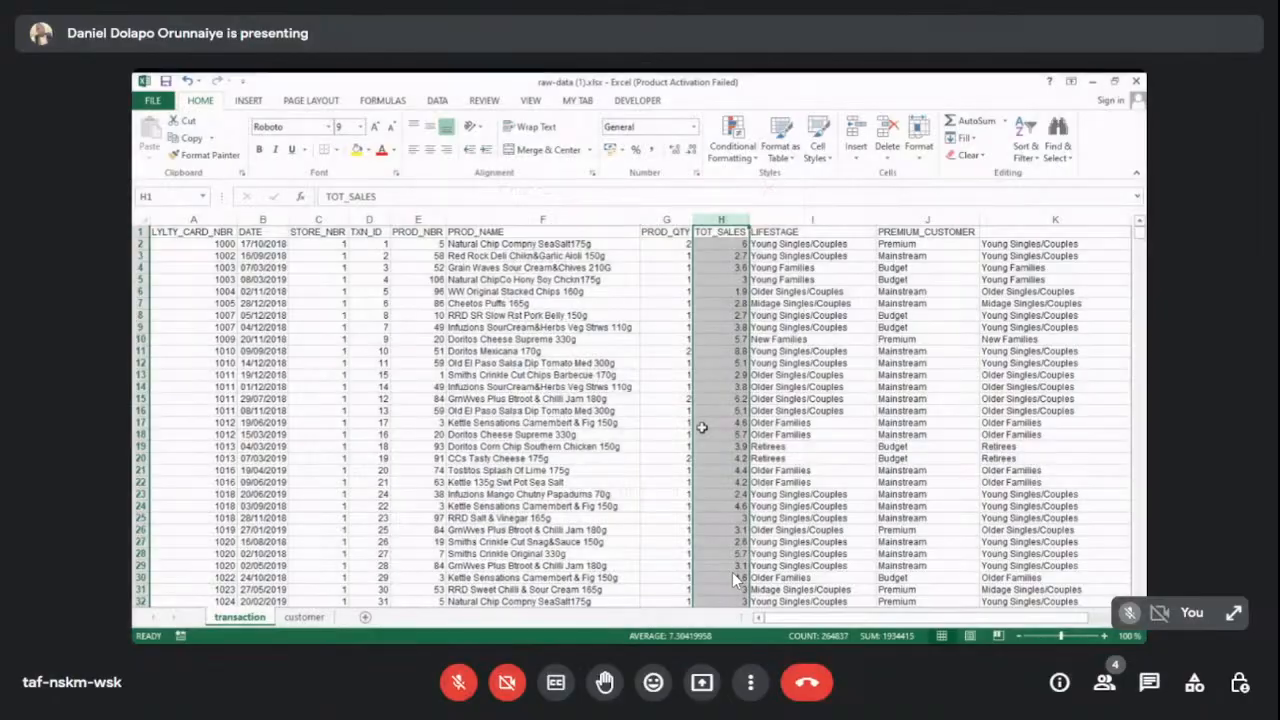
pyautogui.press('Escape')
pyautogui.doubleClick(733, 577)
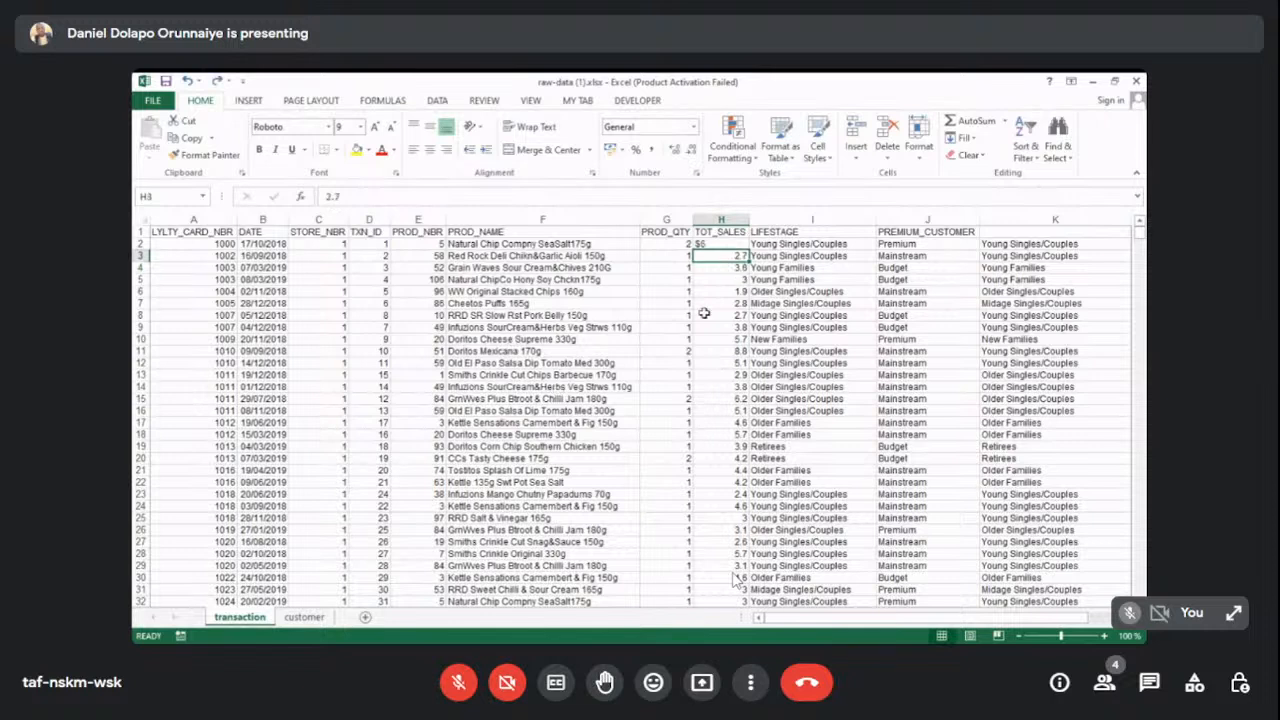
# Format the entire TOT_SALES column as Currency with the $ English (United States) symbol and 1 decimal place.
pyautogui.click(727, 217)
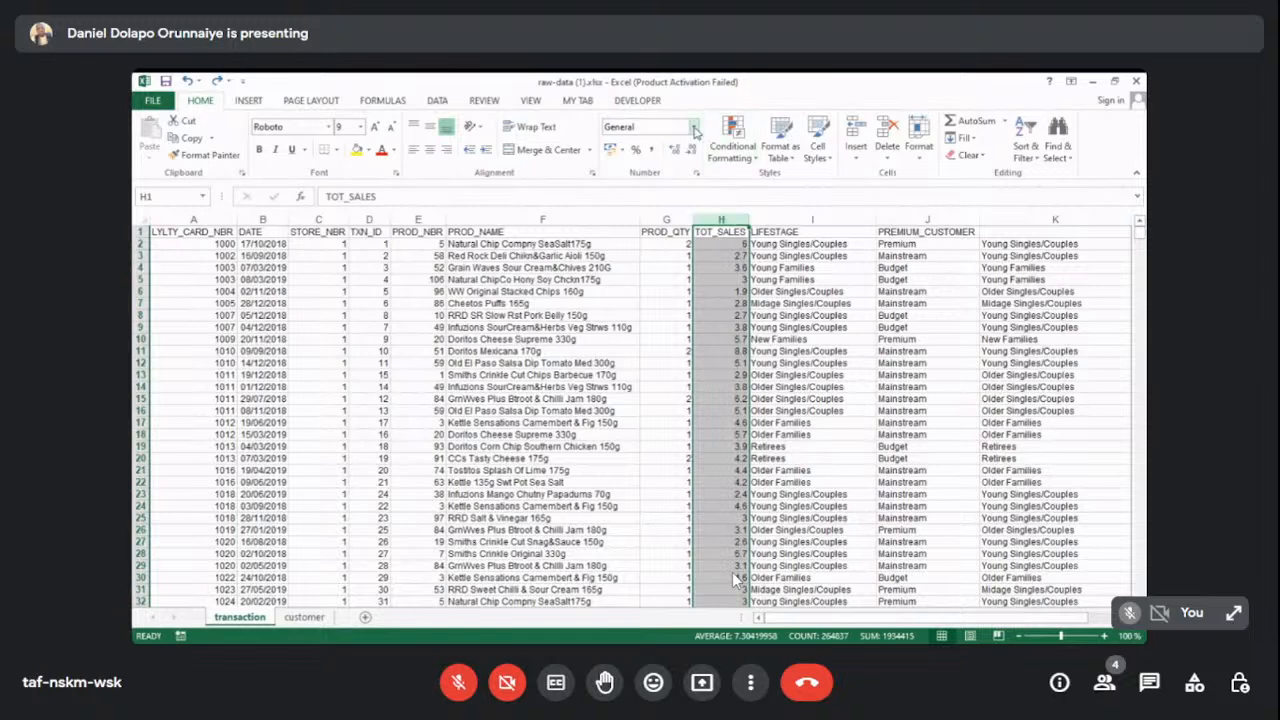
pyautogui.click(694, 127)
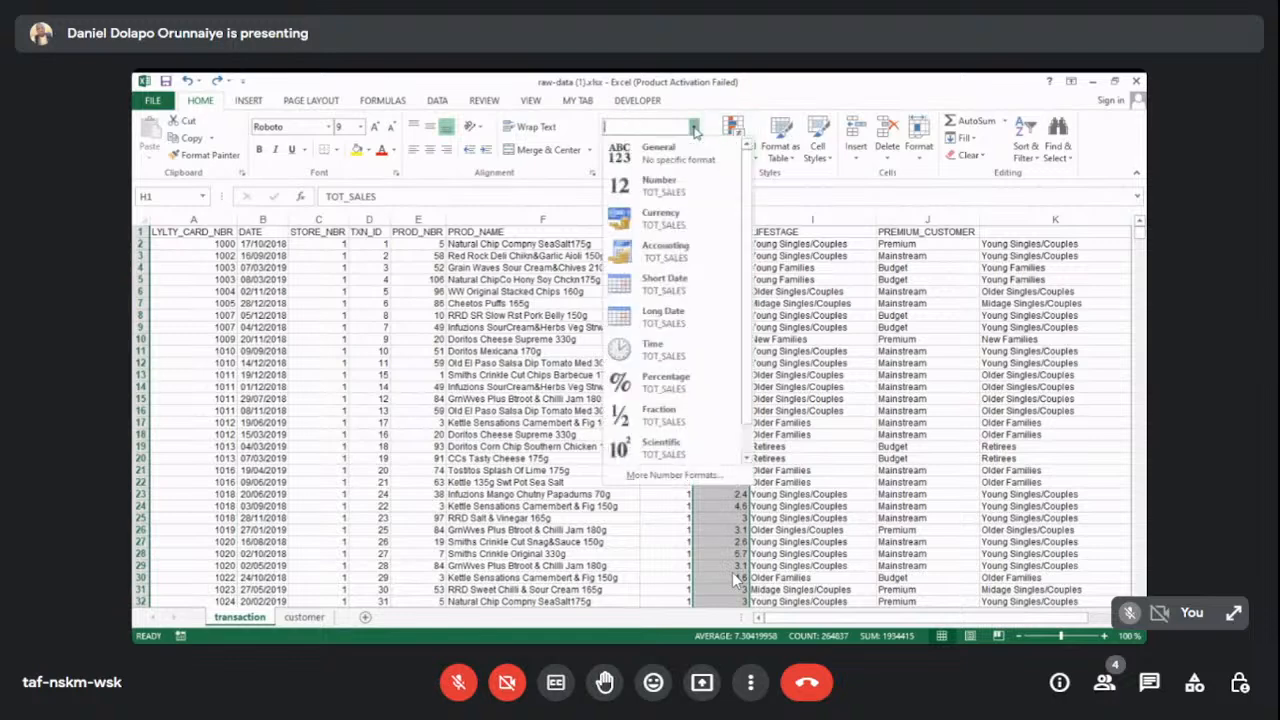
pyautogui.click(704, 476)
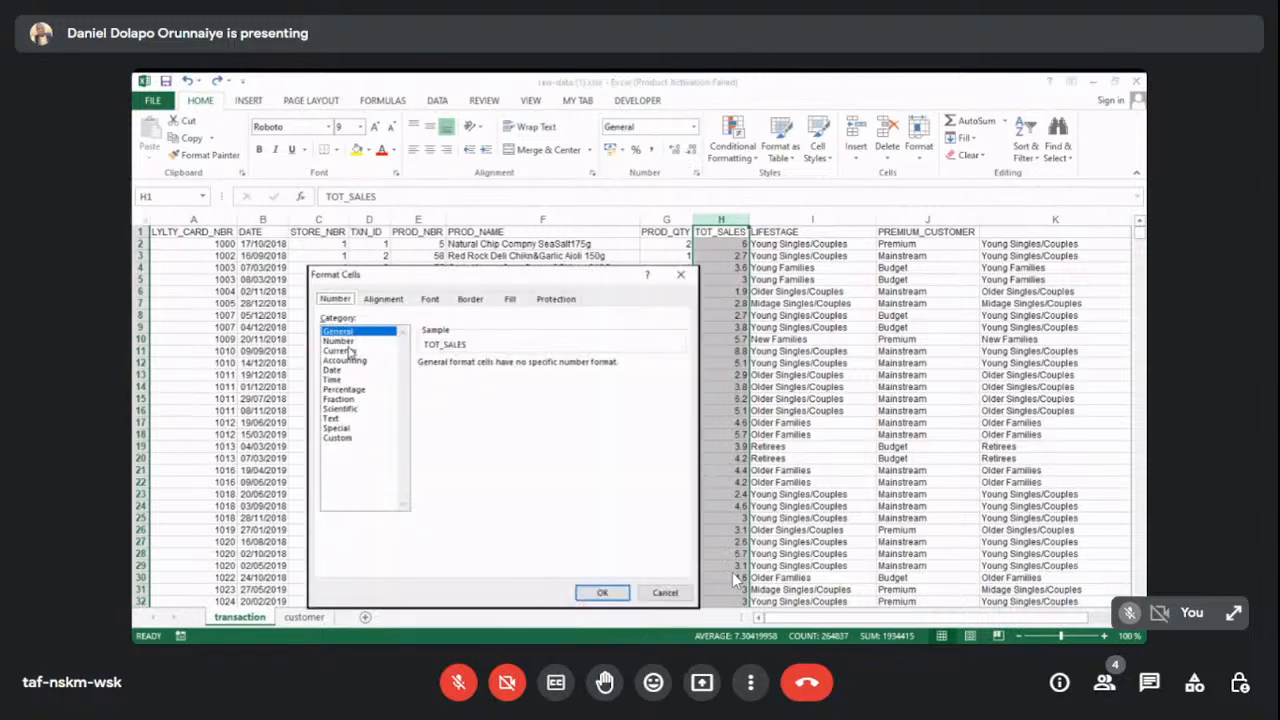
pyautogui.click(340, 351)
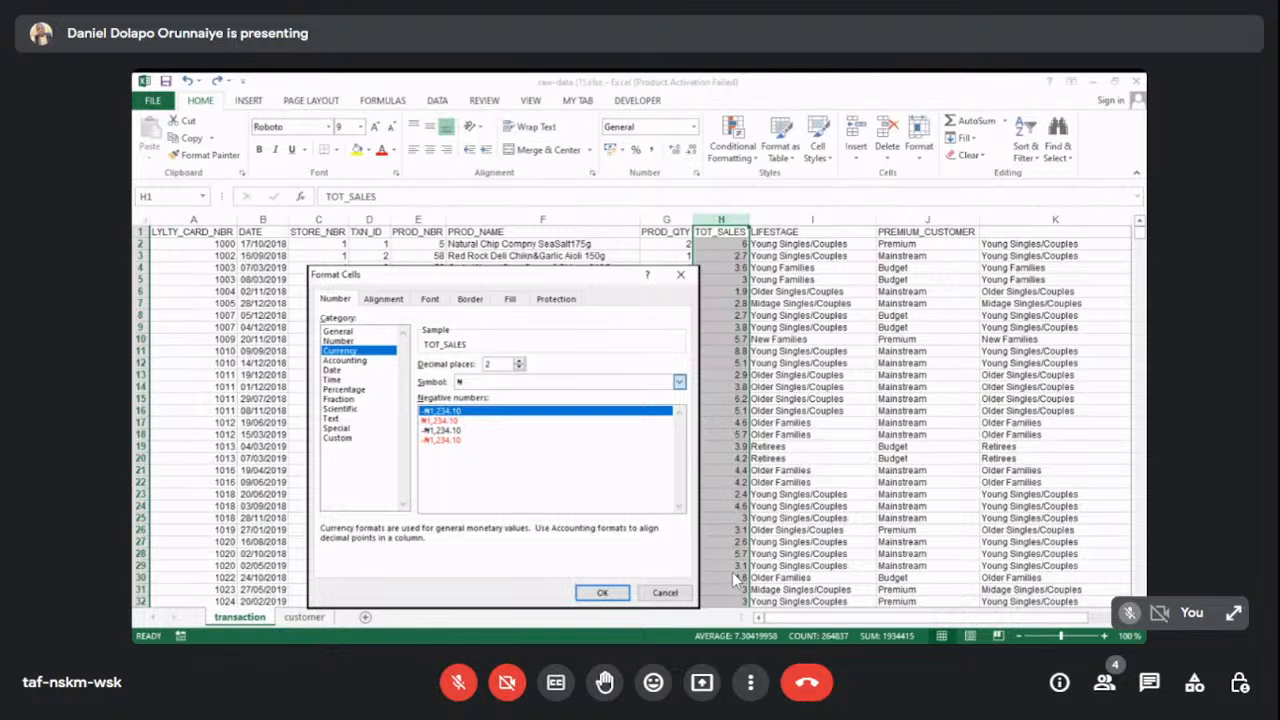
pyautogui.click(525, 408)
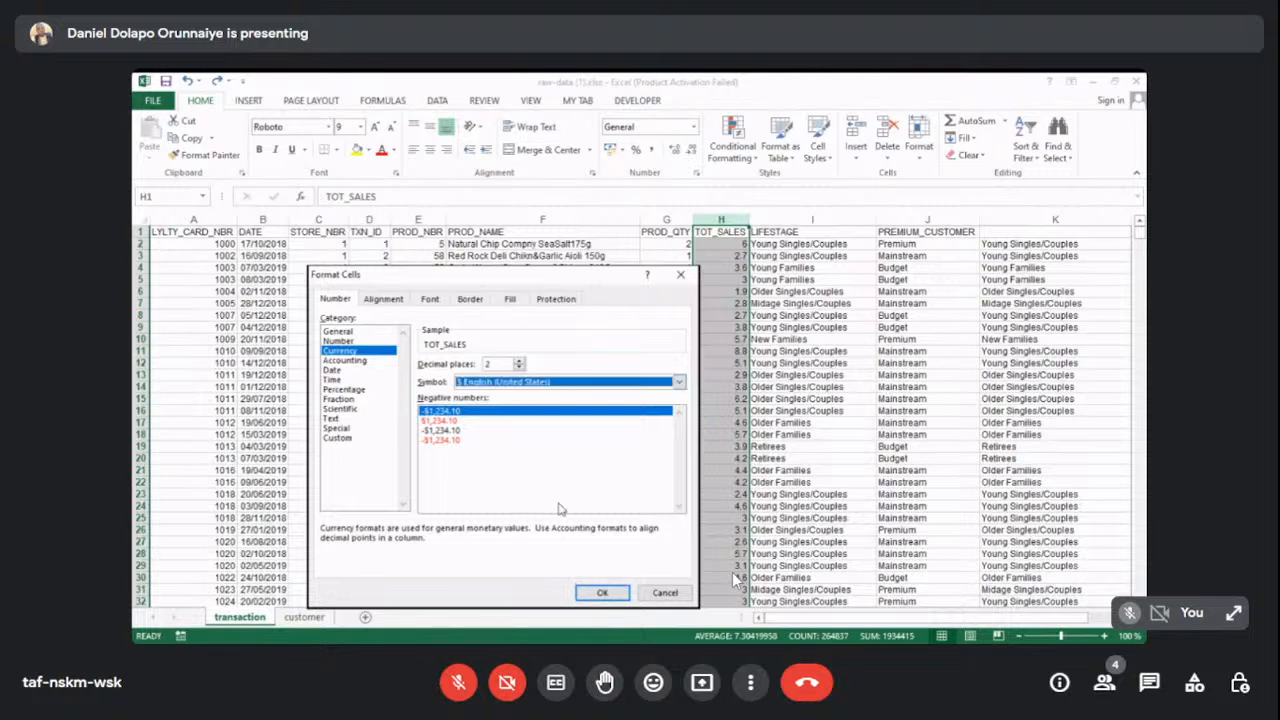
pyautogui.click(520, 362)
pyautogui.click(518, 368)
pyautogui.click(519, 368)
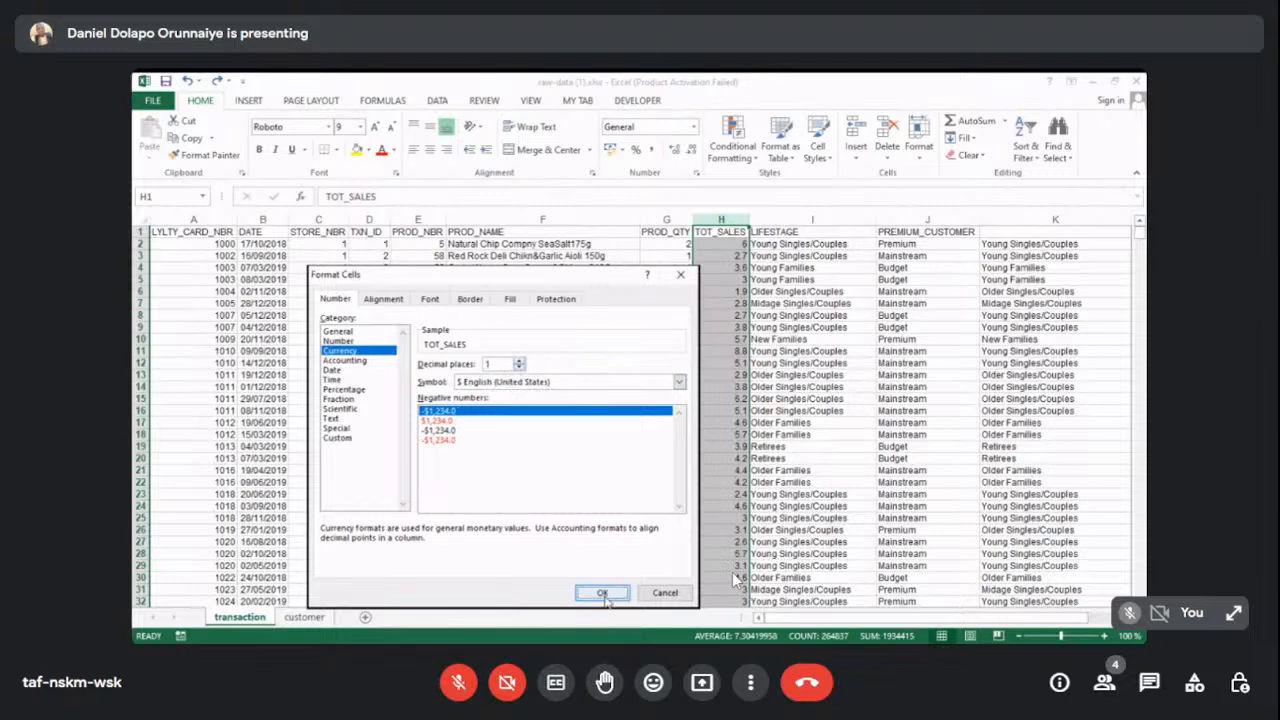
pyautogui.click(602, 592)
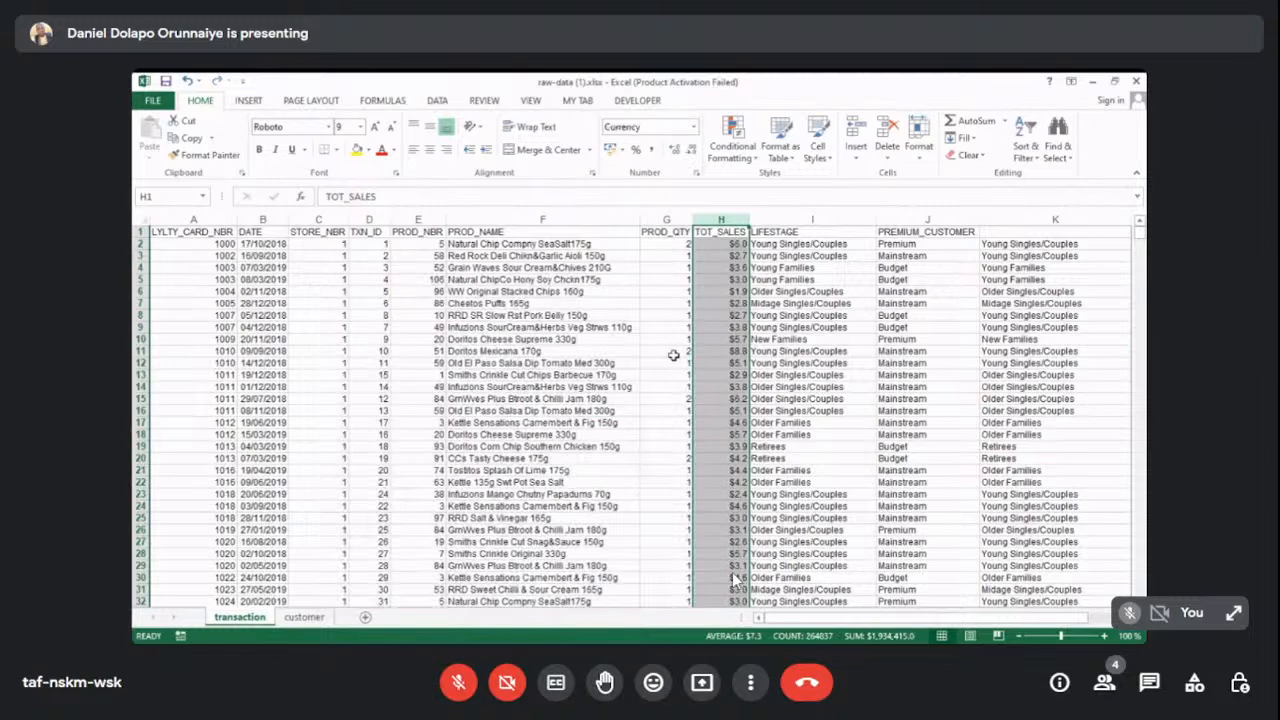
# Go up and down the TOT_SALES cells to examine how the sales amounts are formatted.
pyautogui.click(729, 424)
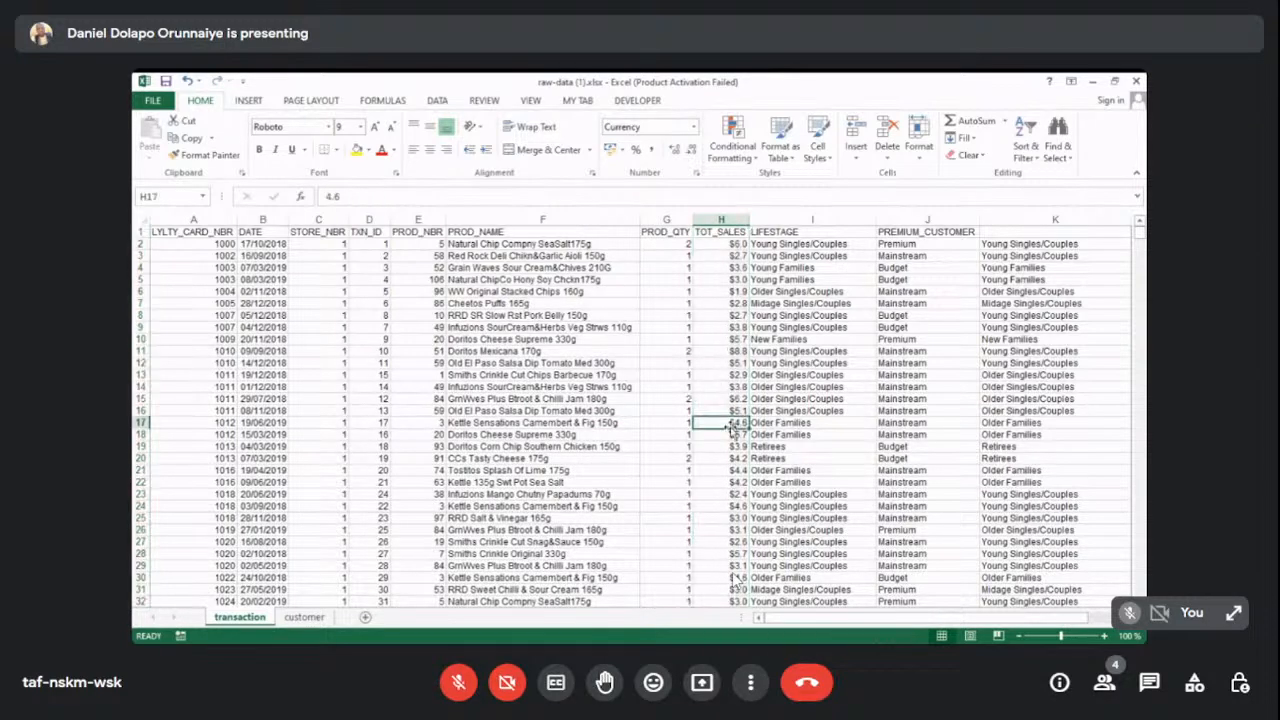
pyautogui.press('Up')
pyautogui.press('Up')
pyautogui.press('Up')
pyautogui.press('Up')
pyautogui.press('Up')
pyautogui.press('Up')
pyautogui.press('Up')
pyautogui.press('Up')
pyautogui.press('Up')
pyautogui.press('Up')
pyautogui.press('Up')
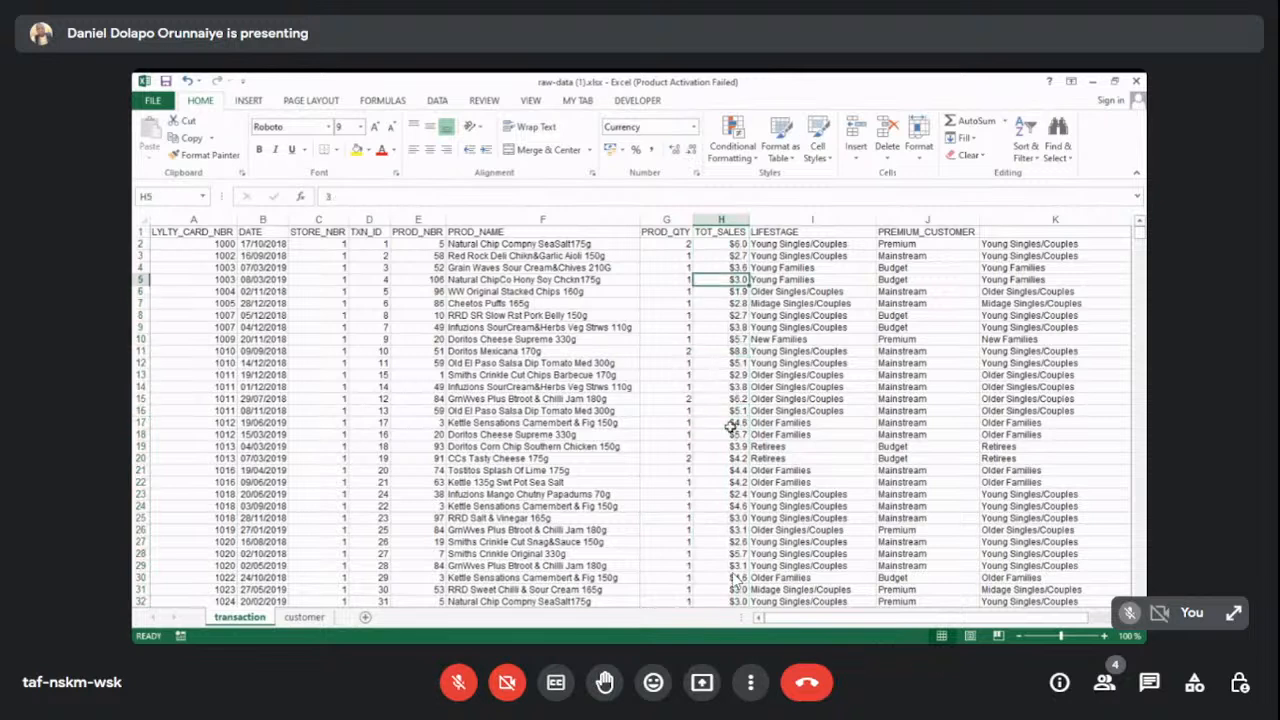
pyautogui.press('Down')
pyautogui.press('Down')
pyautogui.press('Down')
pyautogui.press('Down')
pyautogui.press('Down')
pyautogui.press('Down')
pyautogui.press('Down')
pyautogui.press('Down')
pyautogui.press('Down')
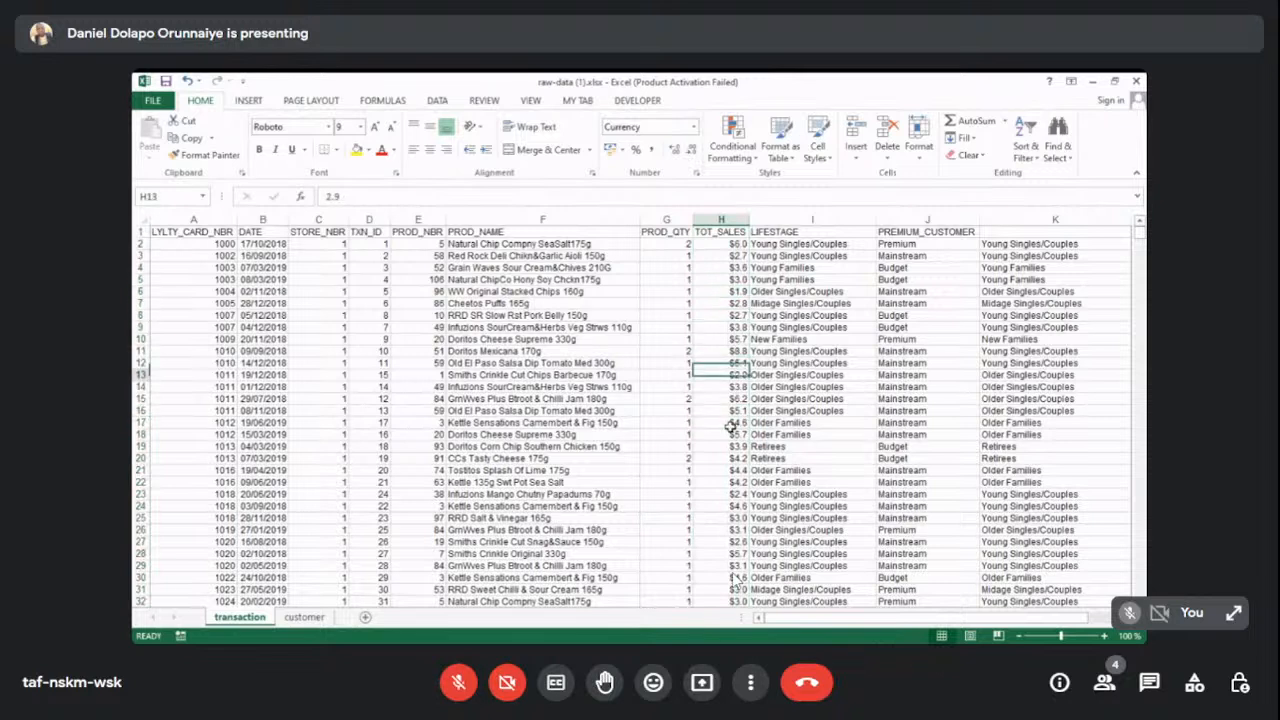
pyautogui.press('Up')
pyautogui.press('Up')
pyautogui.press('Up')
pyautogui.press('Up')
pyautogui.press('Up')
pyautogui.press('Up')
pyautogui.press('Up')
pyautogui.press('Up')
pyautogui.press('Up')
pyautogui.press('Up')
pyautogui.press('Up')
pyautogui.press('Up')
pyautogui.press('Up')
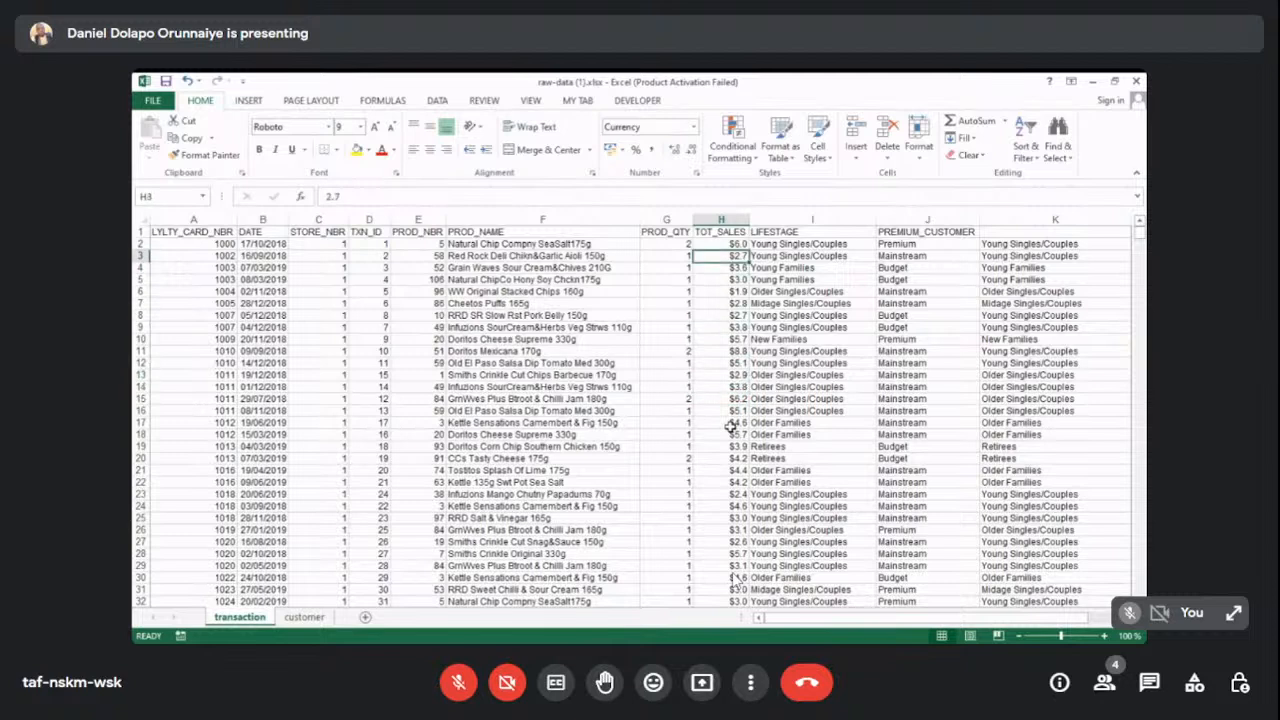
# Return to the call and unmute the microphone to speak briefly, muting it again when done.
pyautogui.hotkey('alt', 'Tab')
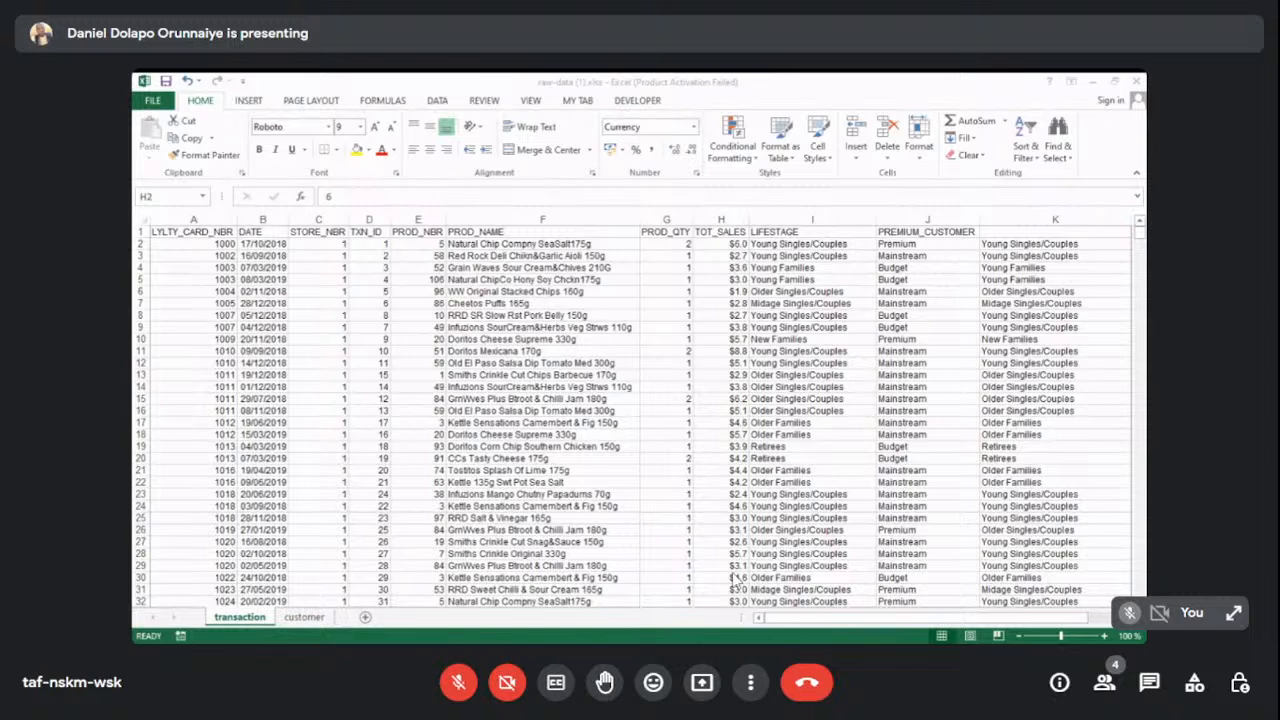
pyautogui.click(473, 690)
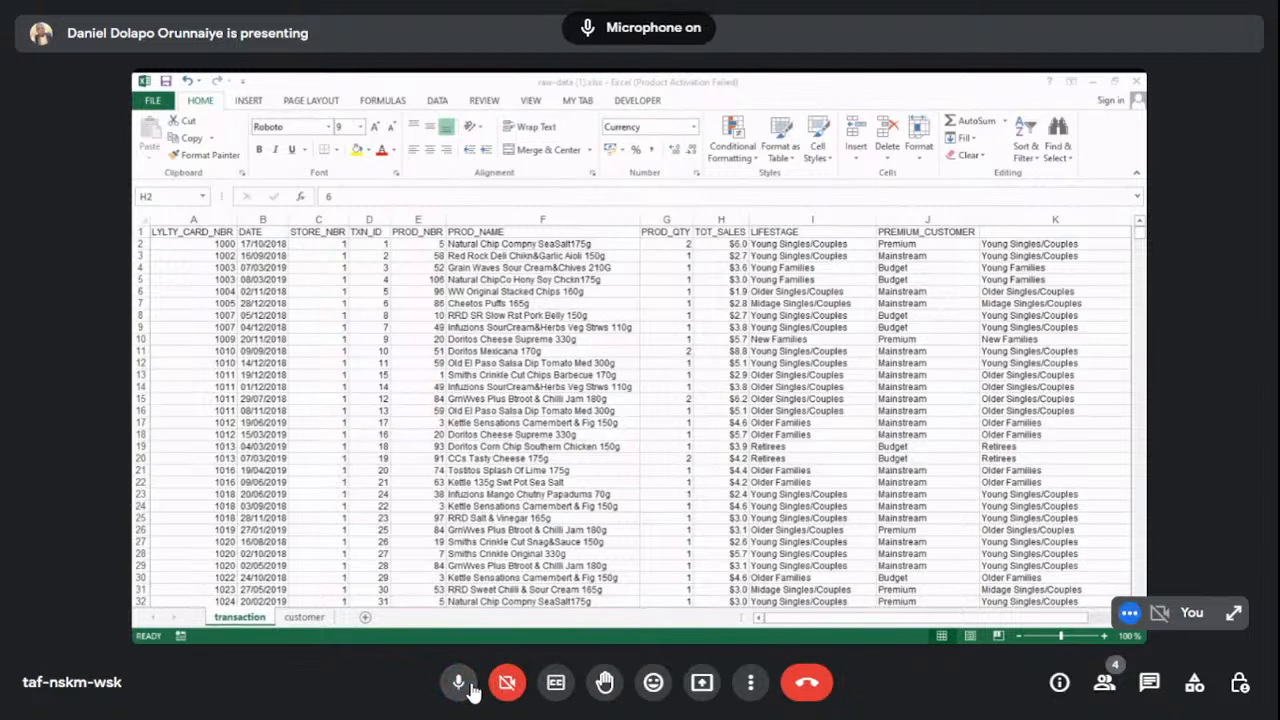
pyautogui.click(473, 690)
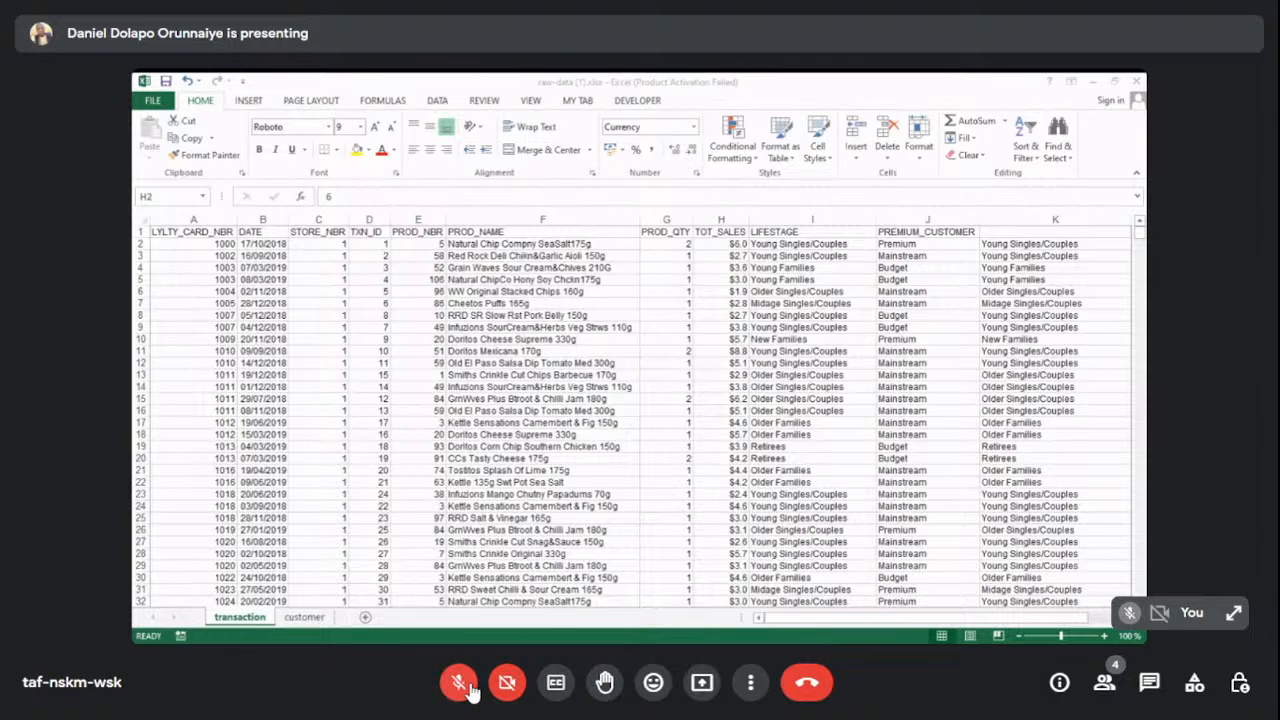
# Switch to OBS Studio to check that streaming and recording are running, and return to the Google Meet call.
pyautogui.hotkey('alt', 'Tab')
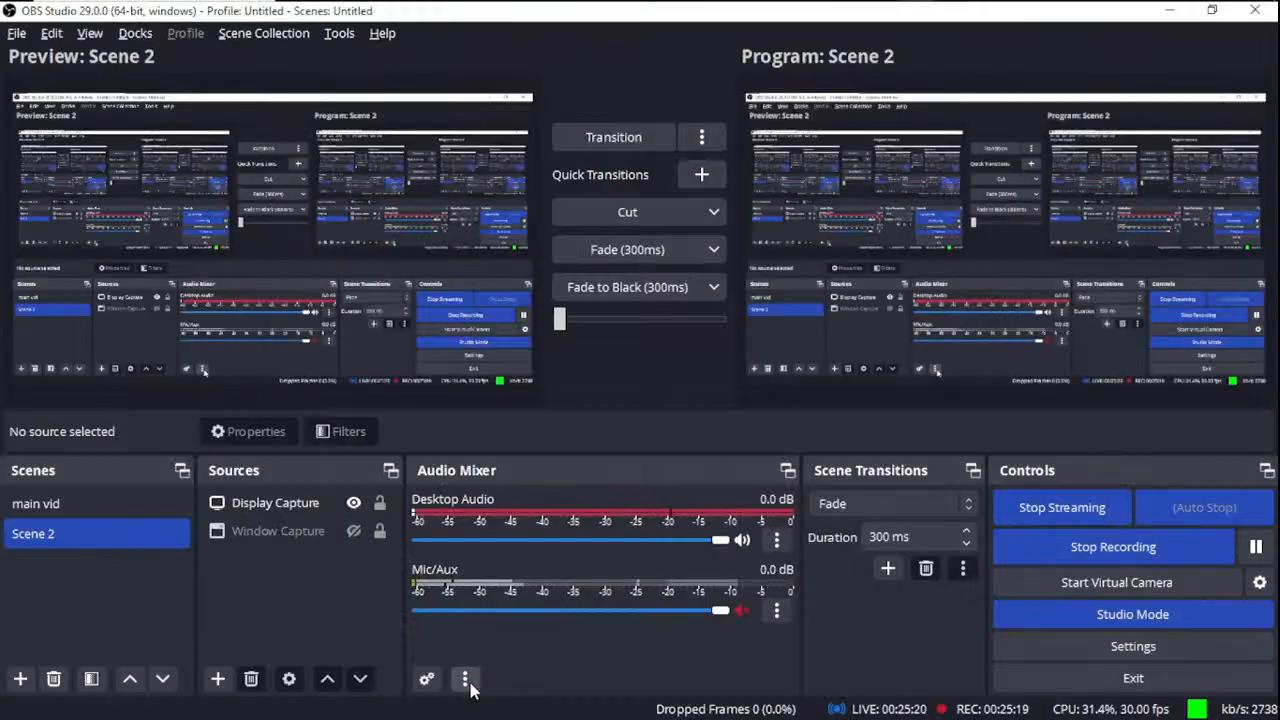
pyautogui.hotkey('alt', 'Tab')
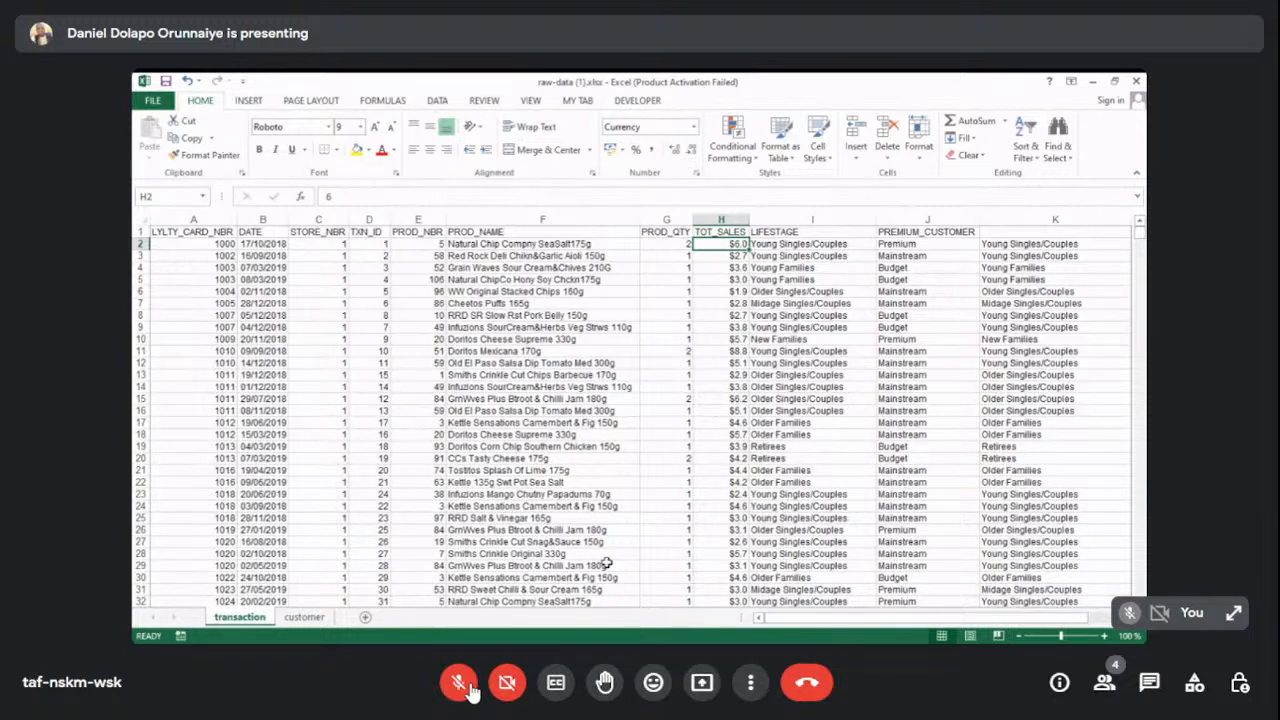
# Remove duplicate rows from the transaction data, comparing all columns except Column K and treating the first row as headers.
pyautogui.click(439, 100)
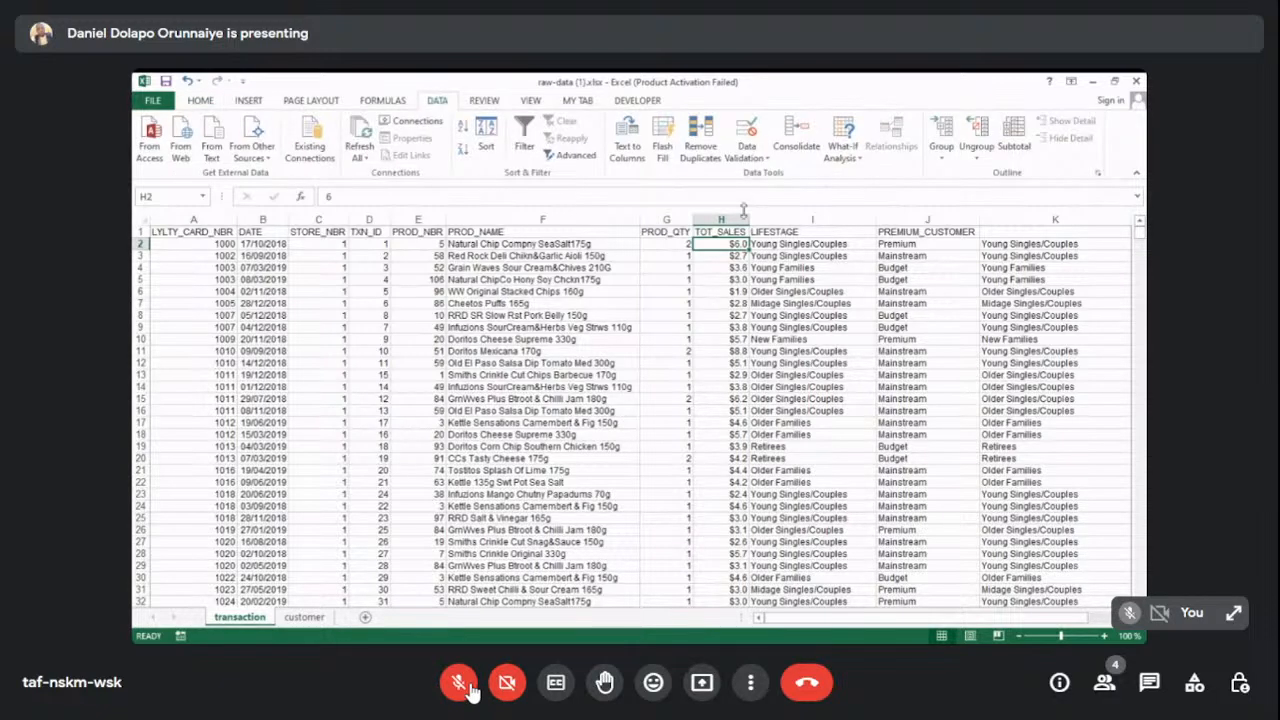
pyautogui.click(703, 150)
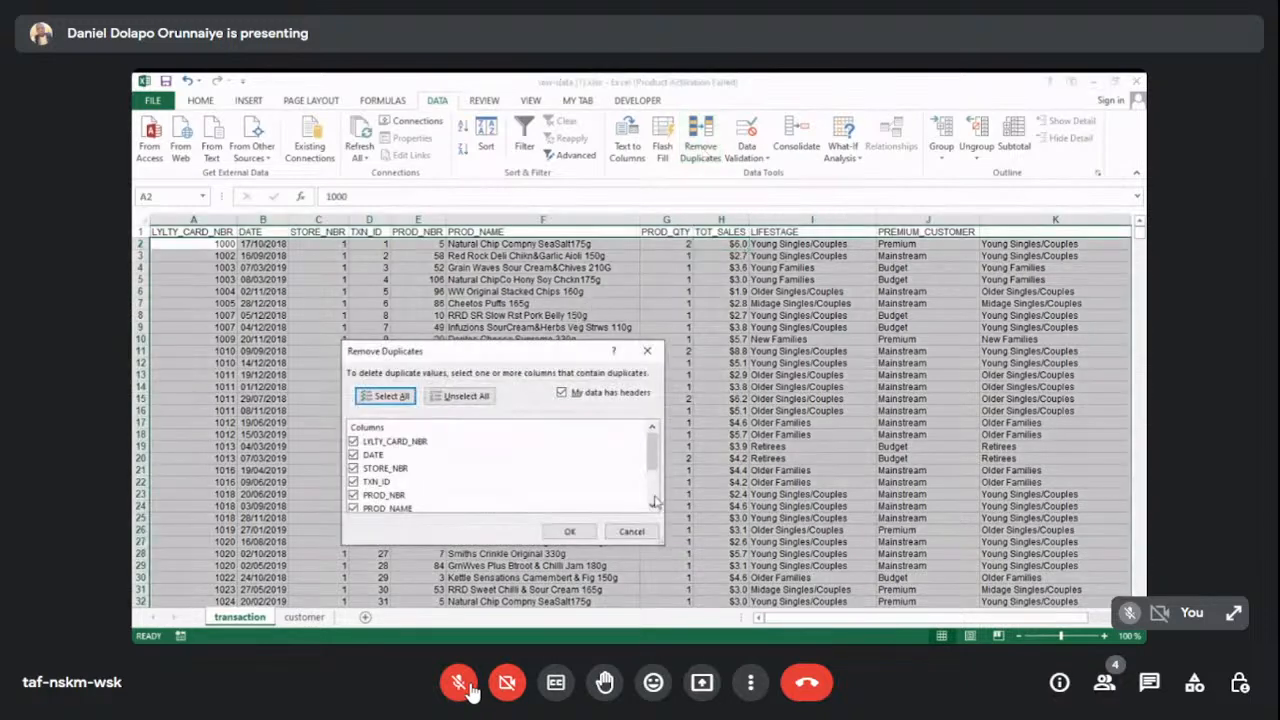
pyautogui.scroll(-2, 654, 508)
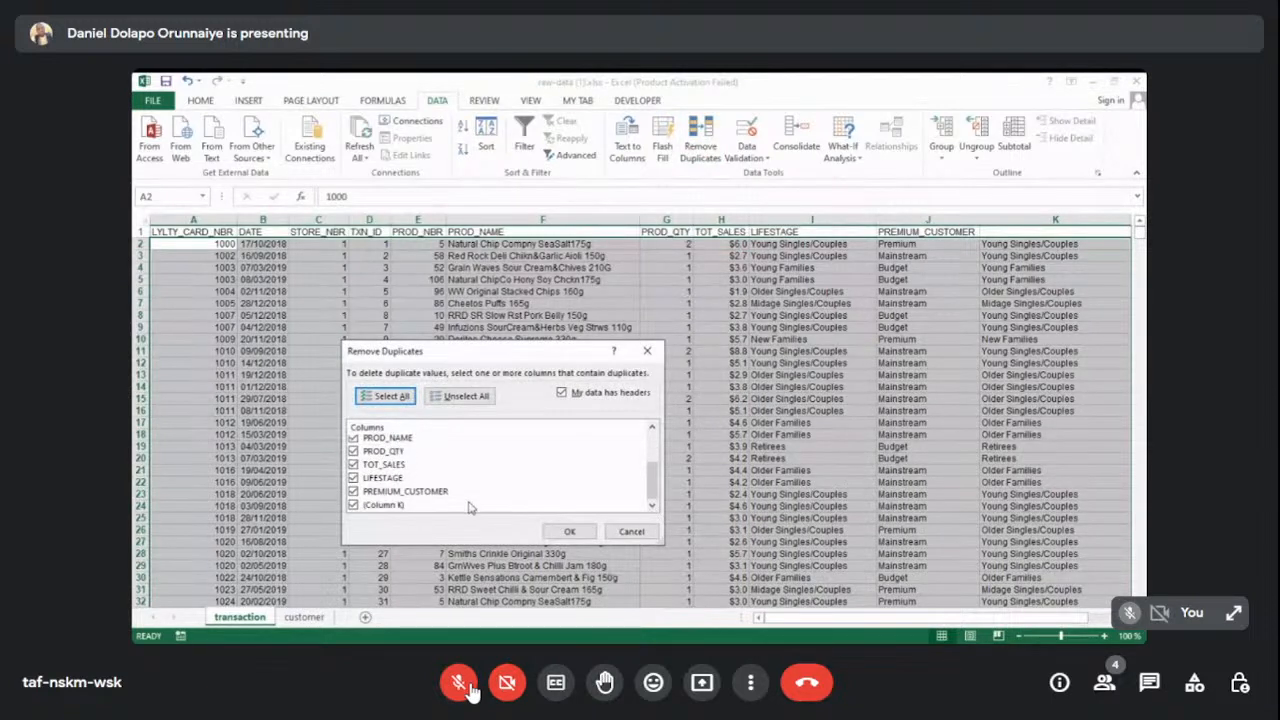
pyautogui.click(353, 505)
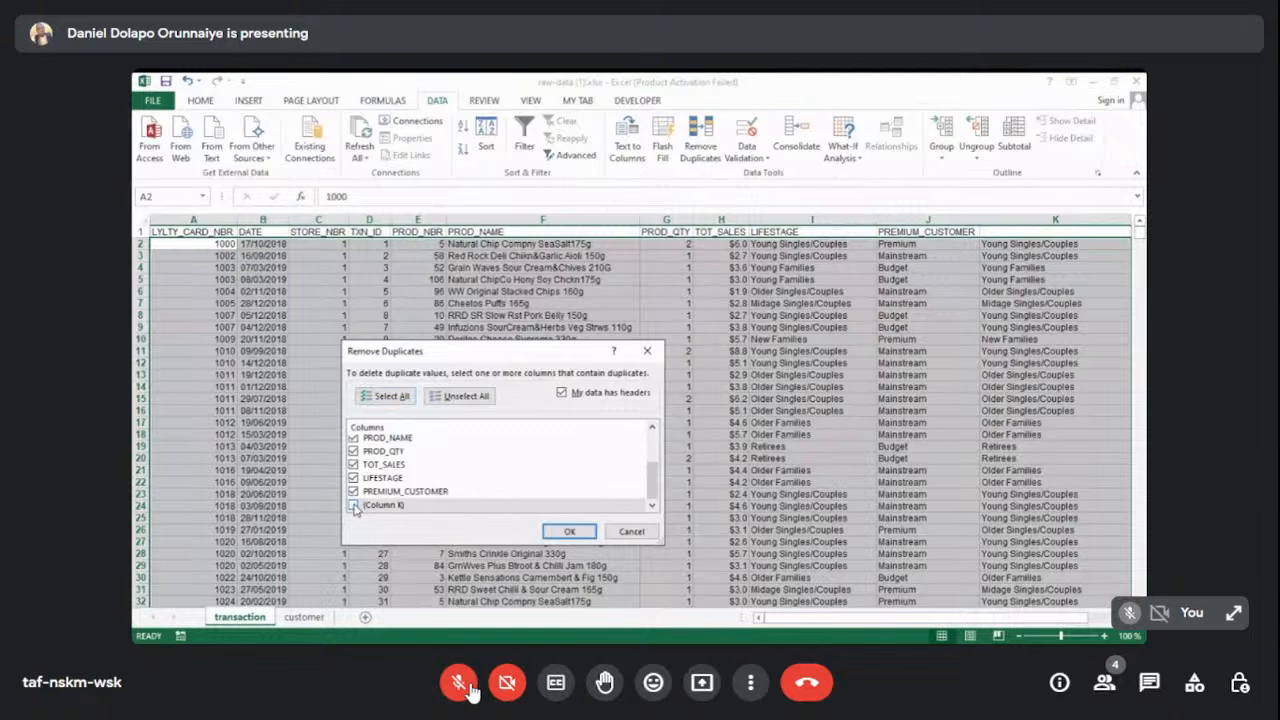
pyautogui.moveTo(652, 478); pyautogui.dragTo(653, 394)
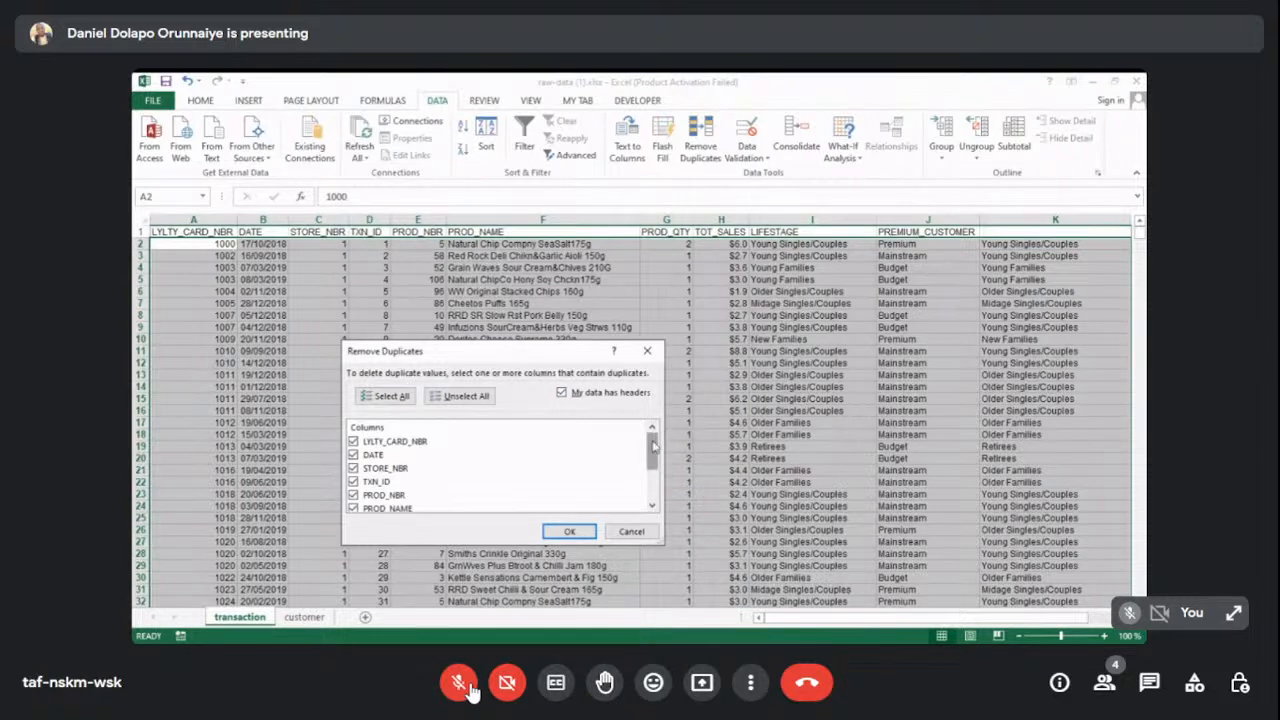
pyautogui.moveTo(655, 452)
pyautogui.mouseDown()
pyautogui.moveTo(664, 508)
pyautogui.moveTo(655, 448)
pyautogui.mouseUp()
pyautogui.click(654, 507)
pyautogui.click(654, 507)
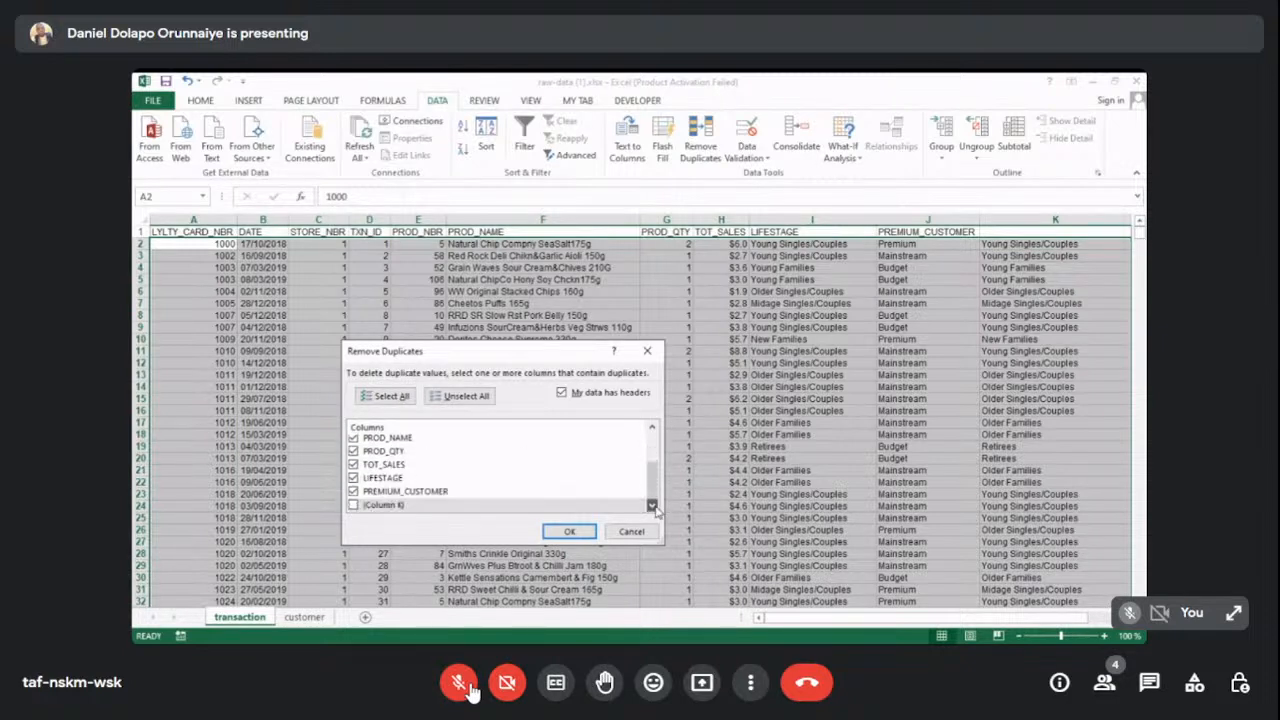
pyautogui.moveTo(655, 490)
pyautogui.mouseDown()
pyautogui.moveTo(654, 445)
pyautogui.moveTo(657, 497)
pyautogui.mouseUp()
pyautogui.click(570, 537)
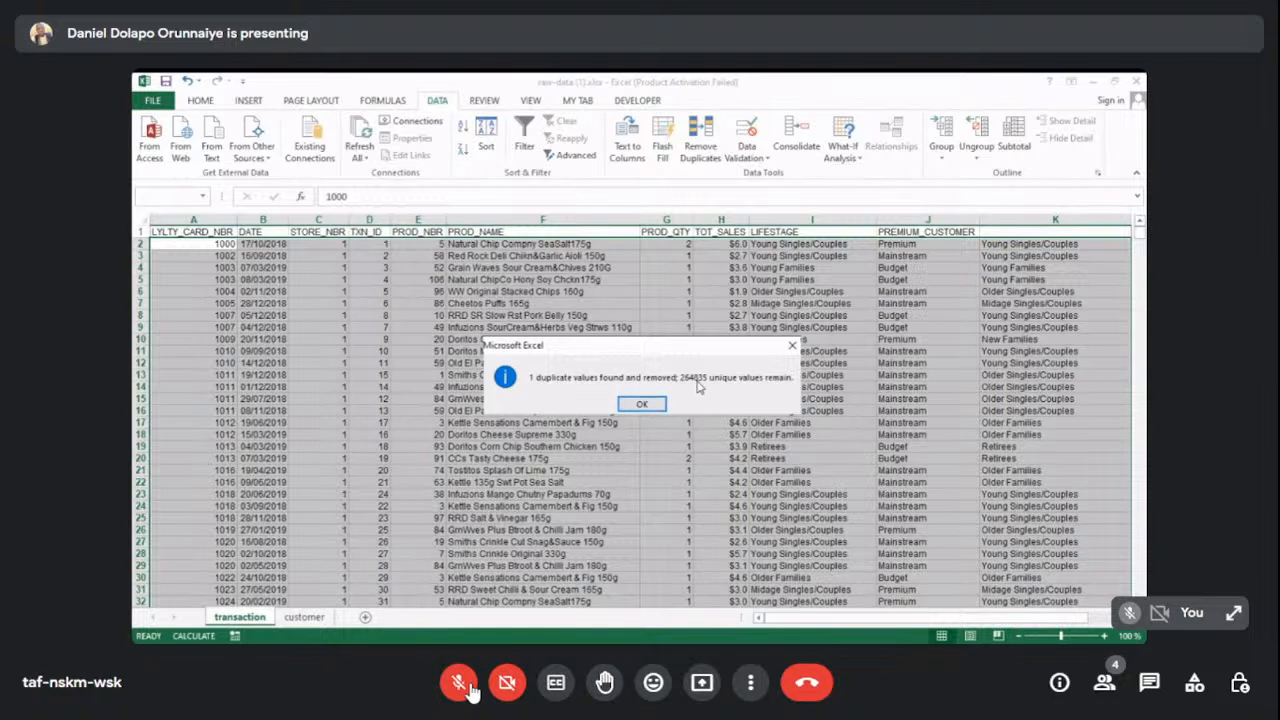
pyautogui.click(642, 405)
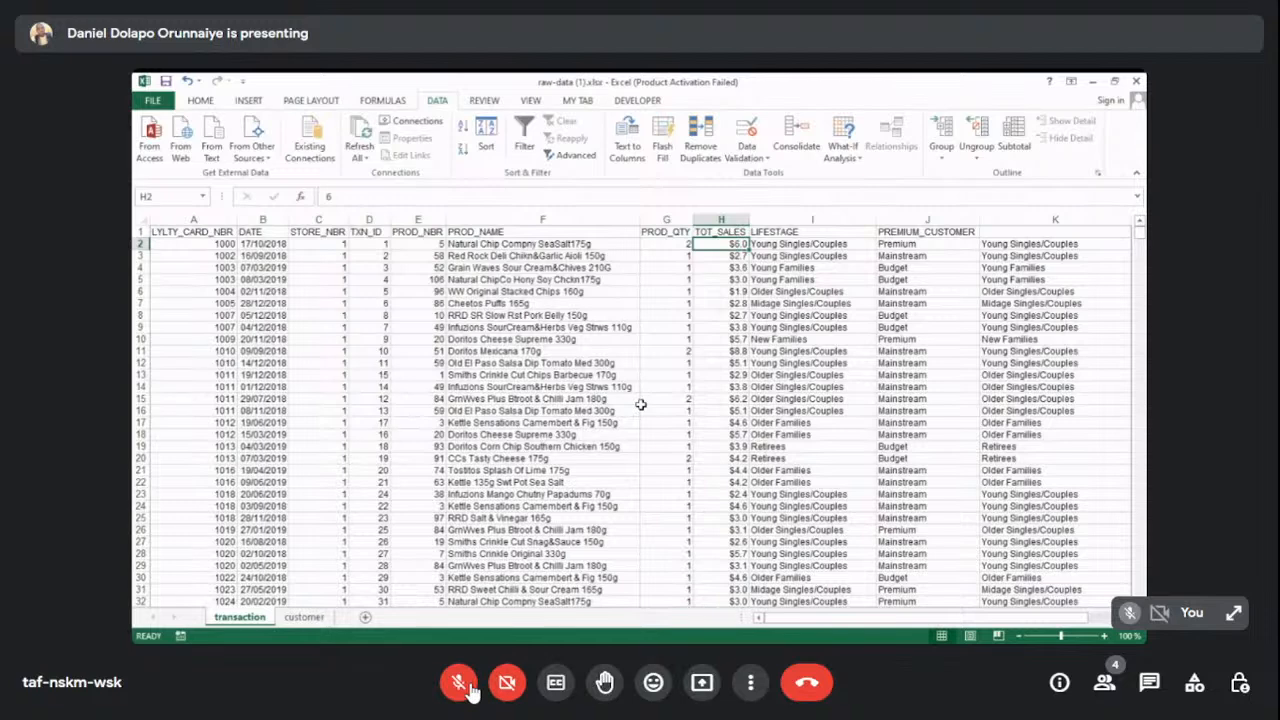
# Delete the unheaded helper column K beside PREMIUM_CUSTOMER.
pyautogui.click(1022, 217)
pyautogui.rightClick(1022, 217)
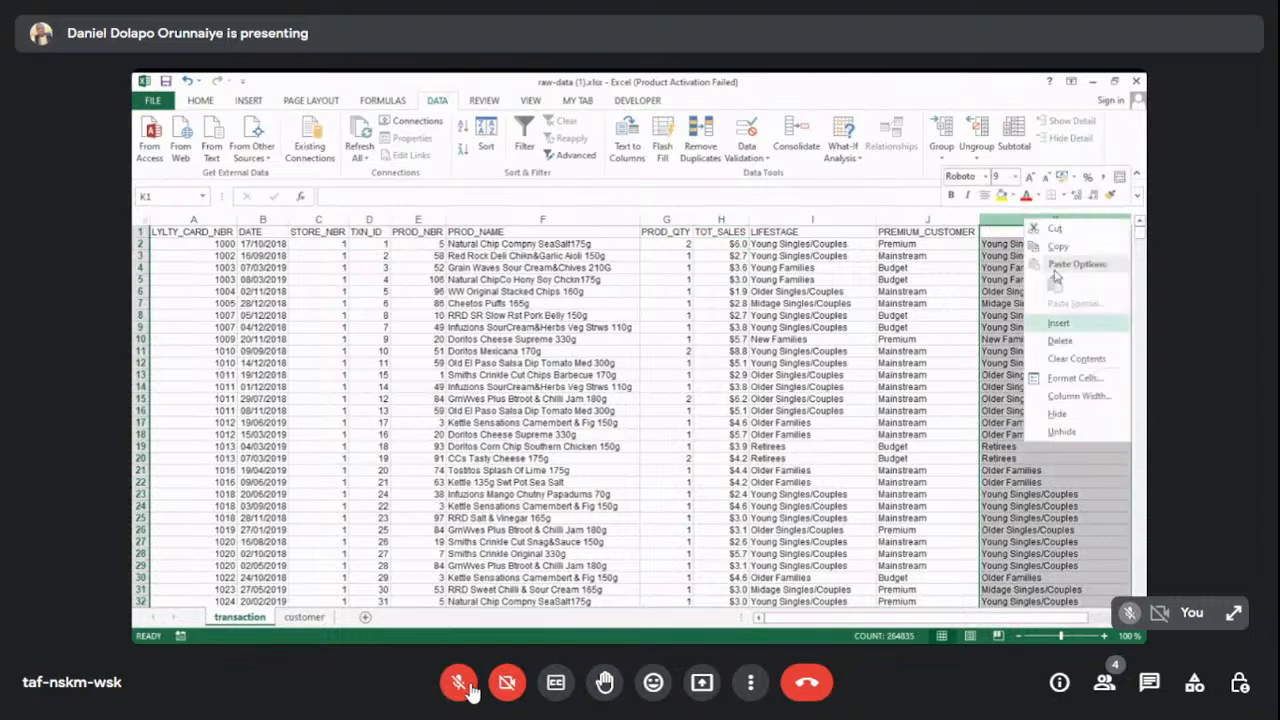
pyautogui.click(1082, 342)
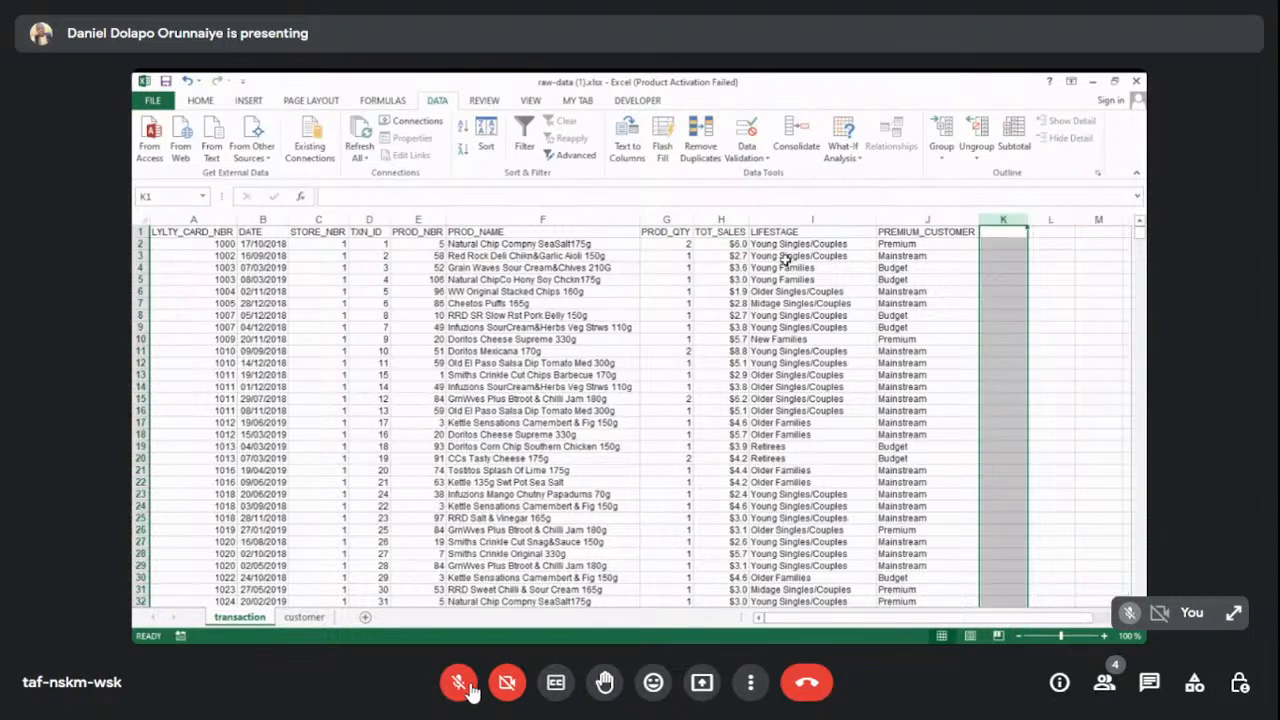
# Select the entire PROD_NAME column.
pyautogui.click(549, 217)
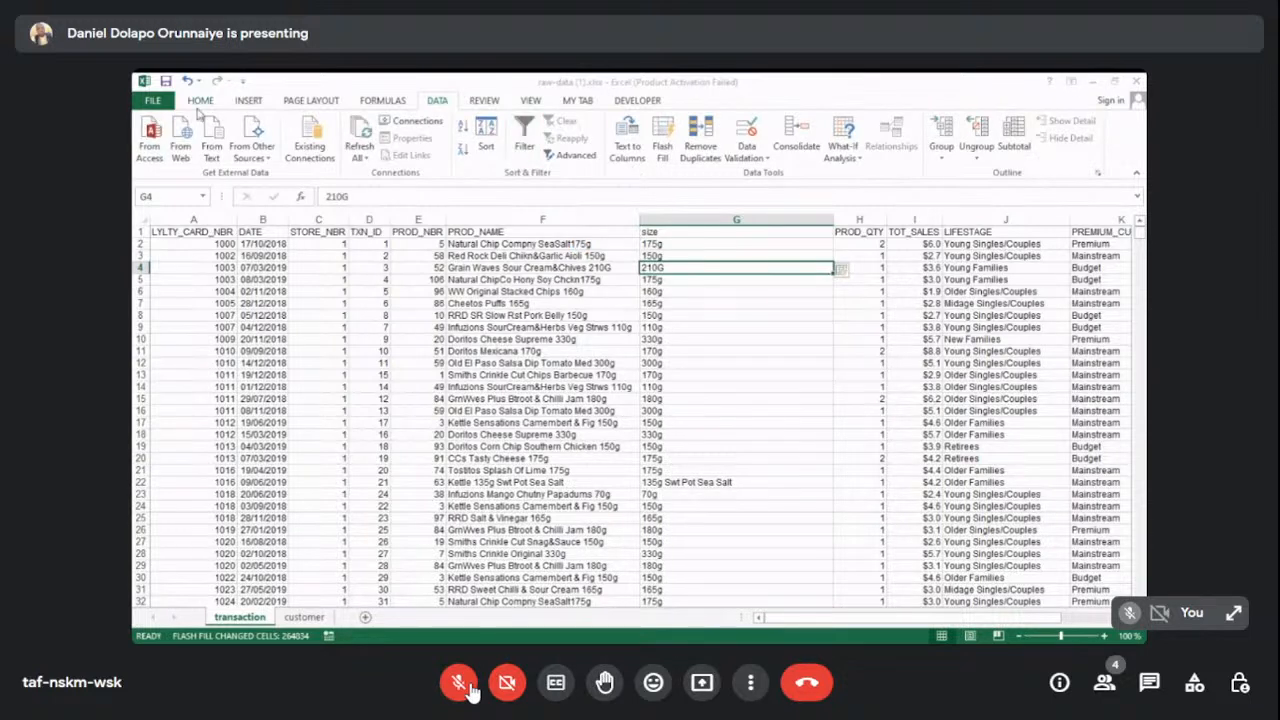
# AutoFit the width of the size column beside PROD_NAME.
pyautogui.click(201, 101)
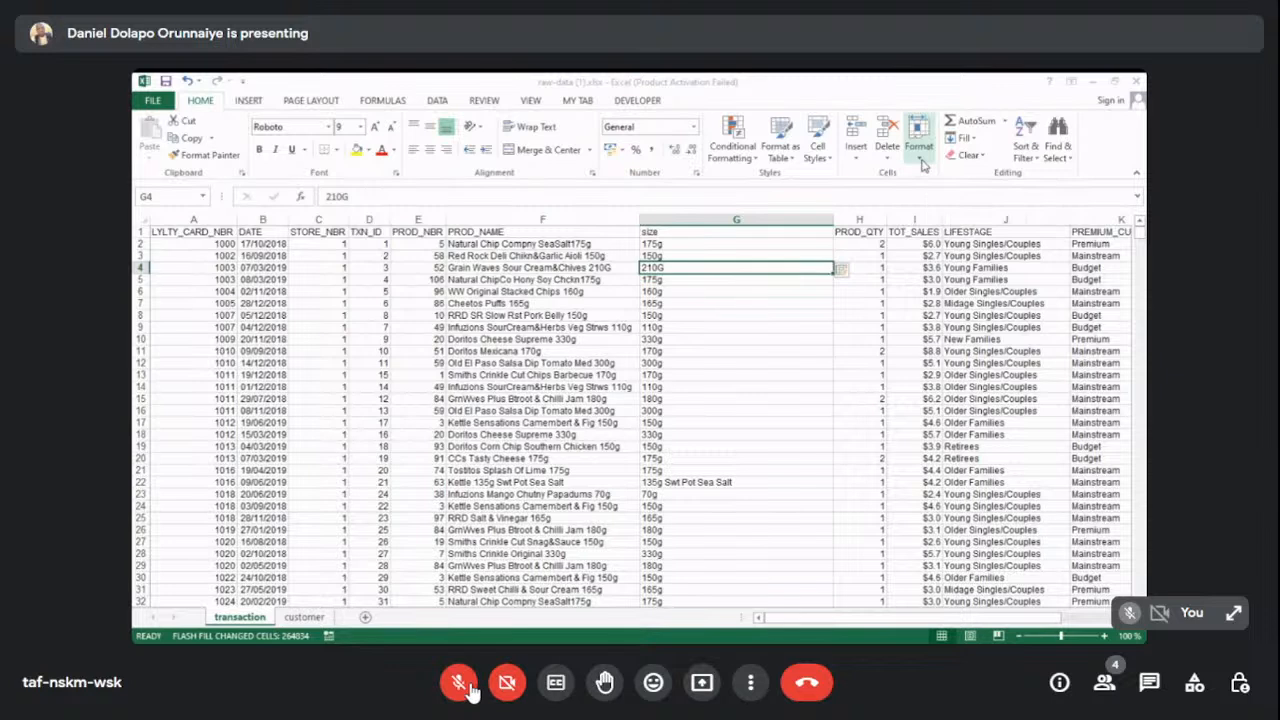
pyautogui.click(750, 216)
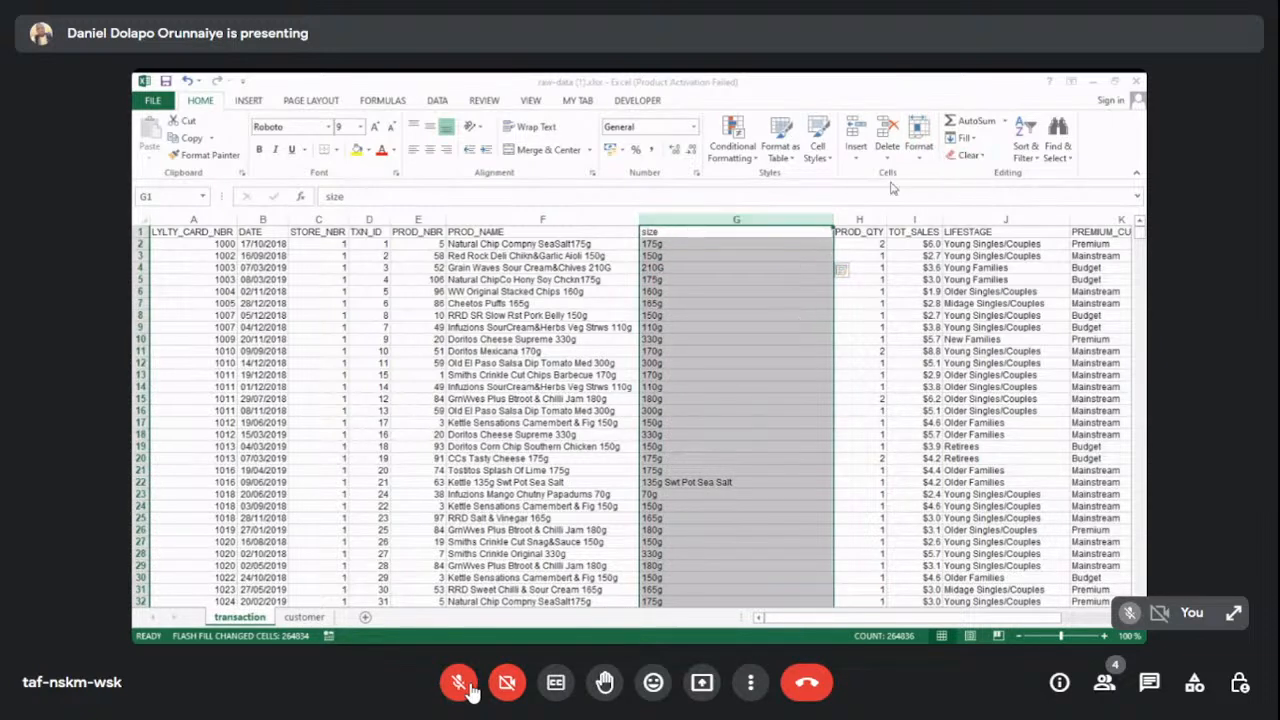
pyautogui.click(918, 155)
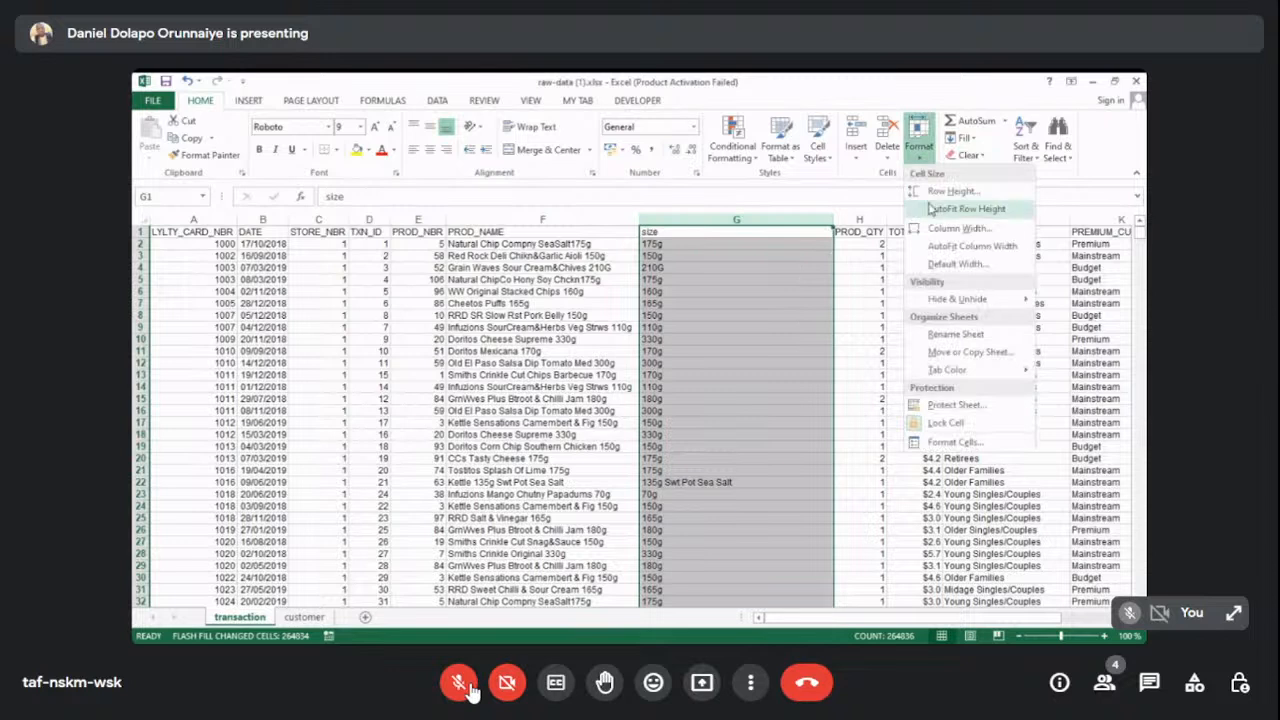
pyautogui.click(955, 247)
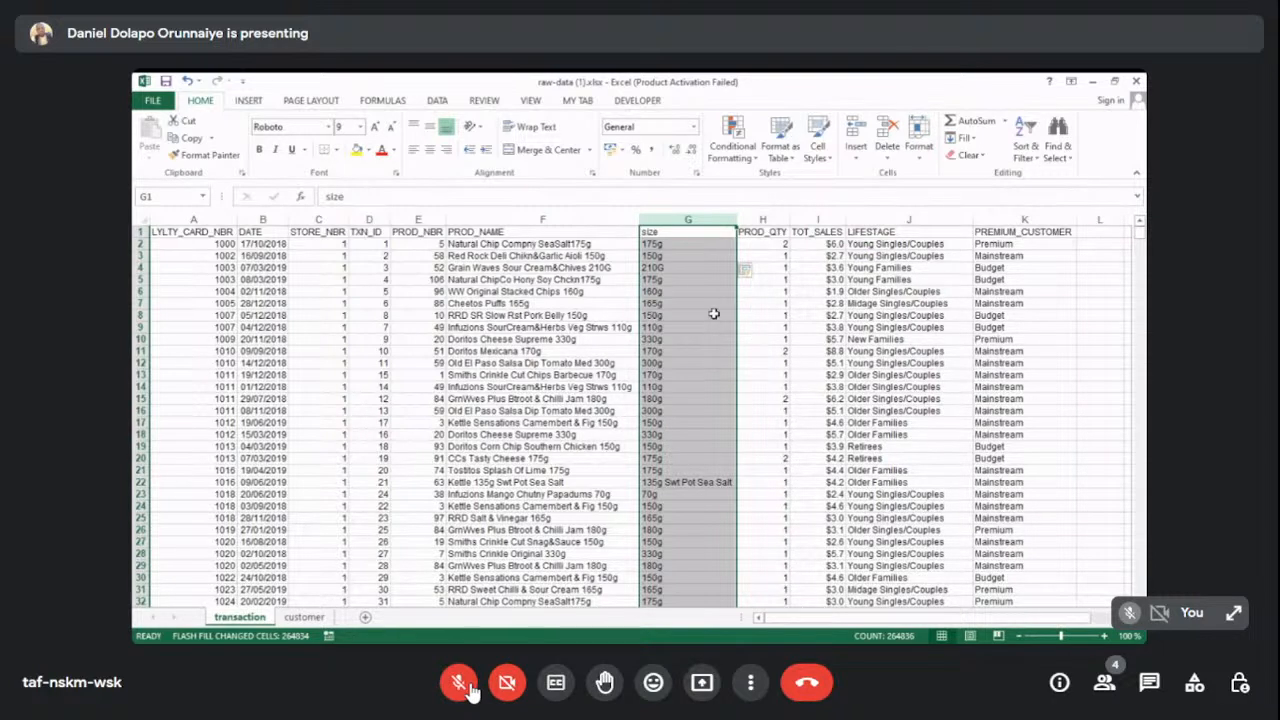
# Deselect the size column and save the raw-data (1) workbook.
pyautogui.click(572, 280)
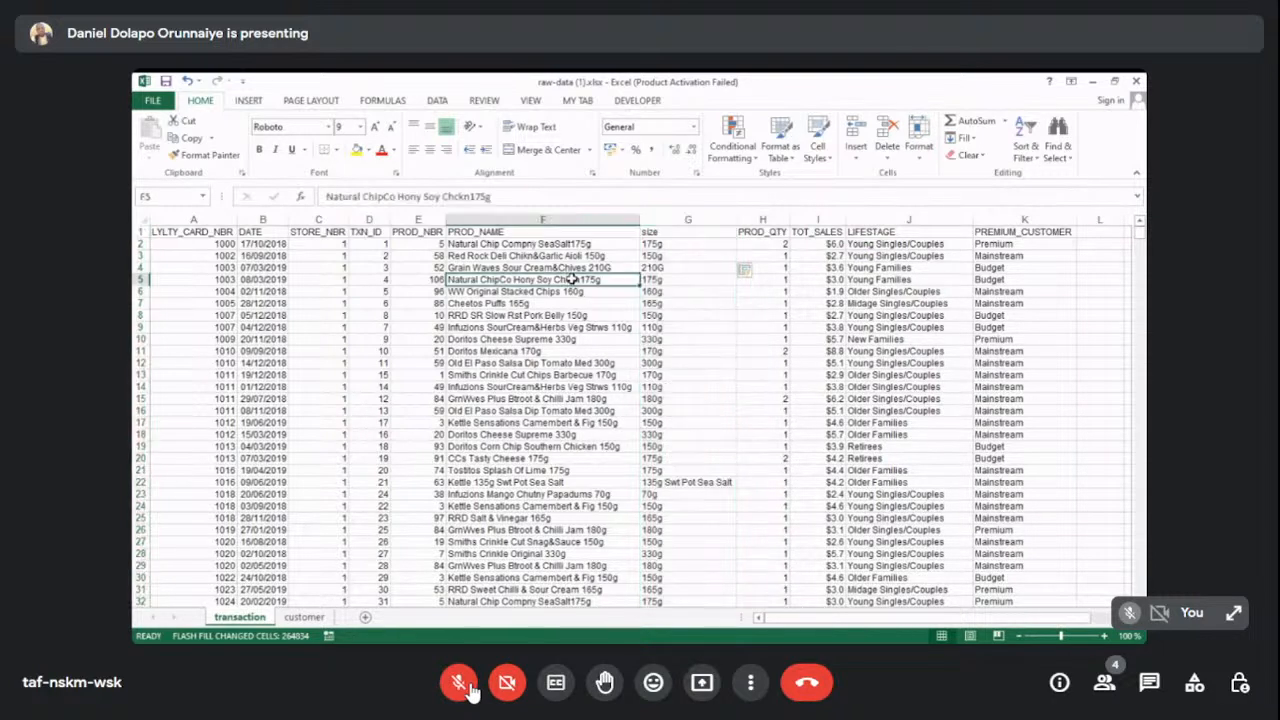
pyautogui.hotkey('ctrl', 's')
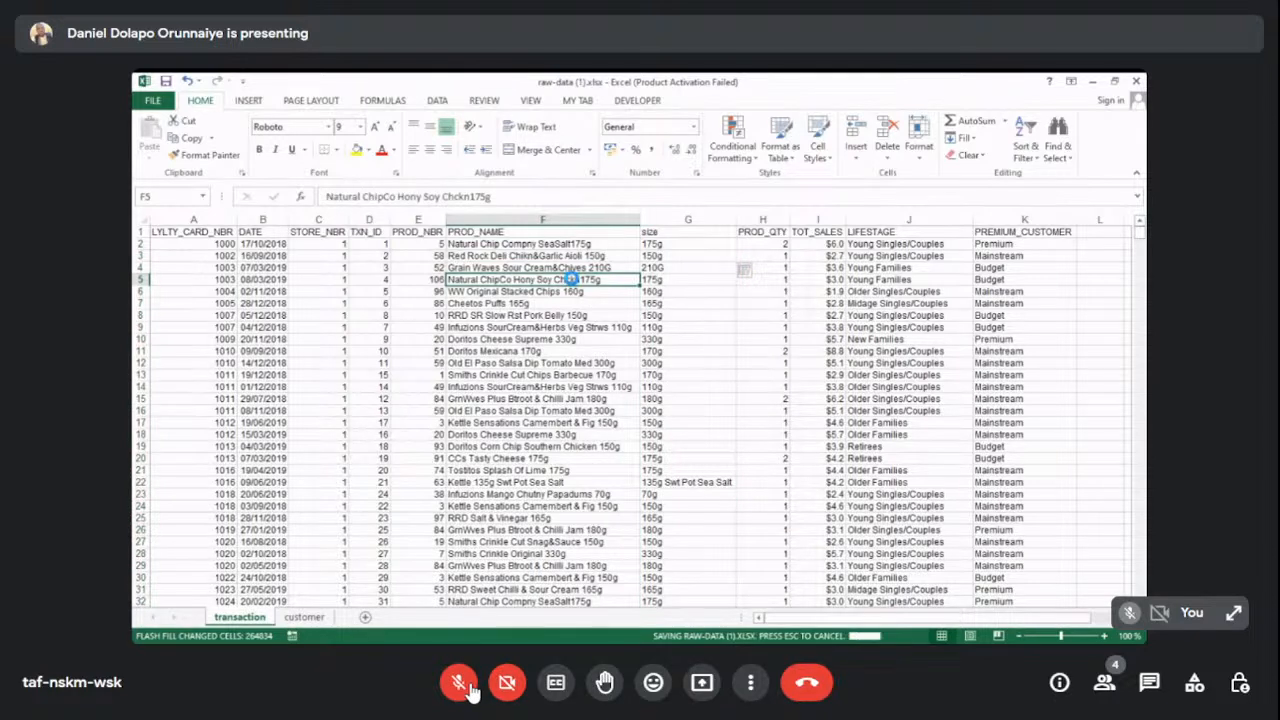
pyautogui.click(604, 685)
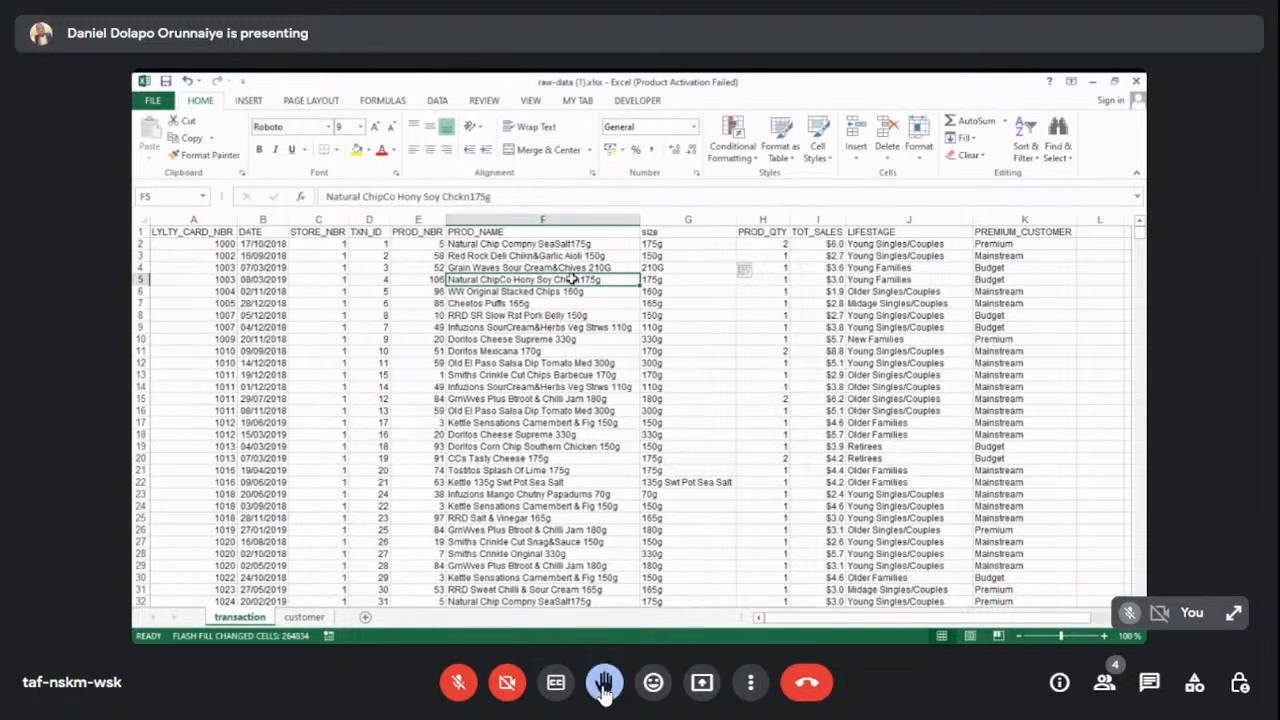
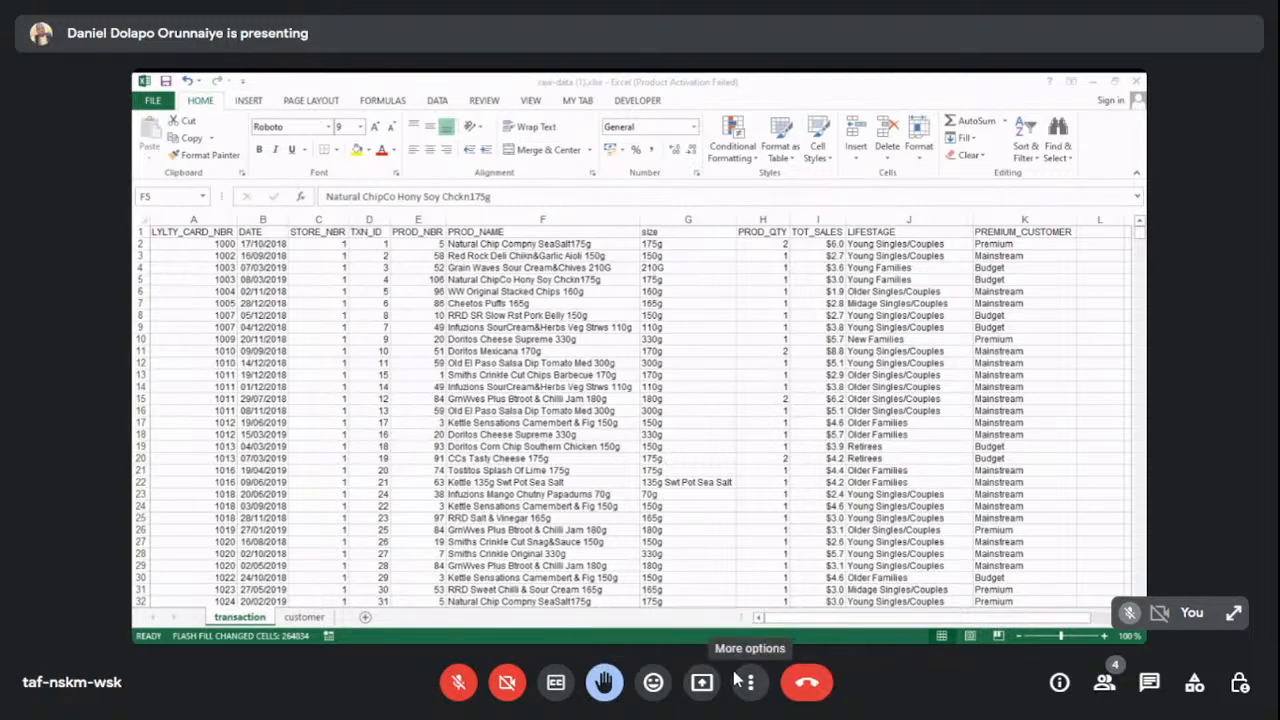
pyautogui.click(1150, 688)
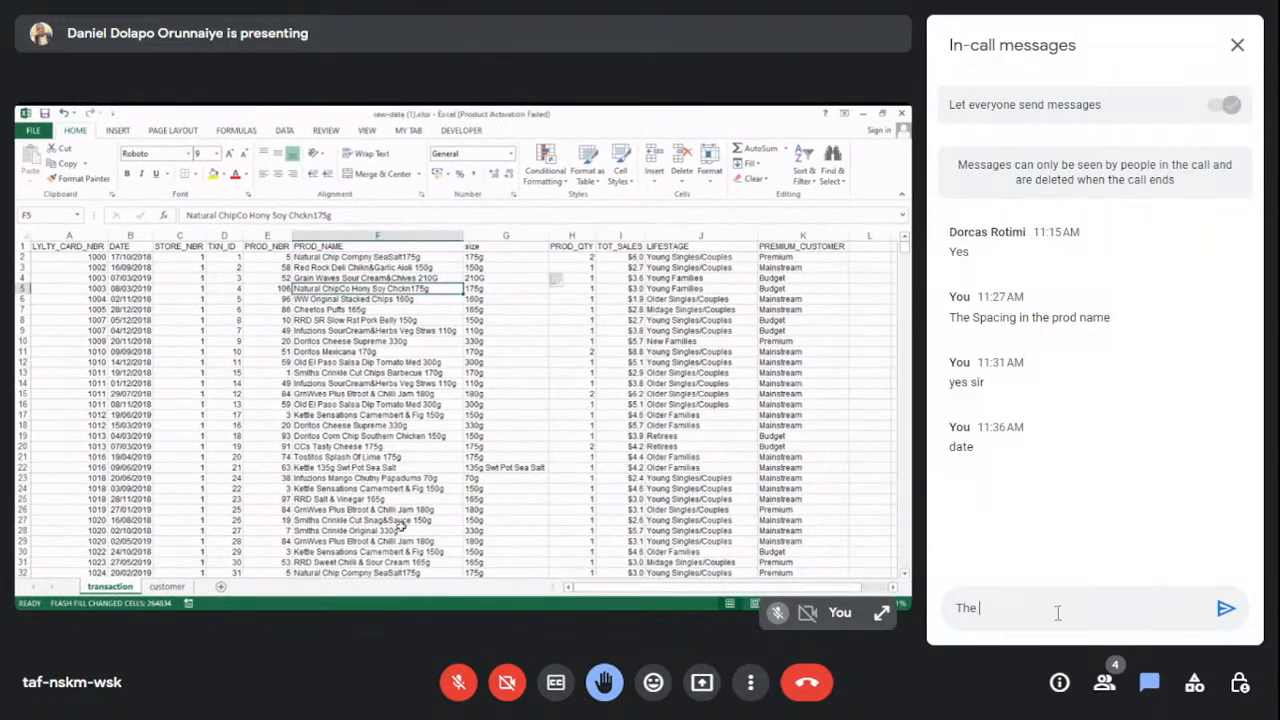
pyautogui.press('BackSpace')
pyautogui.press('BackSpace')
pyautogui.press('BackSpace')
pyautogui.write('What')
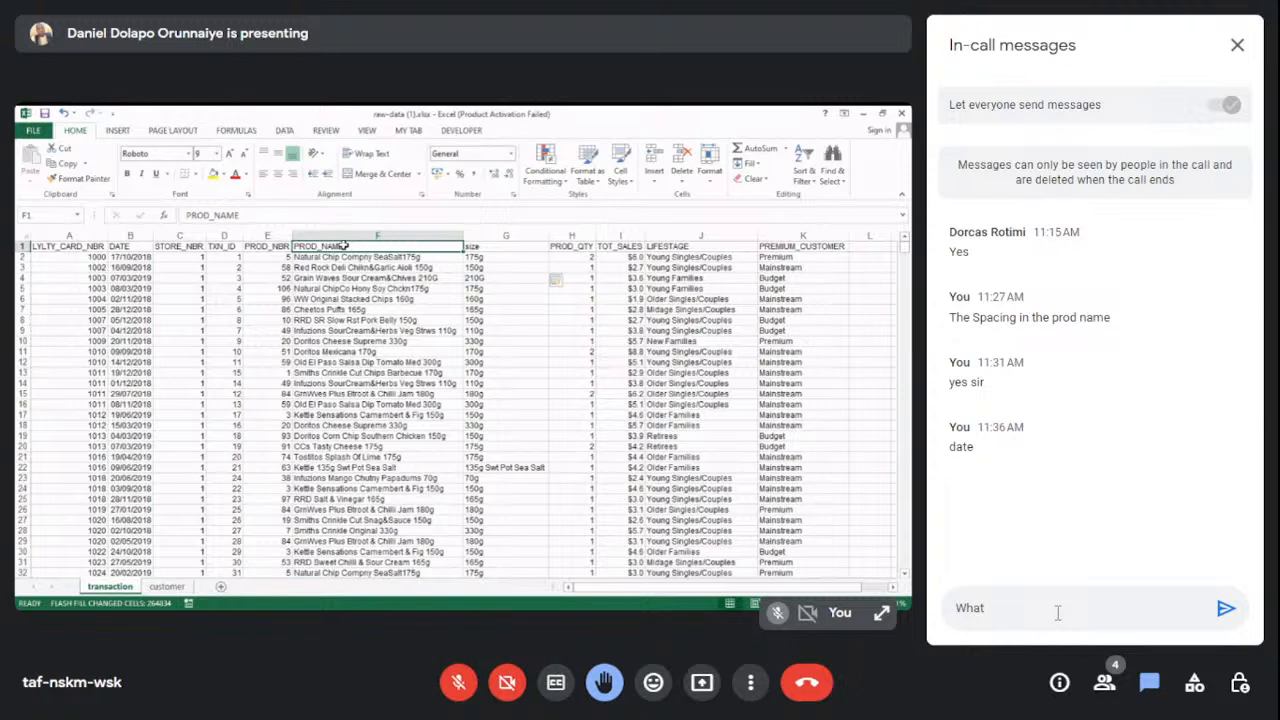
pyautogui.press('BackSpace')
pyautogui.press('BackSpace')
pyautogui.press('BackSpace')
pyautogui.press('BackSpace')
pyautogui.press('BackSpace')
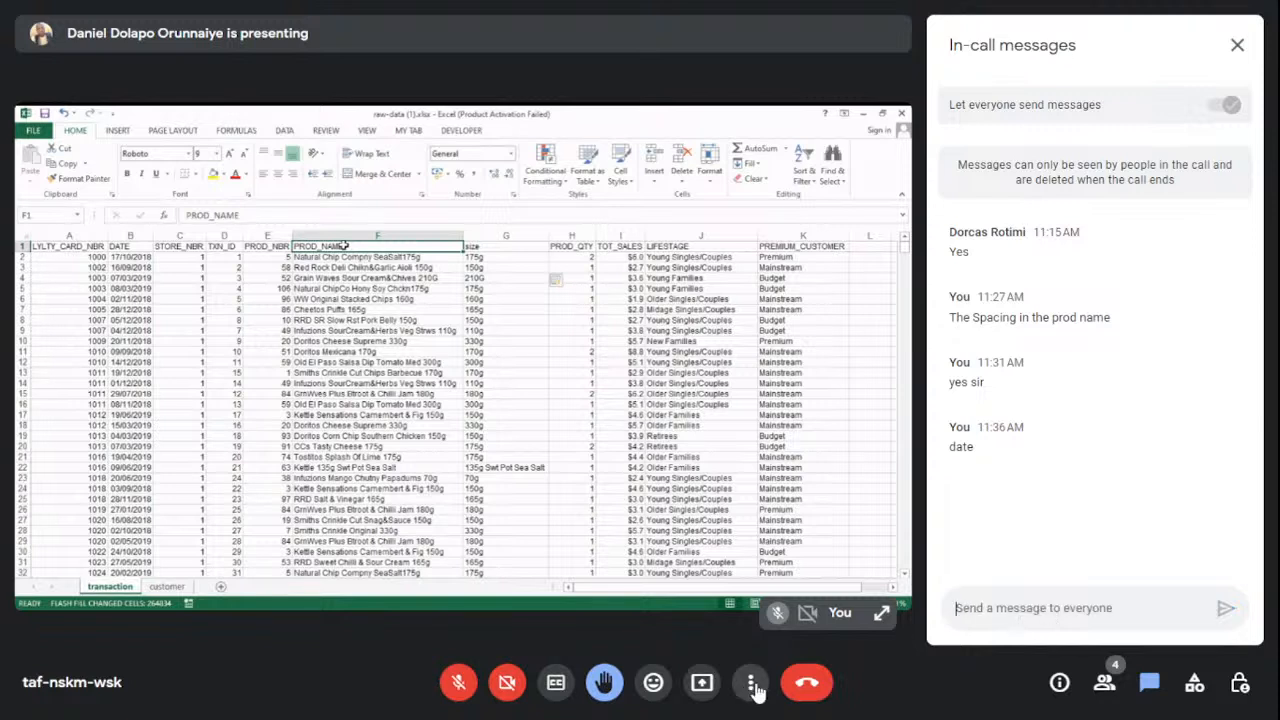
pyautogui.click(604, 682)
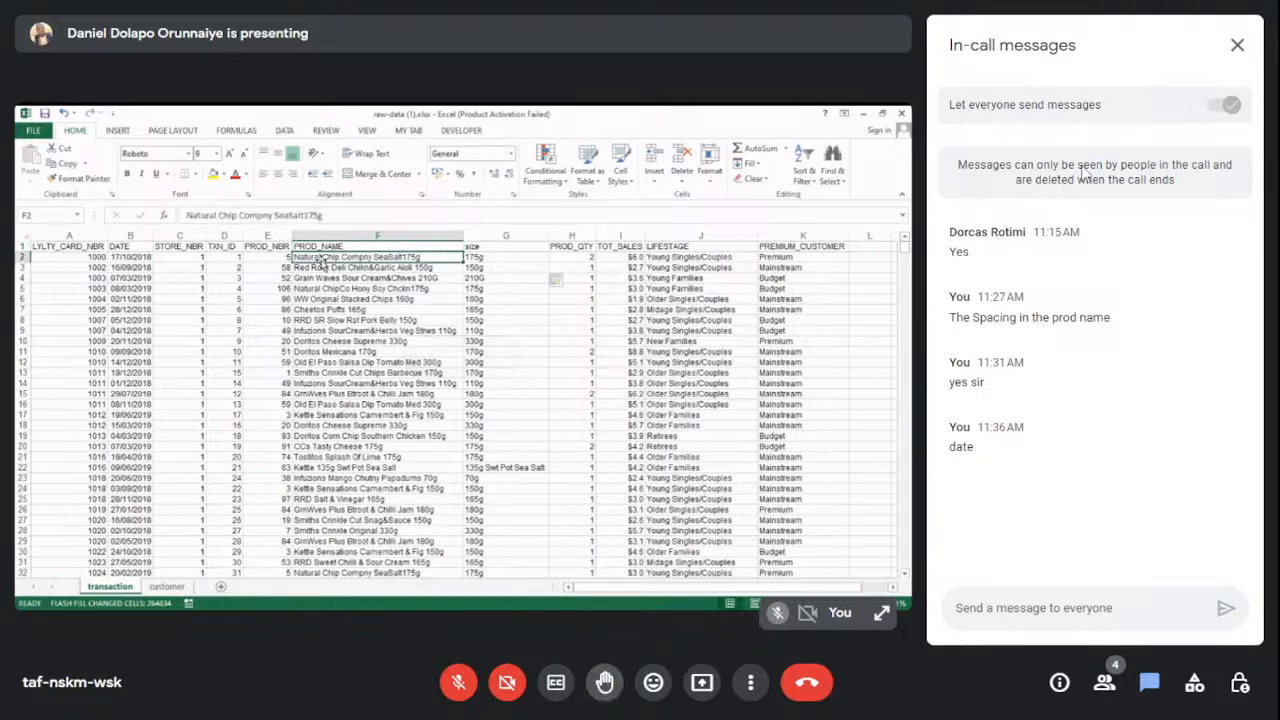
pyautogui.click(1237, 45)
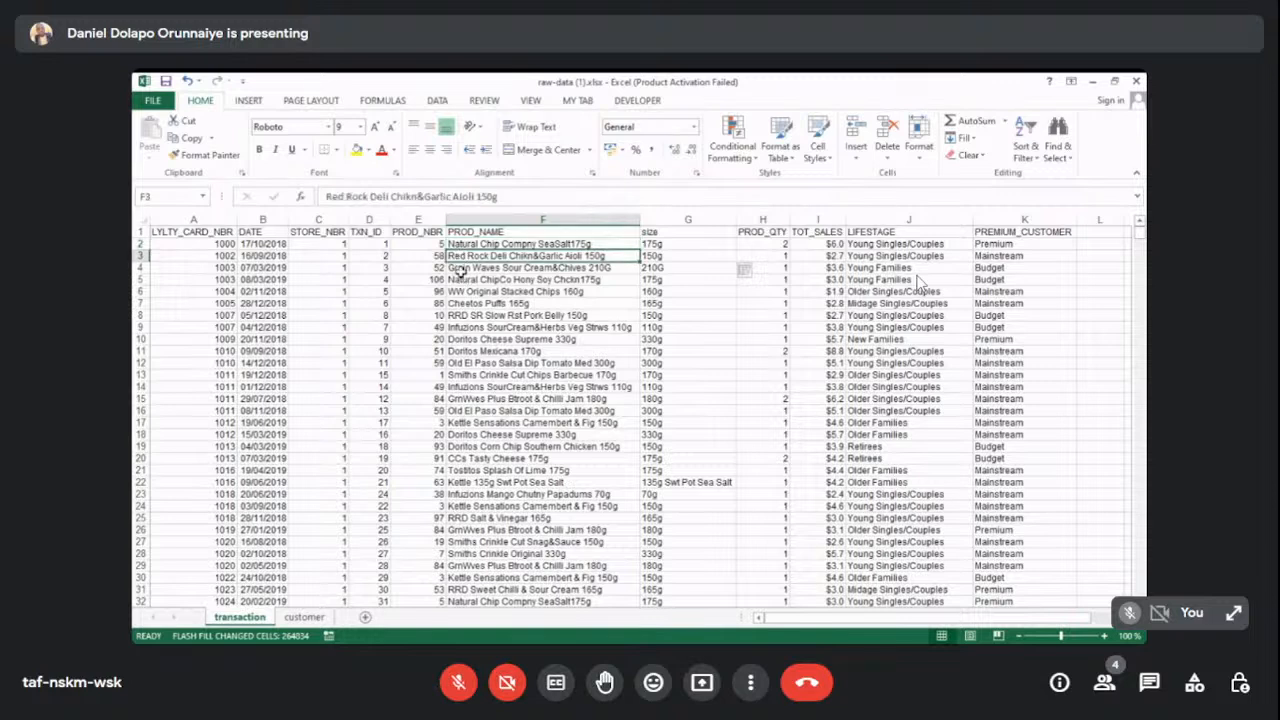
pyautogui.click(458, 268)
pyautogui.click(458, 281)
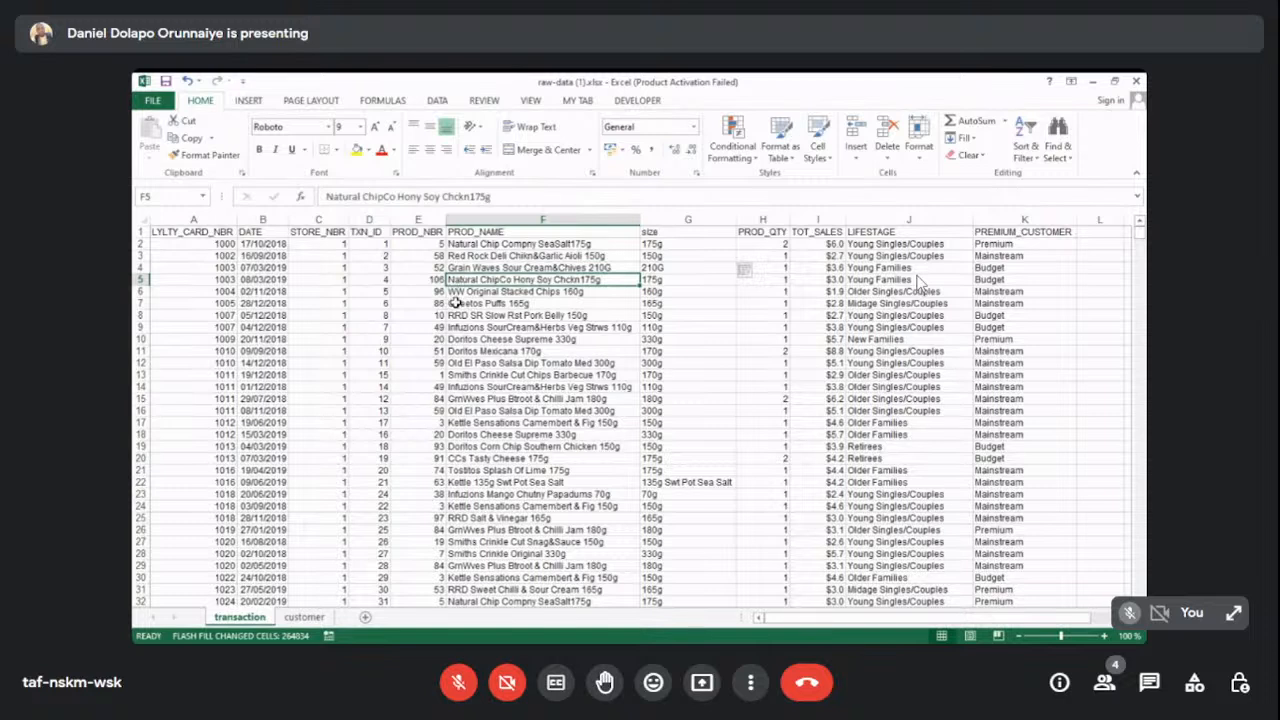
pyautogui.click(455, 338)
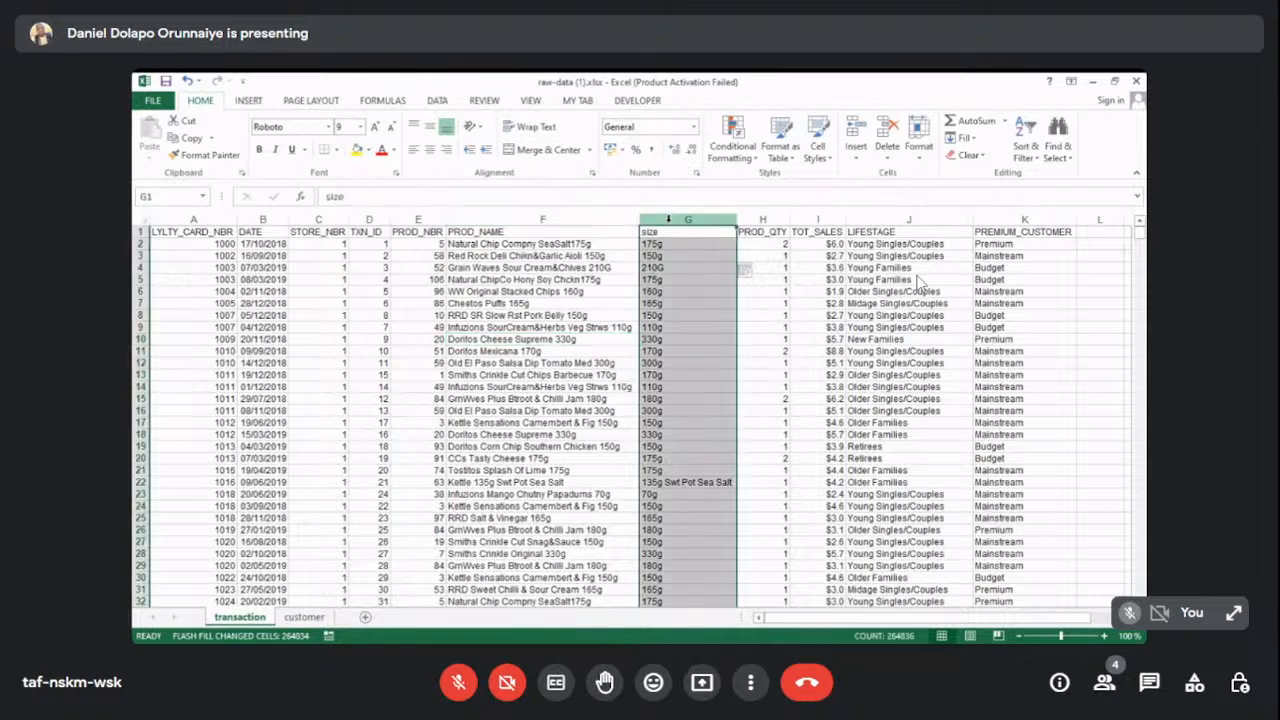
# Insert a new column between PROD_NAME and size and give it the header BRAND_NAME.
pyautogui.rightClick(672, 228)
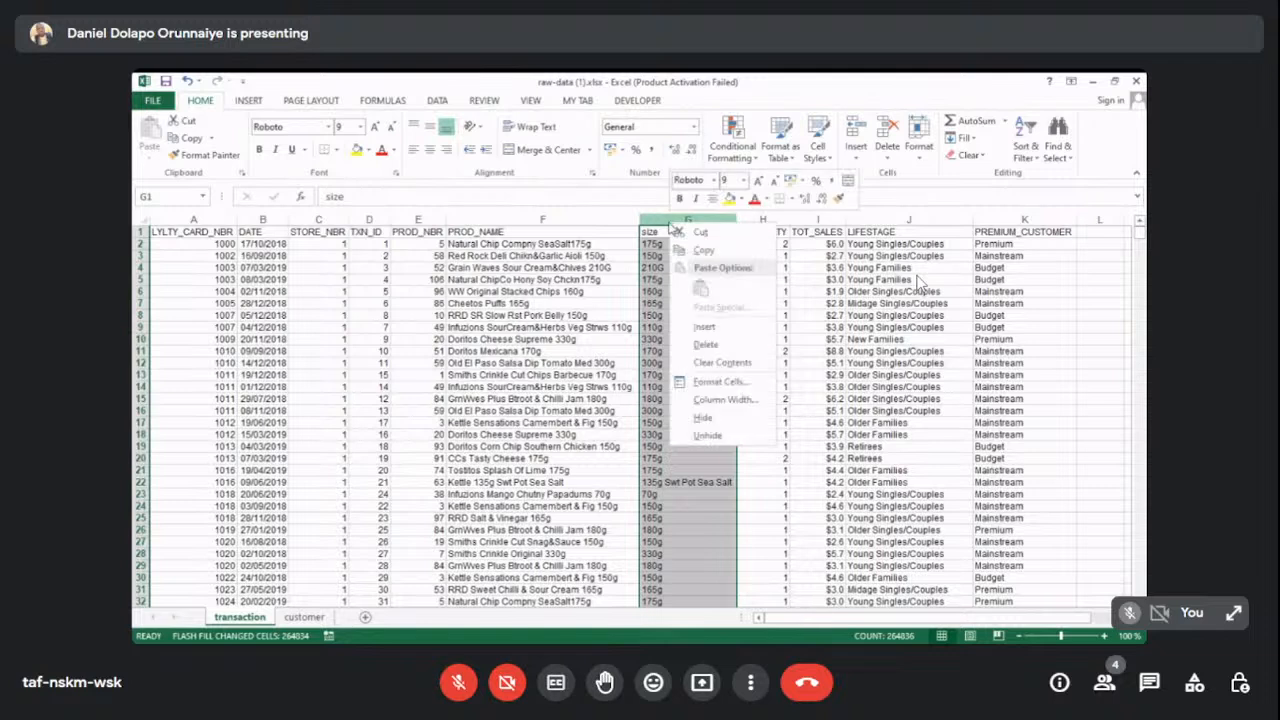
pyautogui.click(720, 330)
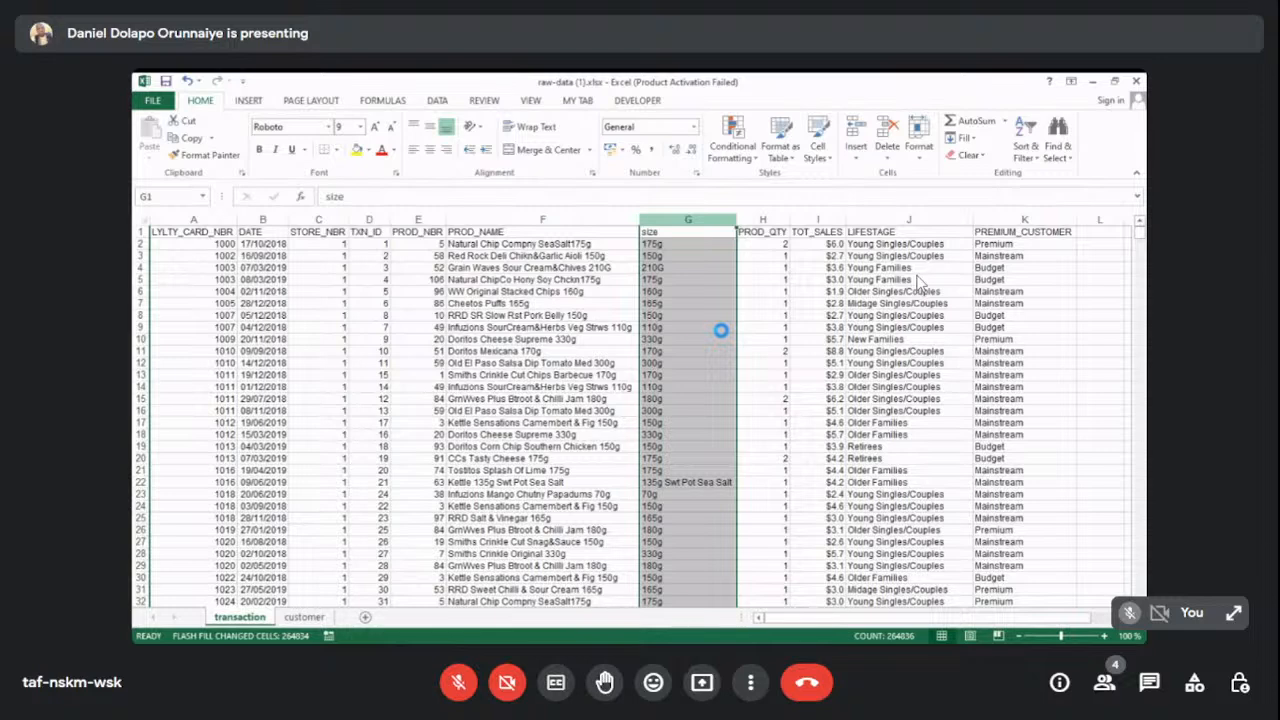
pyautogui.click(680, 233)
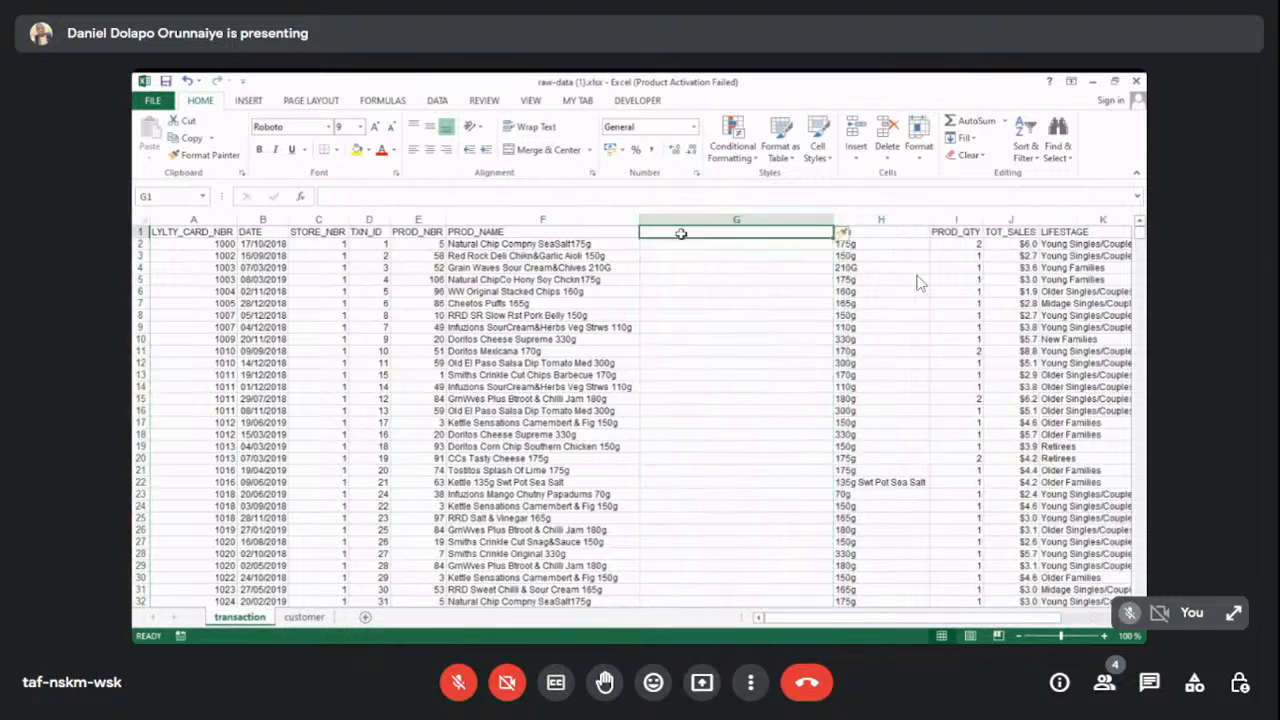
pyautogui.write('BRA')
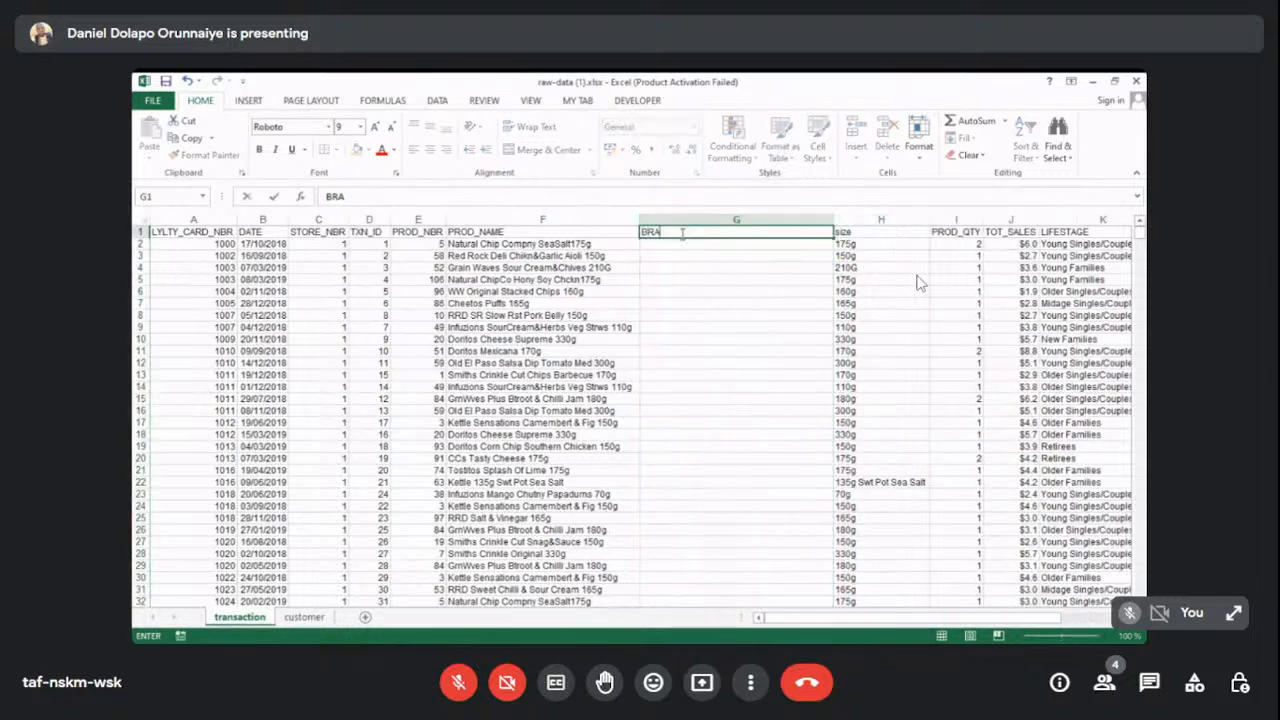
pyautogui.write('ND_NAME')
pyautogui.press('Return')
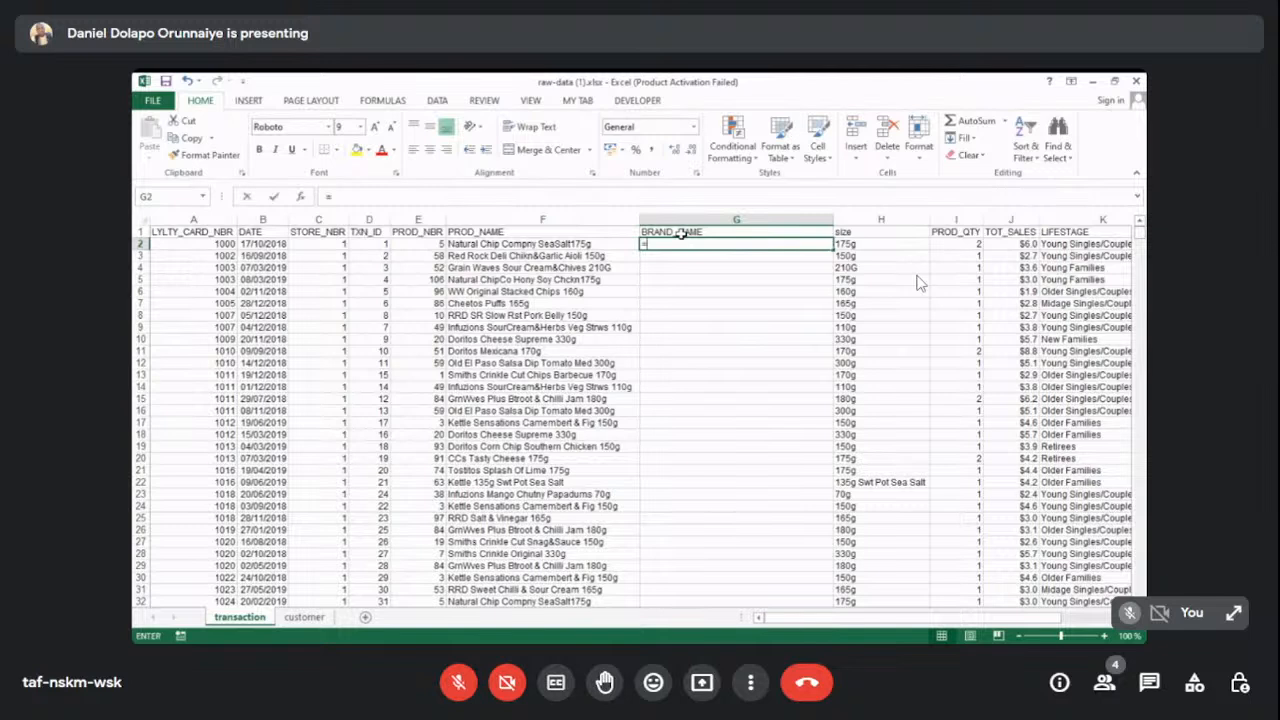
# Enter =LEFT(F2,10) in G2 to extract the first ten characters of the product name.
pyautogui.write('=LEF')
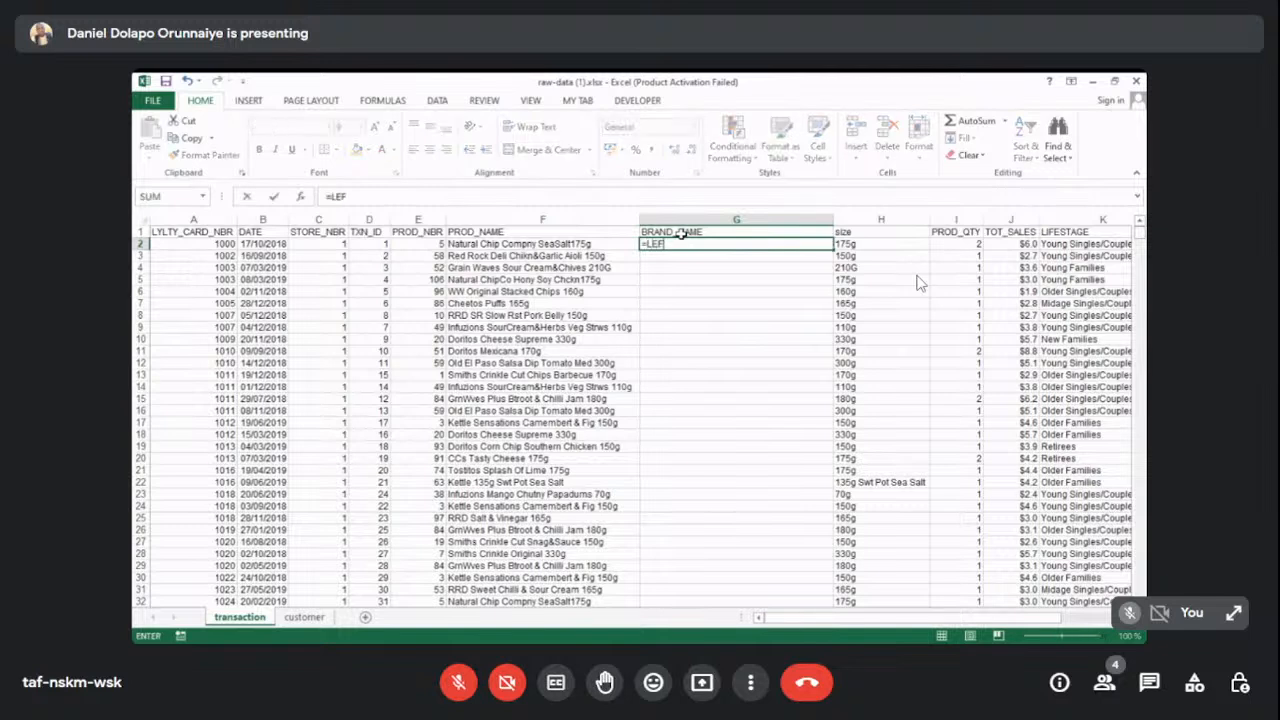
pyautogui.write('T(')
pyautogui.click(505, 246)
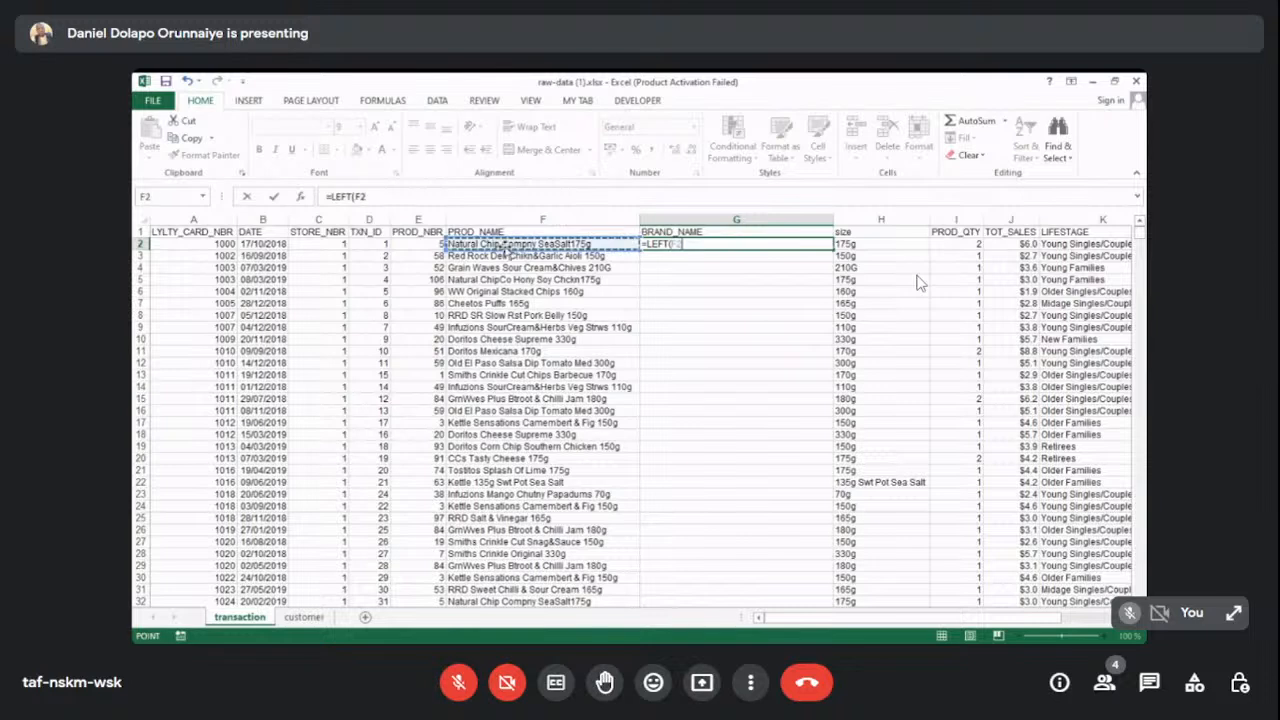
pyautogui.write(',')
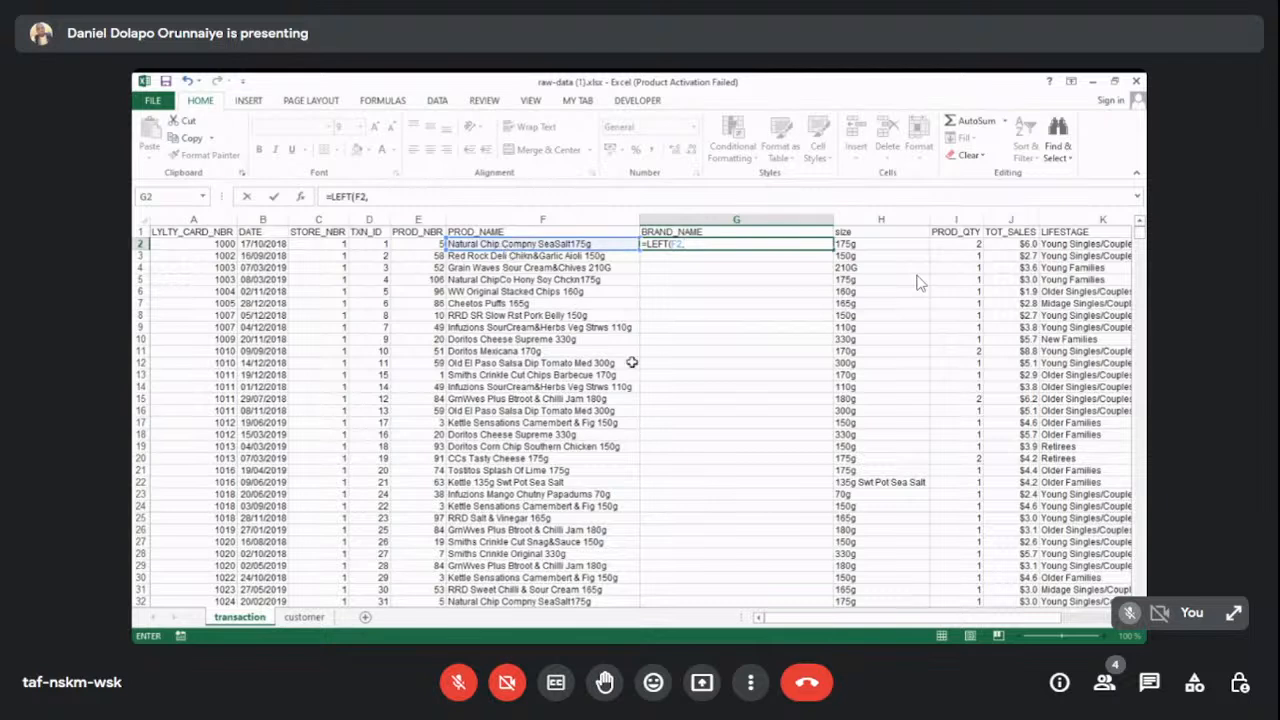
pyautogui.write('10)')
pyautogui.press('Return')
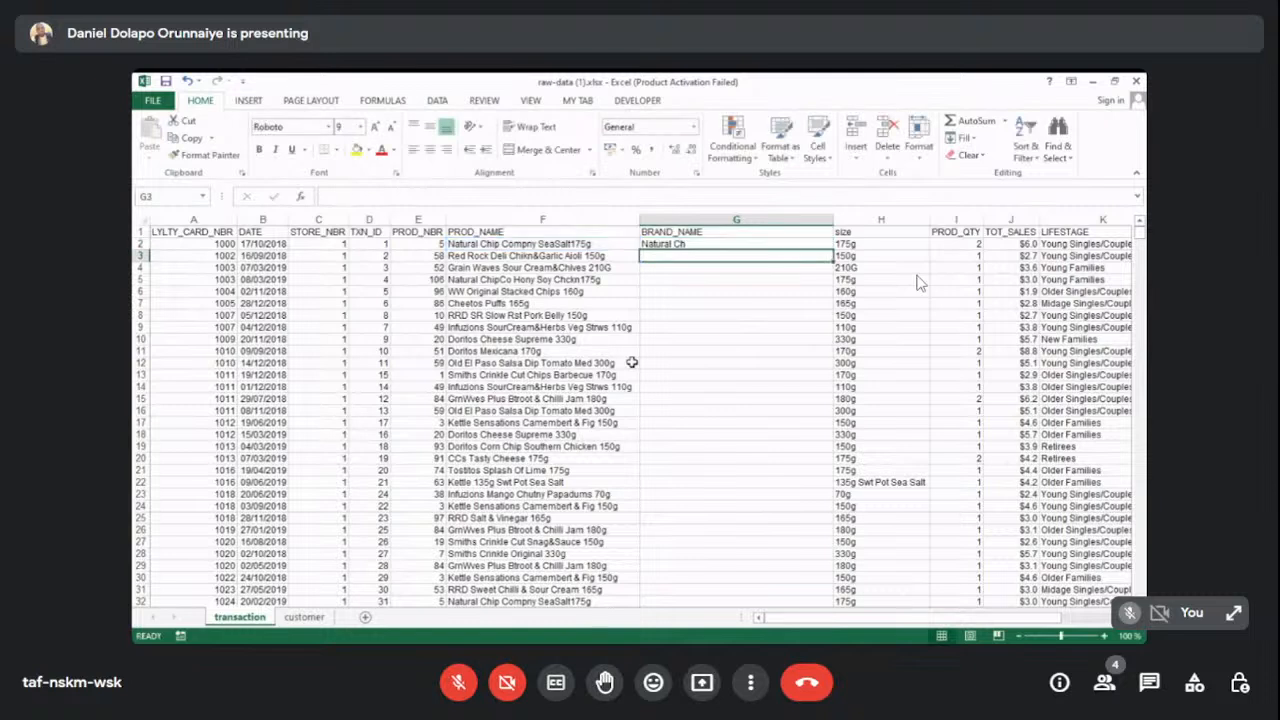
# Change the LEFT formula in G2 to extract seven characters.
pyautogui.click(704, 245)
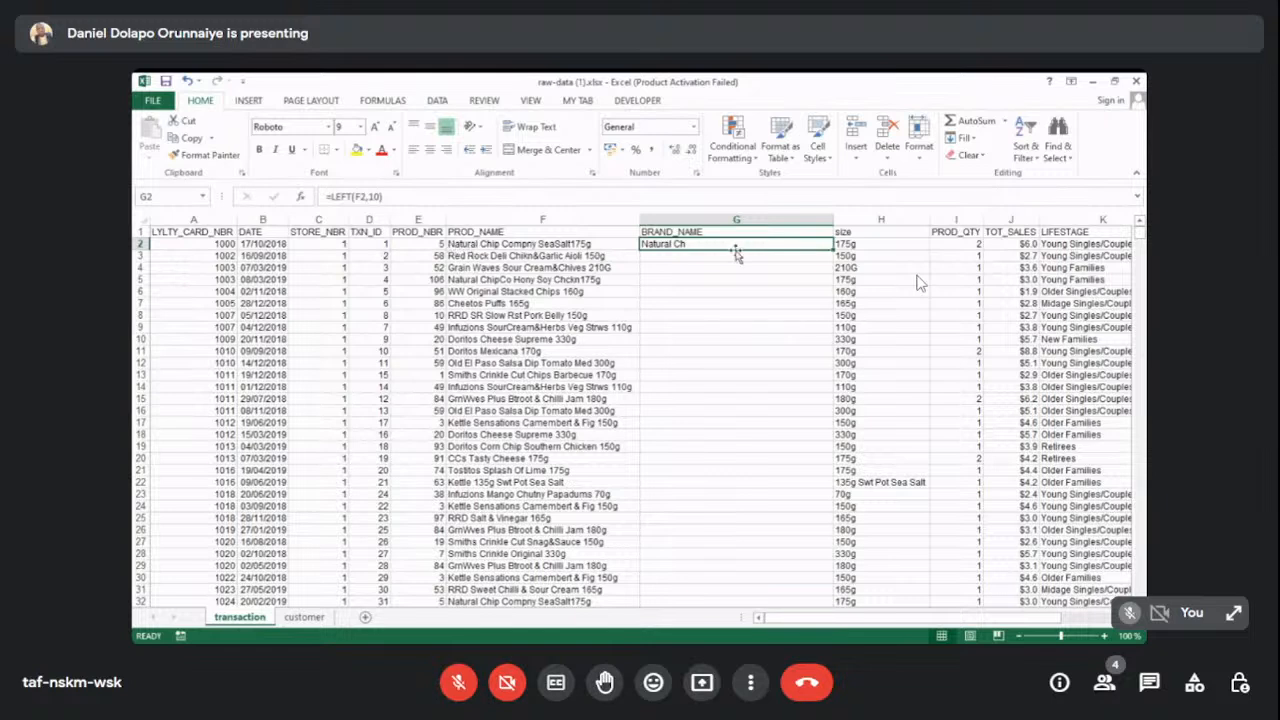
pyautogui.click(380, 197)
pyautogui.press('BackSpace')
pyautogui.press('BackSpace')
pyautogui.write('7')
pyautogui.press('Return')
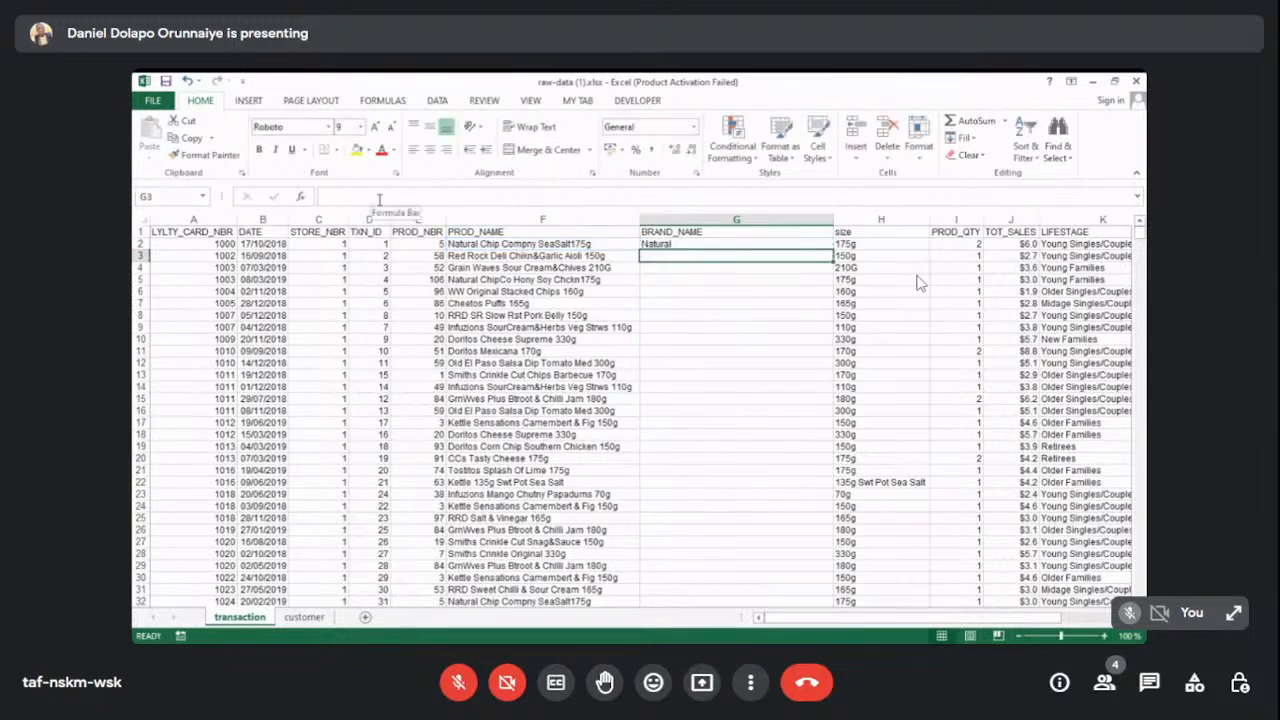
# Enter a LEFT formula in G3 that extracts the first three characters of F3.
pyautogui.write('=')
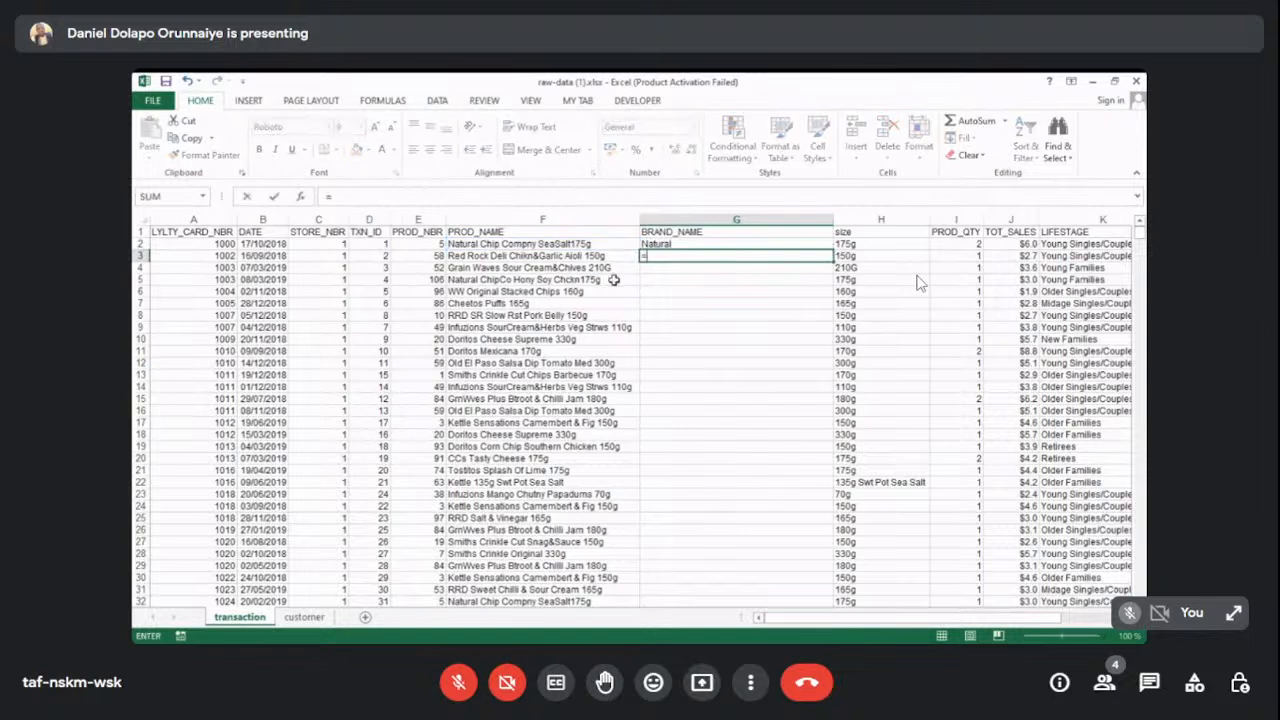
pyautogui.write('LEFT(')
pyautogui.click(571, 257)
pyautogui.write(',3')
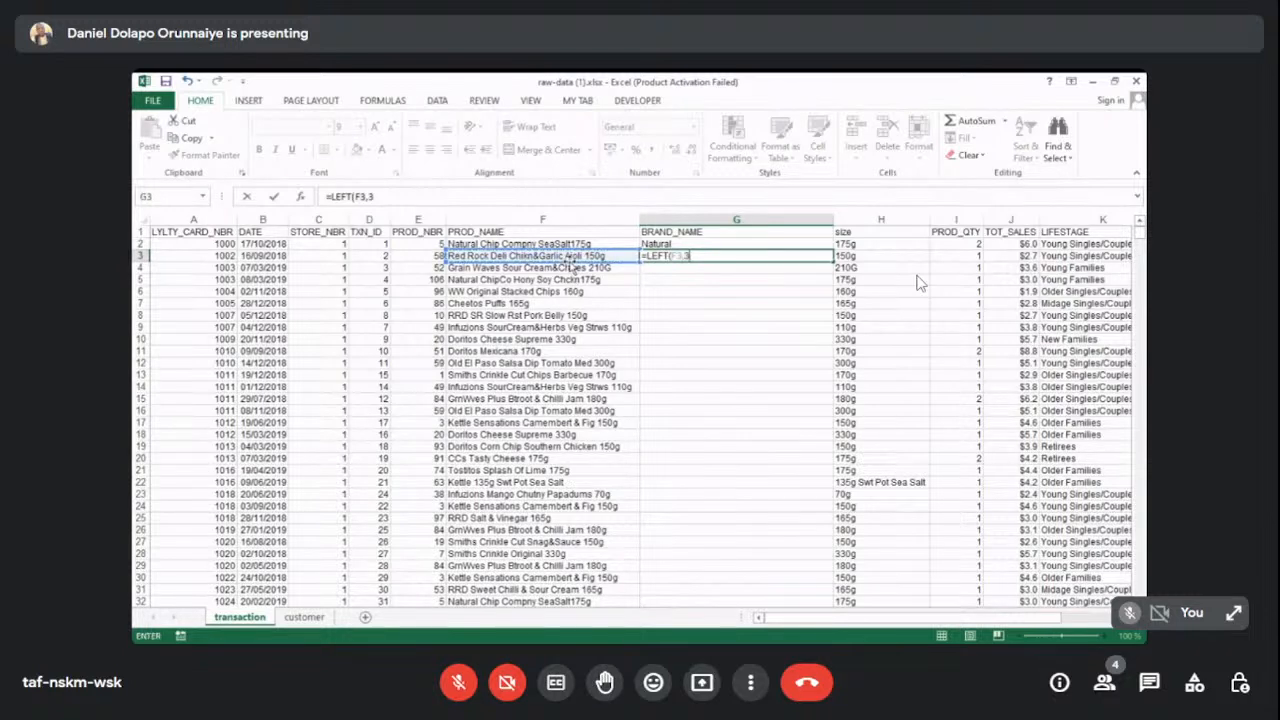
pyautogui.press('Return')
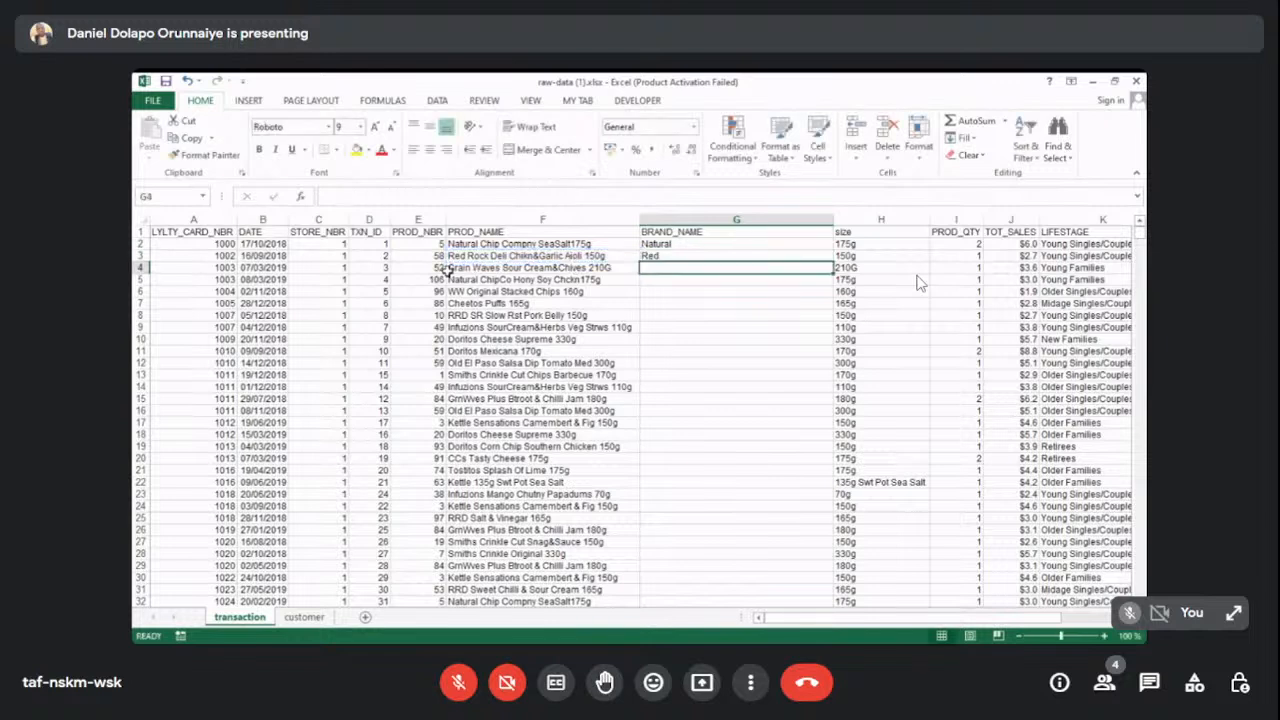
# Clear the fixed-length LEFT formulas from G2 and G3 under BRAND_NAME.
pyautogui.click(686, 245)
pyautogui.press('Delete')
pyautogui.press('Down')
pyautogui.press('Delete')
# Enter =LEFT(F2,SEARCH(" ",F2)-1) in G2 to extract the product name's first word.
pyautogui.click(686, 245)
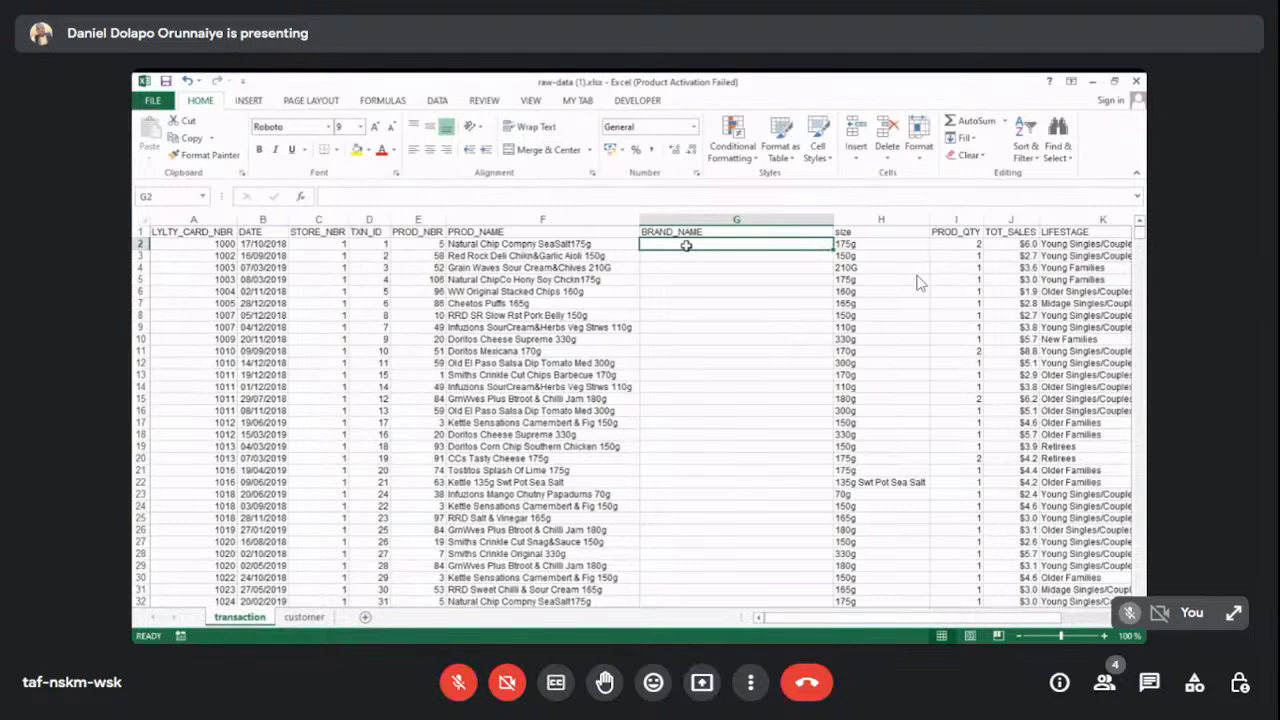
pyautogui.write('=LEF')
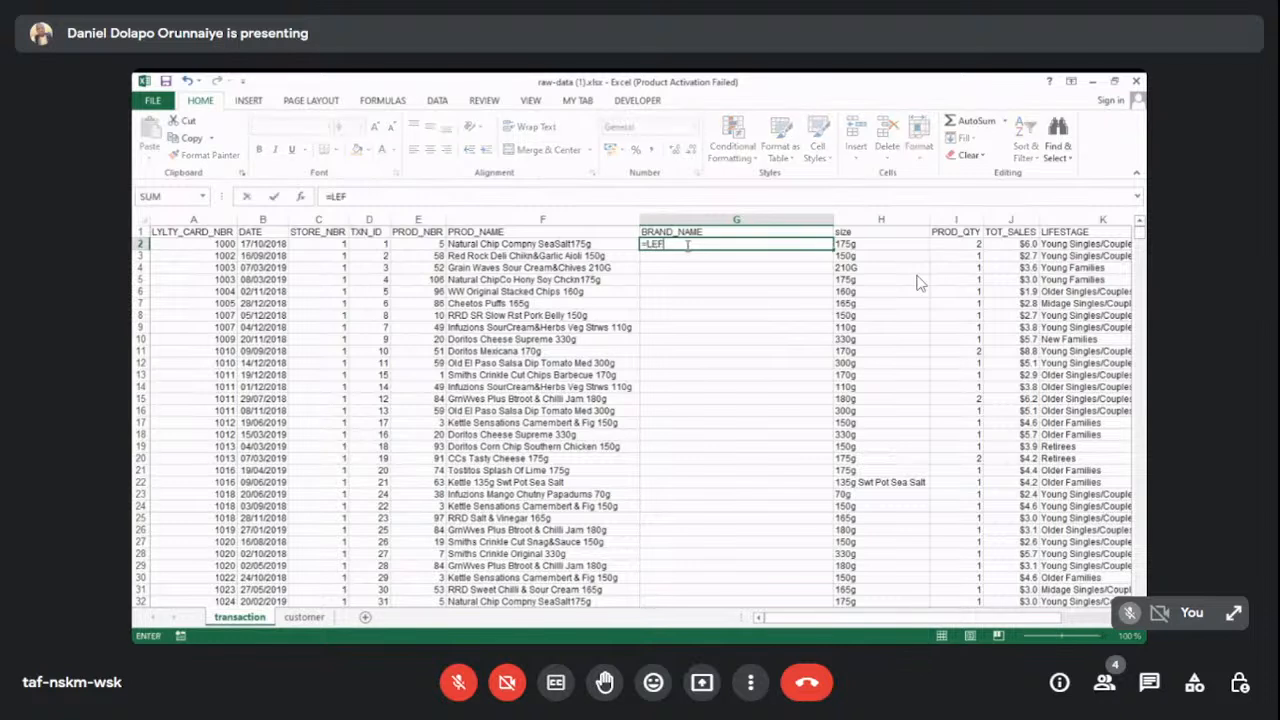
pyautogui.write('T(')
pyautogui.click(552, 245)
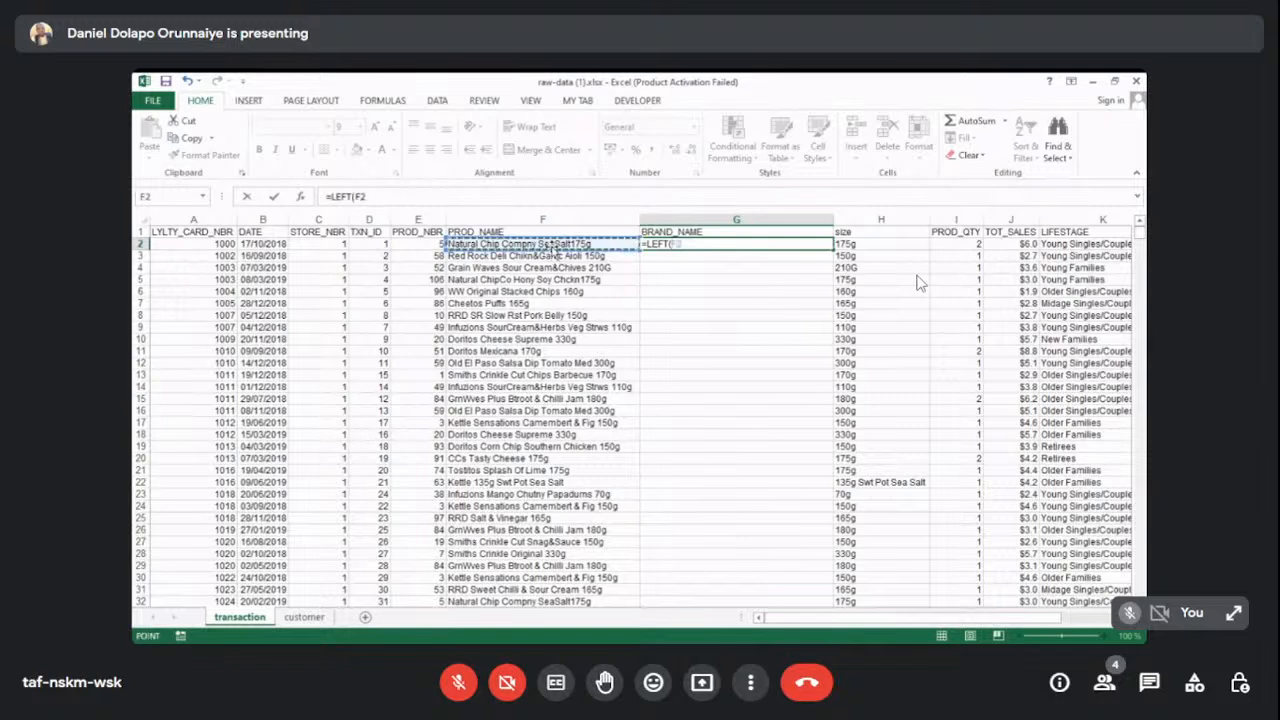
pyautogui.write(',SEC')
pyautogui.press('BackSpace')
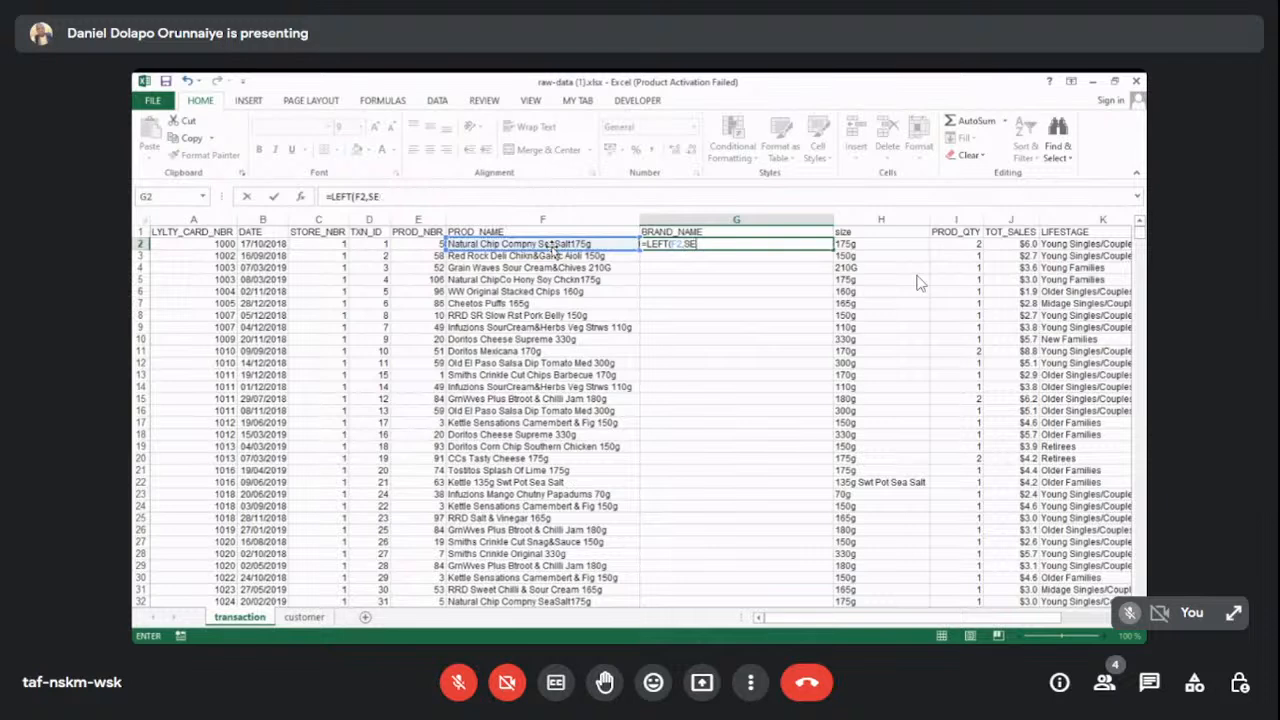
pyautogui.write('ARCH(" ",')
pyautogui.click(545, 244)
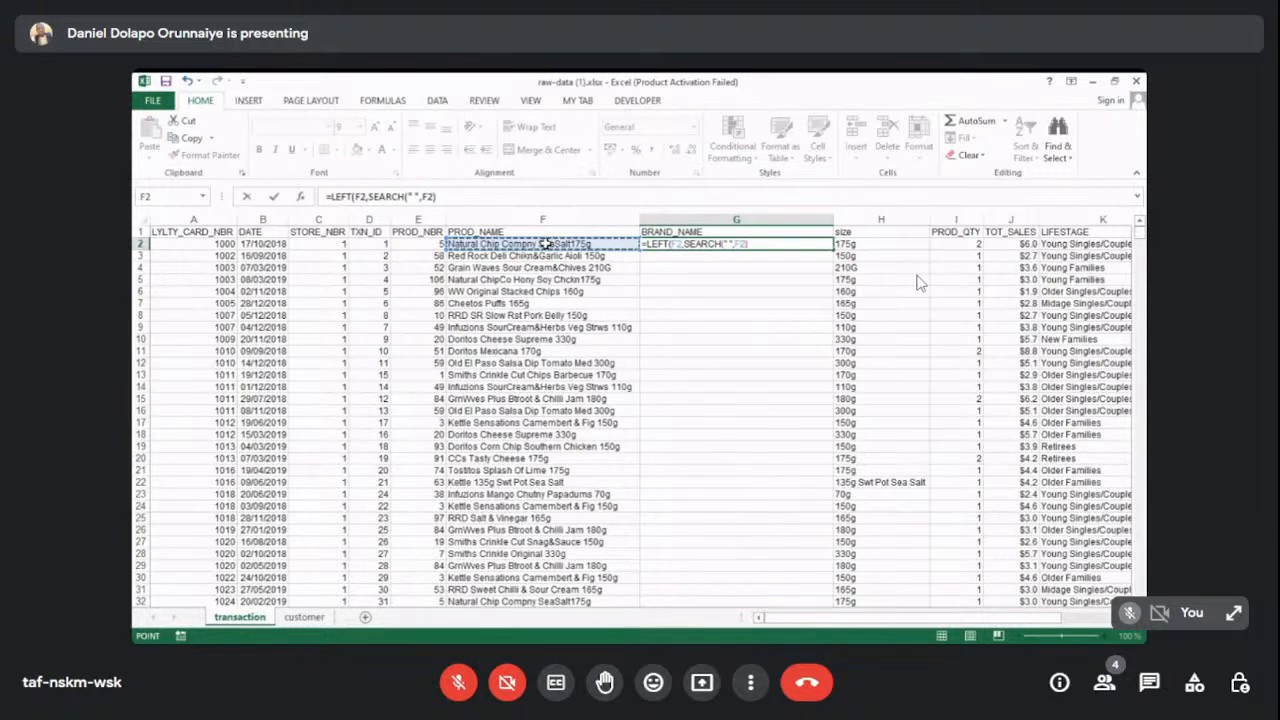
pyautogui.write(')')
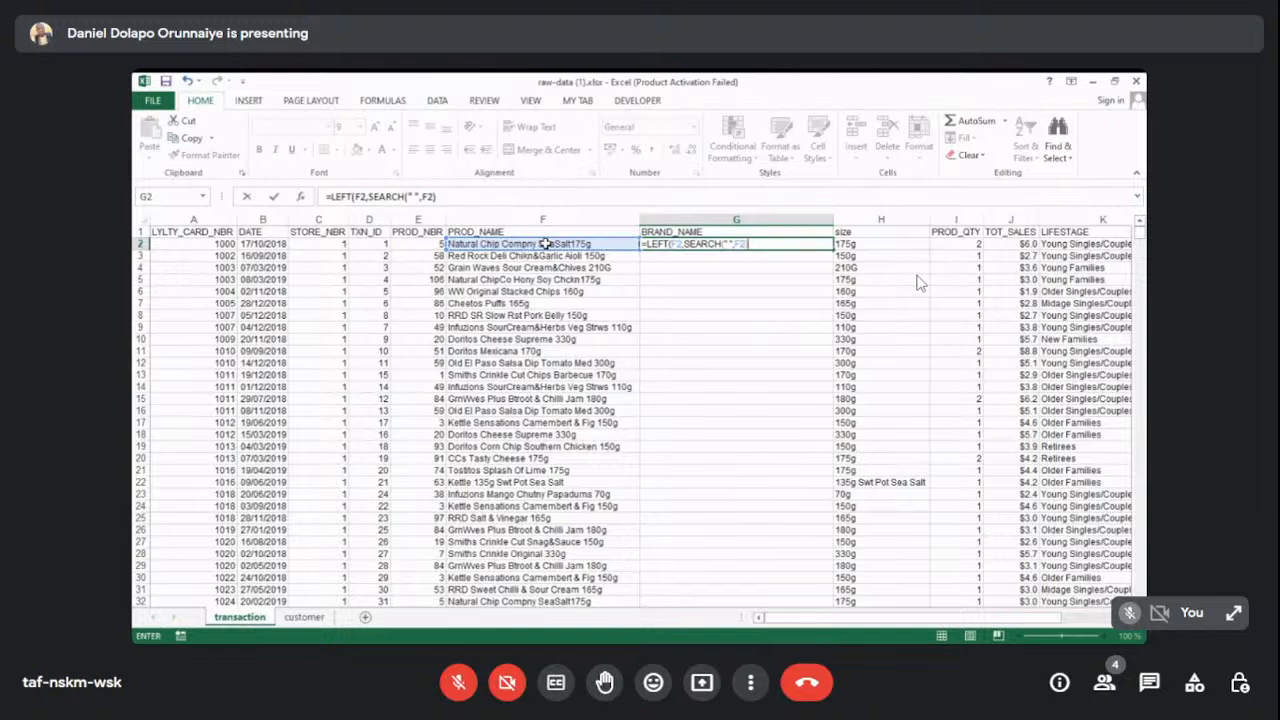
pyautogui.write('-1)')
pyautogui.press('Return')
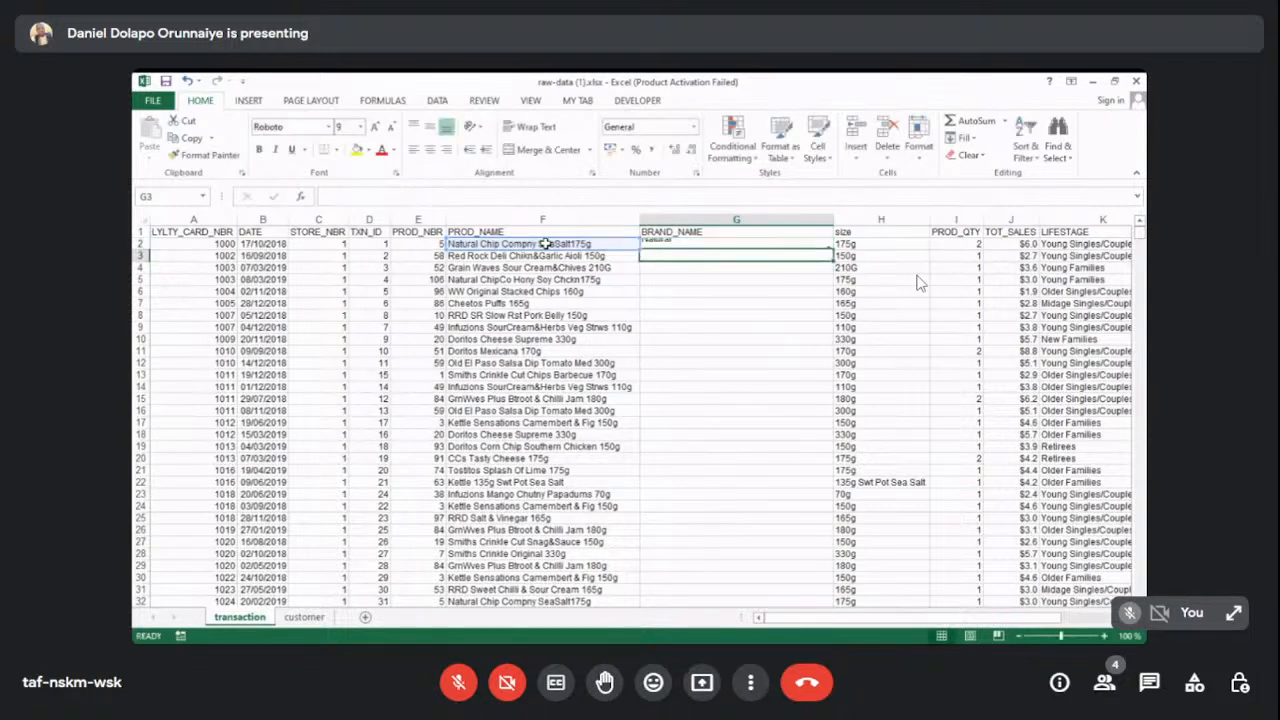
# Examine the BRAND_NAME formula in G2 and compare it with the product names in F2 and F3.
pyautogui.click(690, 245)
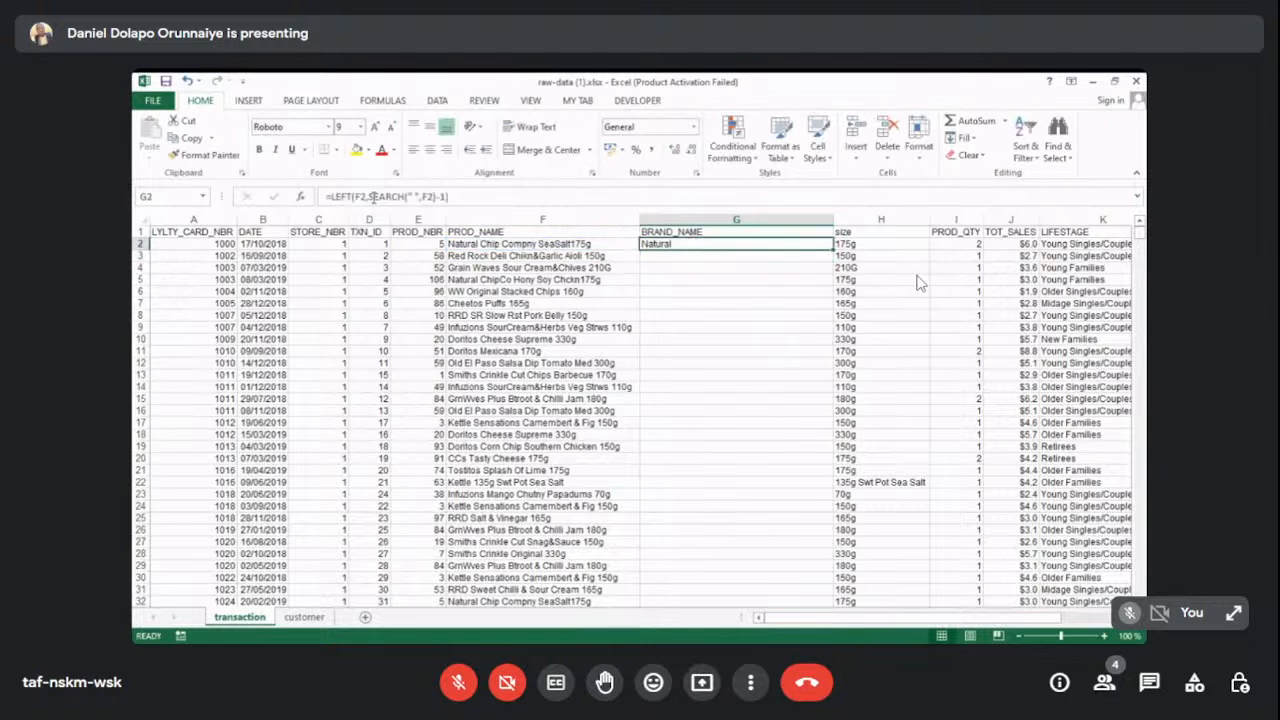
pyautogui.click(453, 247)
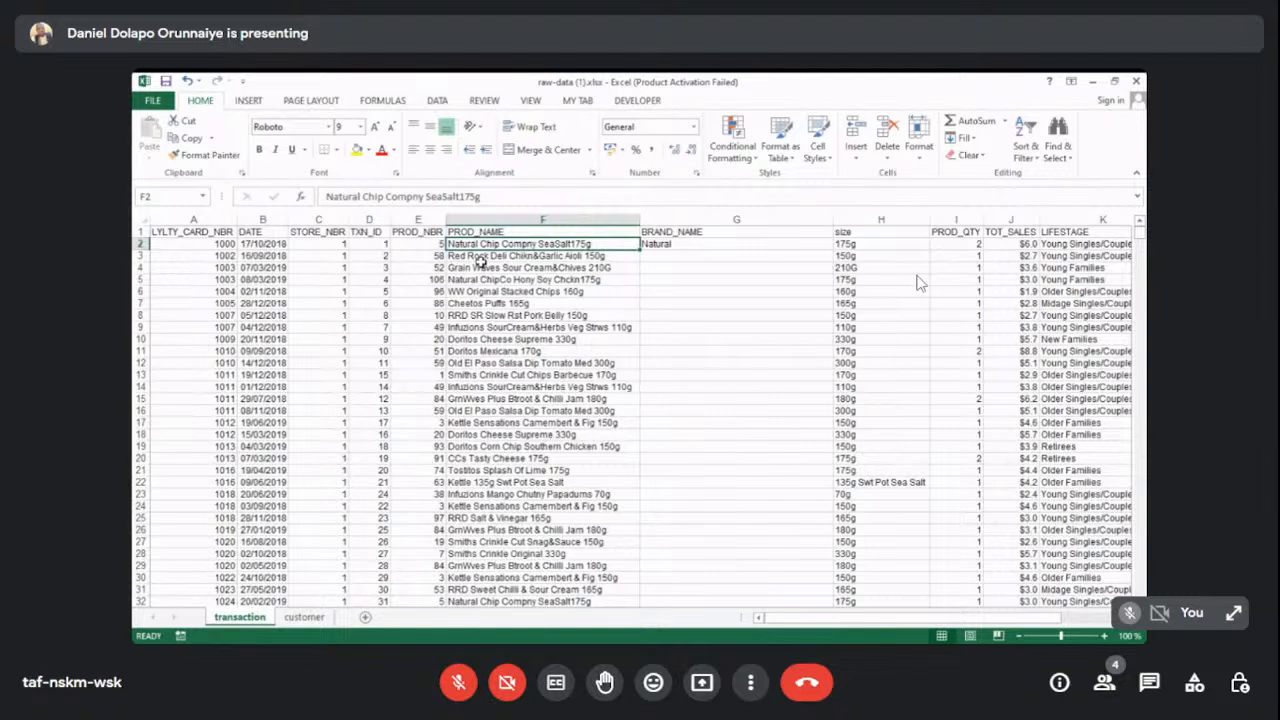
pyautogui.click(462, 259)
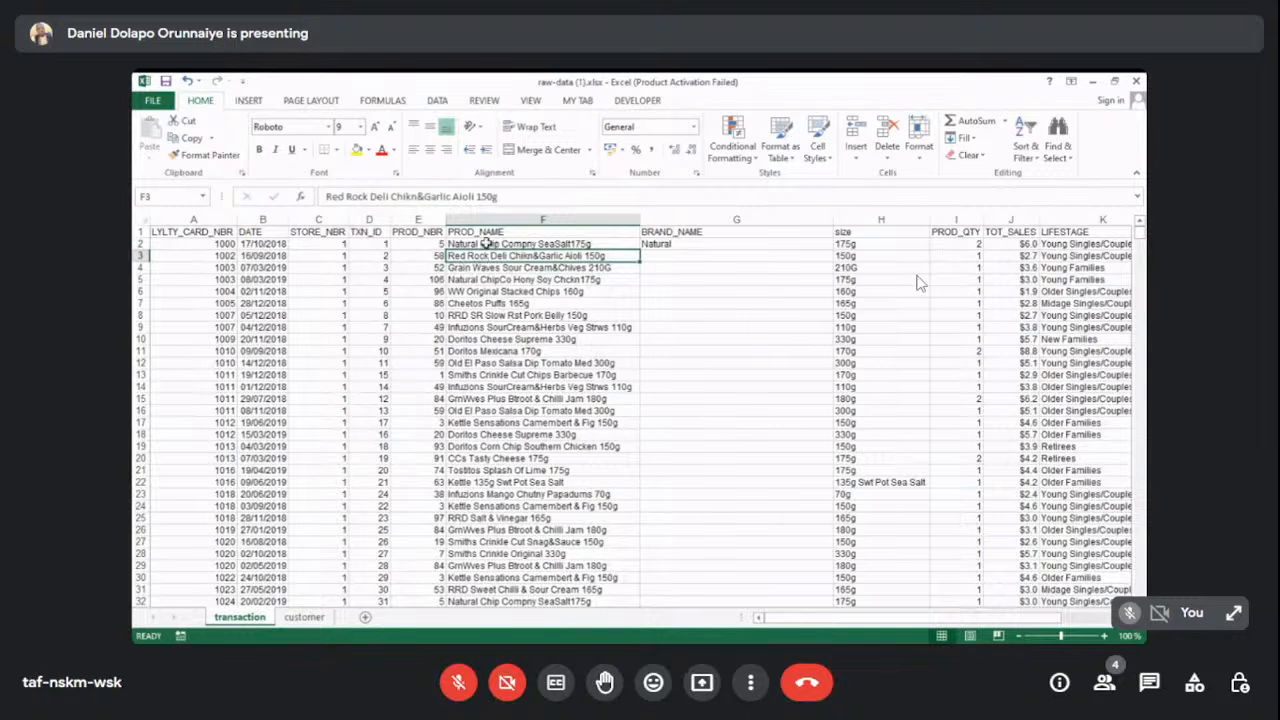
# Fill the first-word formula from G2 down the whole BRAND_NAME column and autofit column G, including its header.
pyautogui.click(677, 244)
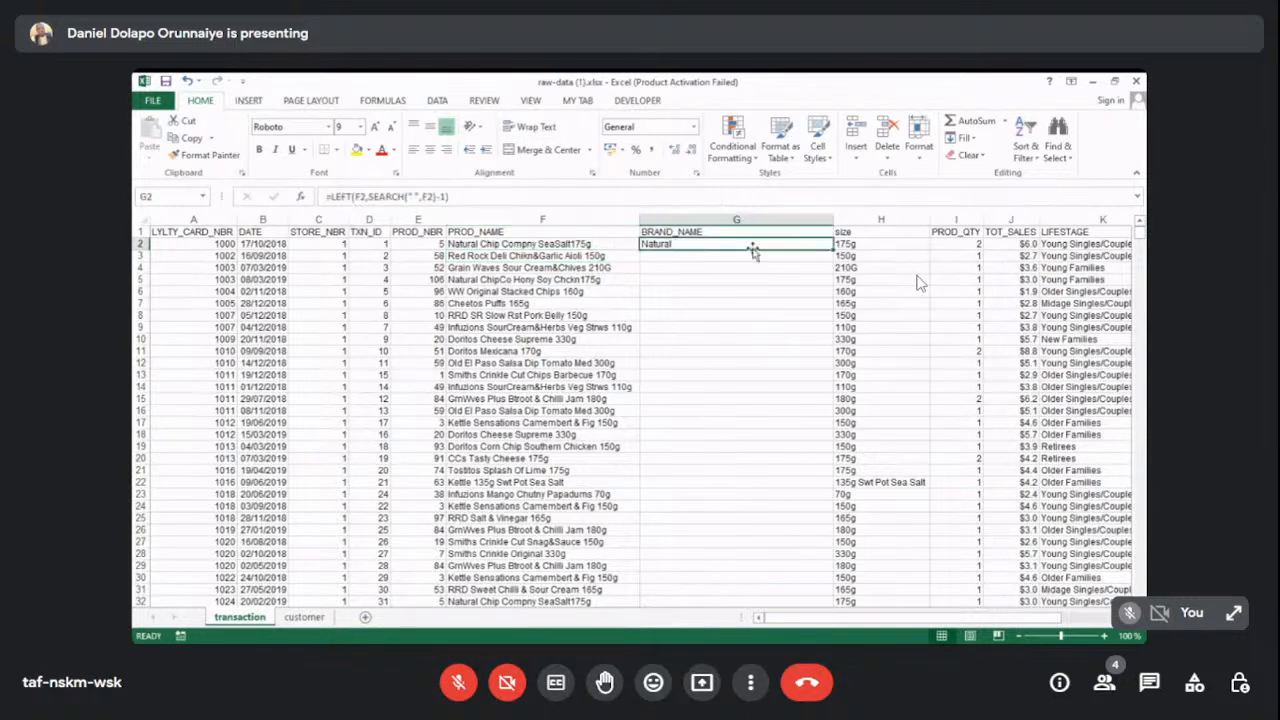
pyautogui.doubleClick(834, 250)
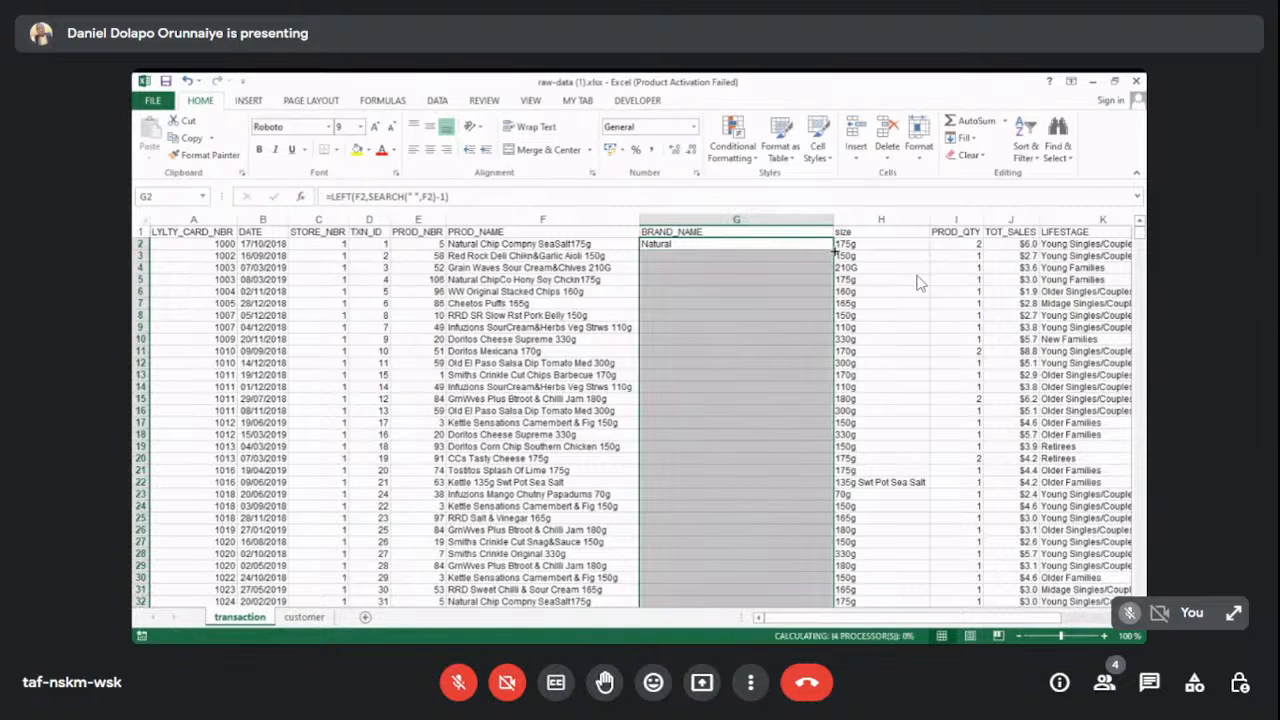
pyautogui.click(834, 218)
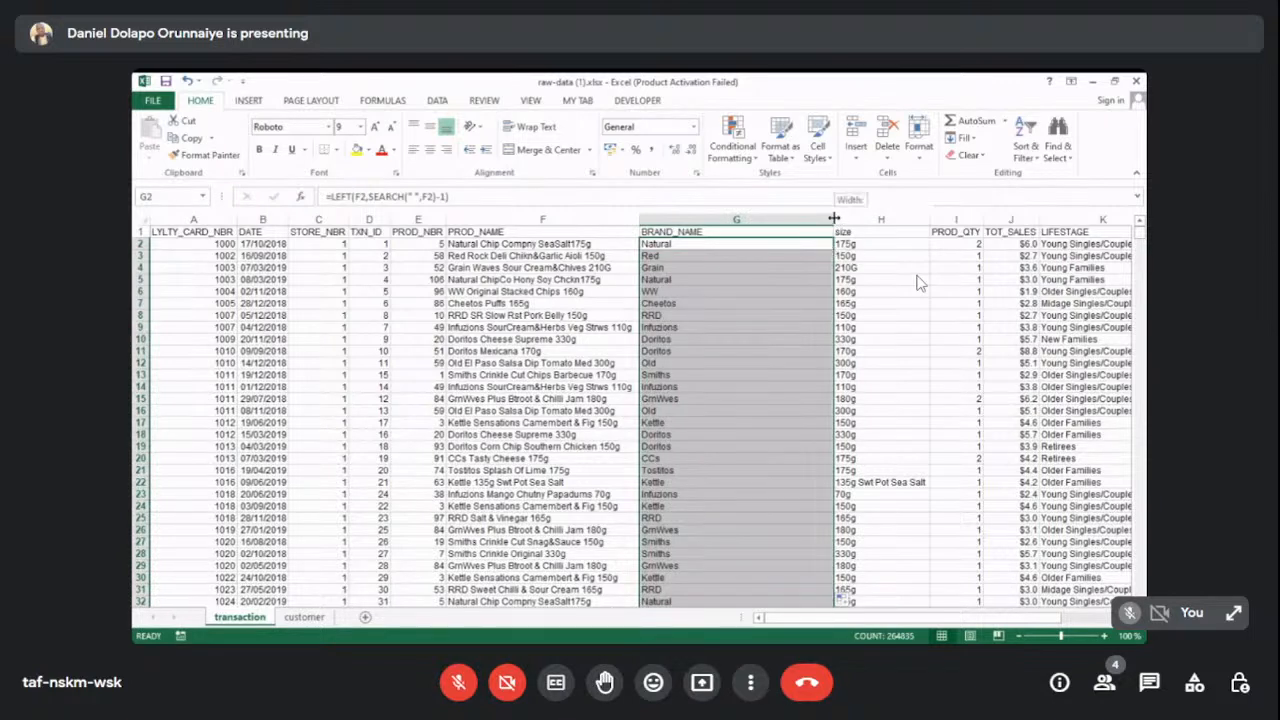
pyautogui.click(919, 148)
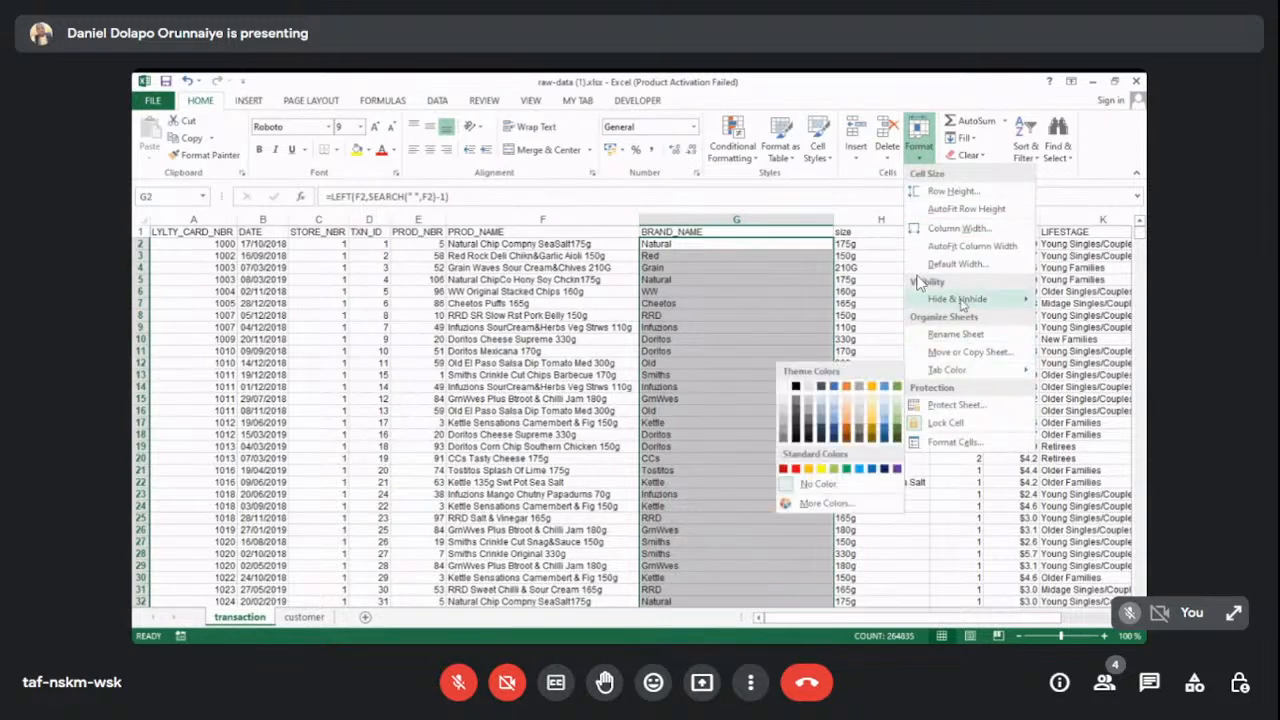
pyautogui.click(963, 265)
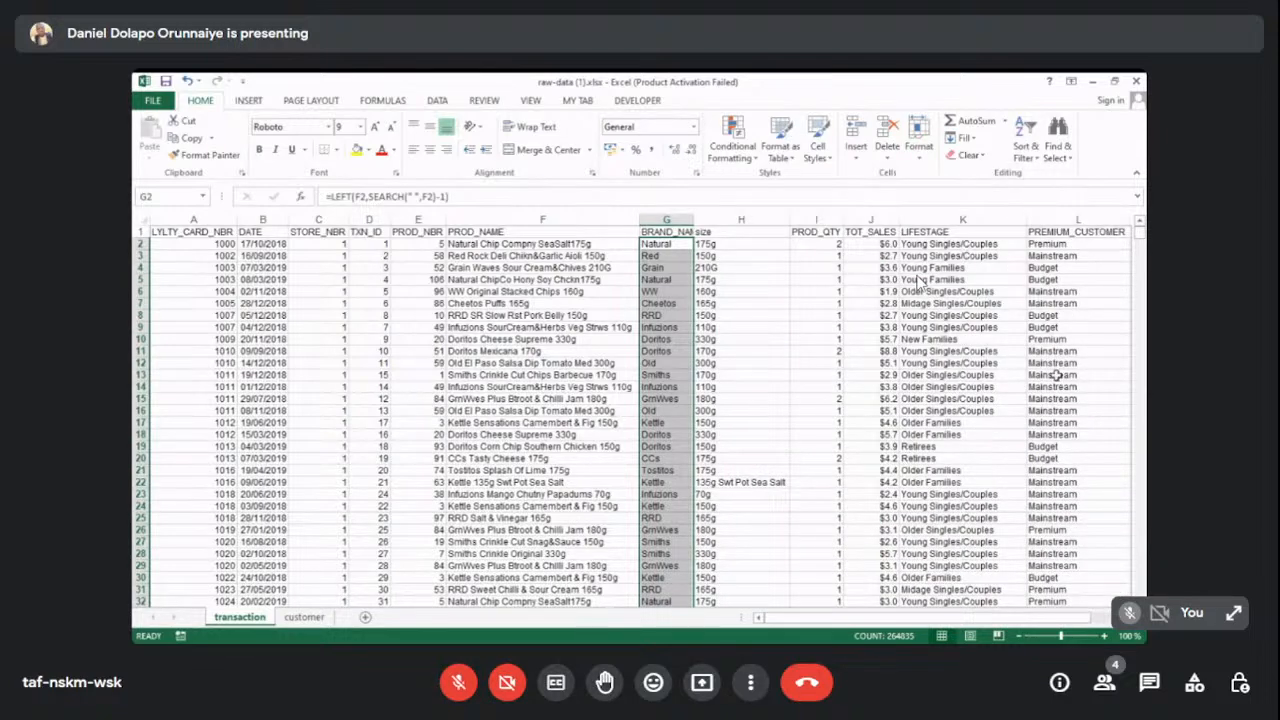
pyautogui.click(667, 219)
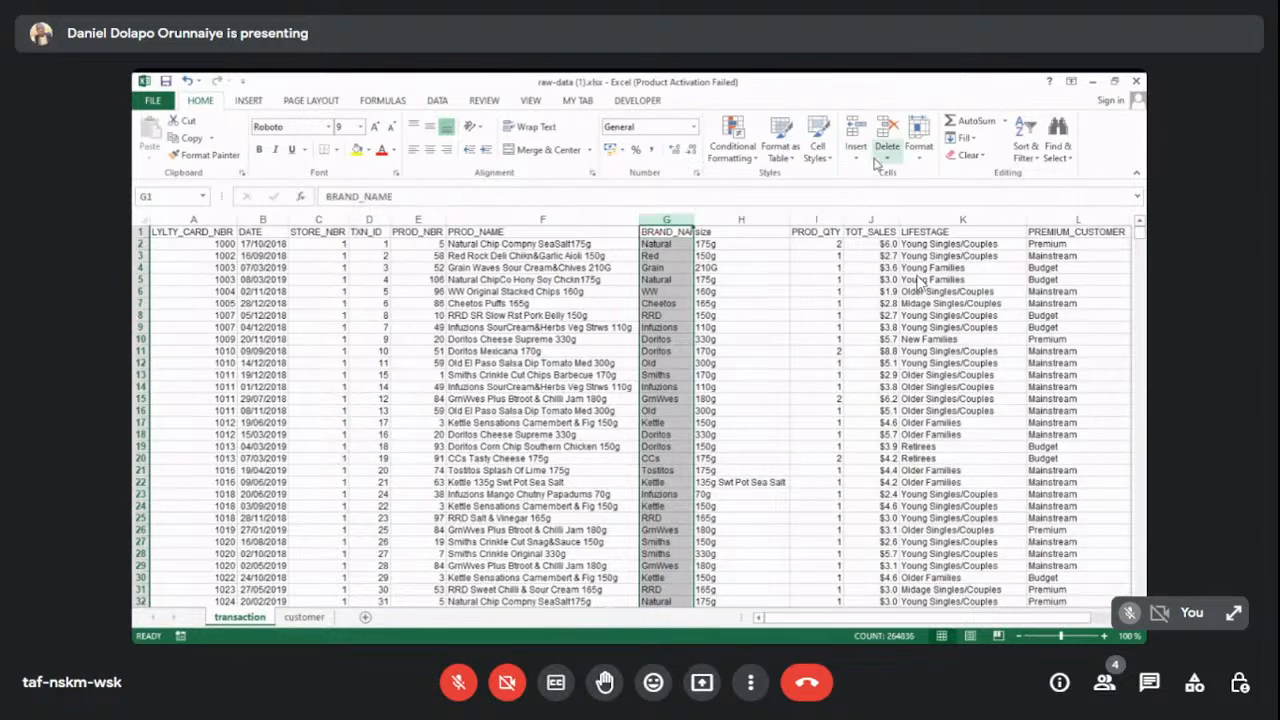
pyautogui.click(919, 150)
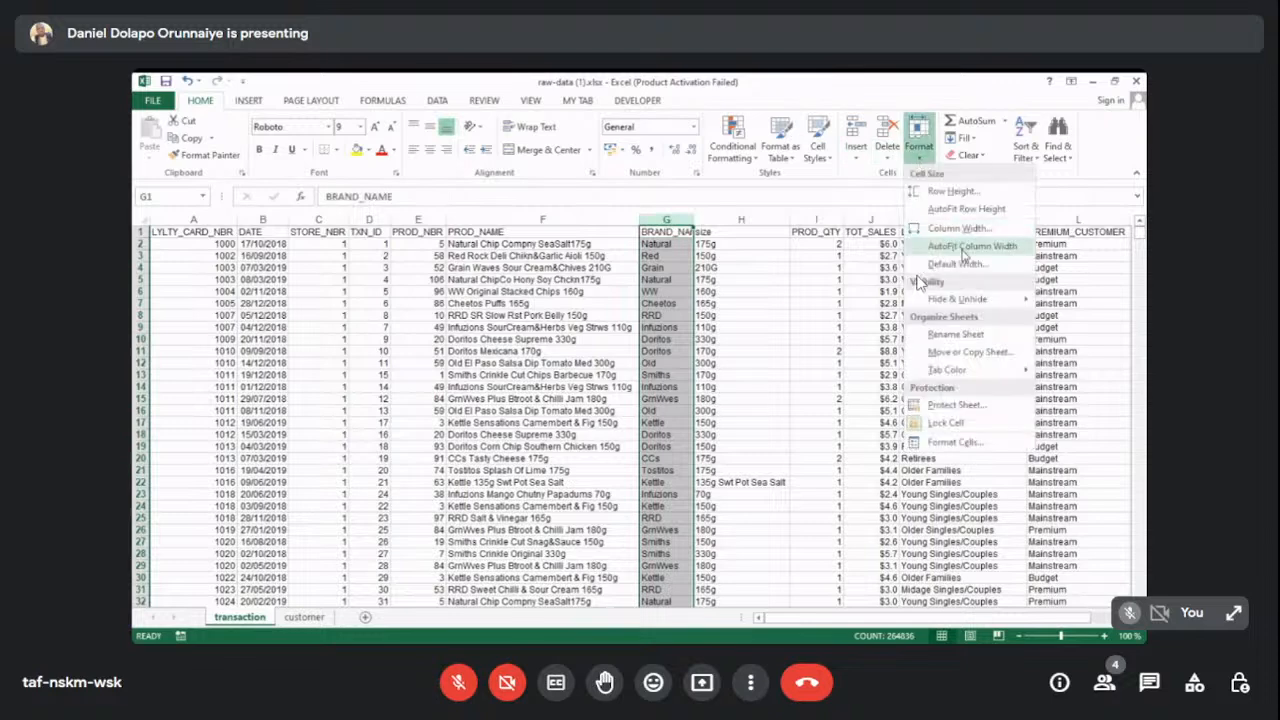
pyautogui.click(965, 247)
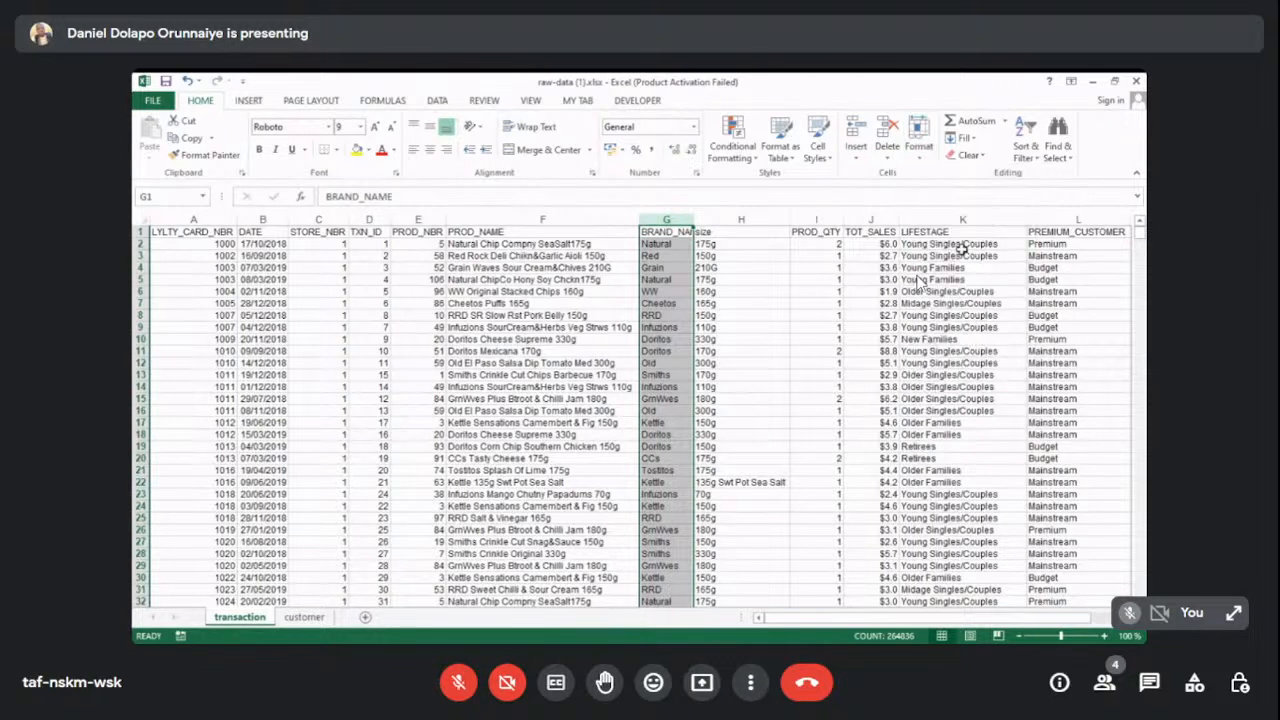
# Return to cell A1 of the transaction sheet and save the workbook.
pyautogui.click(674, 269)
pyautogui.hotkey('ctrl', 'Up')
pyautogui.press('Left')
pyautogui.hotkey('ctrl', 'Left')
pyautogui.hotkey('ctrl', 's')
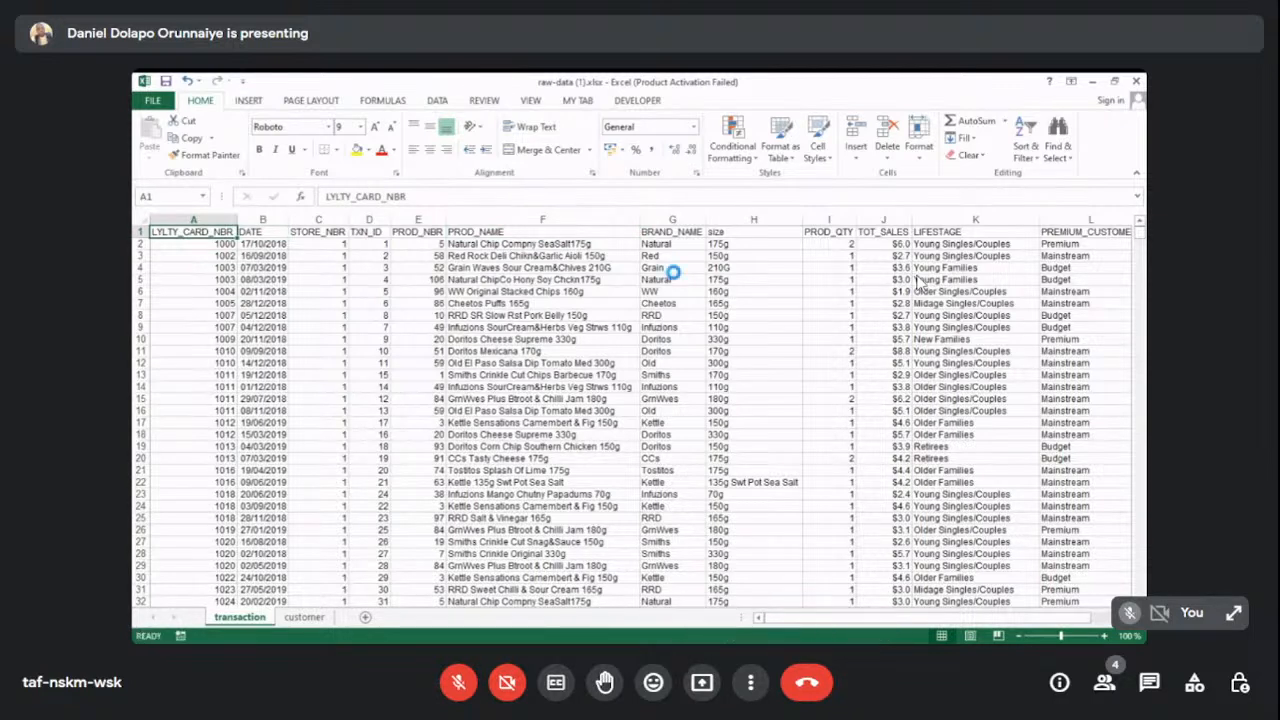
pyautogui.click(533, 214)
pyautogui.click(533, 214)
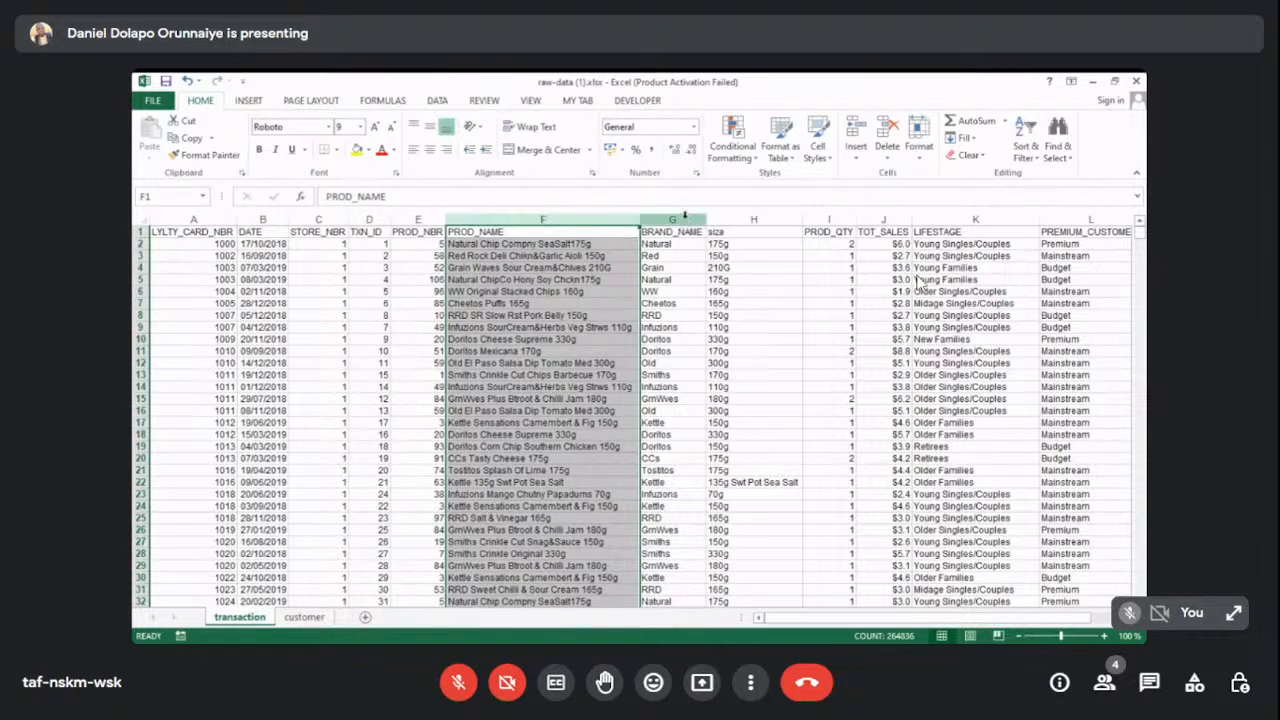
pyautogui.click(685, 214)
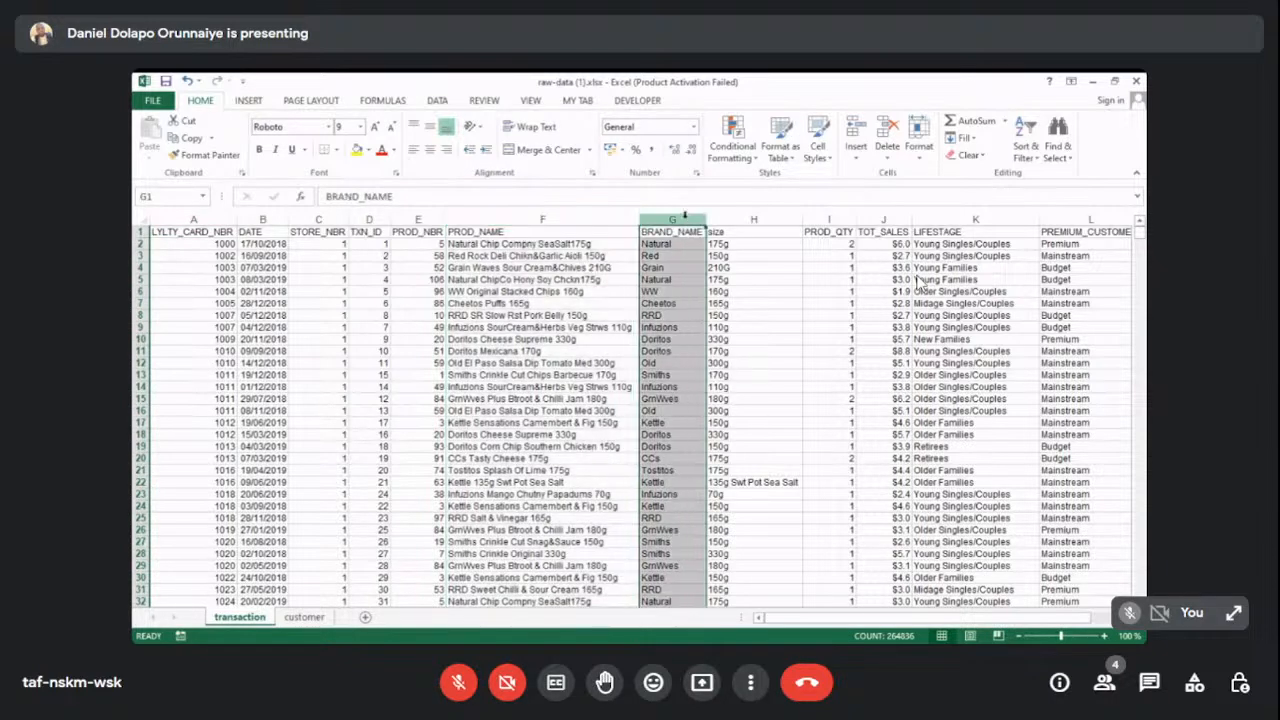
pyautogui.click(740, 217)
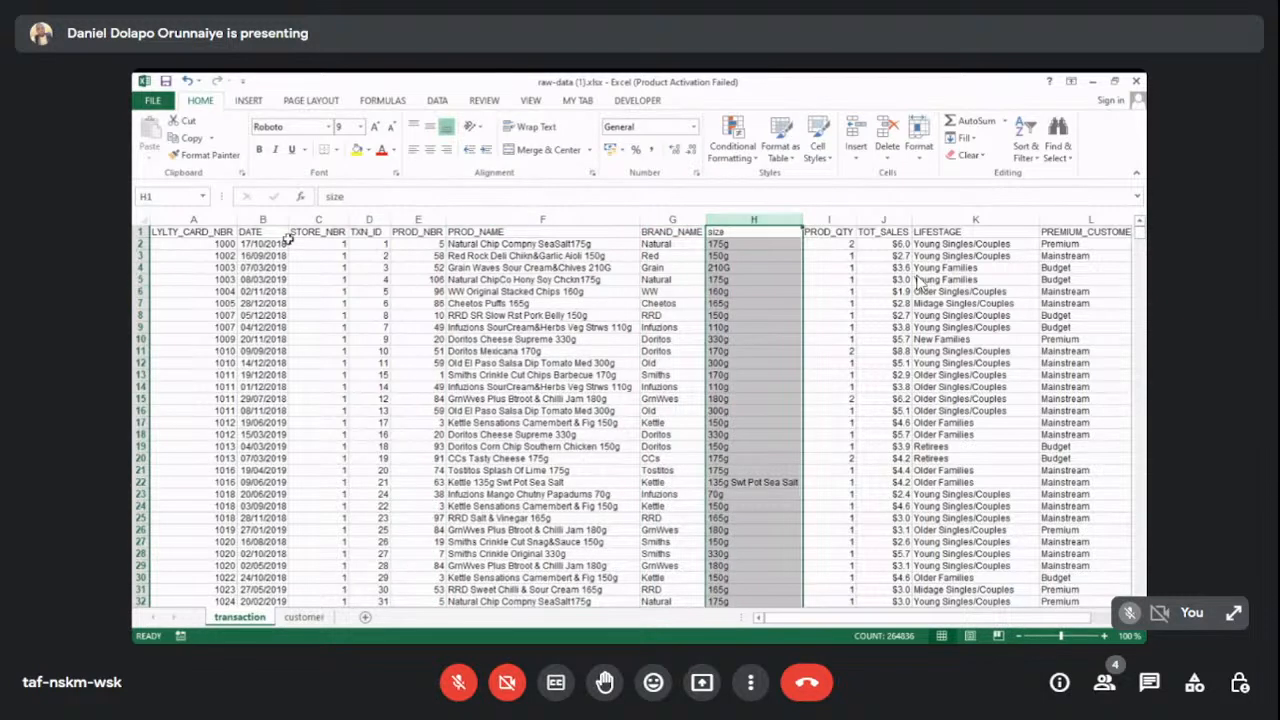
# Try deleting the PROD_NAME column that the brand formulas refer to, and undo the deletion.
pyautogui.click(485, 214)
pyautogui.rightClick(486, 217)
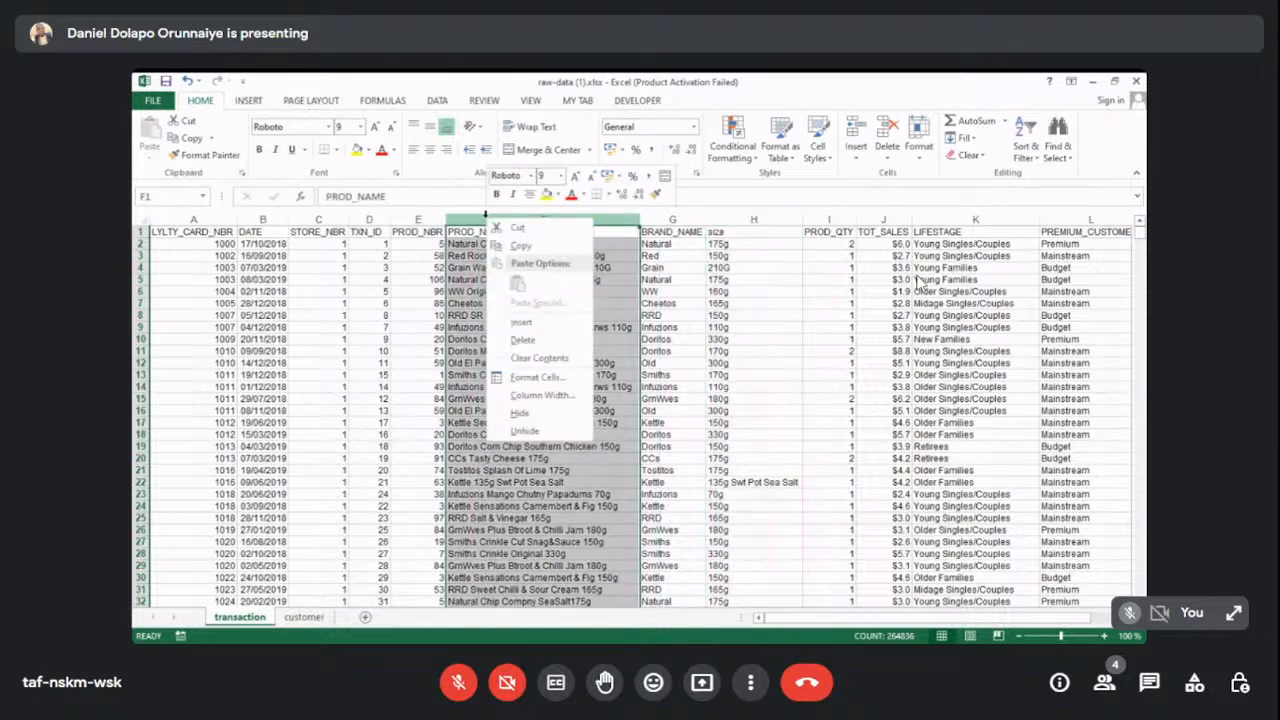
pyautogui.click(524, 341)
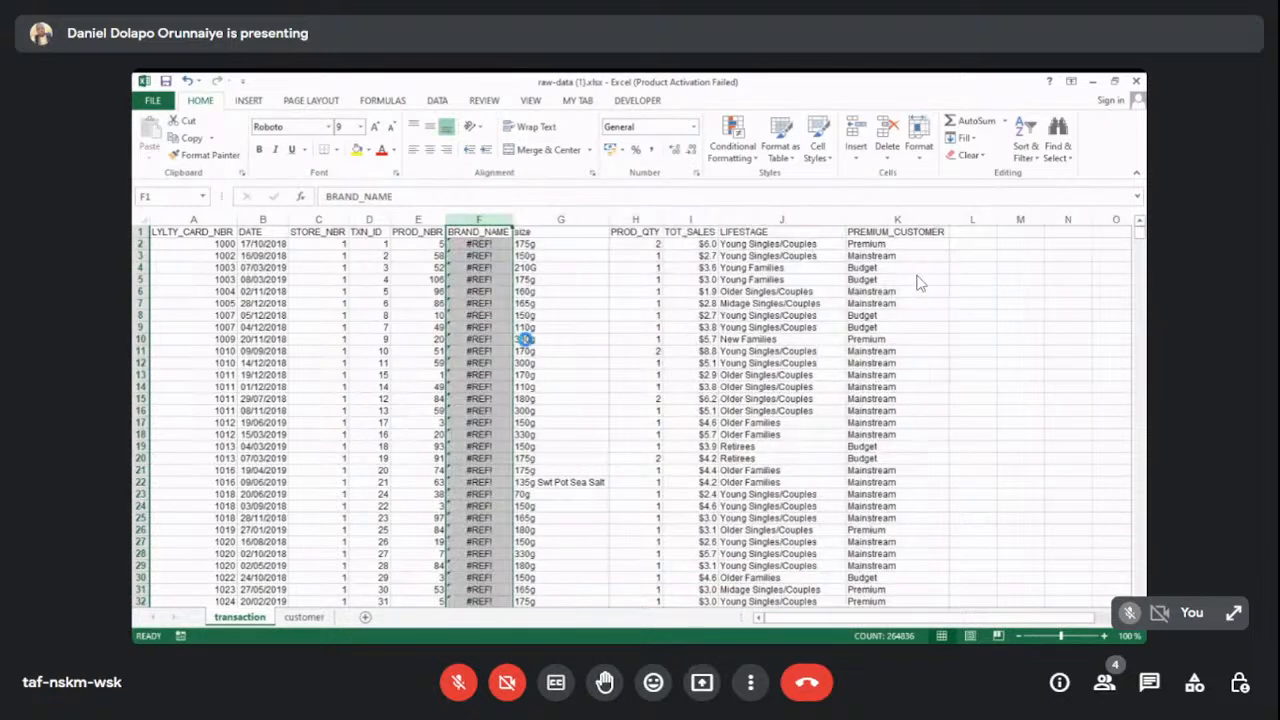
pyautogui.hotkey('ctrl', 'z')
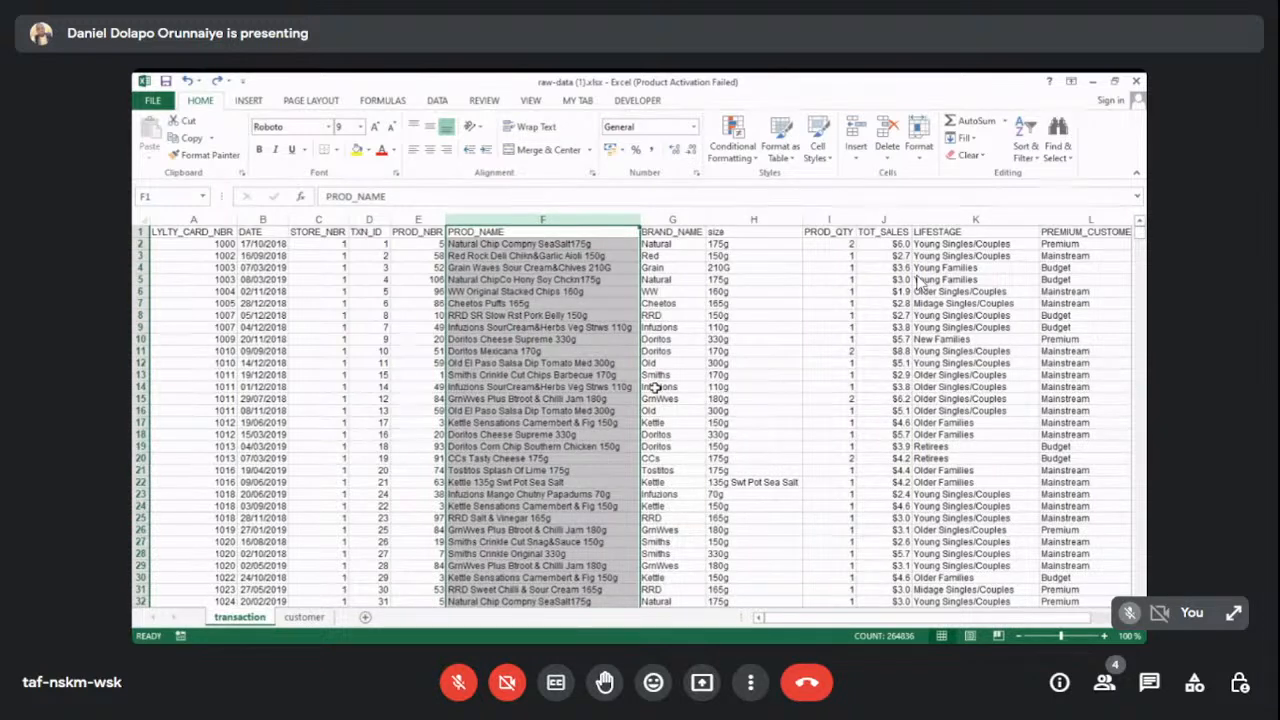
# Switch to Google Meet and send the in-call message "No question sir".
pyautogui.hotkey('alt', 'Tab')
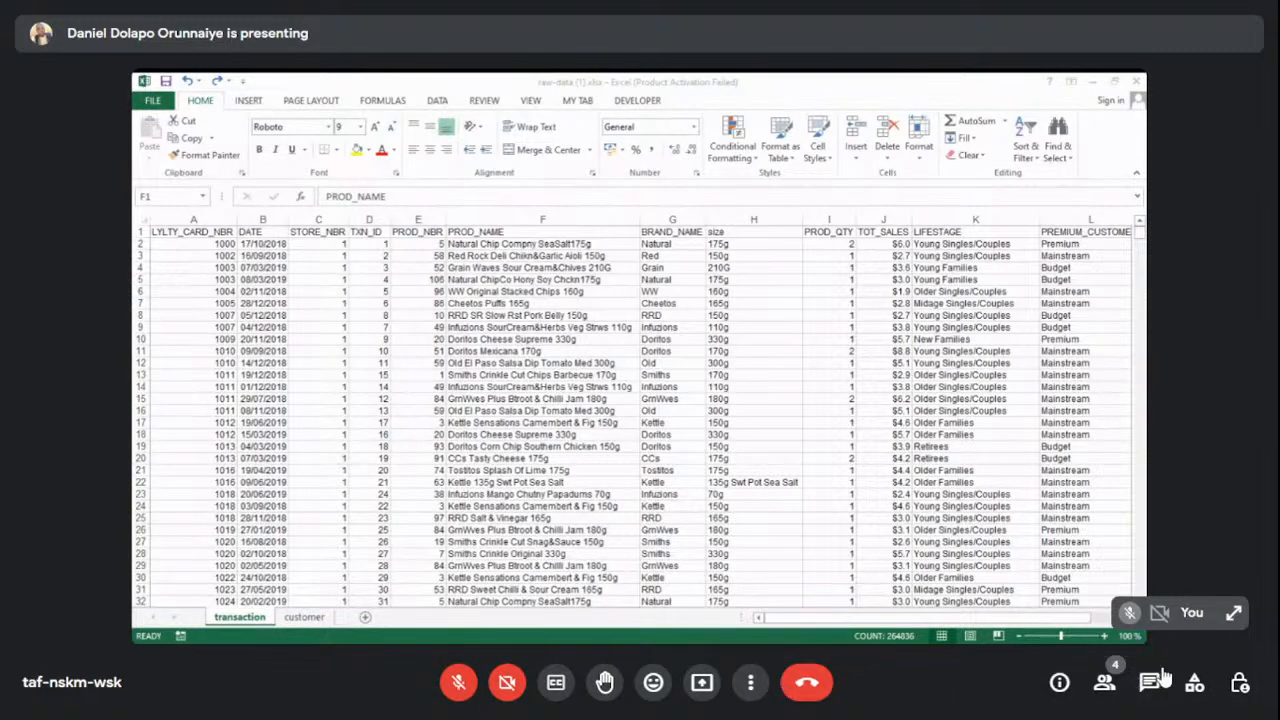
pyautogui.click(1147, 680)
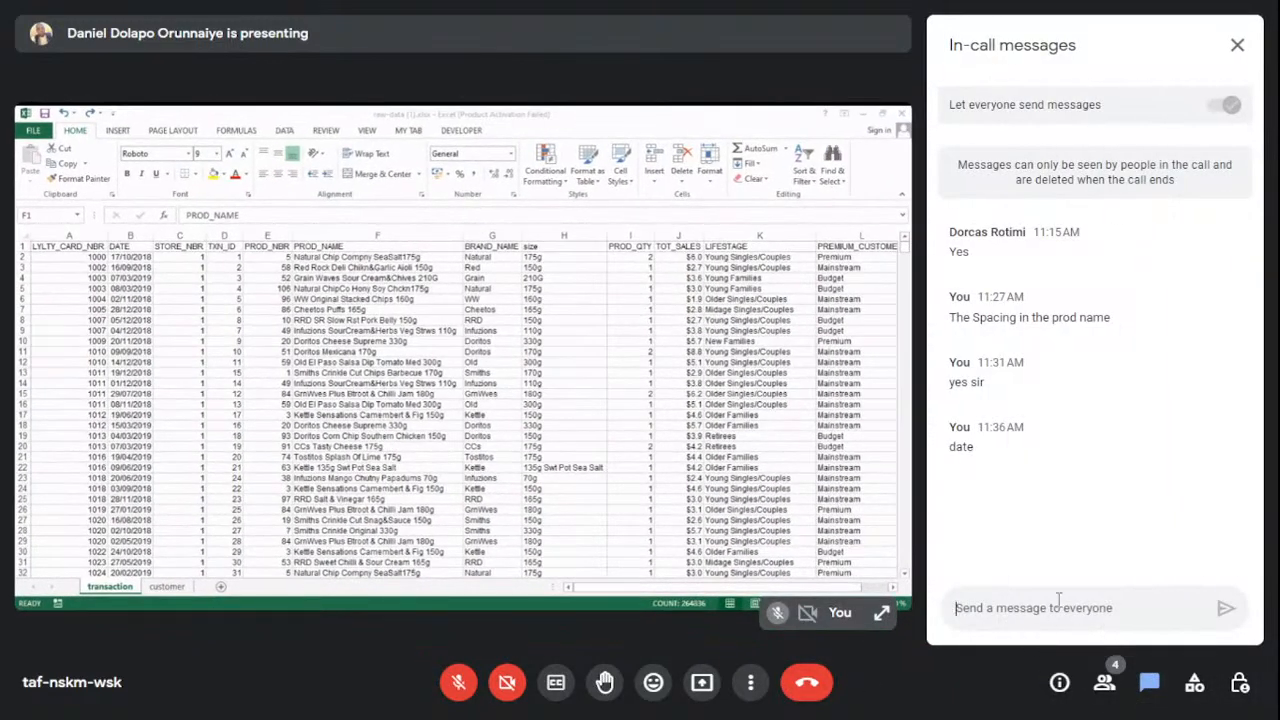
pyautogui.write('No qu')
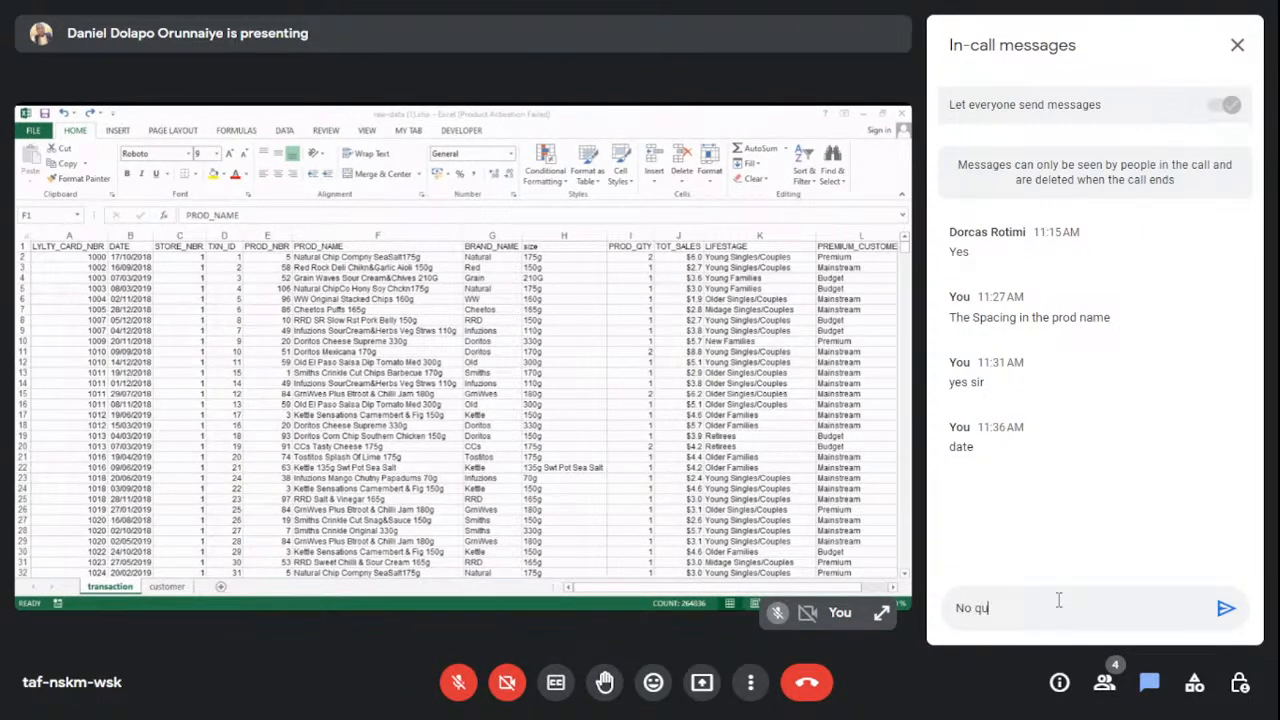
pyautogui.write('estion sir')
pyautogui.press('Return')
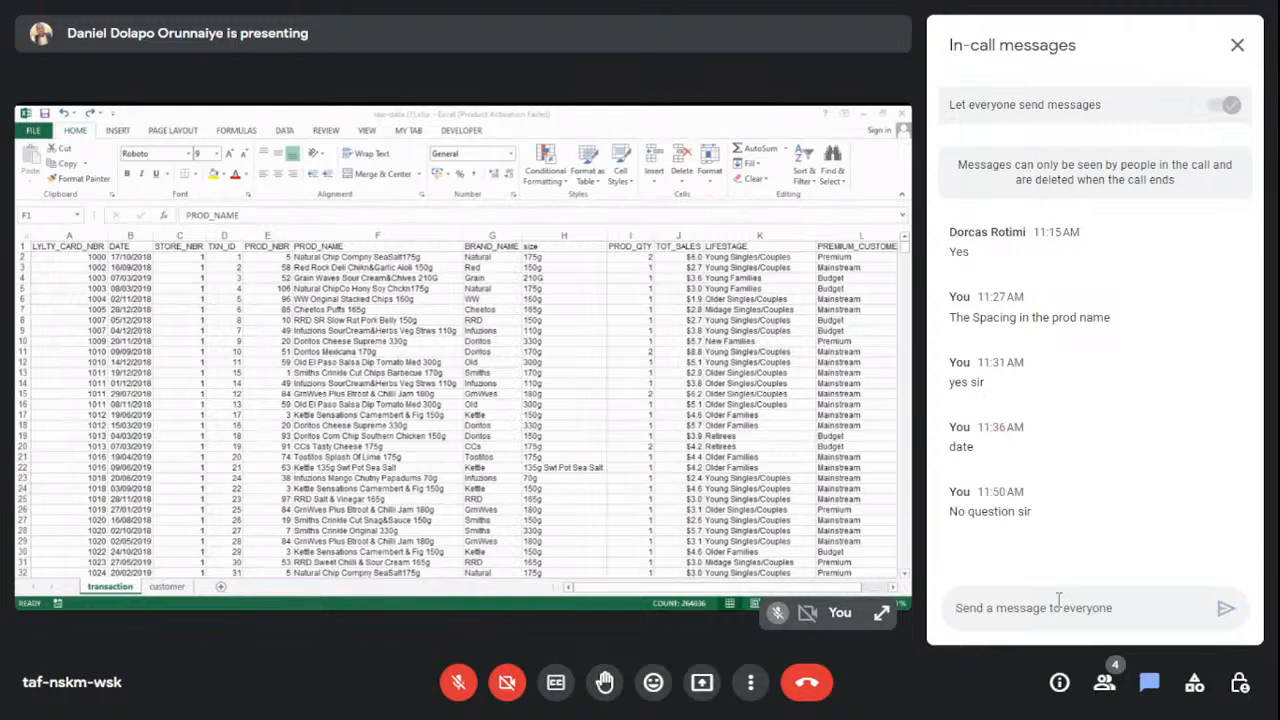
# Send the in-call message "U did not copy and paste to change the value" and close the chat.
pyautogui.write('BU')
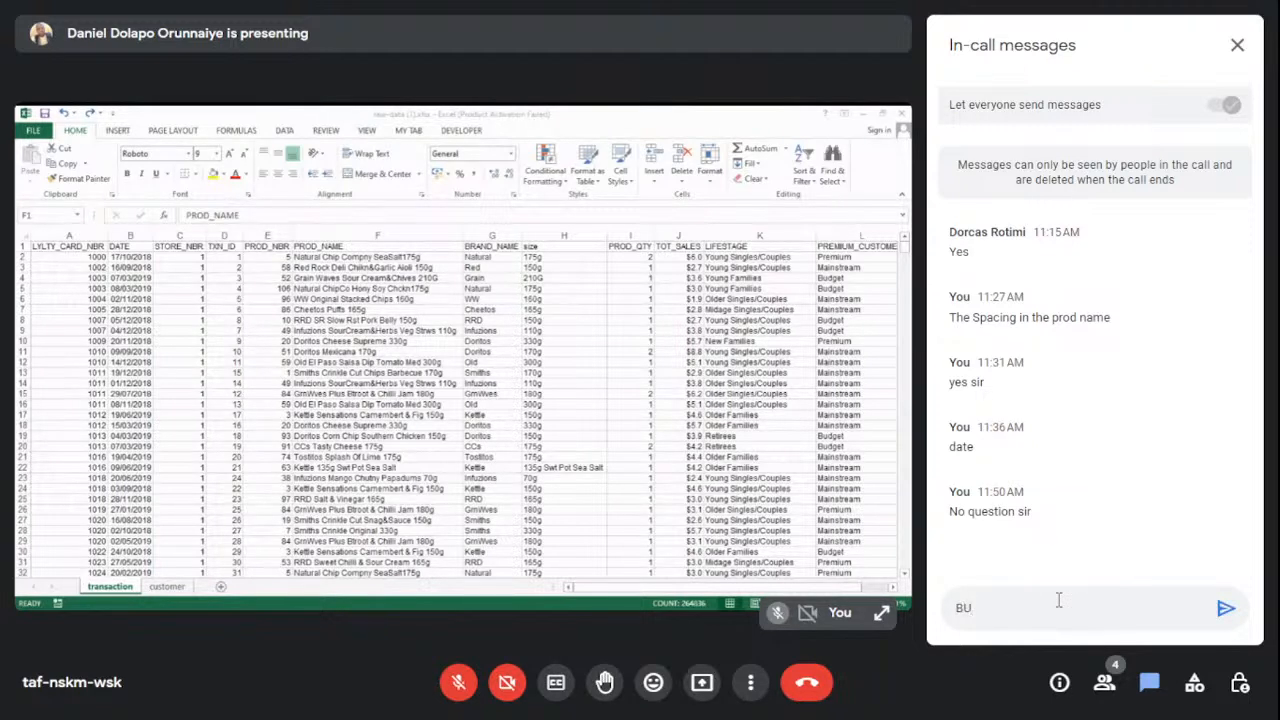
pyautogui.press('BackSpace')
pyautogui.press('BackSpace')
pyautogui.write('U did not cop and paste to change the ')
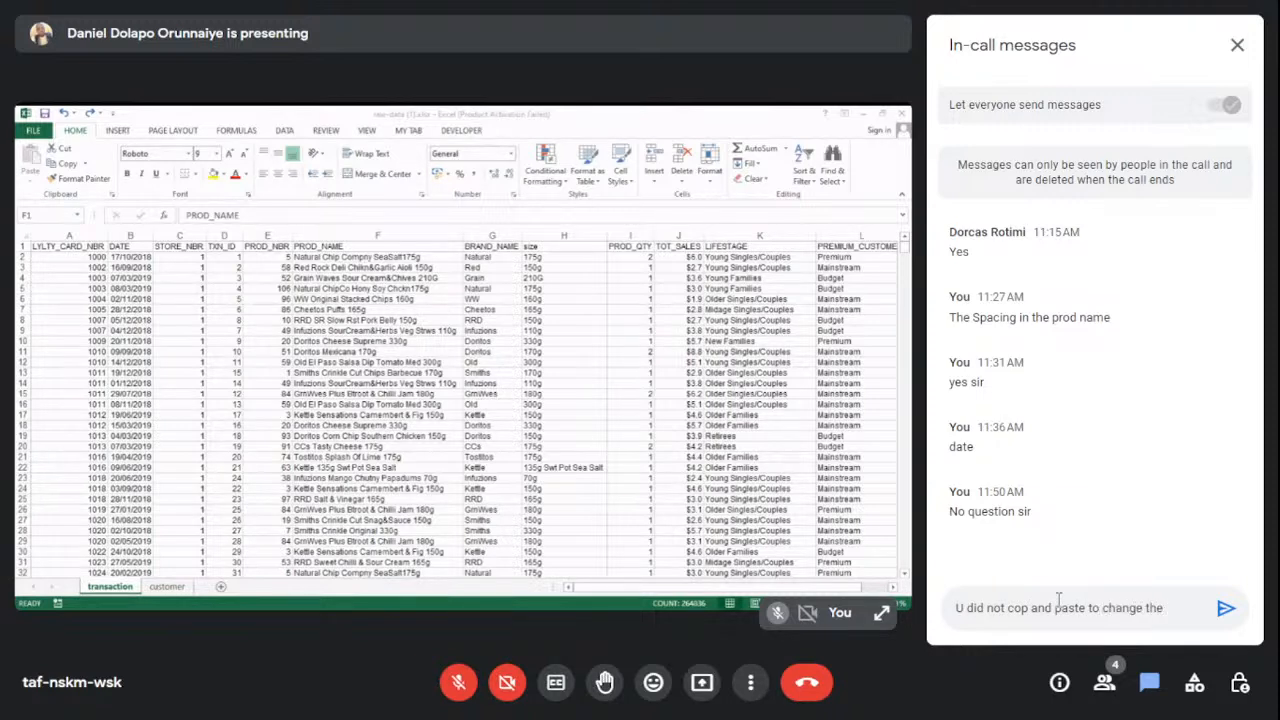
pyautogui.write('value')
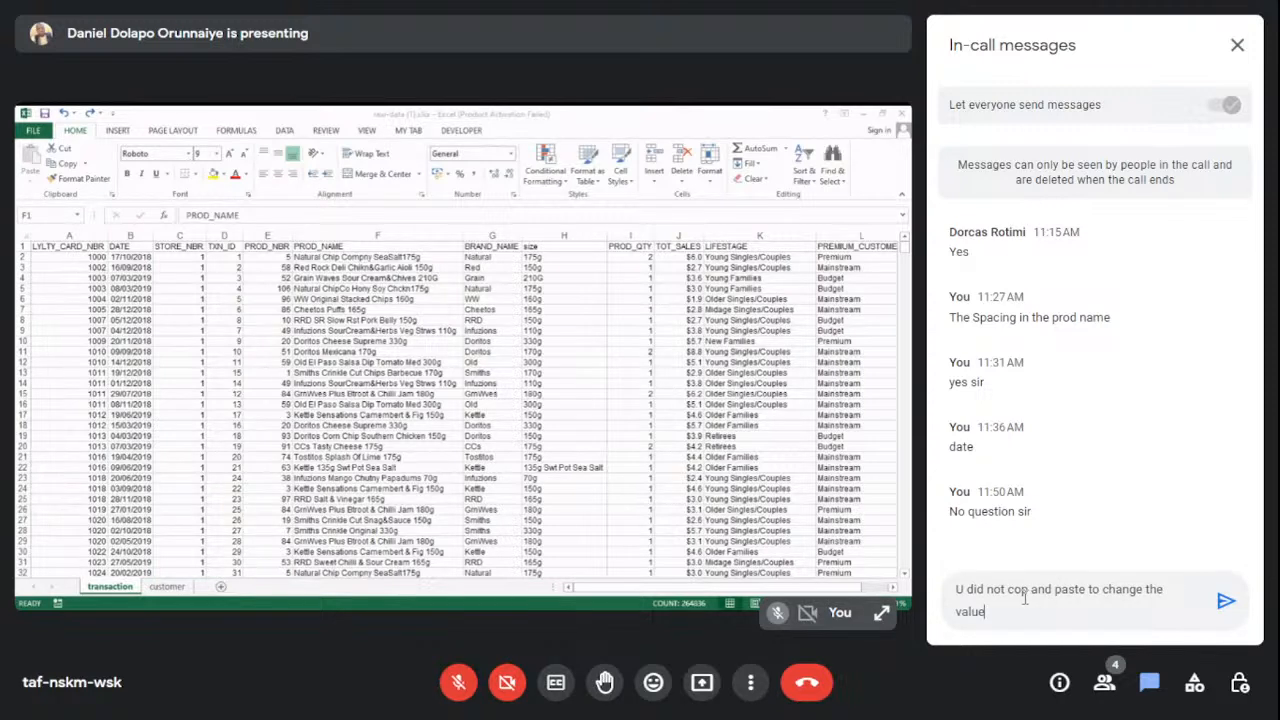
pyautogui.click(1025, 590)
pyautogui.write('y')
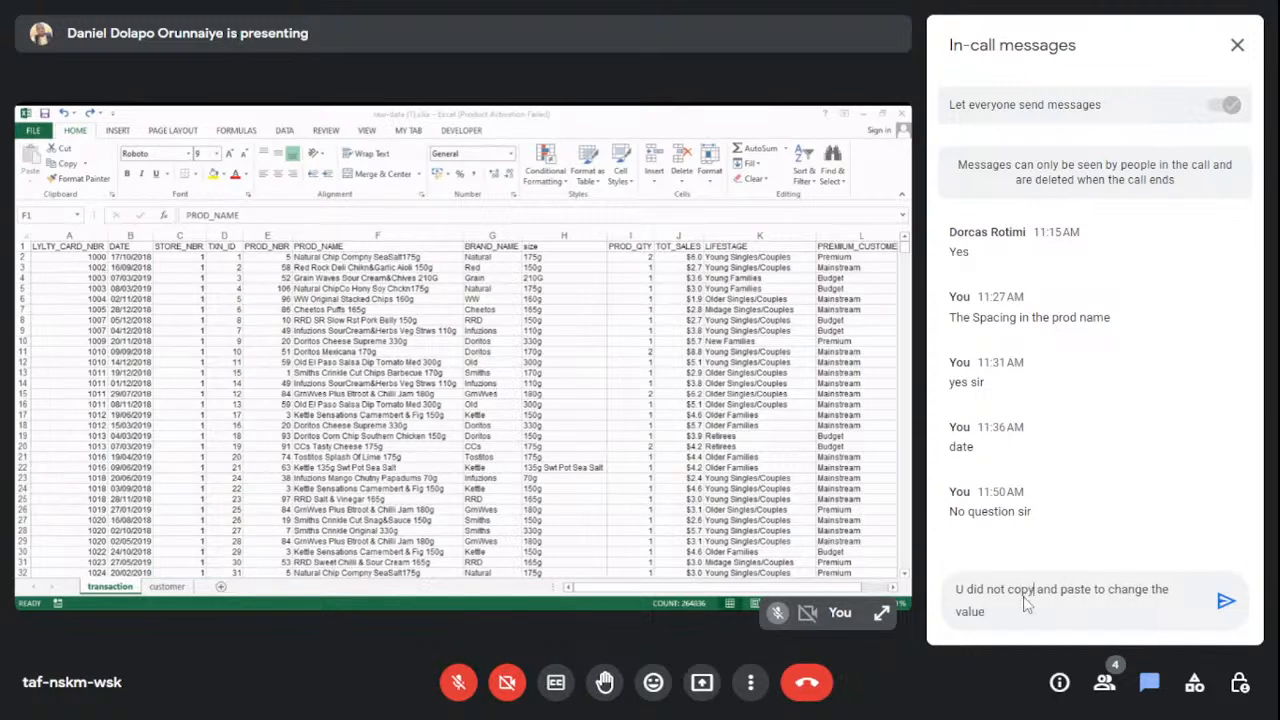
pyautogui.press('Return')
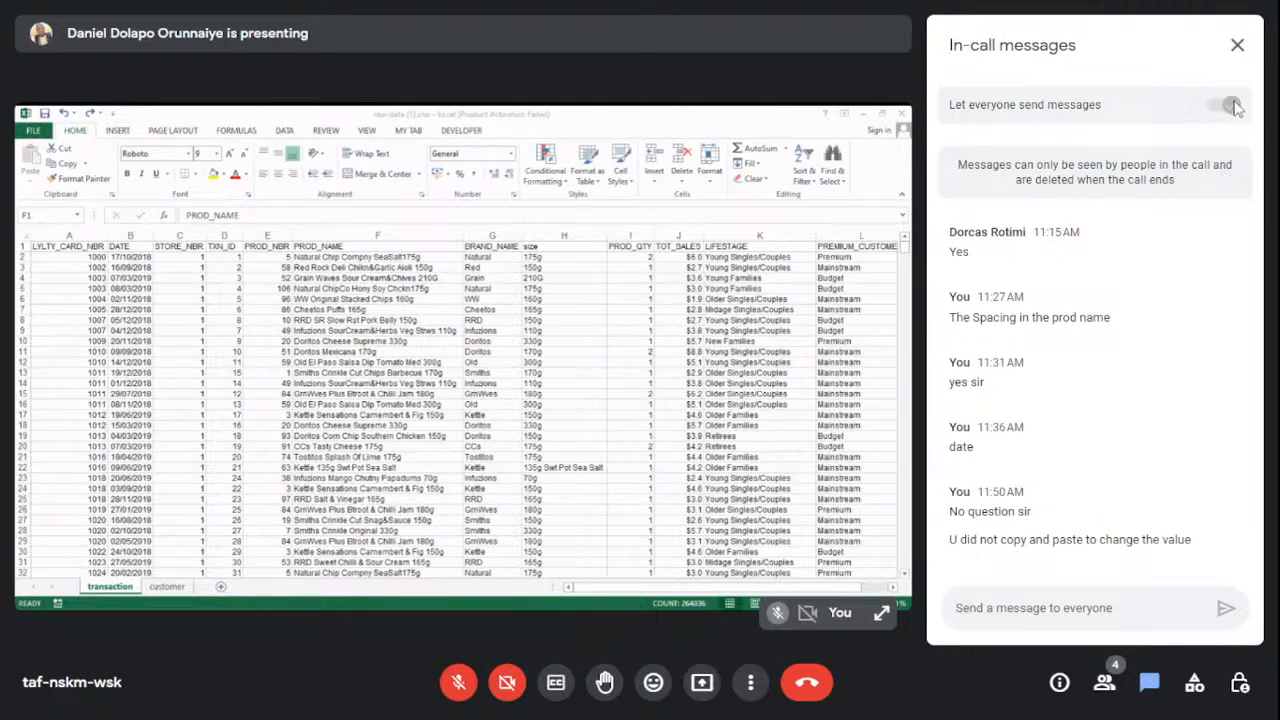
pyautogui.click(1237, 45)
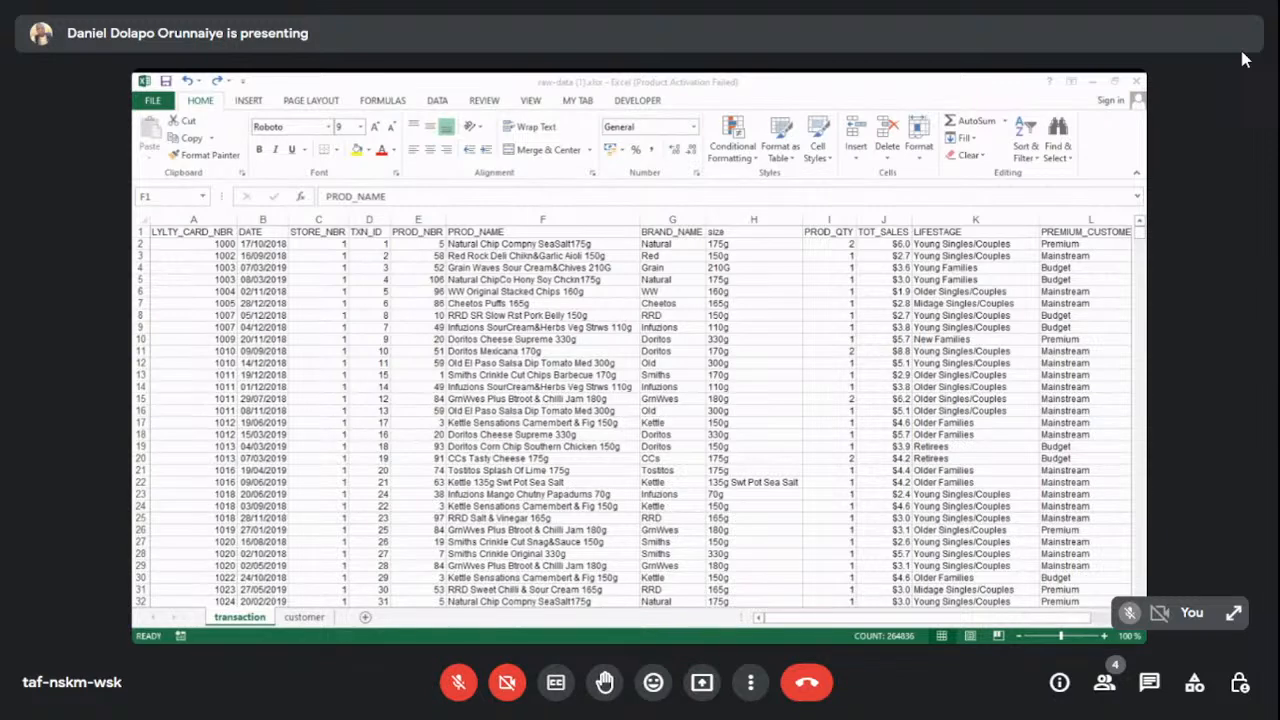
pyautogui.click(666, 559)
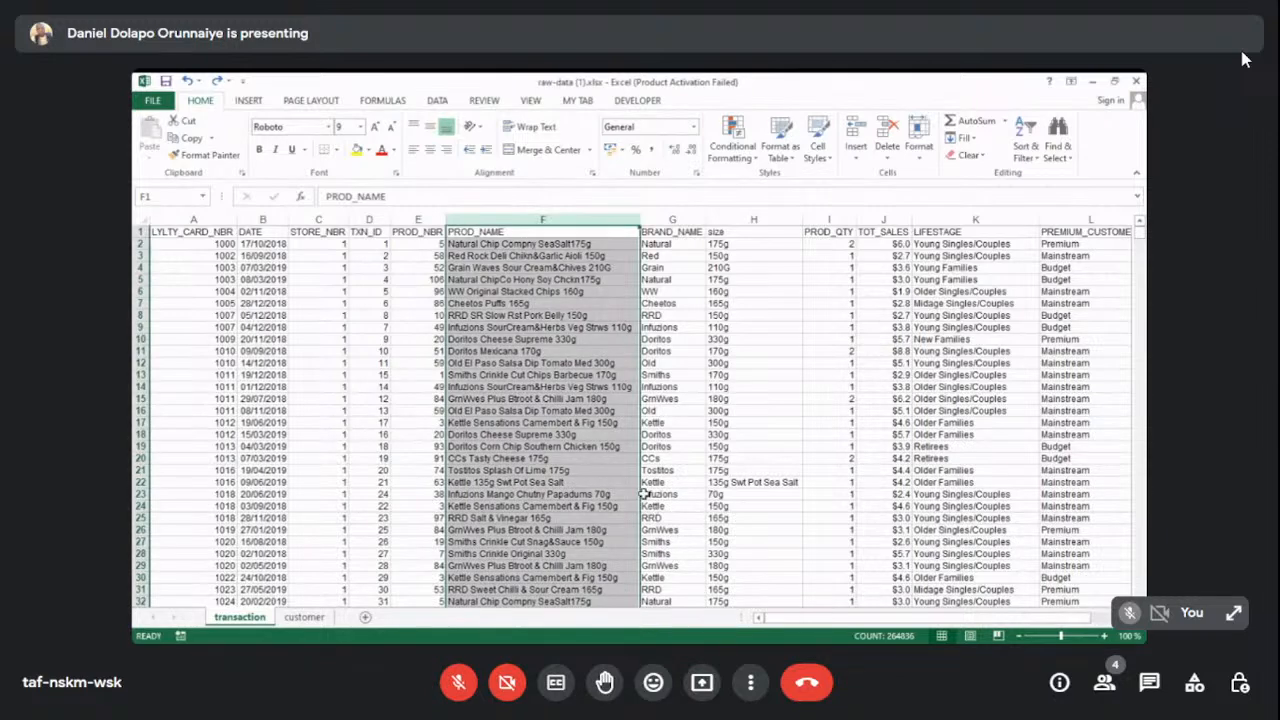
pyautogui.click(740, 482)
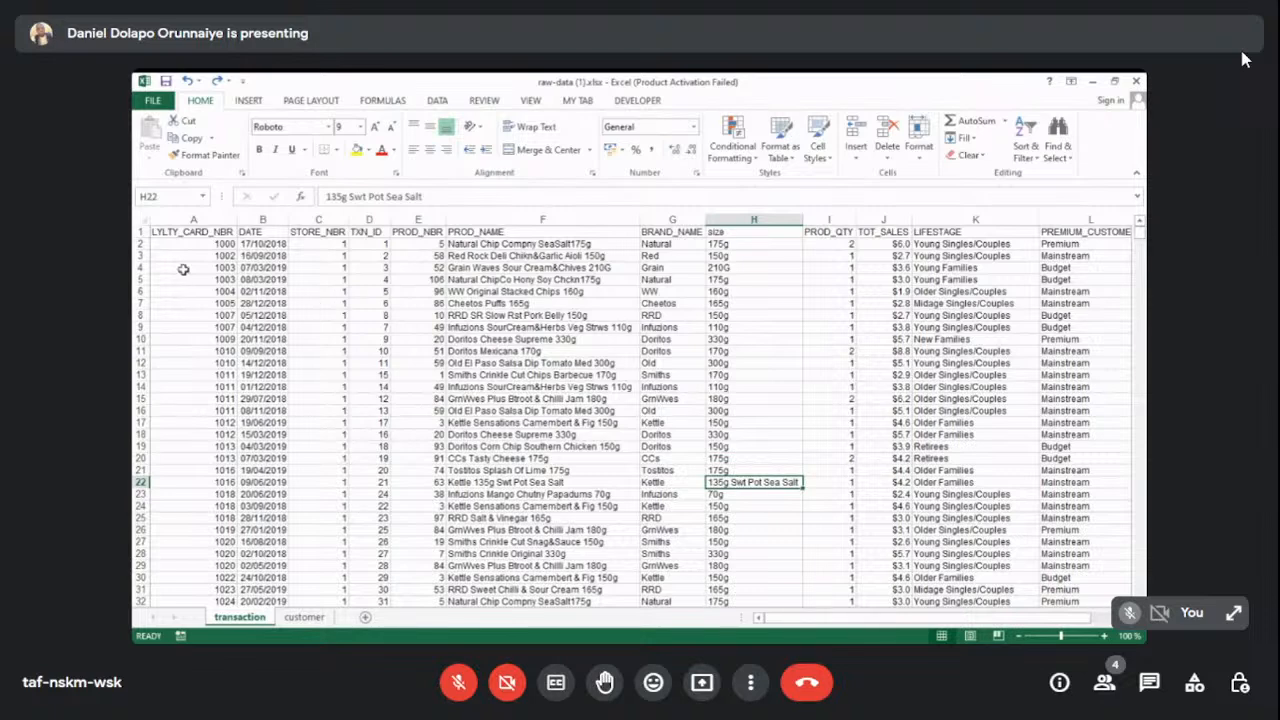
pyautogui.click(140, 231)
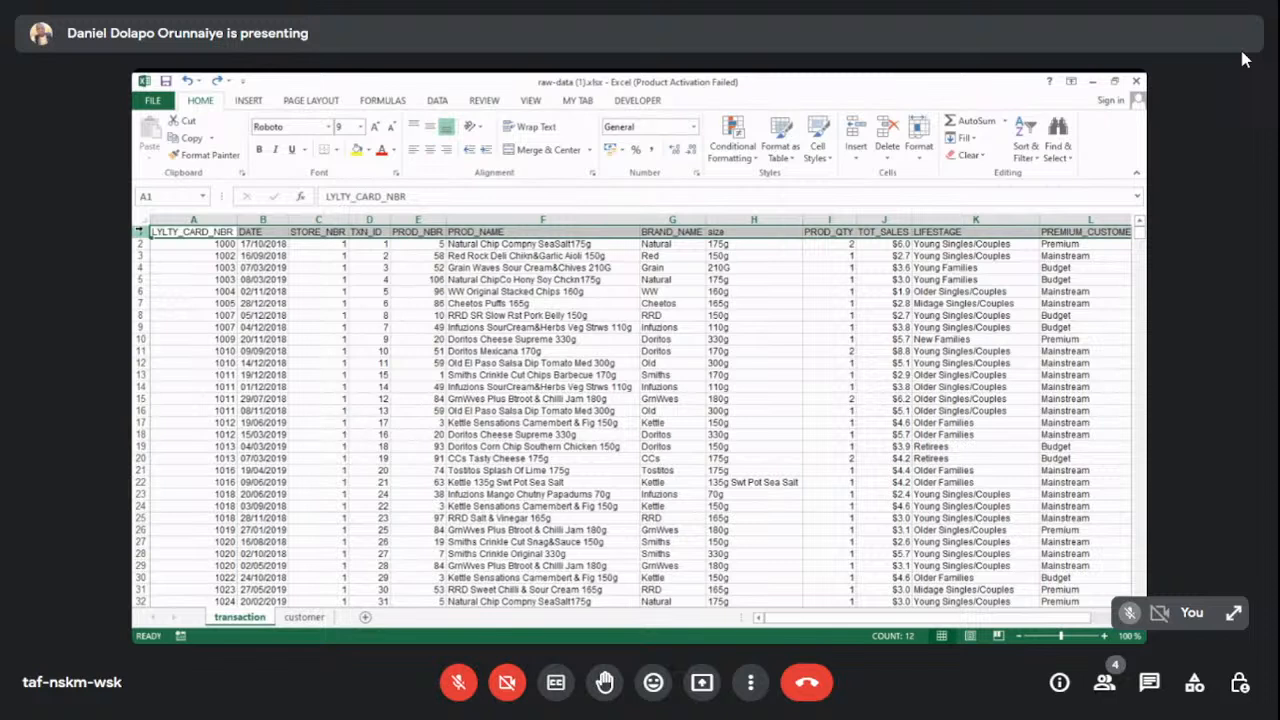
pyautogui.rightClick(140, 231)
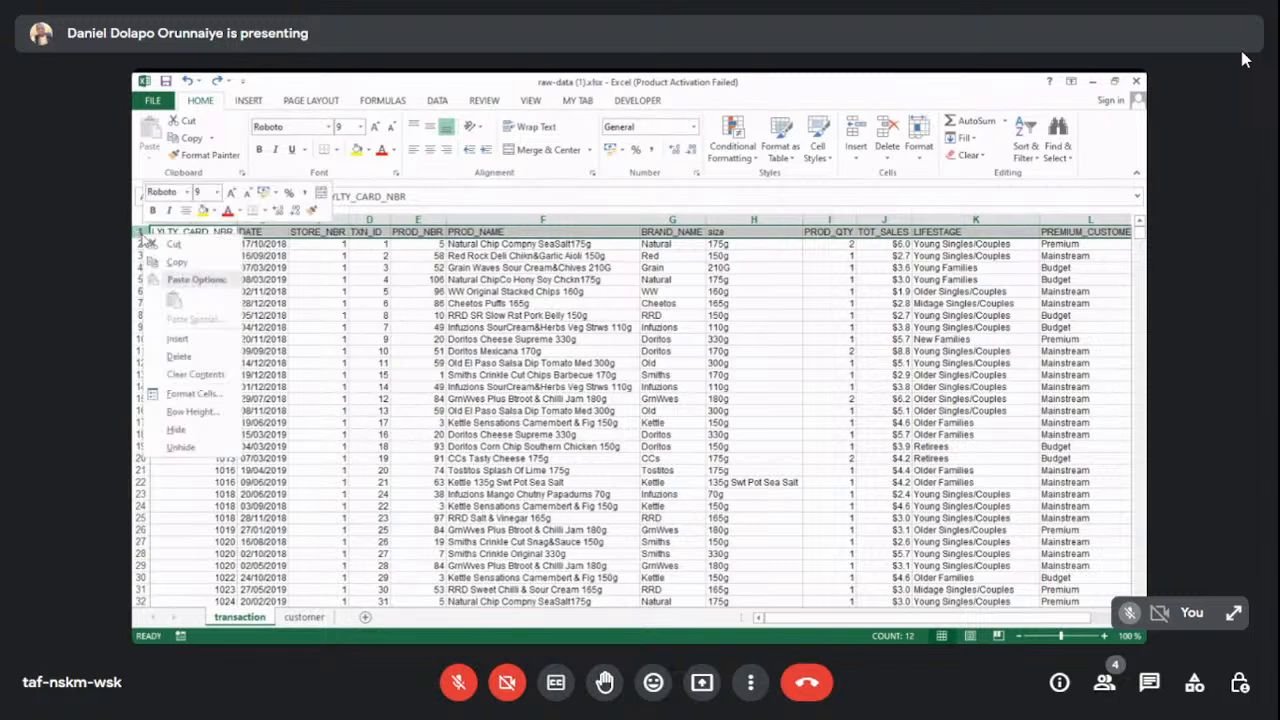
pyautogui.press('Escape')
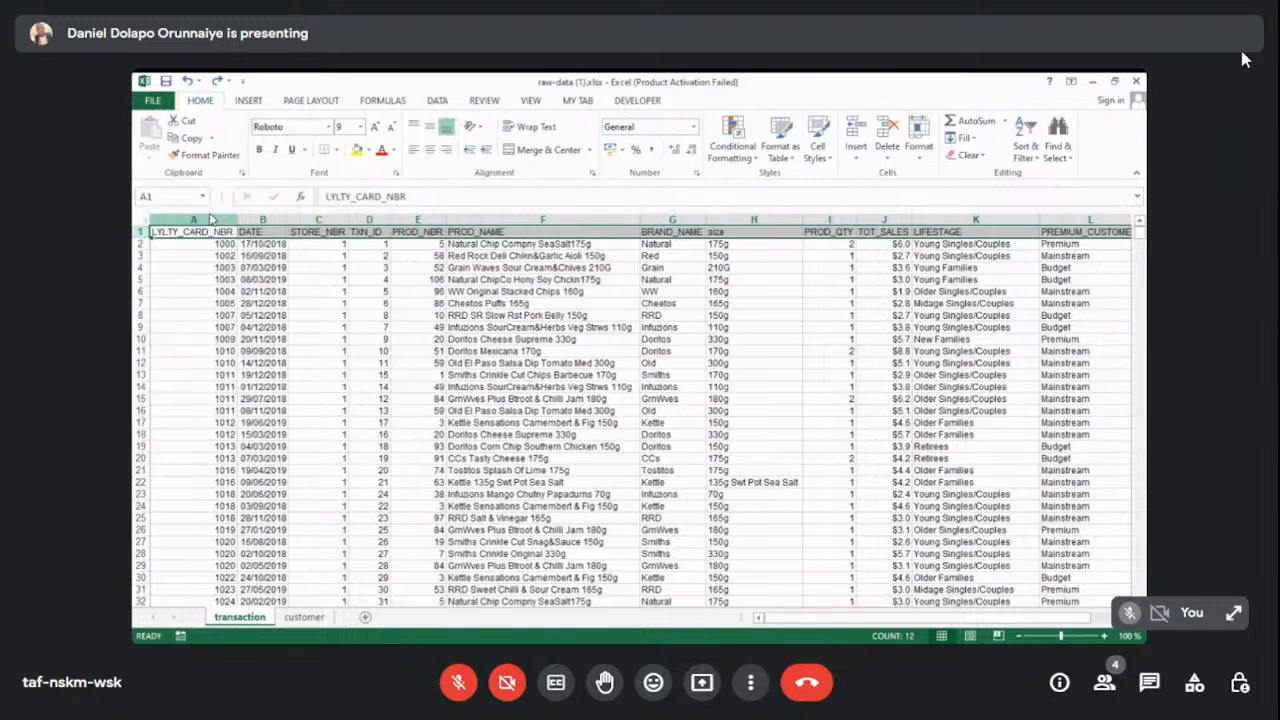
pyautogui.click(271, 317)
# Turn on filtering for the header row of the transaction data, starting from A1.
pyautogui.click(181, 232)
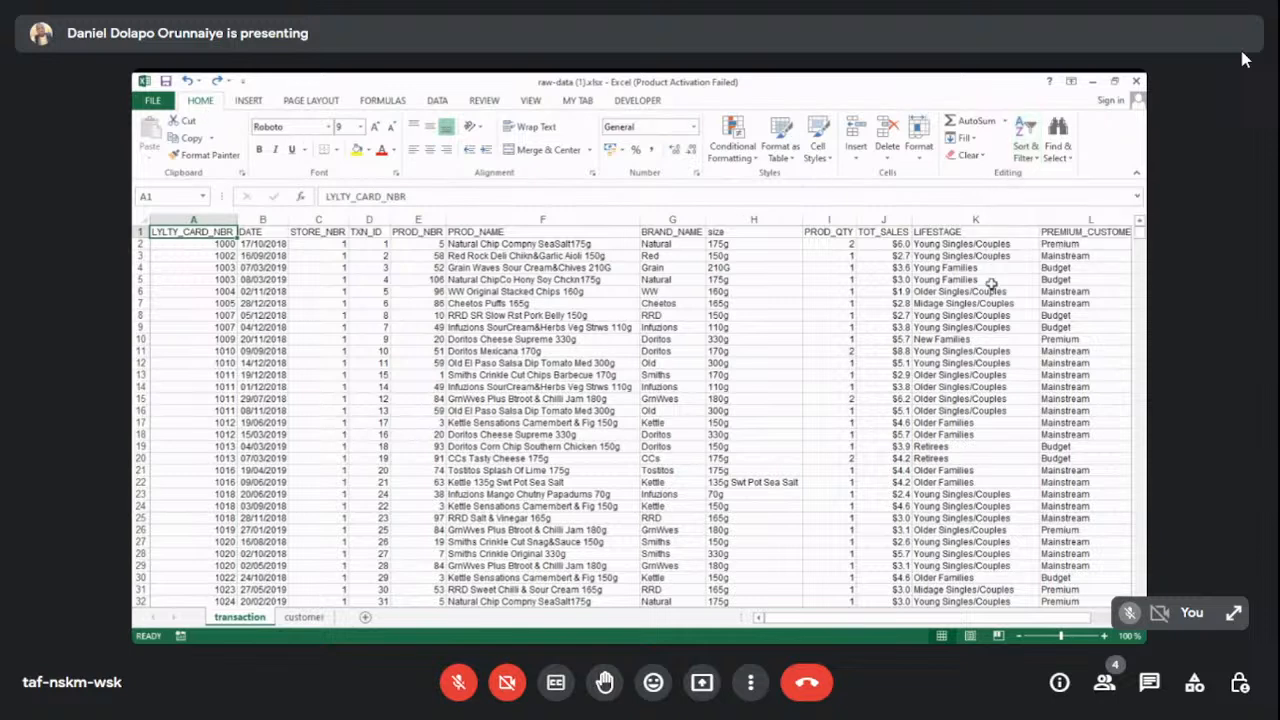
pyautogui.click(1027, 152)
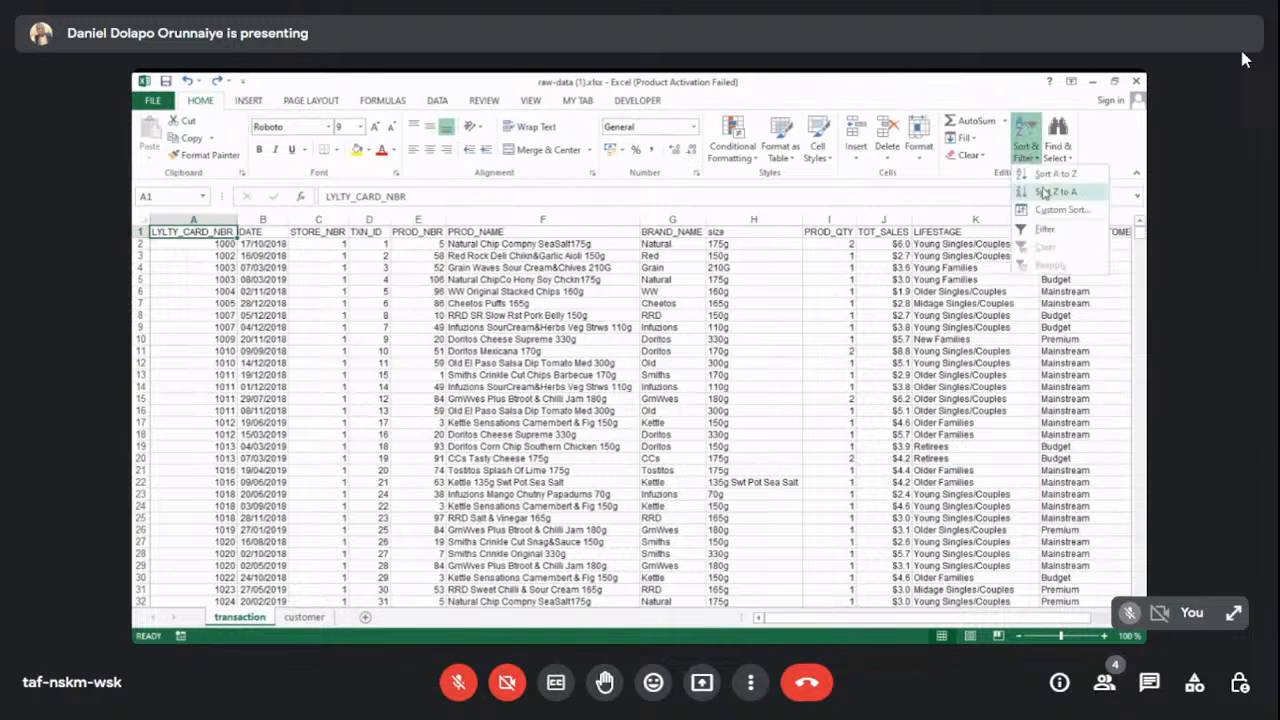
pyautogui.click(1042, 230)
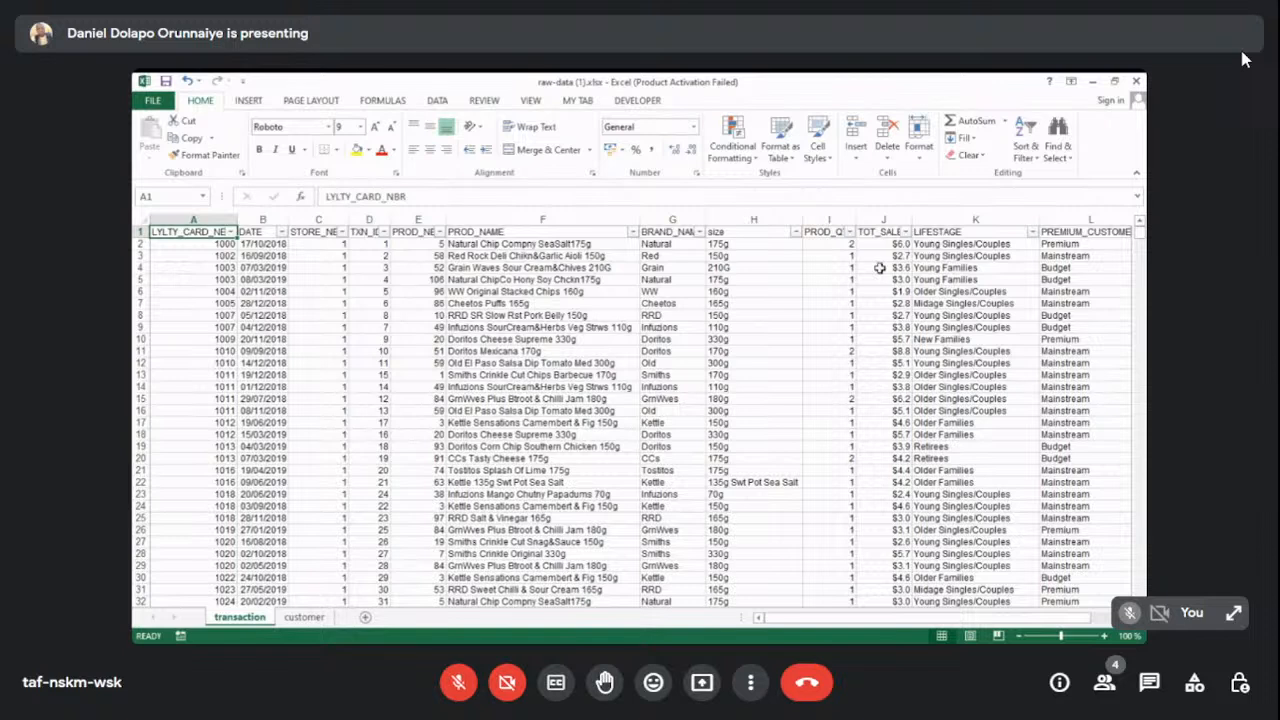
# Filter the BRAND_NAME column to show only the Burger rows.
pyautogui.click(698, 231)
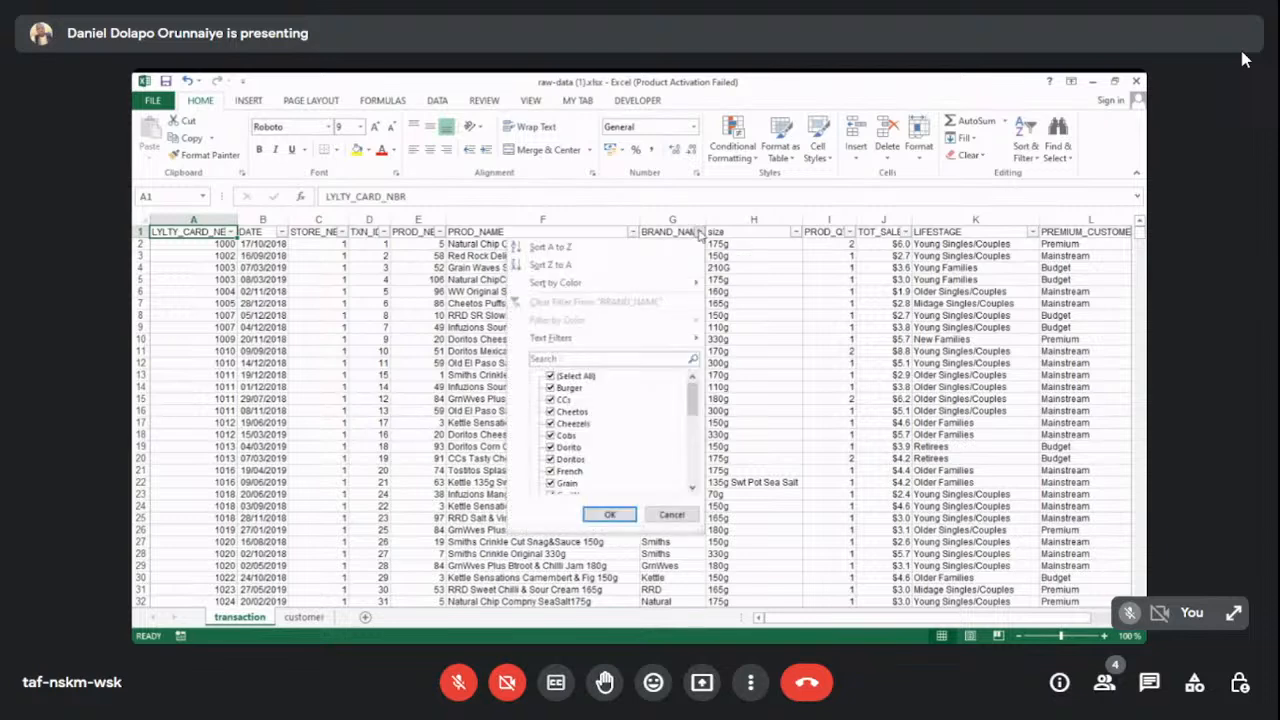
pyautogui.moveTo(695, 400)
pyautogui.mouseDown()
pyautogui.moveTo(694, 486)
pyautogui.moveTo(695, 392)
pyautogui.moveTo(706, 488)
pyautogui.moveTo(694, 392)
pyautogui.mouseUp()
pyautogui.click(551, 377)
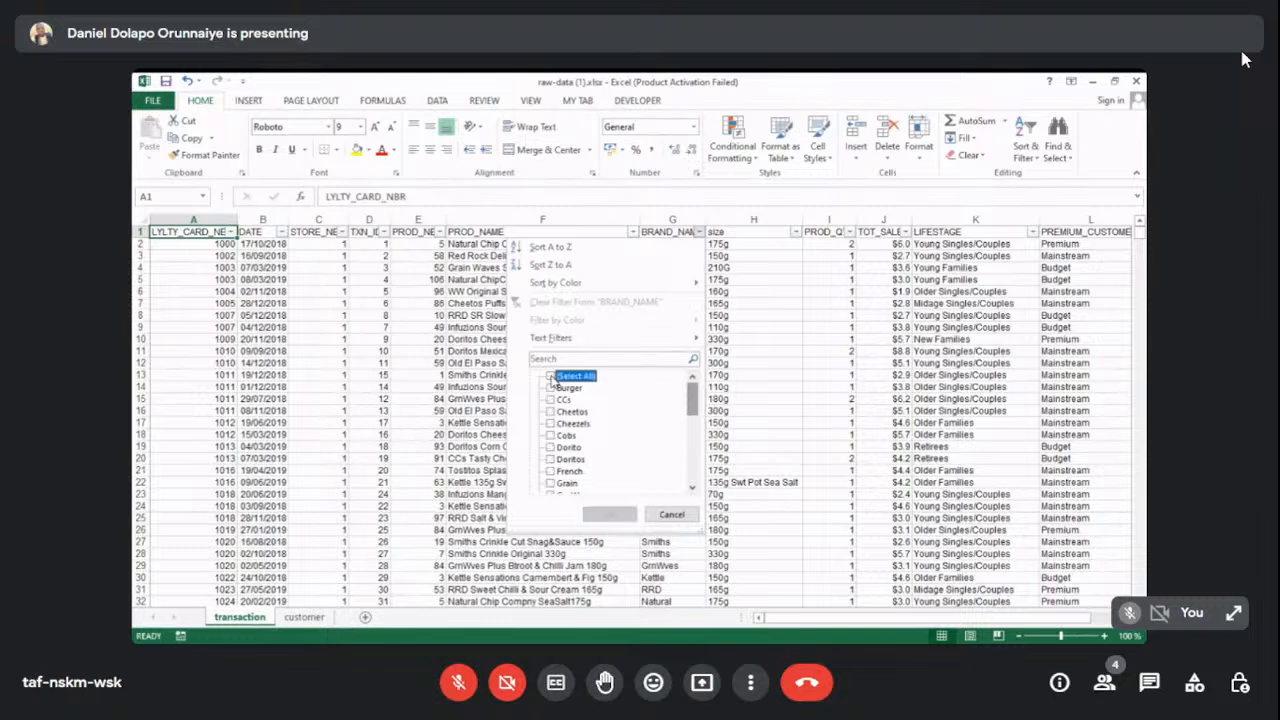
pyautogui.click(550, 388)
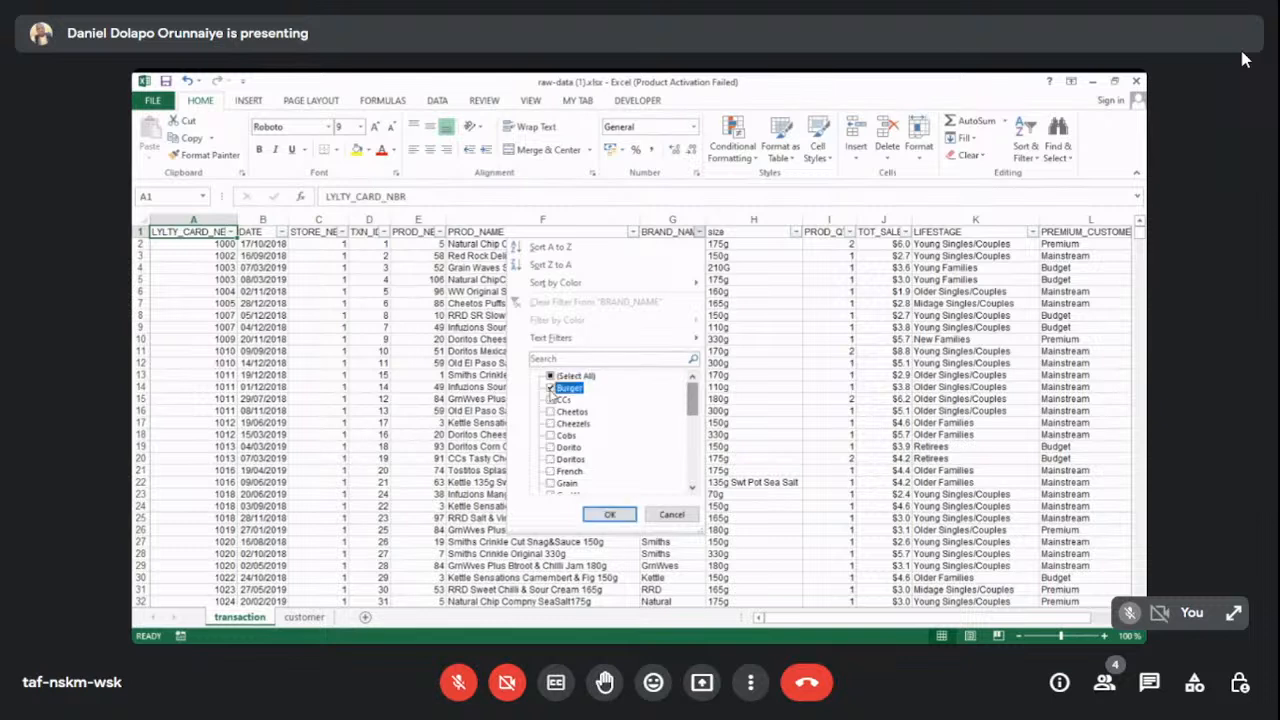
pyautogui.click(607, 516)
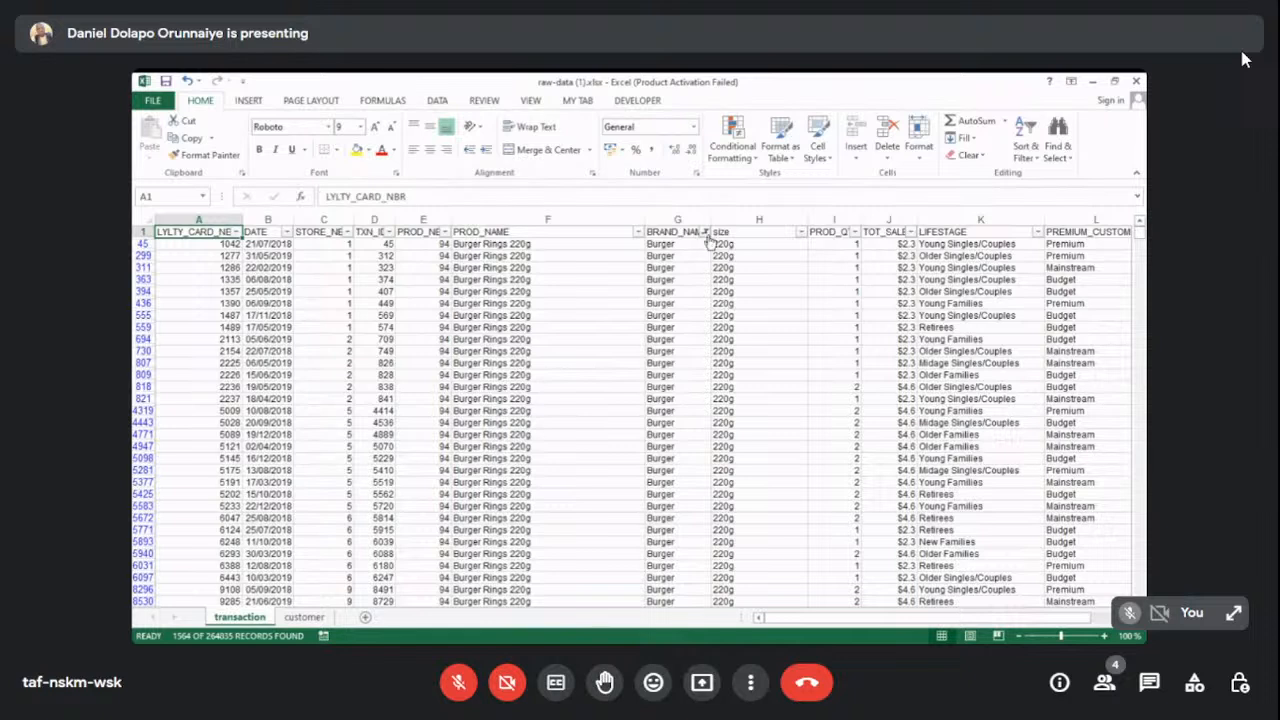
# Change the BRAND_NAME filter to show only CCs instead of Burger.
pyautogui.click(705, 232)
pyautogui.click(557, 388)
pyautogui.click(563, 399)
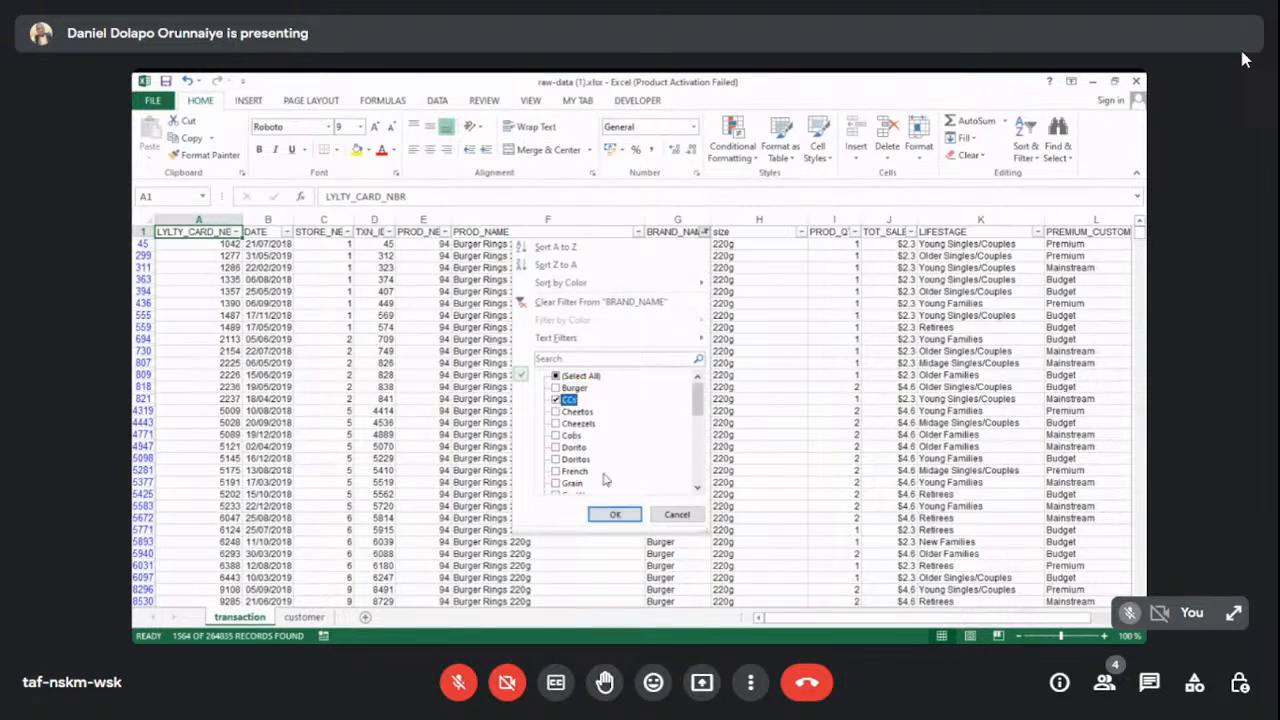
pyautogui.click(615, 514)
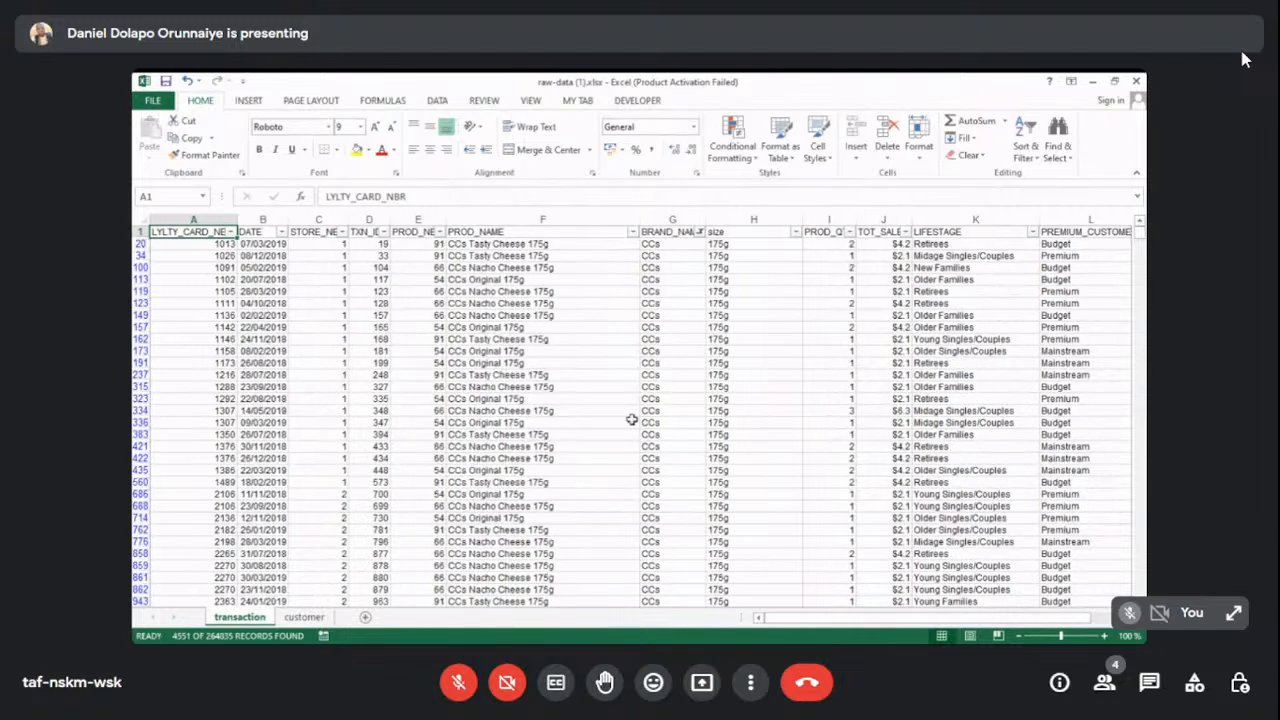
# Change the BRAND_NAME filter to show only the WW rows instead of CCs.
pyautogui.click(701, 232)
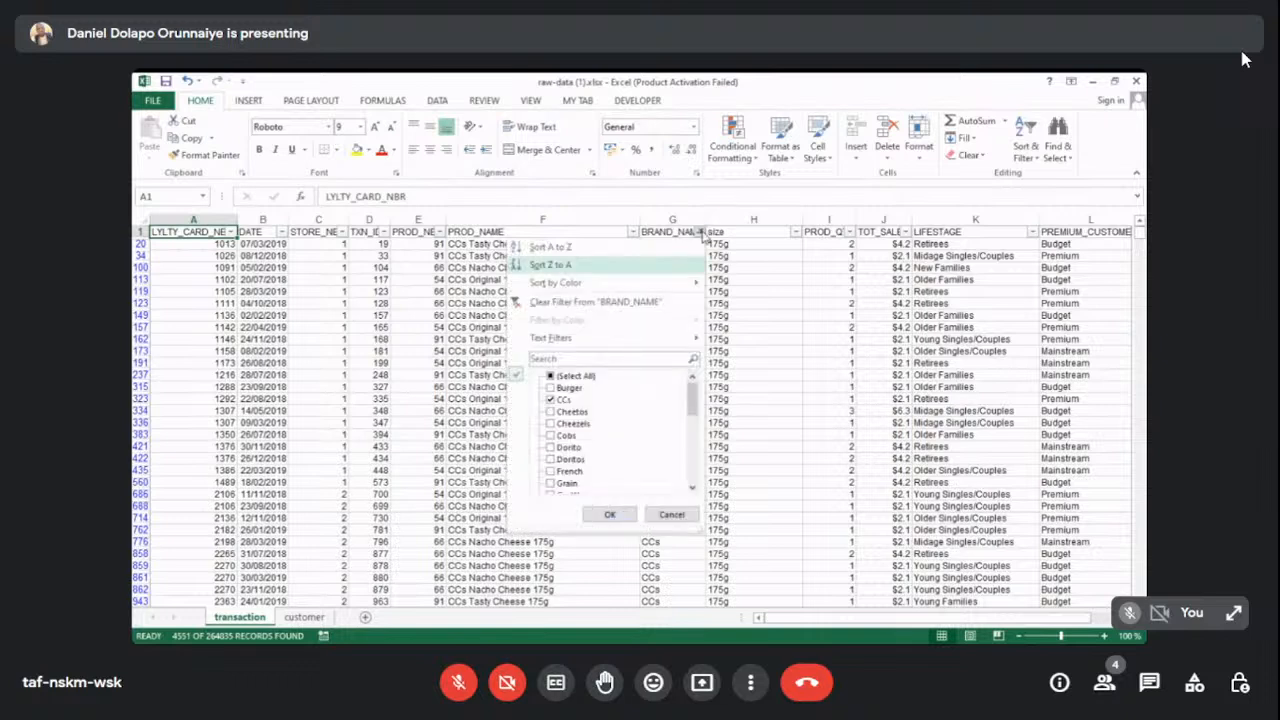
pyautogui.click(550, 400)
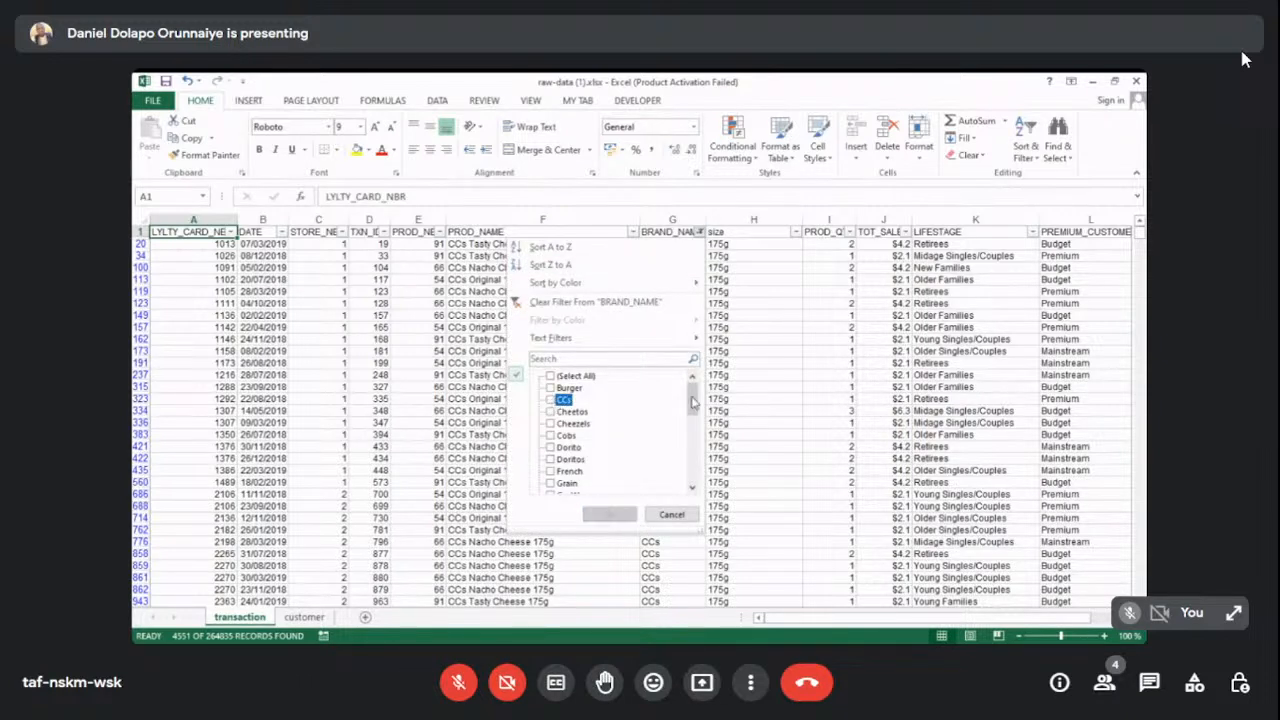
pyautogui.moveTo(690, 400); pyautogui.dragTo(690, 468)
pyautogui.click(553, 484)
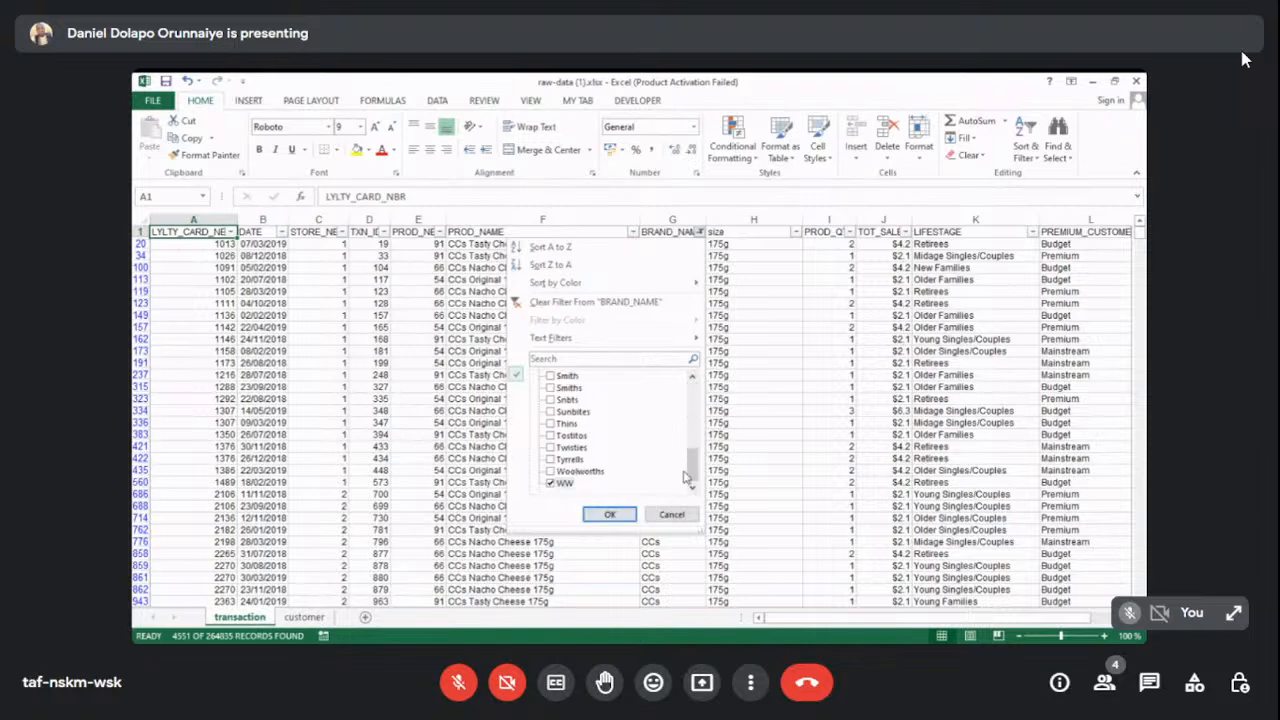
pyautogui.click(615, 515)
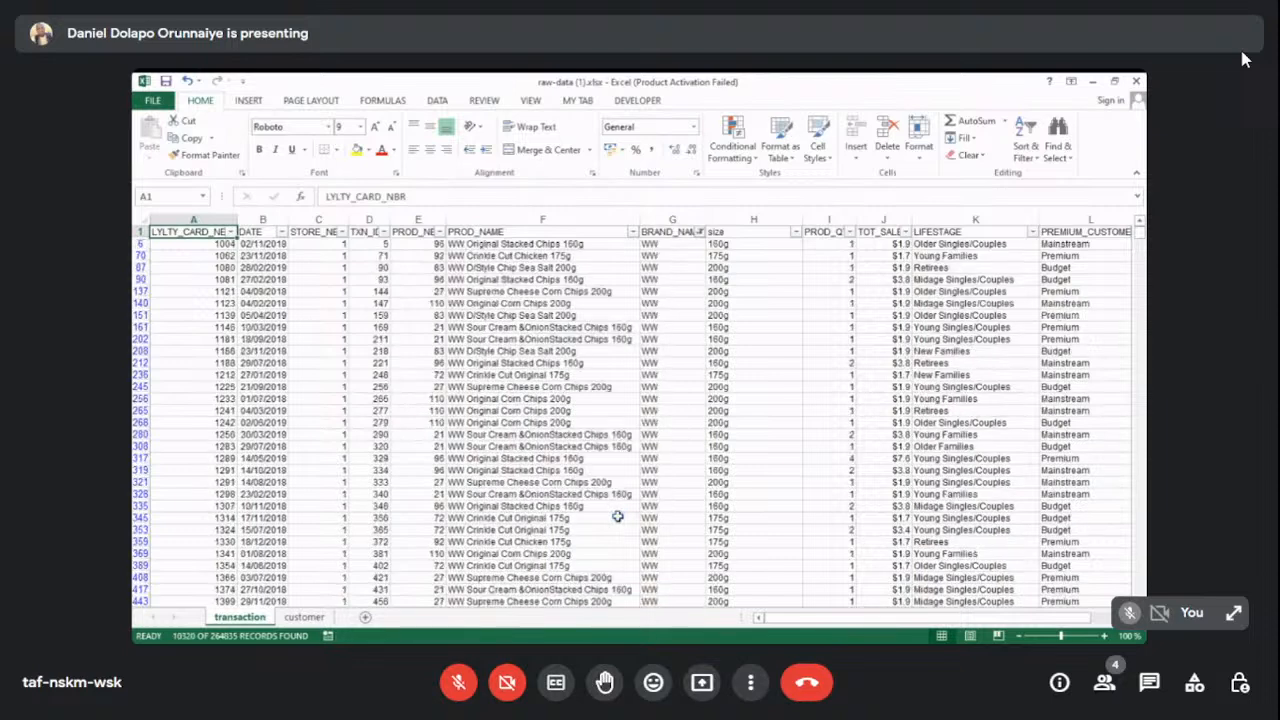
# Reselect all brands in the BRAND_NAME filter list and review the names from Burger to Natural.
pyautogui.click(701, 232)
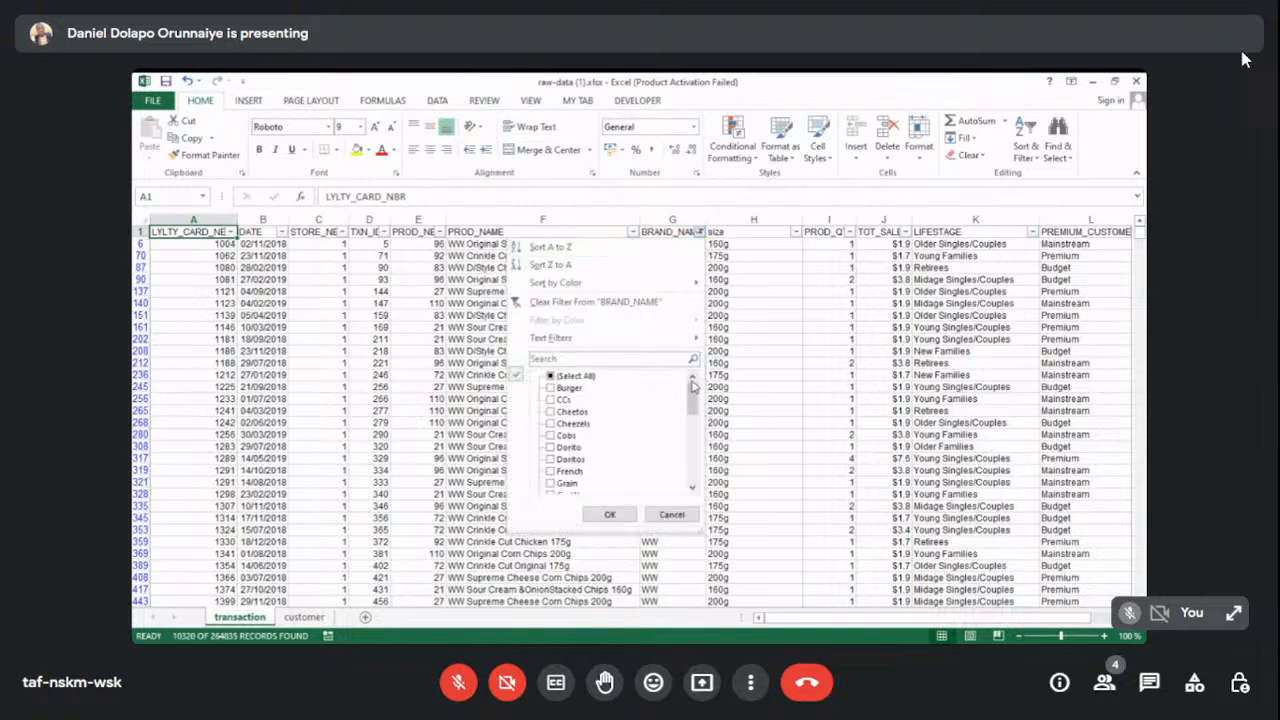
pyautogui.click(549, 378)
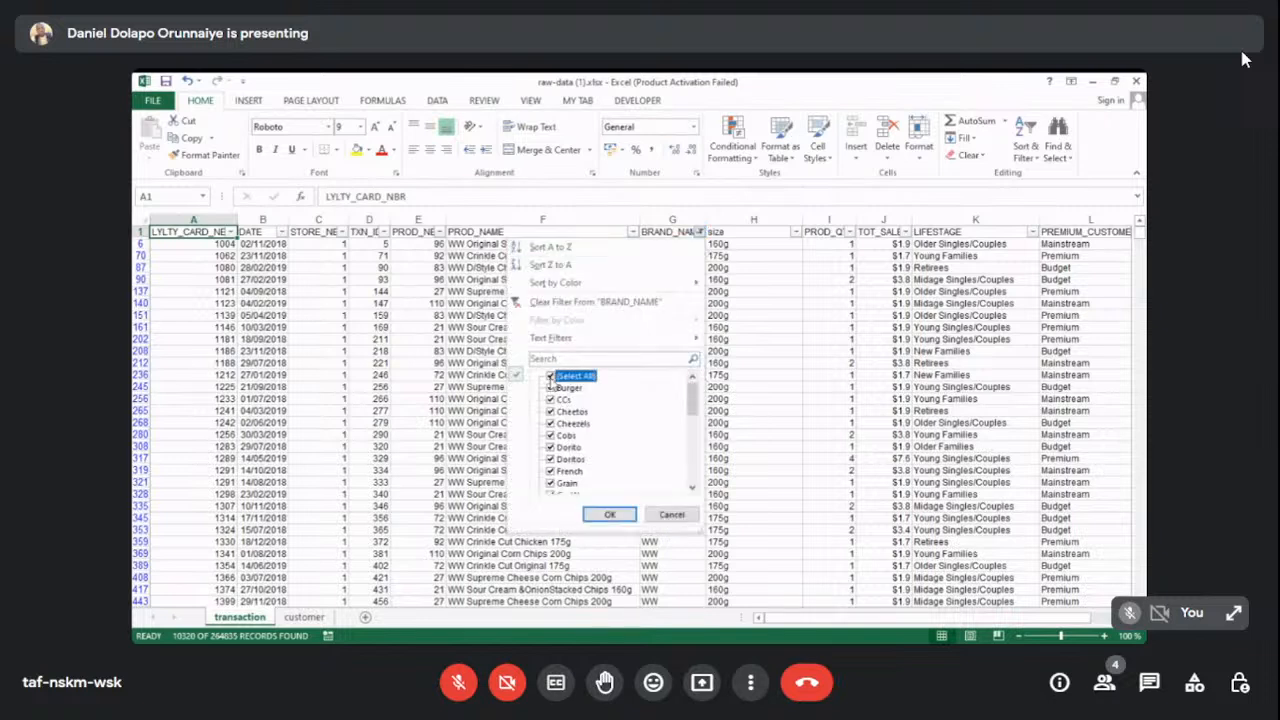
pyautogui.click(692, 490)
pyautogui.click(692, 490)
pyautogui.click(692, 490)
pyautogui.click(692, 490)
pyautogui.click(692, 490)
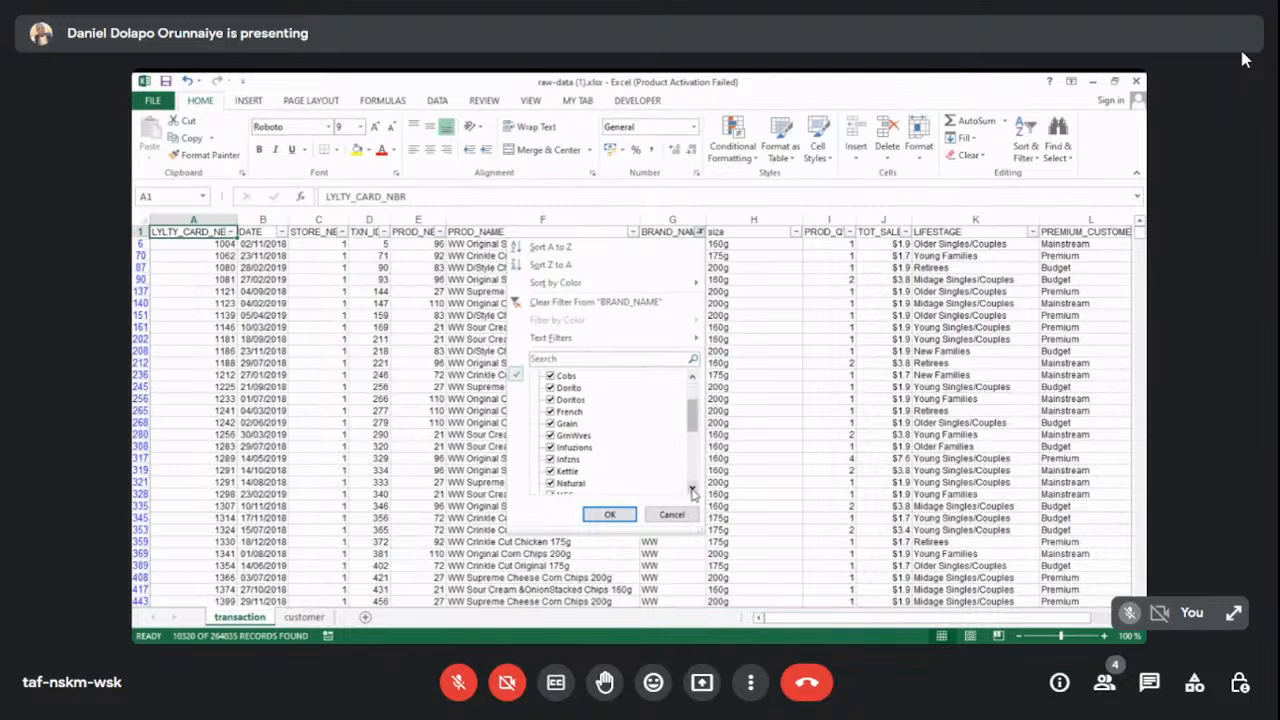
pyautogui.click(692, 377)
pyautogui.click(692, 377)
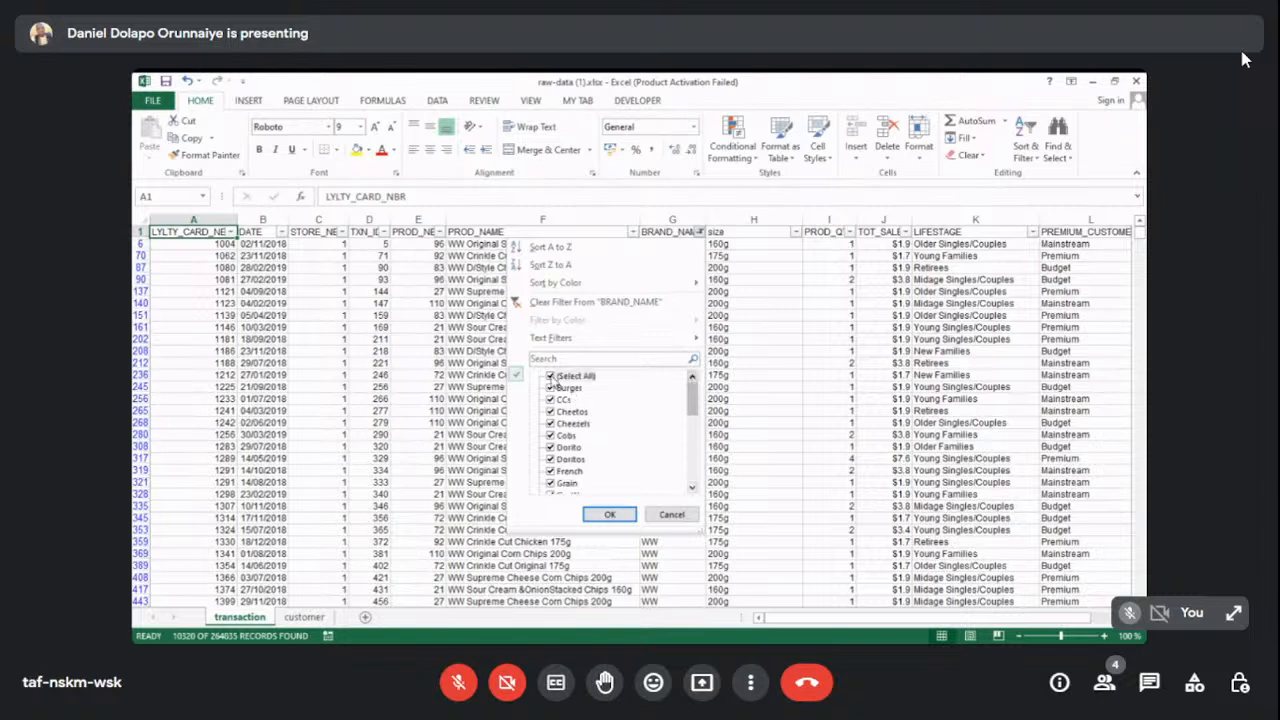
# Clear all brands in the BRAND_NAME filter list and tick only Infuzions and Infzns.
pyautogui.click(550, 376)
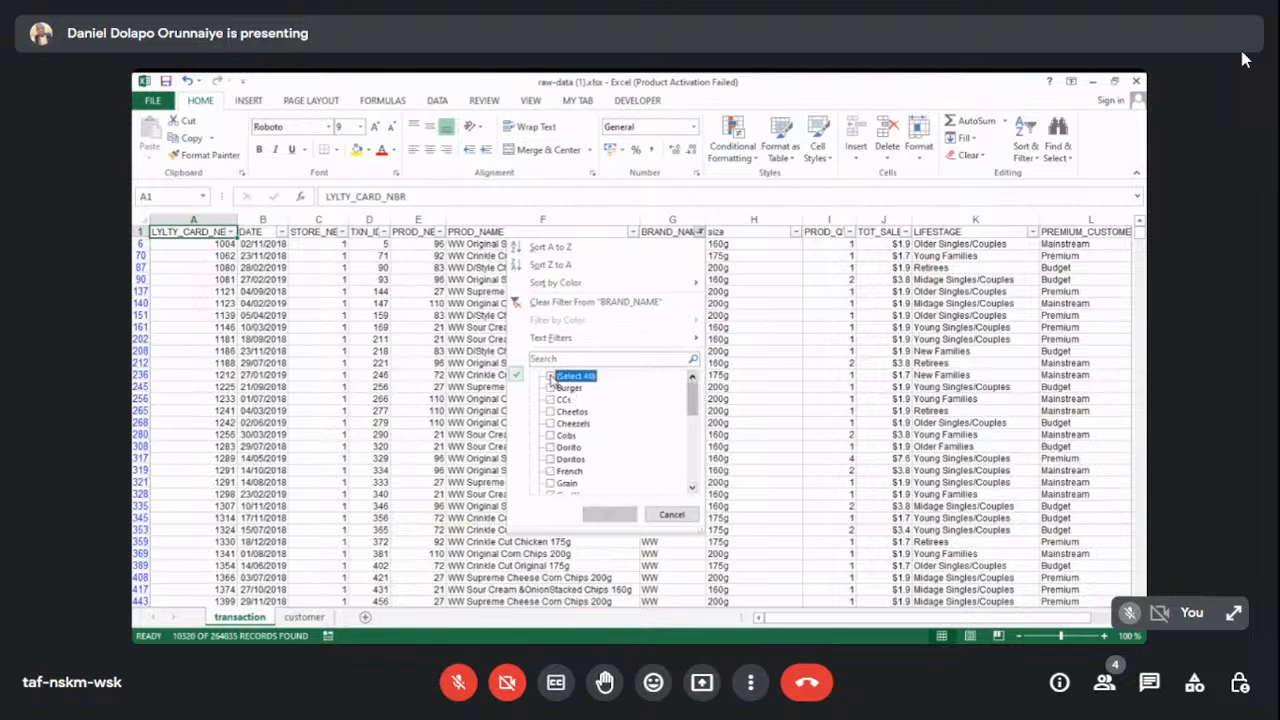
pyautogui.click(695, 514)
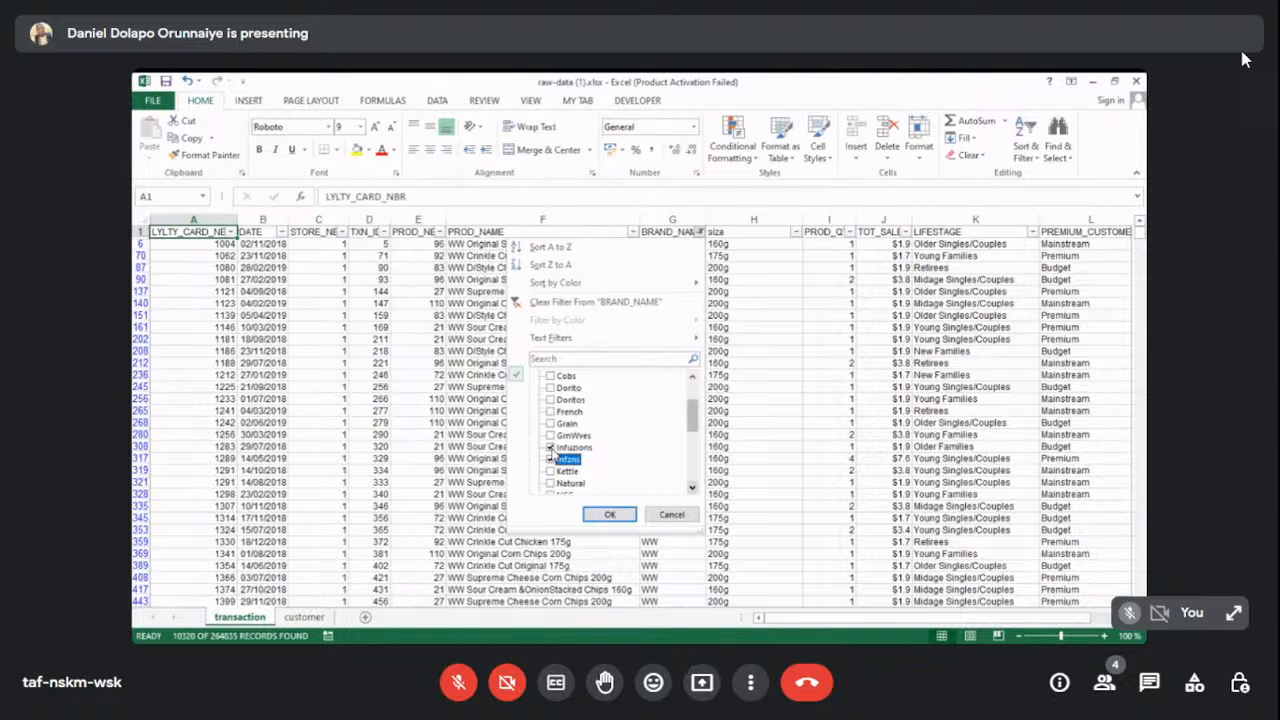
pyautogui.click(550, 459)
pyautogui.click(550, 458)
# Examine the rest of the BRAND_NAME filter list for differently spelled versions of the same brand.
pyautogui.scroll(-4, 565, 466)
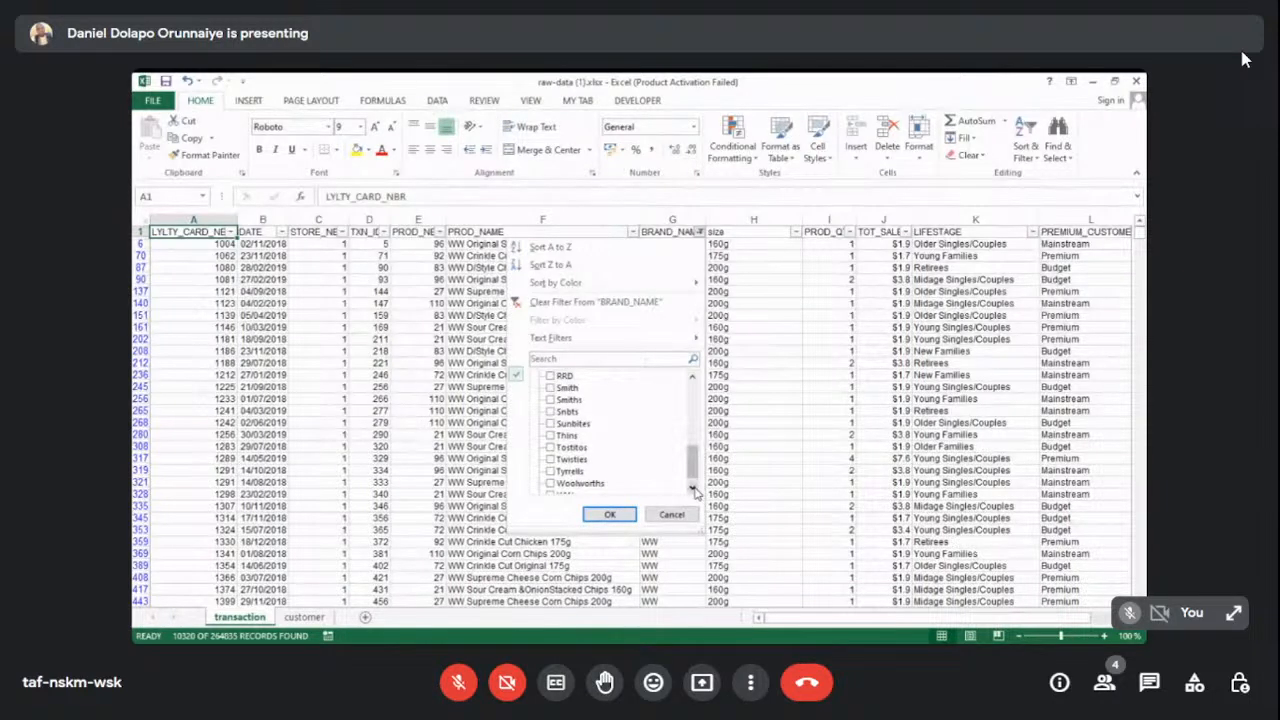
pyautogui.click(693, 489)
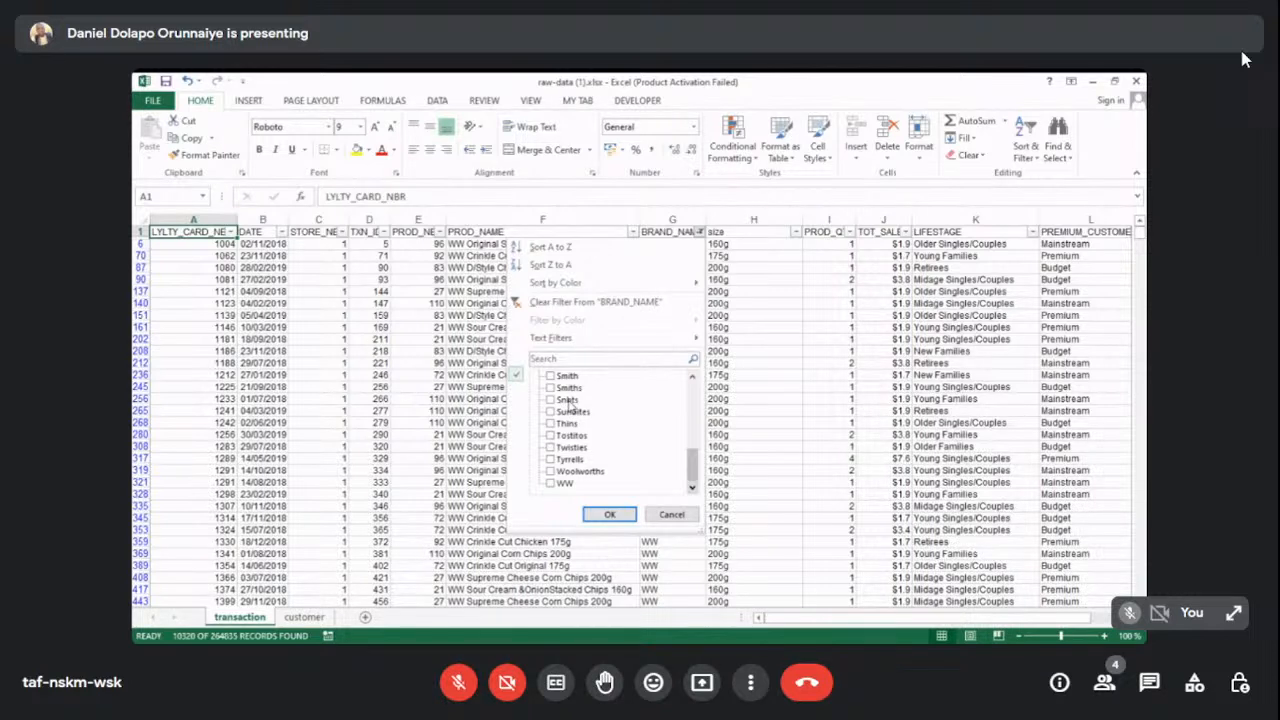
pyautogui.click(694, 380)
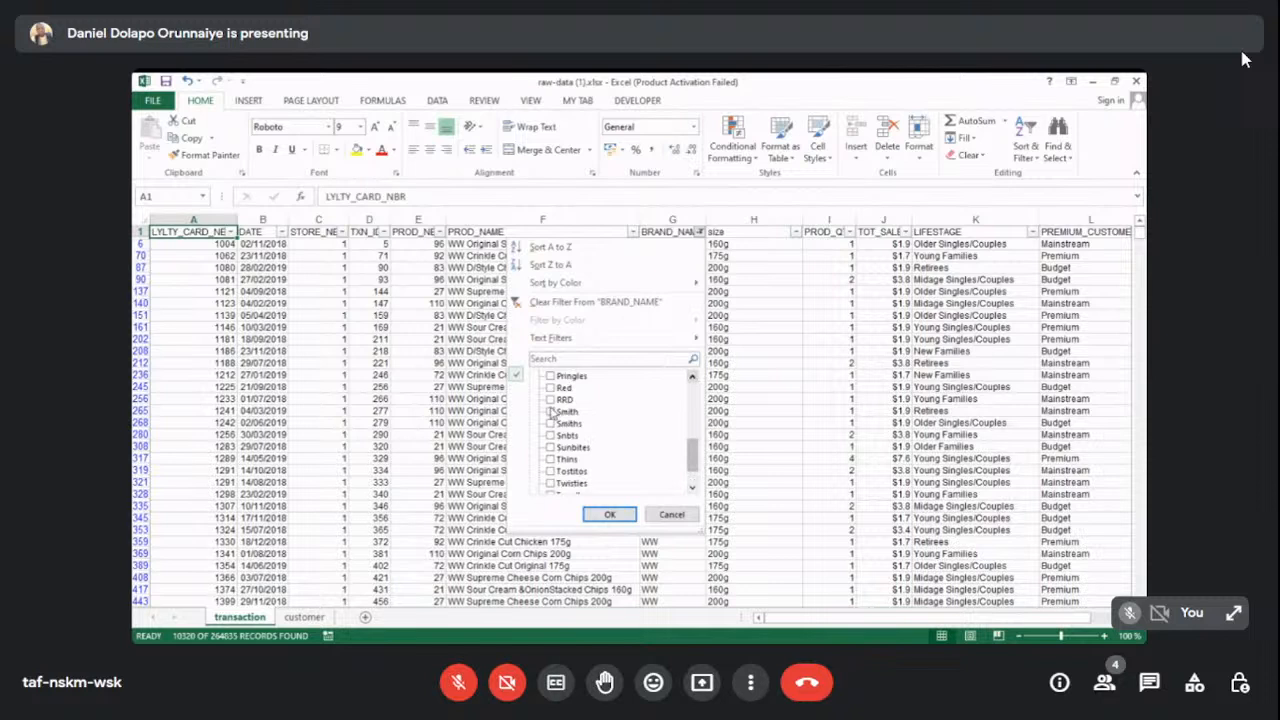
pyautogui.scroll(3, 694, 380)
pyautogui.click(694, 380)
pyautogui.click(694, 380)
pyautogui.click(694, 380)
pyautogui.click(694, 380)
pyautogui.click(694, 380)
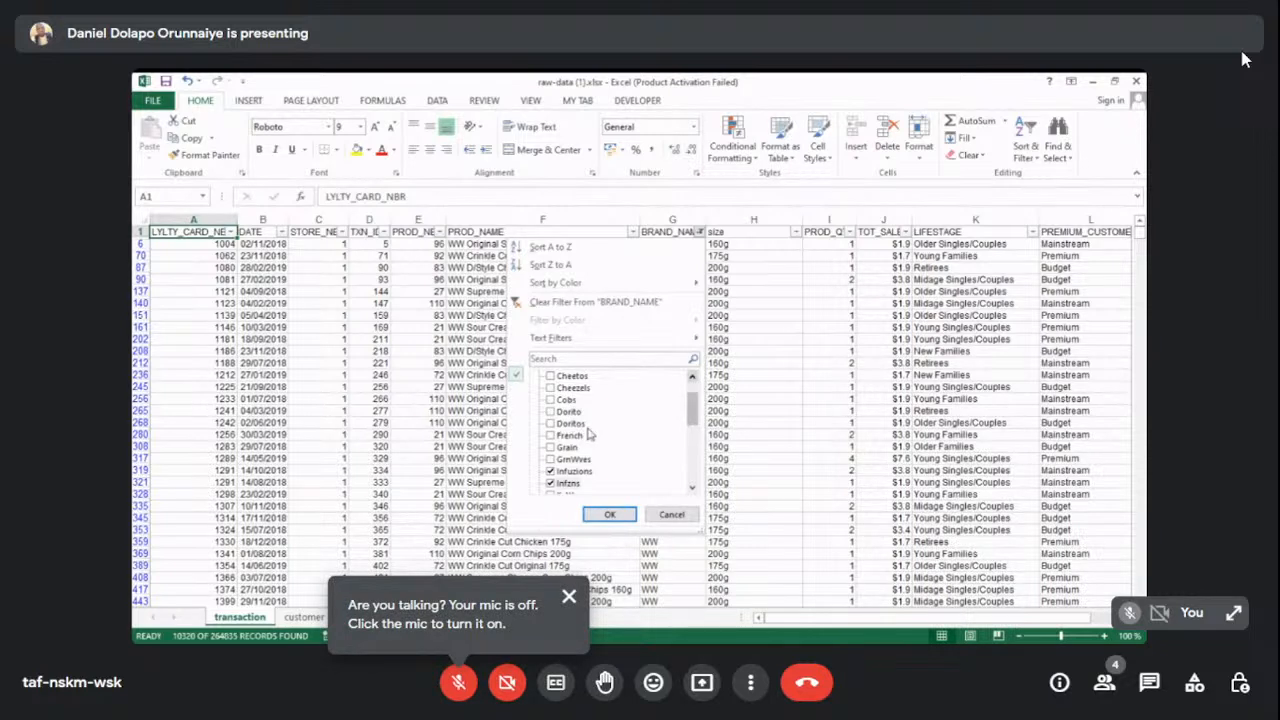
pyautogui.moveTo(694, 414); pyautogui.dragTo(695, 403)
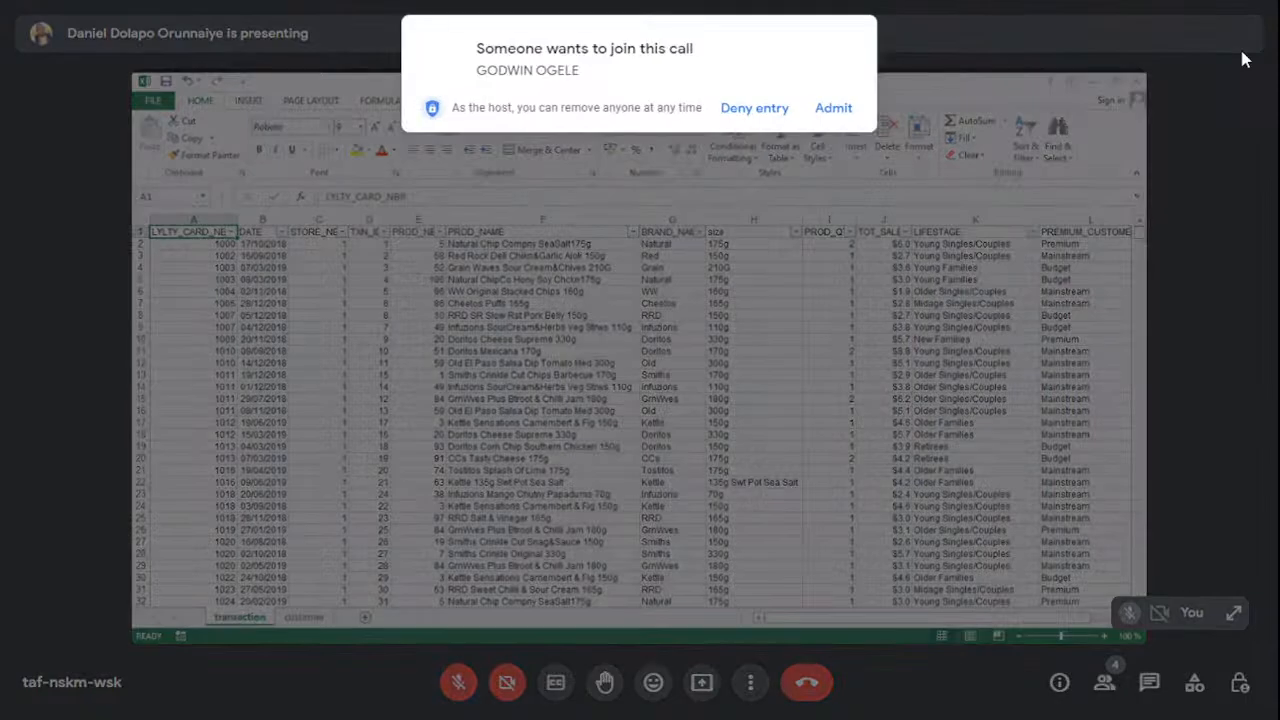
# Admit the waiting participant to the Google Meet call.
pyautogui.click(822, 107)
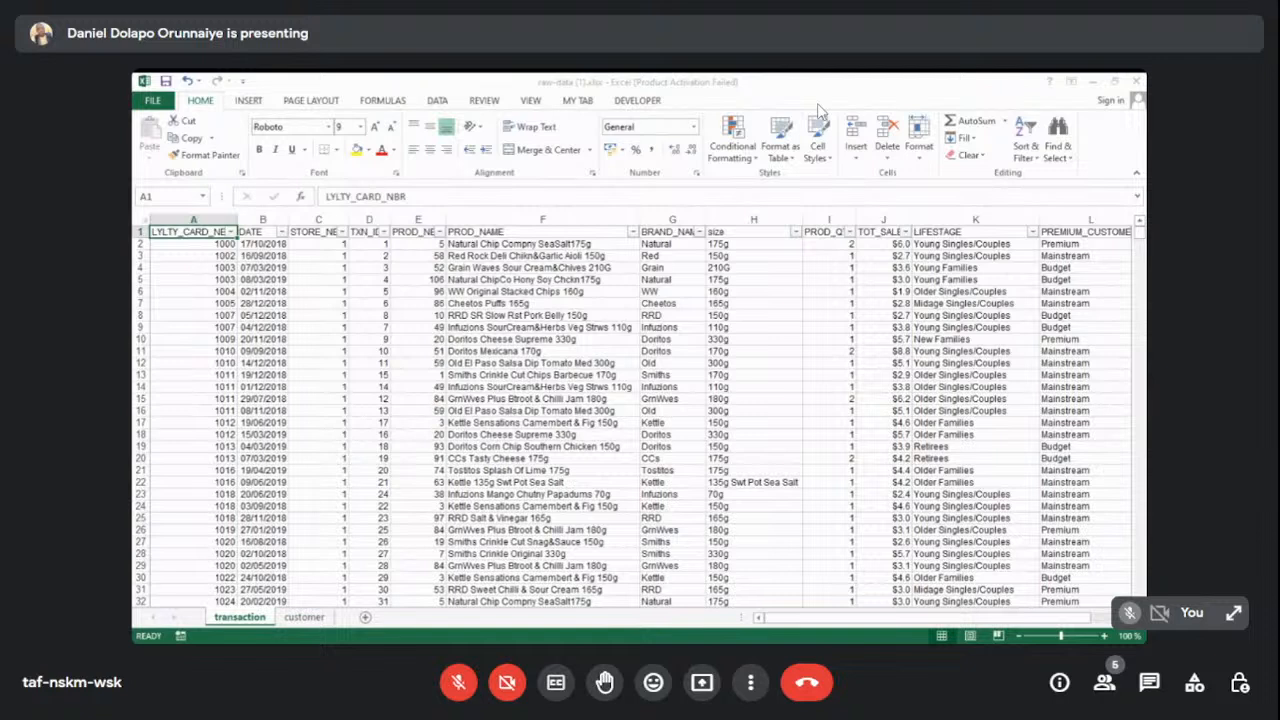
# Step through the Doritos entries in the PROD_NAME column from F10 to F19.
pyautogui.click(542, 339)
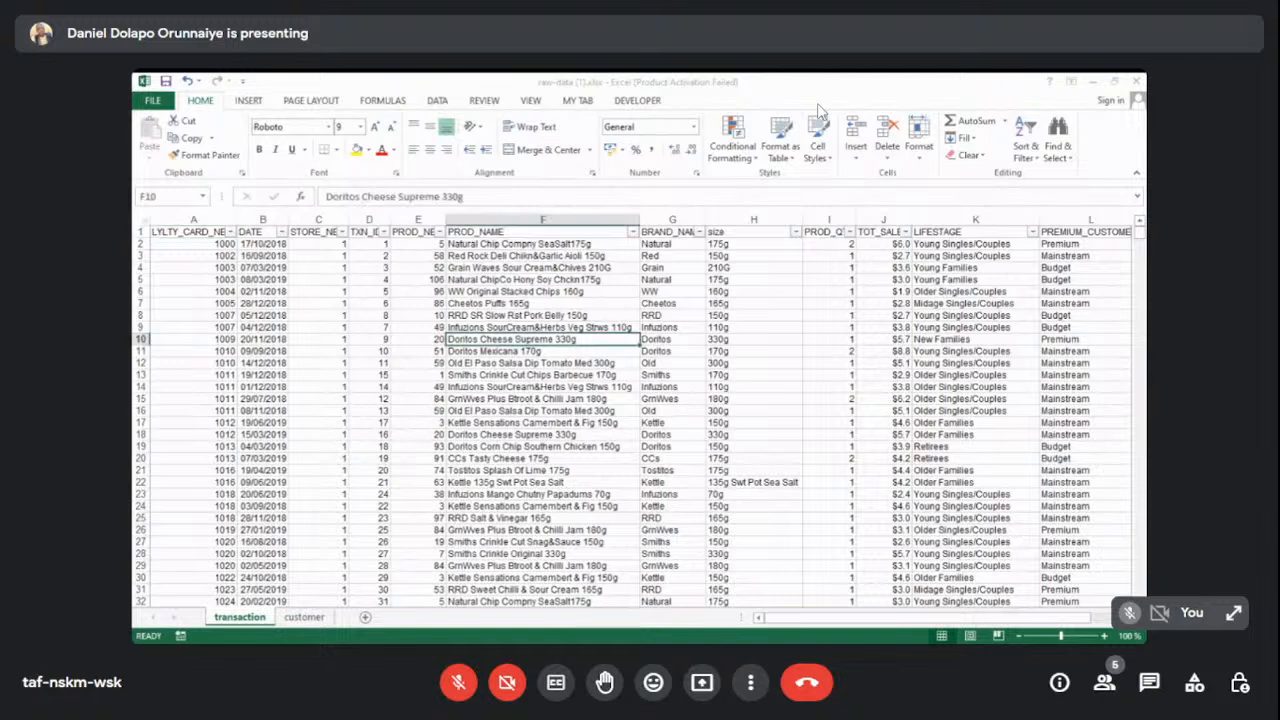
pyautogui.press('Down')
pyautogui.press('Down')
pyautogui.press('Down')
pyautogui.press('Down')
pyautogui.press('Down')
pyautogui.press('Down')
pyautogui.press('Down')
pyautogui.press('Down')
pyautogui.press('Down')
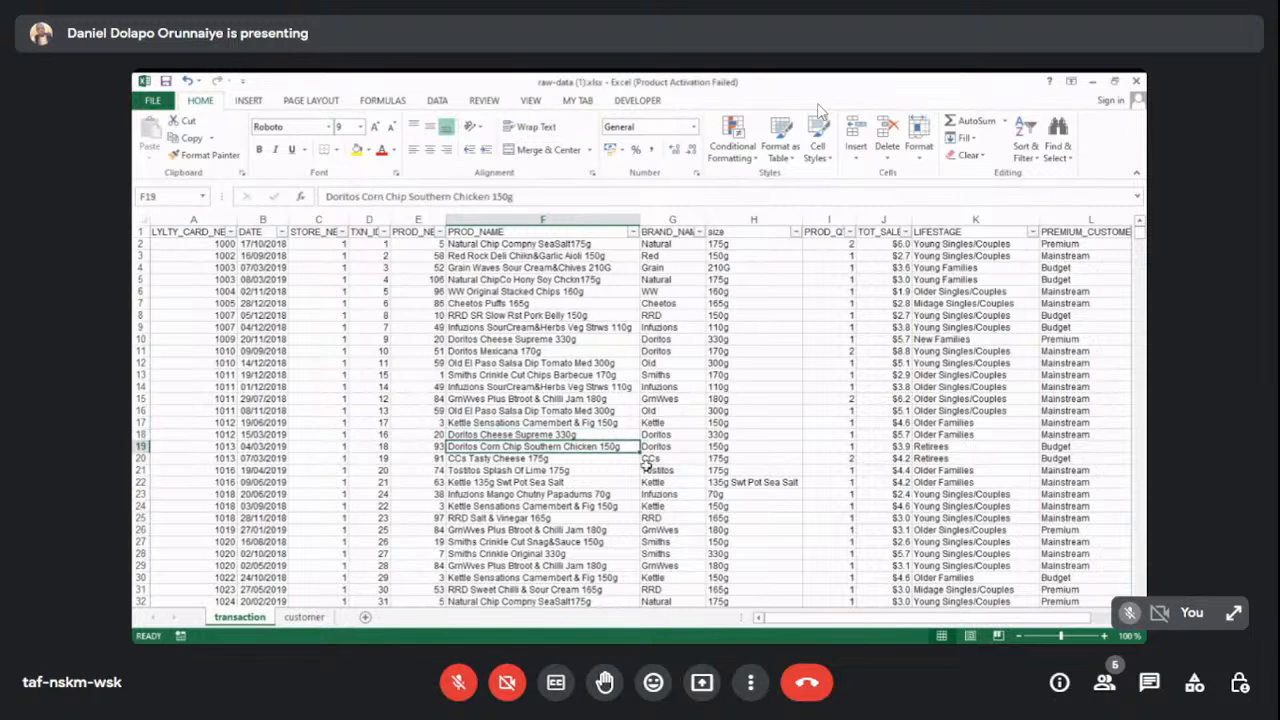
# Go back to the first brand cell, G2, and step through the Doritos product names again to F19.
pyautogui.click(665, 243)
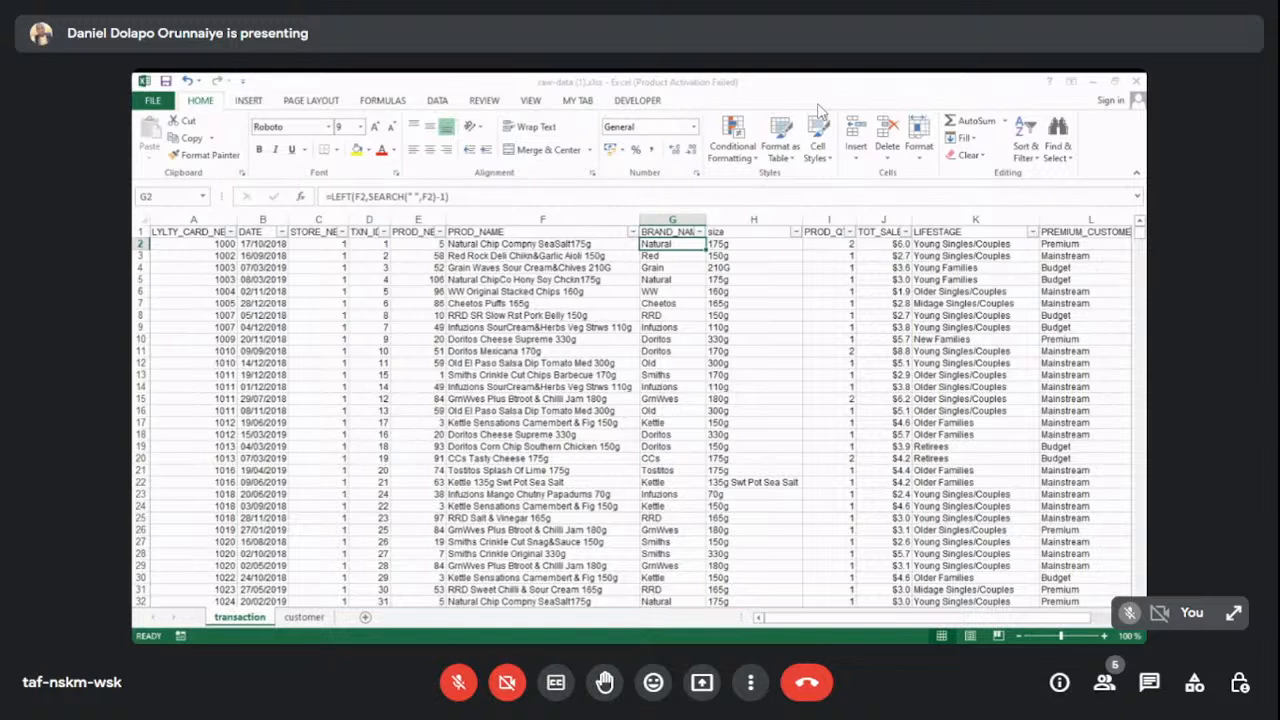
pyautogui.click(543, 339)
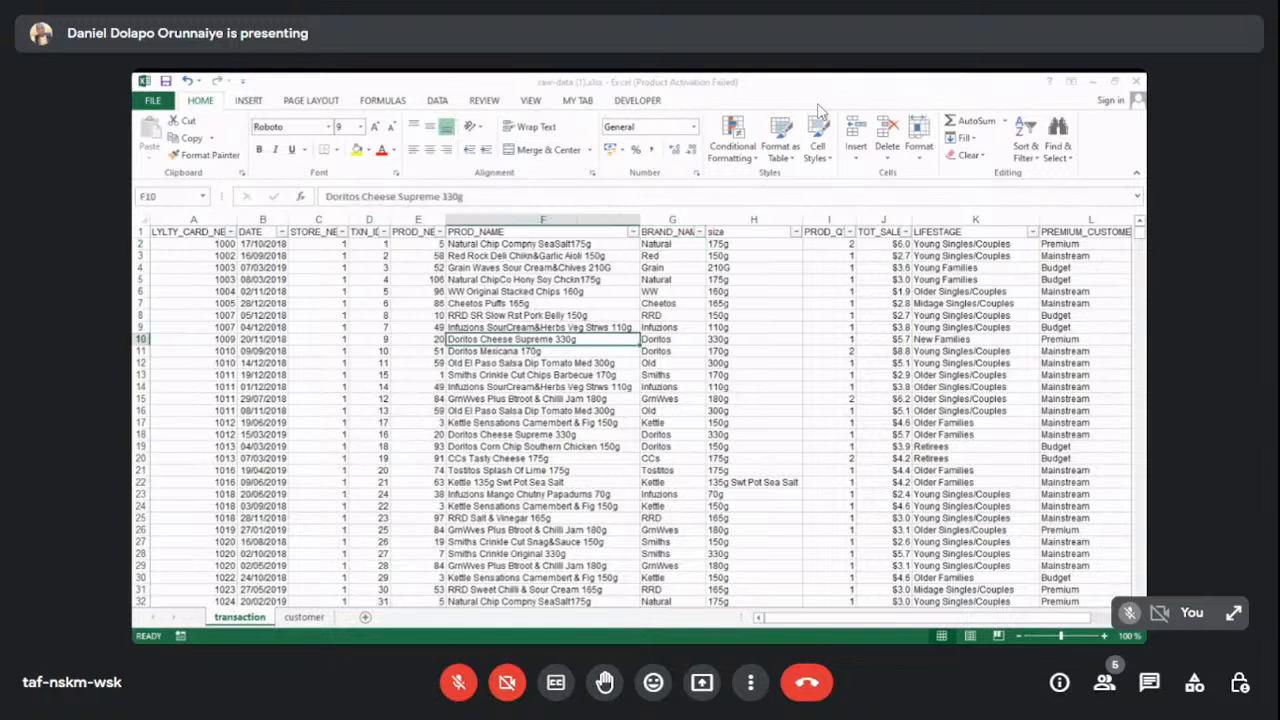
pyautogui.press('Down')
pyautogui.press('Down')
pyautogui.press('Down')
pyautogui.press('Down')
pyautogui.press('Down')
pyautogui.press('Down')
pyautogui.press('Down')
pyautogui.press('Down')
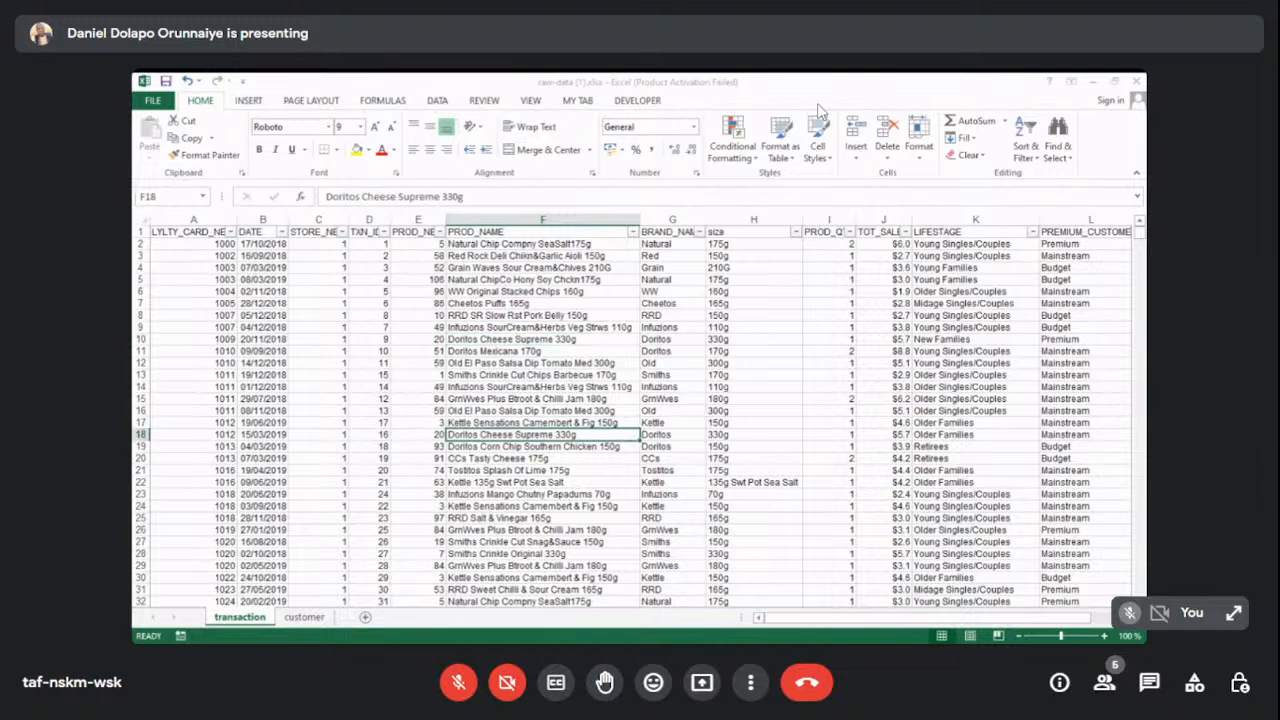
pyautogui.press('Down')
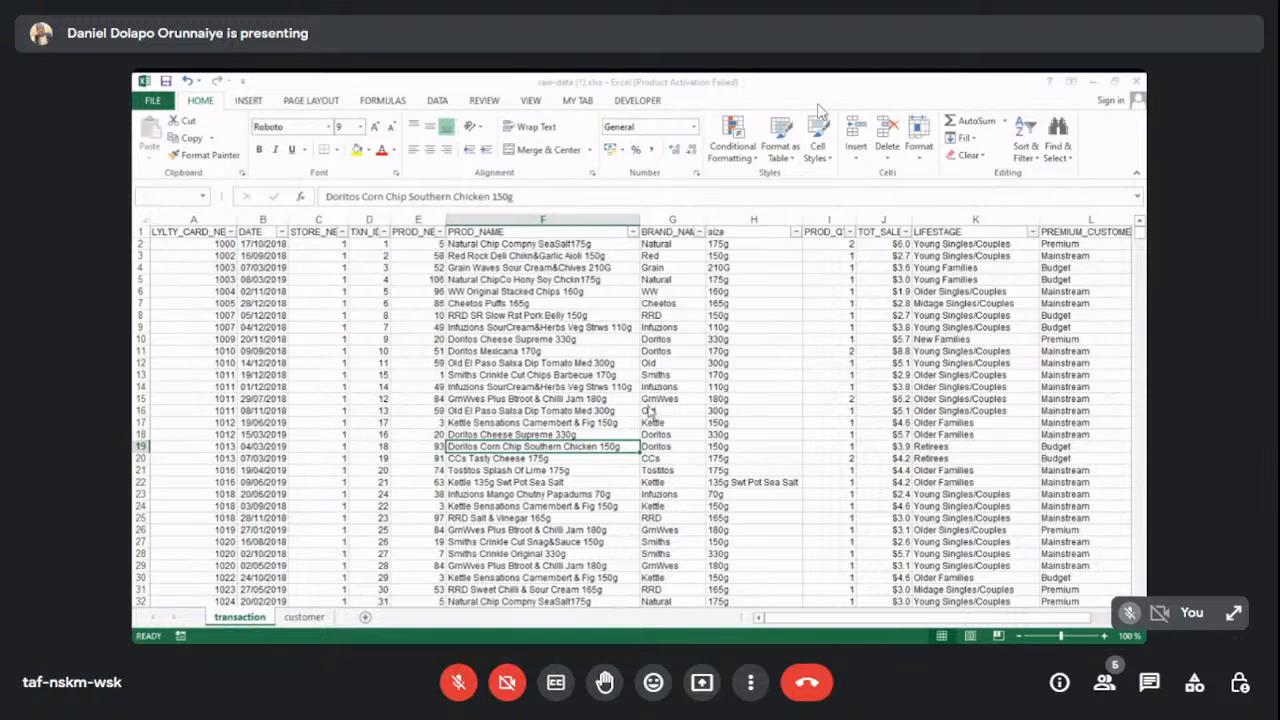
# Inspect the brand-extraction formulas in G2 and G5 of the BRAND_NAME column, ending back on G2.
pyautogui.click(680, 247)
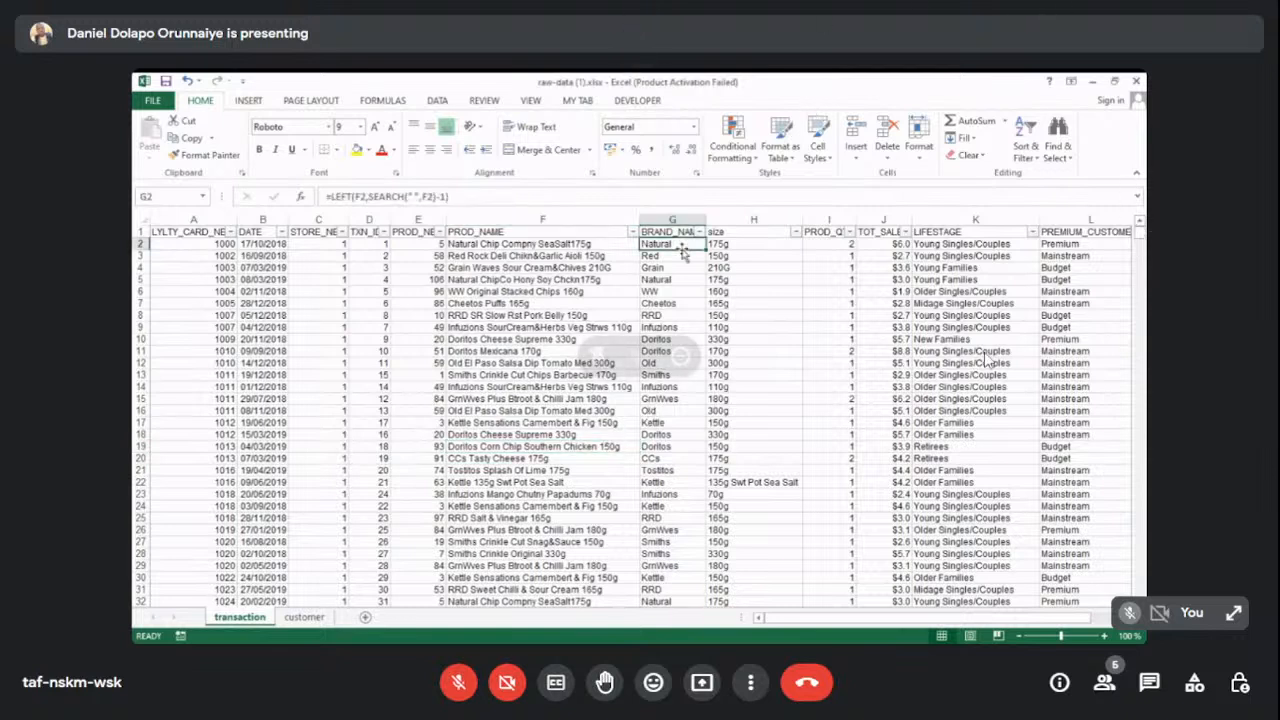
pyautogui.hotkey('alt', 'Tab')
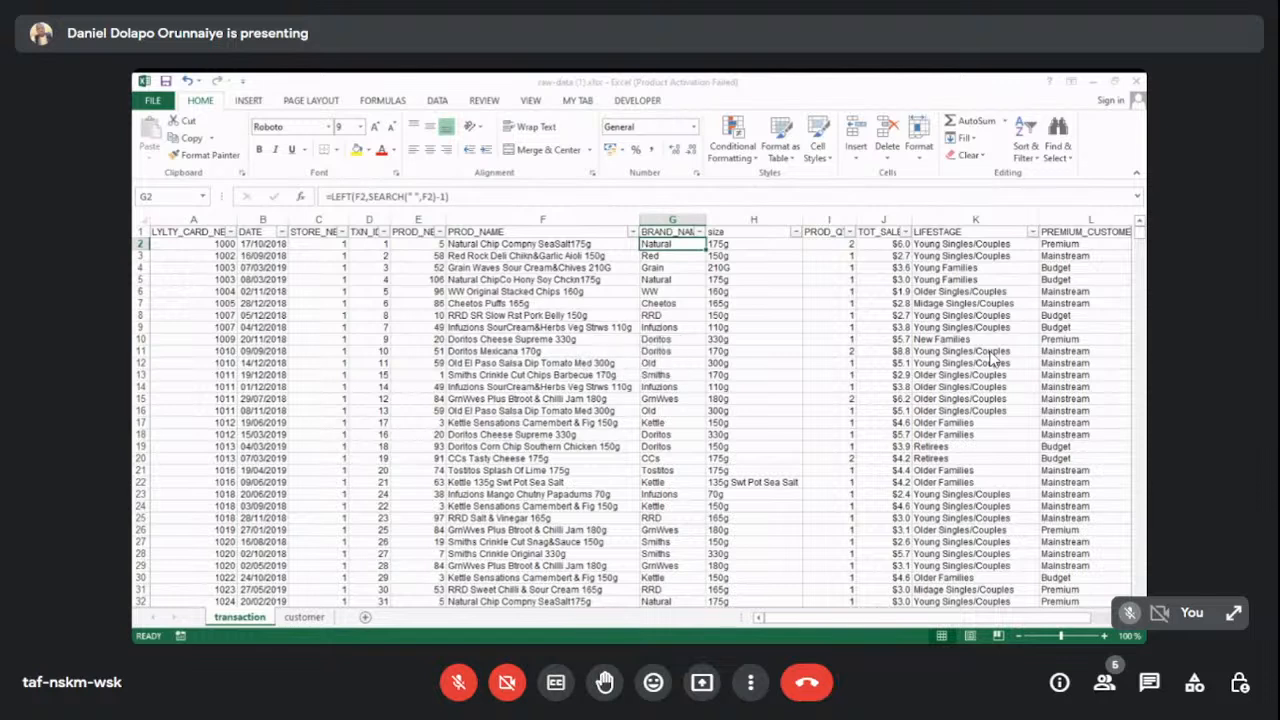
pyautogui.hotkey('alt', 'Tab')
pyautogui.click(681, 278)
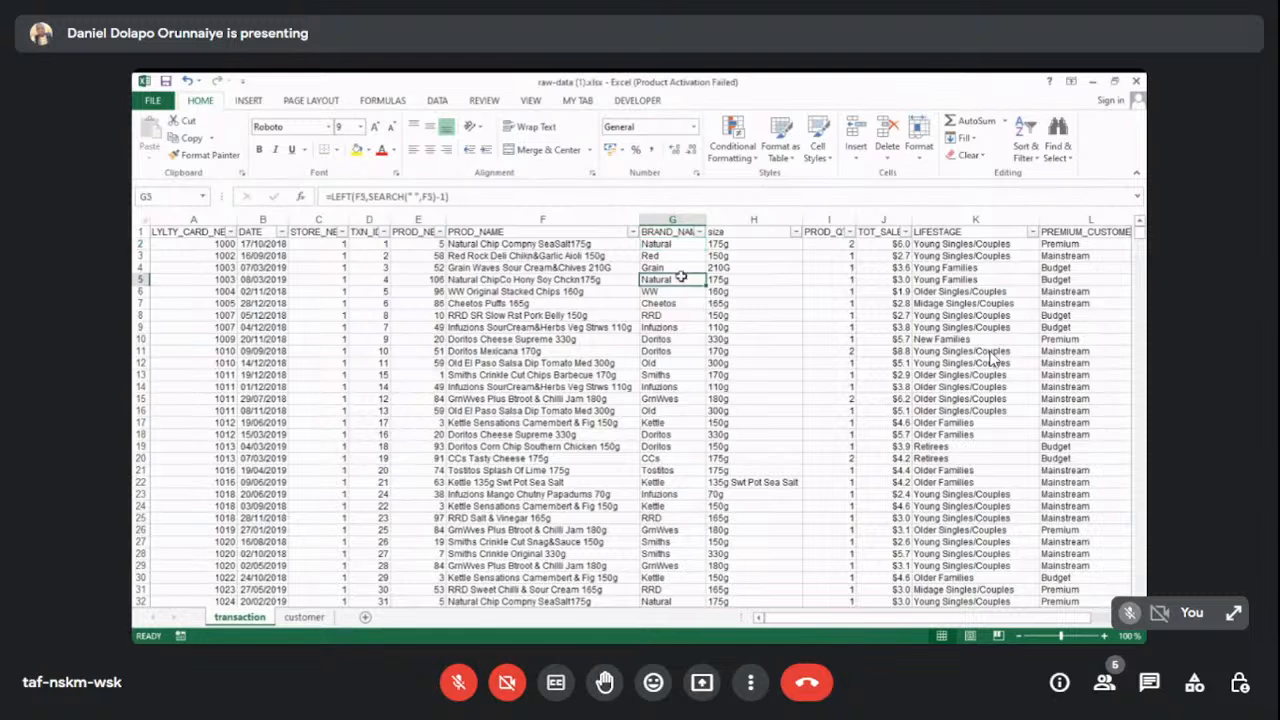
pyautogui.click(667, 244)
pyautogui.hotkey('alt', 'Tab')
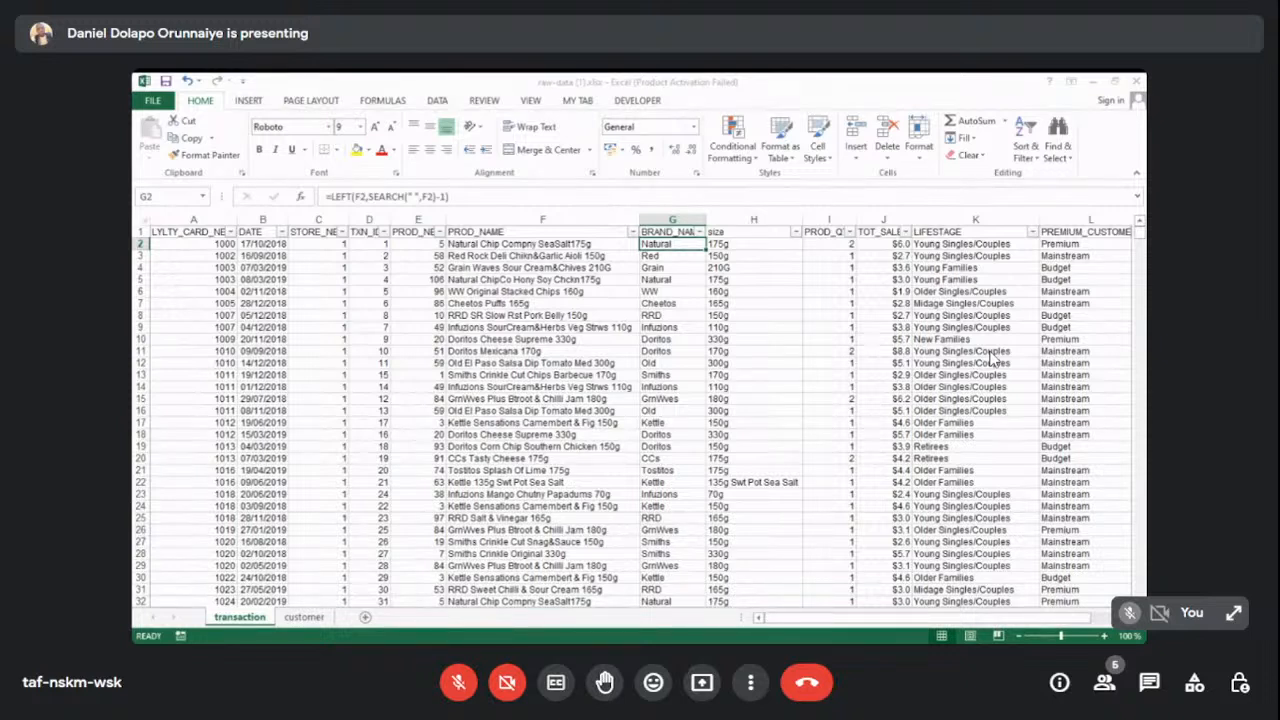
# Step down the PROD_NAME column from F10 to F61, reading how the Doritos product names are written.
pyautogui.click(543, 339)
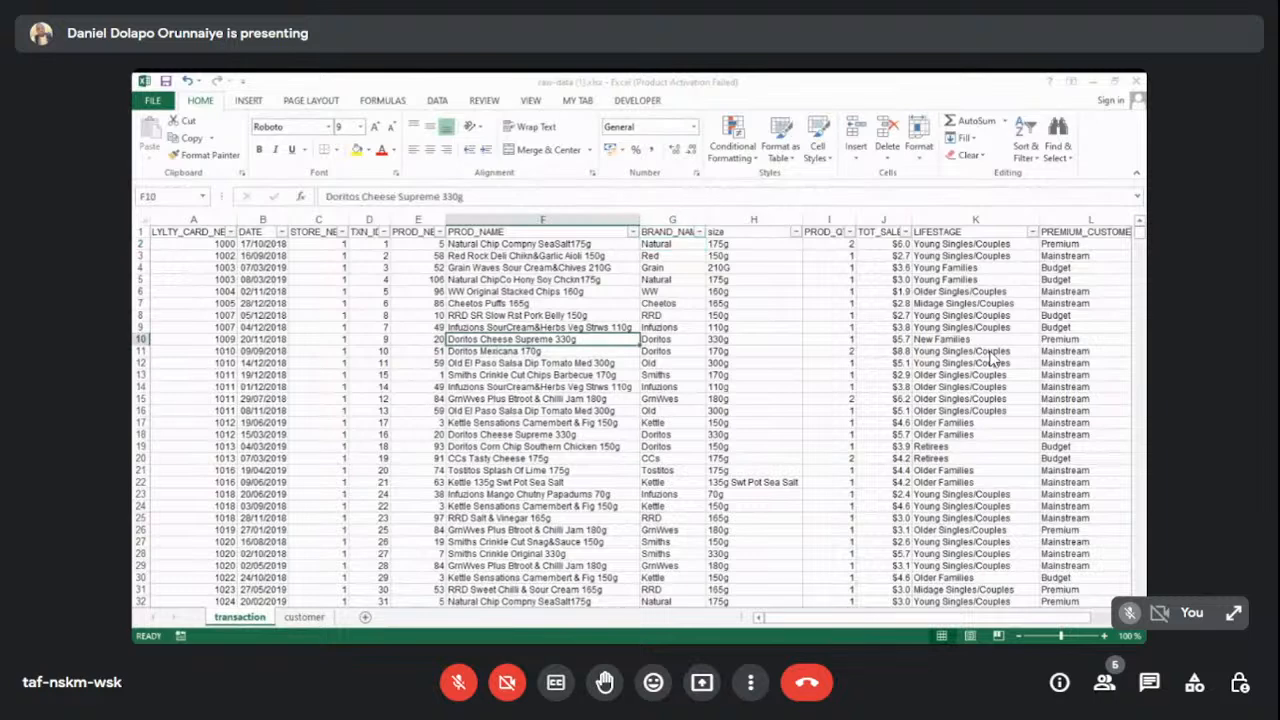
pyautogui.press('Down')
pyautogui.press('Down')
pyautogui.press('Down')
pyautogui.press('Down')
pyautogui.press('Down')
pyautogui.press('Down')
pyautogui.press('Down')
pyautogui.press('Down')
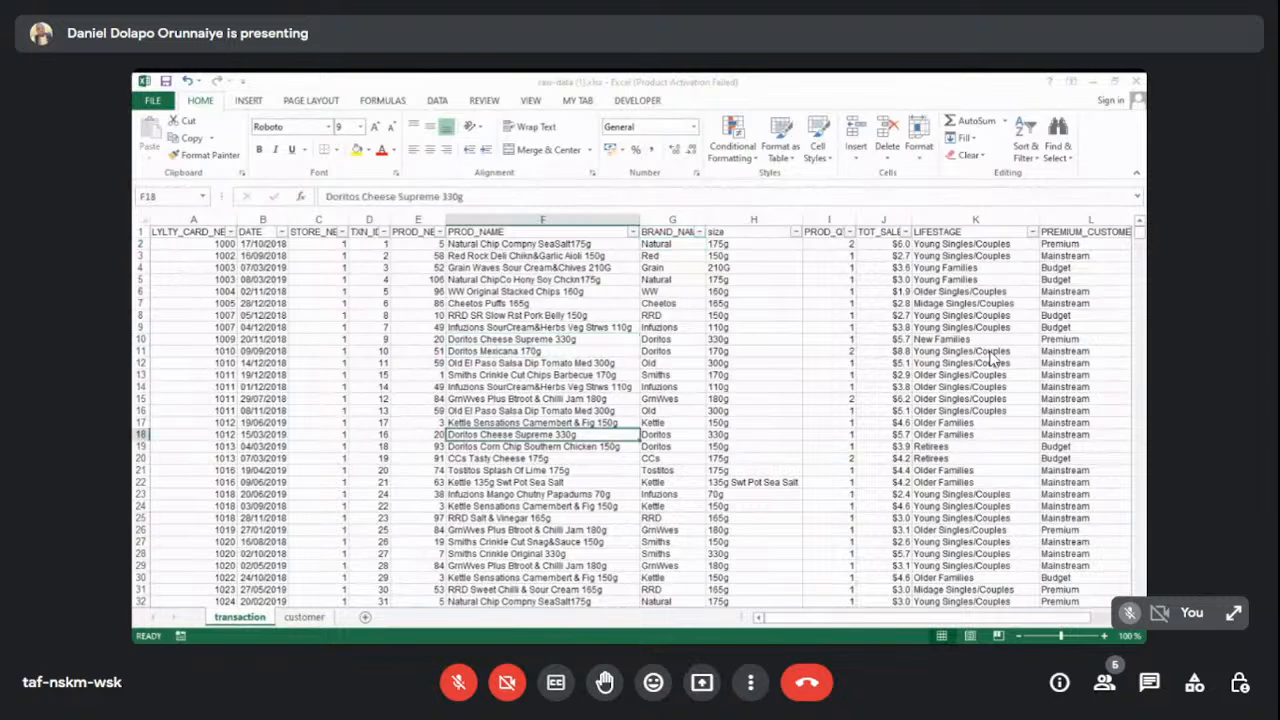
pyautogui.press('Down')
pyautogui.press('Down')
pyautogui.press('Down')
pyautogui.press('Down')
pyautogui.press('Down')
pyautogui.press('Down')
pyautogui.press('Down')
pyautogui.press('Down')
pyautogui.press('Down')
pyautogui.press('Down')
pyautogui.press('Down')
pyautogui.press('Down')
pyautogui.press('Down')
pyautogui.press('Down')
pyautogui.press('Down')
pyautogui.press('Down')
pyautogui.press('Down')
pyautogui.press('Down')
pyautogui.press('Down')
pyautogui.press('Down')
pyautogui.press('Down')
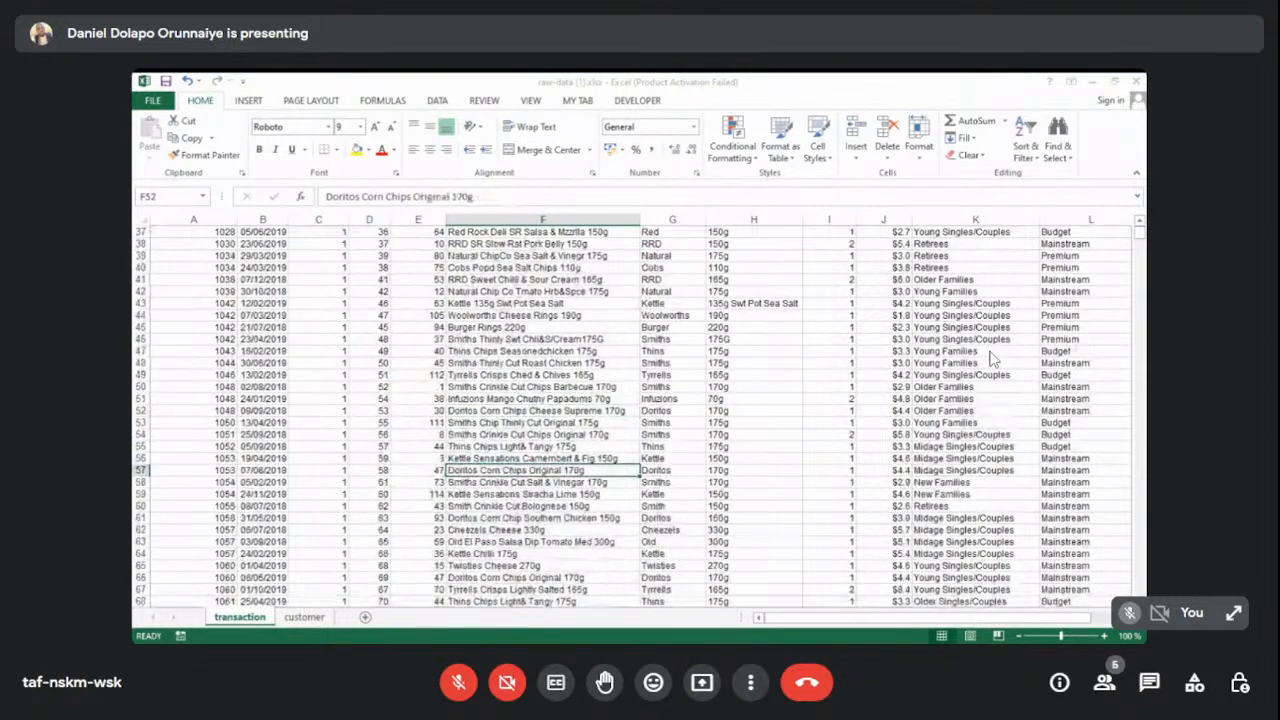
pyautogui.press('Down')
pyautogui.press('Down')
pyautogui.press('Down')
pyautogui.press('Down')
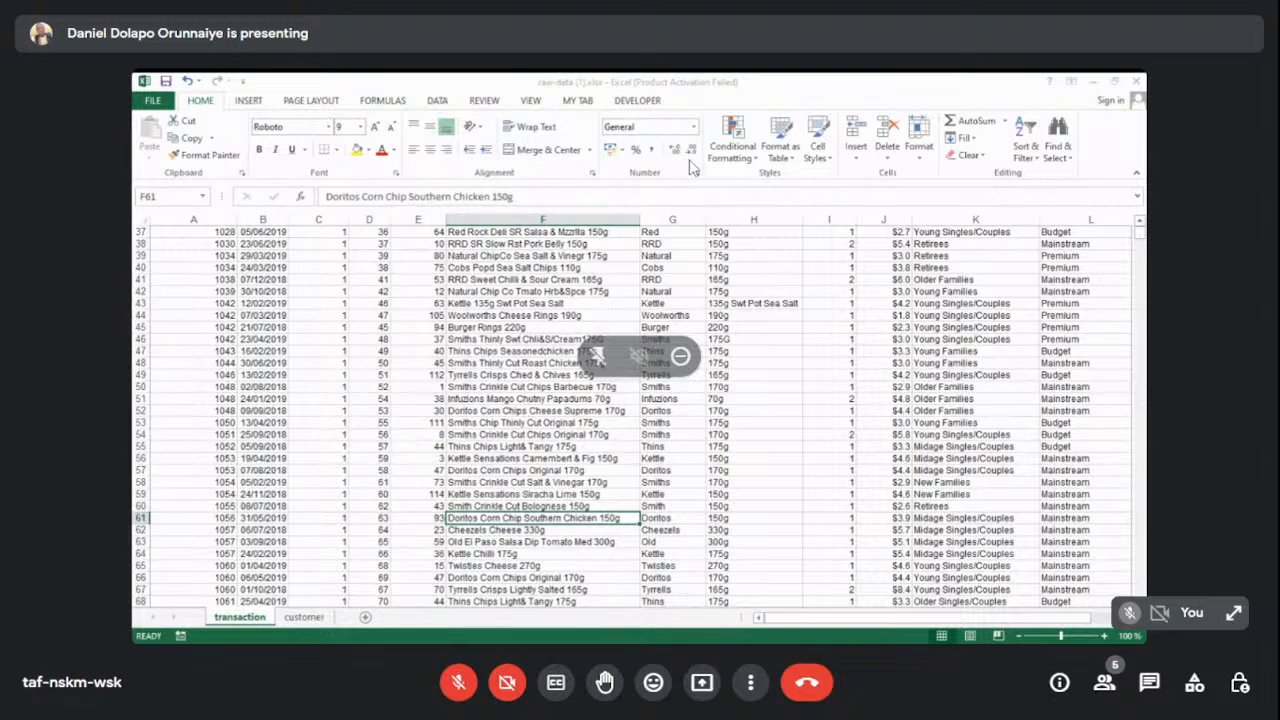
# Return up the BRAND_NAME column from G39 to the first brand cell, G2.
pyautogui.click(668, 255)
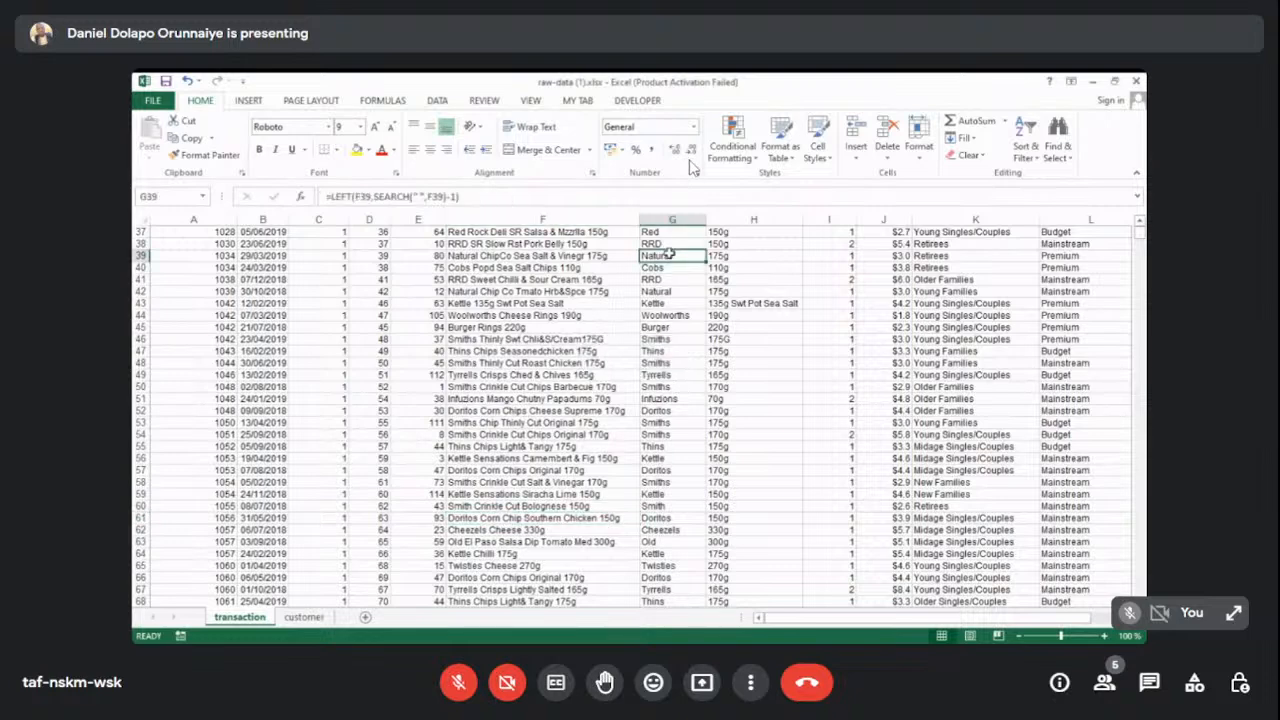
pyautogui.press('Up')
pyautogui.press('Up')
pyautogui.press('Up')
pyautogui.press('Up')
pyautogui.press('Up')
pyautogui.press('Up')
pyautogui.press('Up')
pyautogui.press('Up')
pyautogui.press('Up')
pyautogui.press('Up')
pyautogui.press('Up')
pyautogui.press('Up')
pyautogui.press('Up')
pyautogui.press('Up')
pyautogui.press('Up')
pyautogui.press('Up')
pyautogui.press('Up')
pyautogui.press('Up')
pyautogui.press('Up')
pyautogui.press('Up')
pyautogui.press('Up')
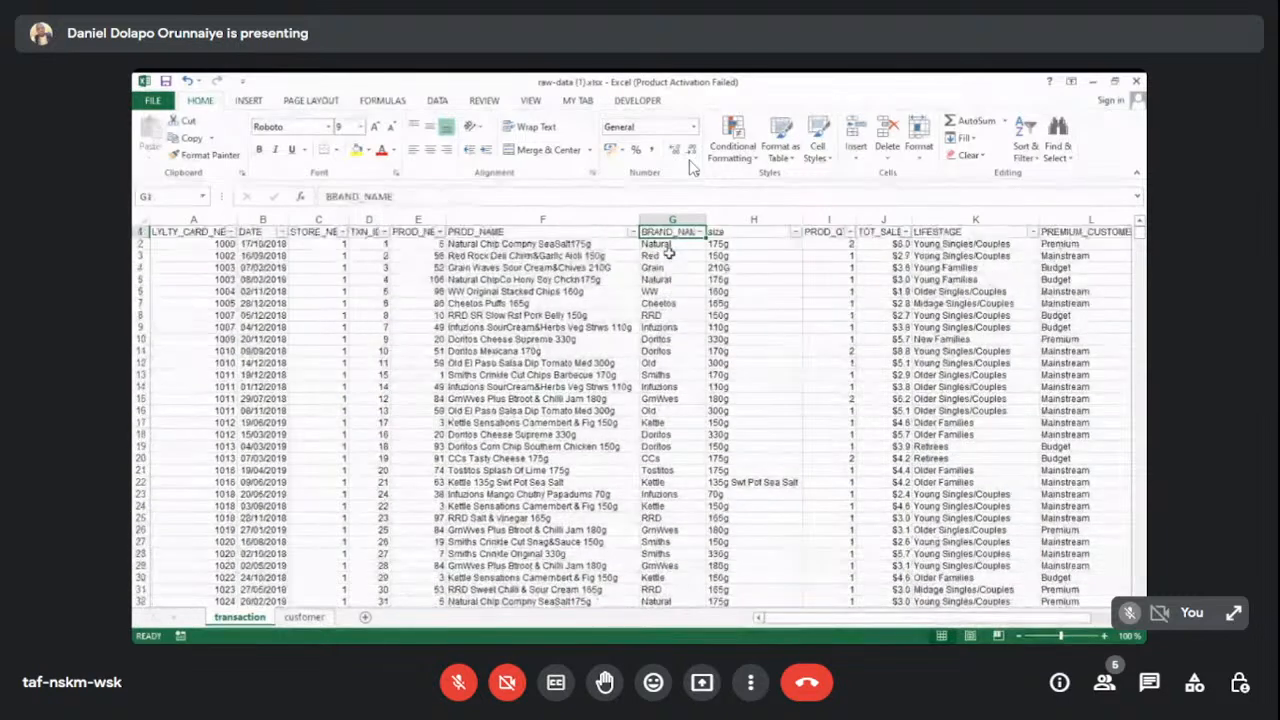
pyautogui.press('Down')
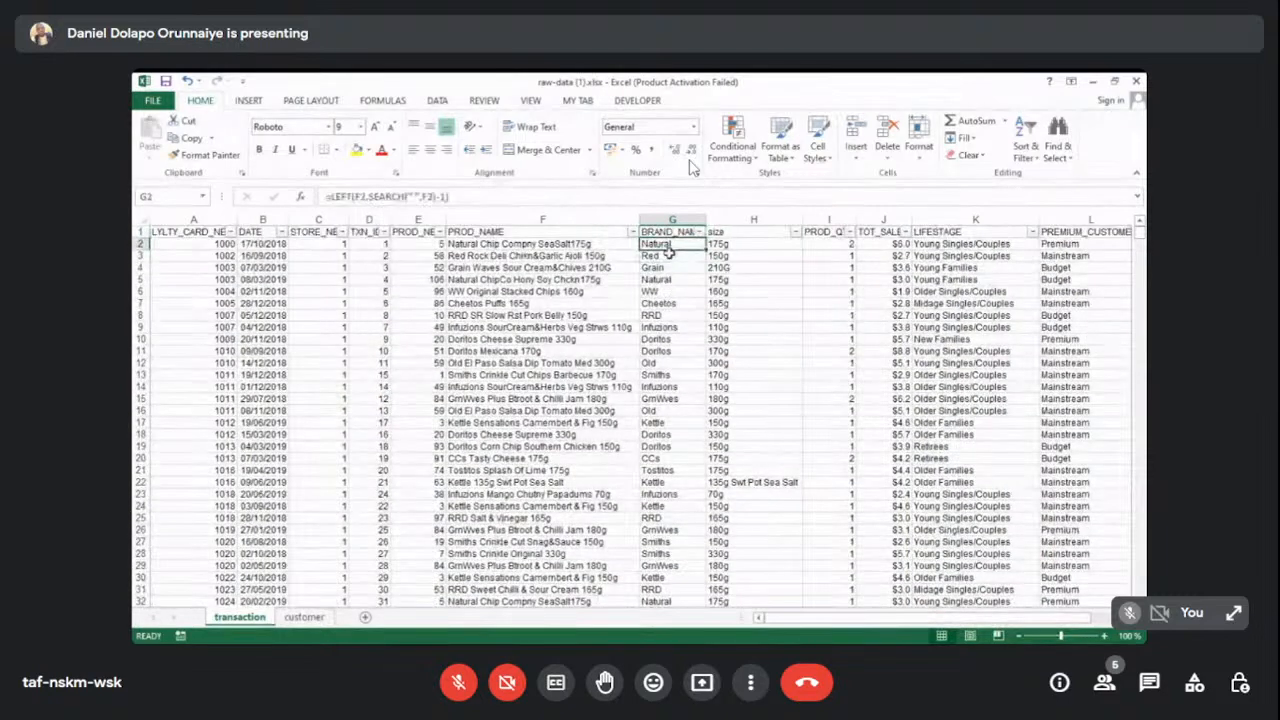
# Compare the first brand cells, G3 and G2, with the Doritos product names in F10 and F11.
pyautogui.rightClick(668, 253)
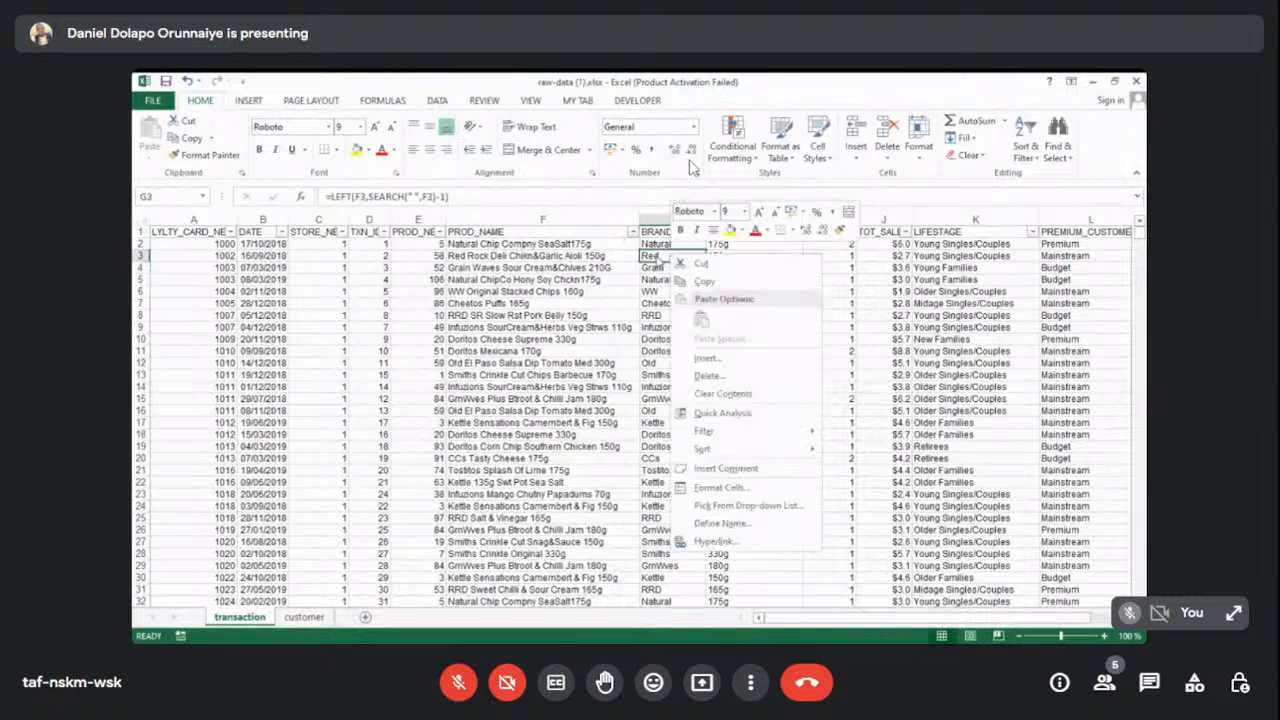
pyautogui.press('Escape')
pyautogui.rightClick(652, 244)
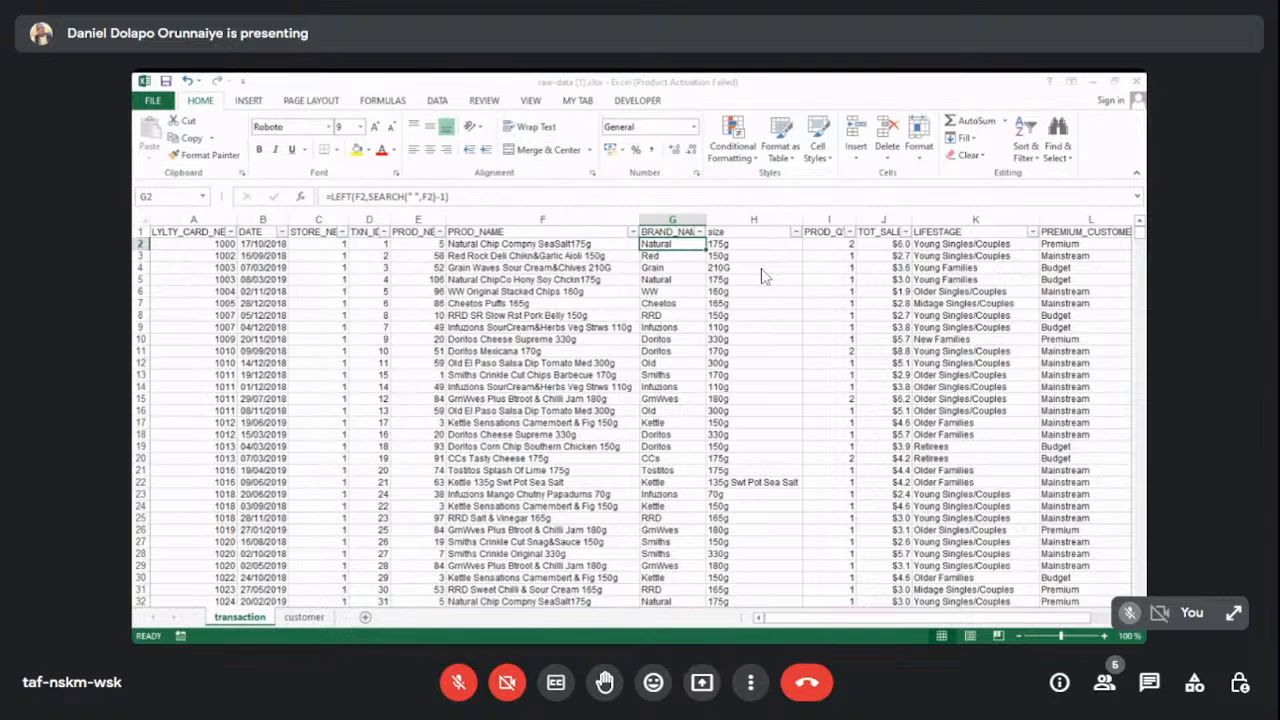
pyautogui.click(543, 339)
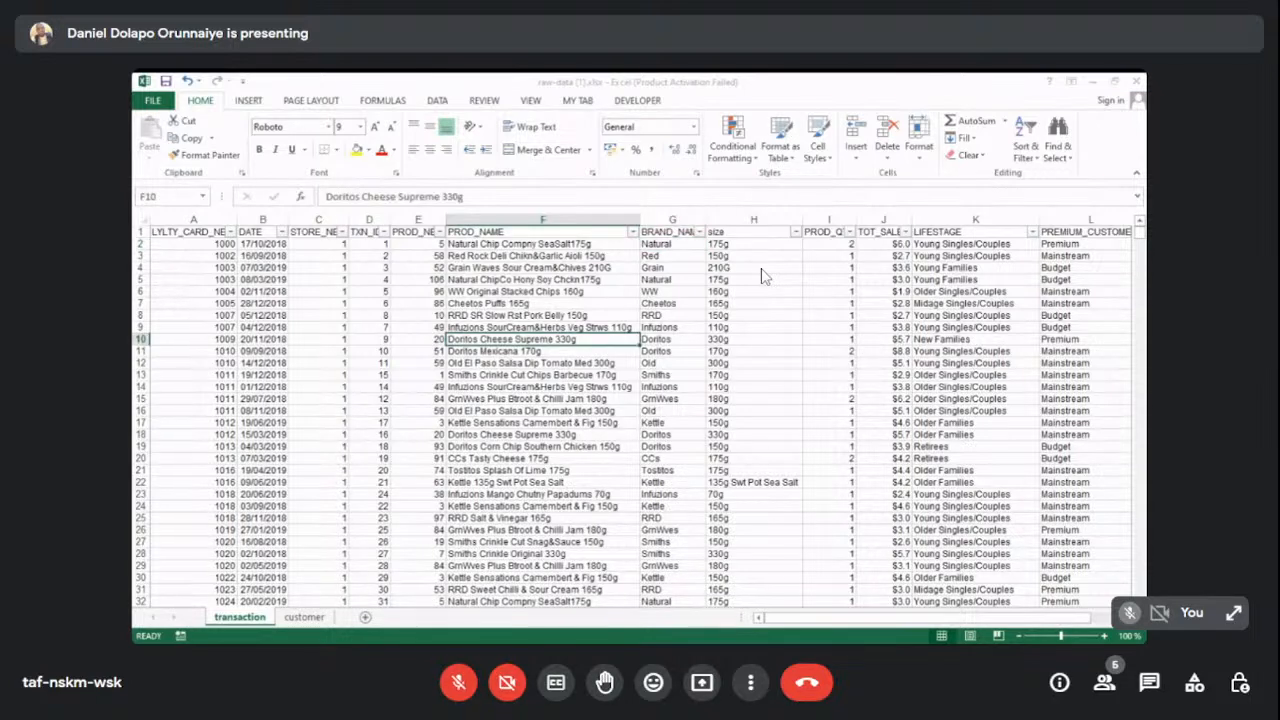
pyautogui.press('Down')
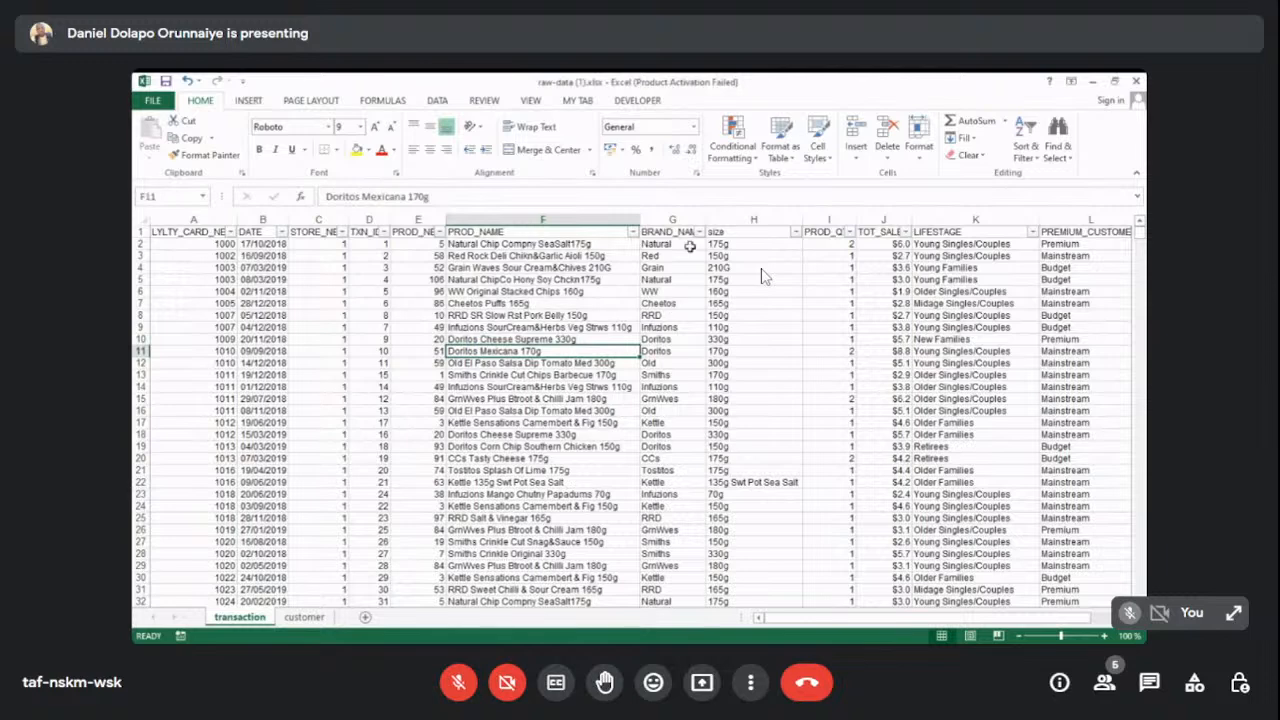
# Filter the BRAND_NAME column to only the Dorito entries and select the first filtered brand cell.
pyautogui.click(672, 219)
pyautogui.rightClick(672, 220)
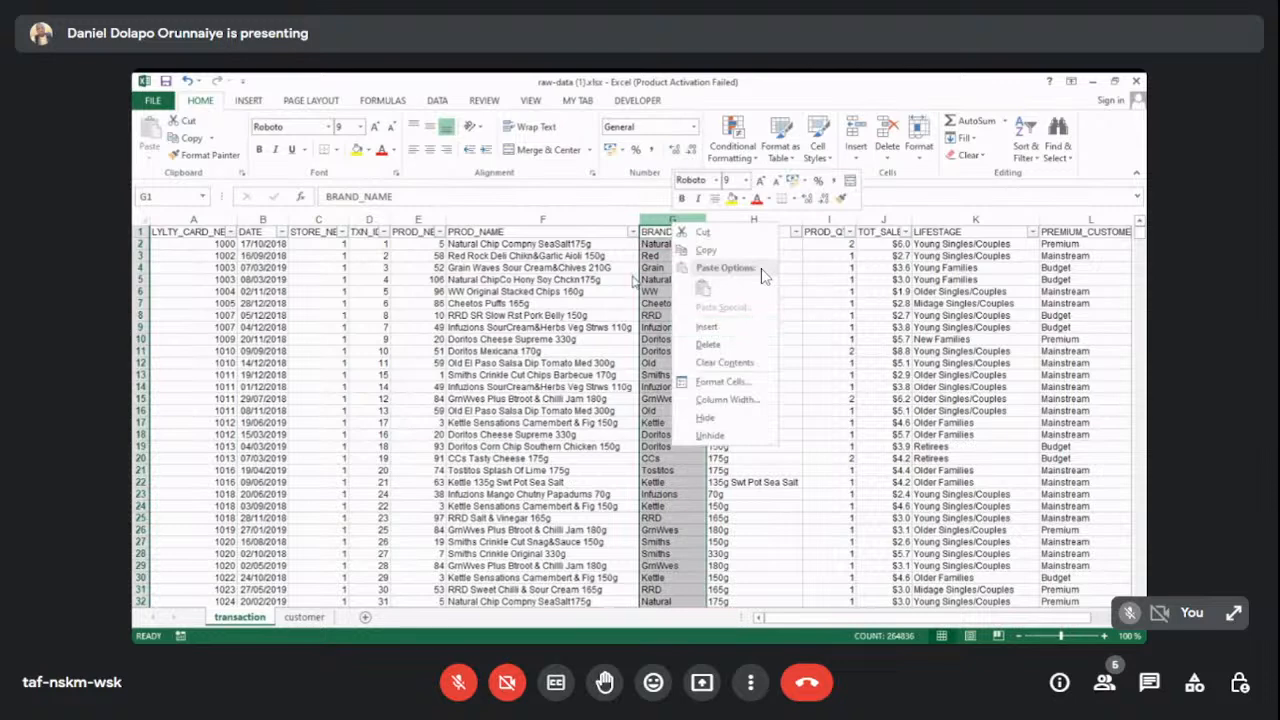
pyautogui.click(633, 281)
pyautogui.click(699, 232)
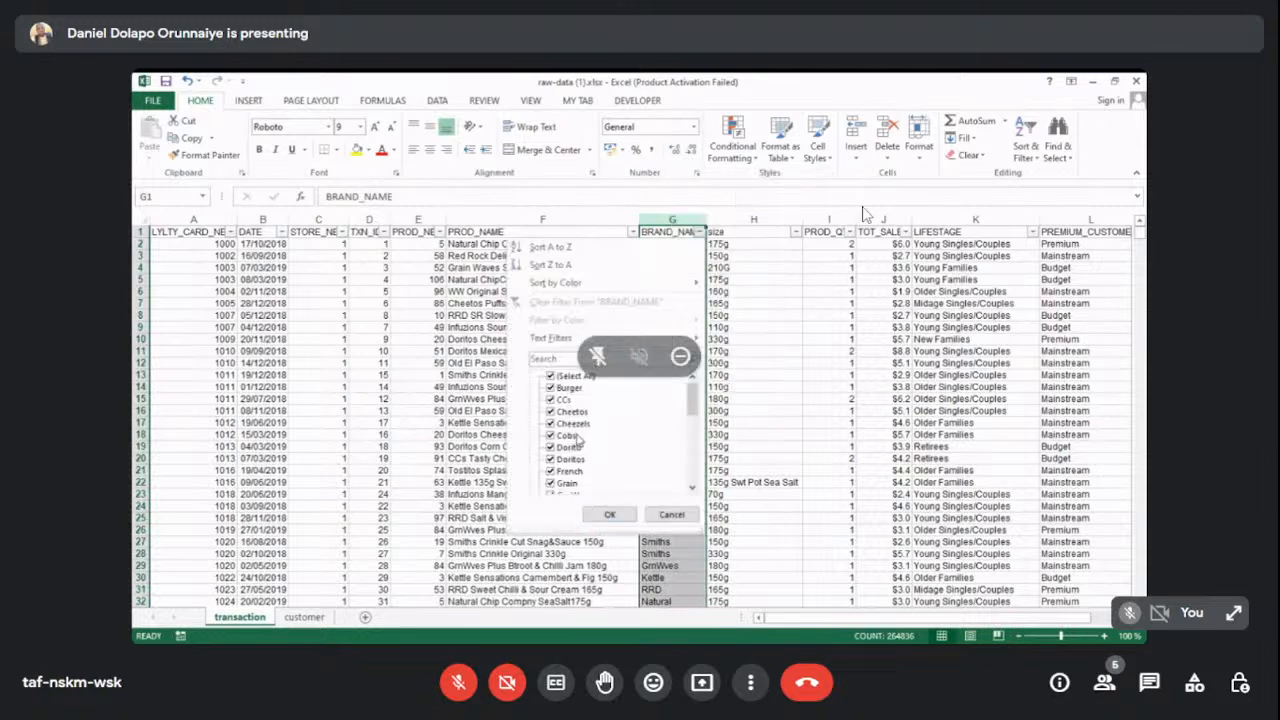
pyautogui.click(550, 375)
pyautogui.click(551, 447)
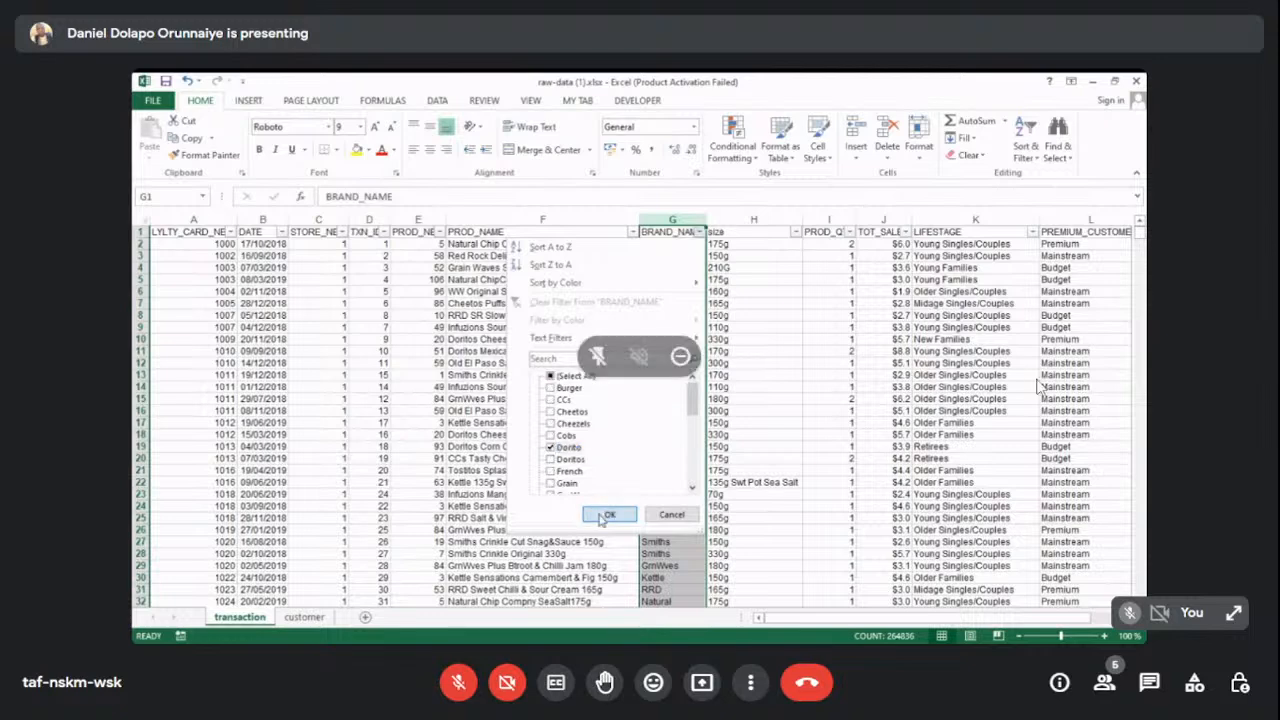
pyautogui.click(599, 513)
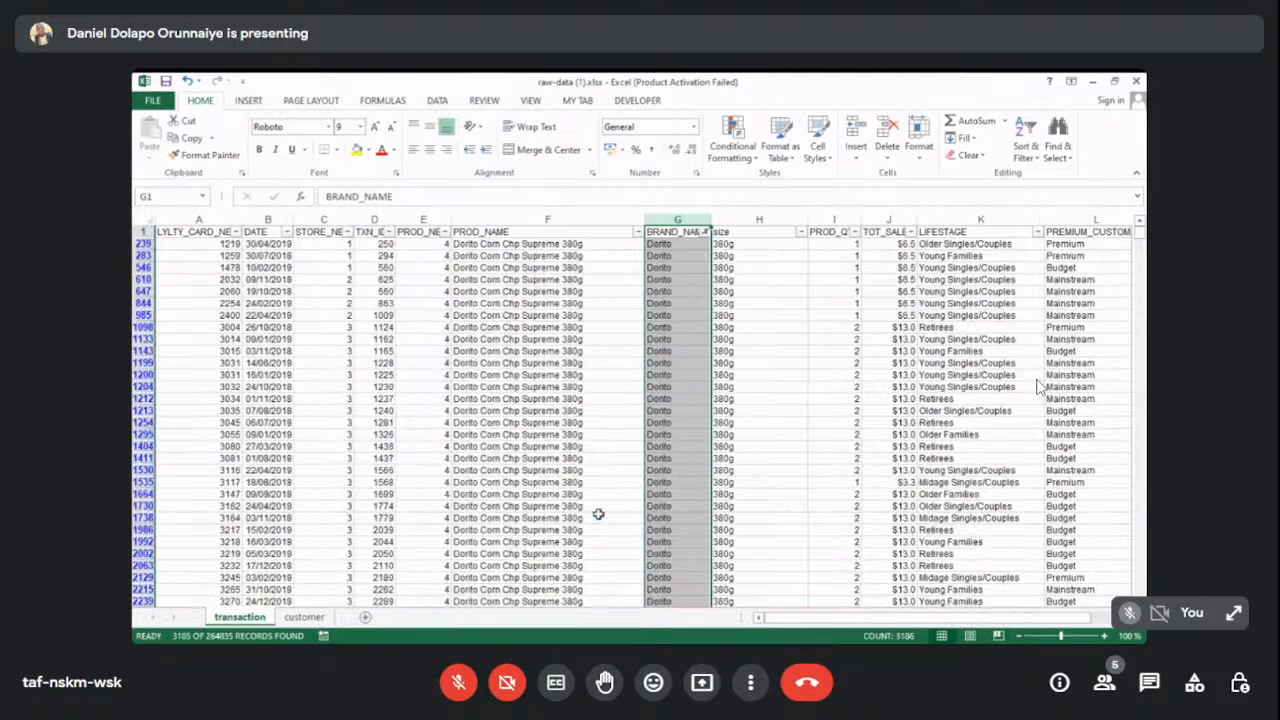
pyautogui.click(666, 245)
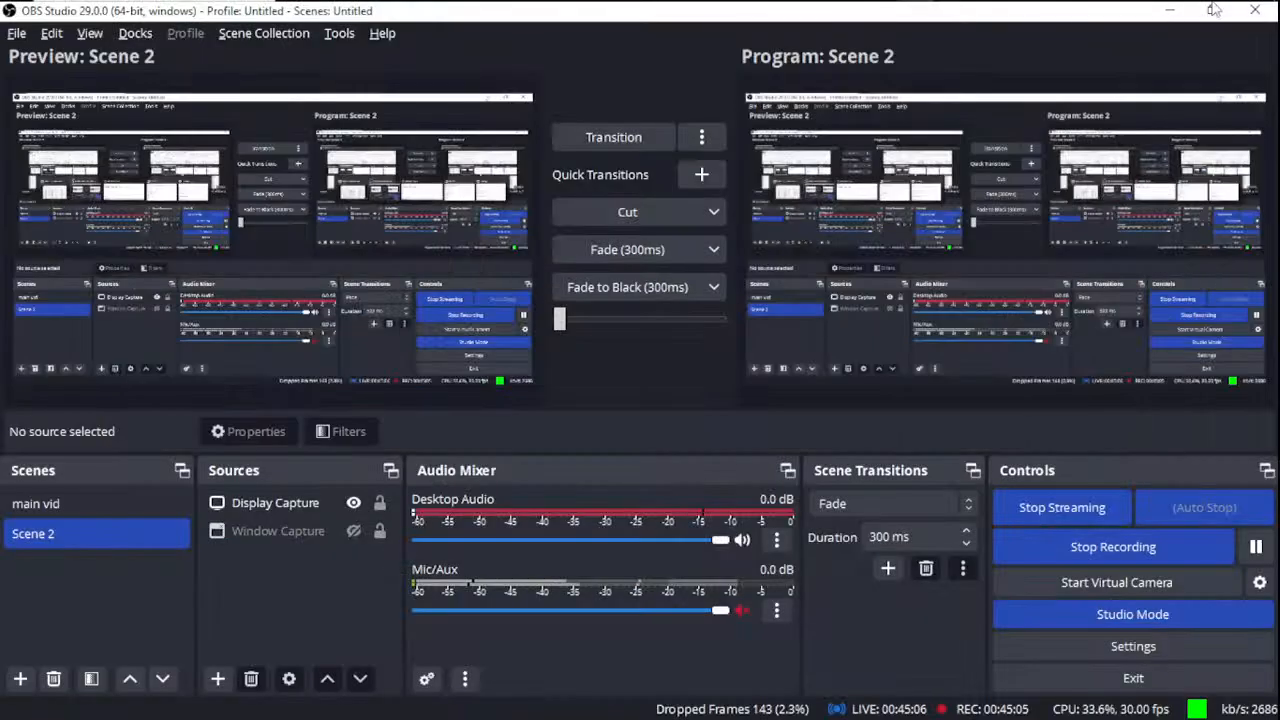
# Check the computer's Wi-Fi connection and the list of available networks.
pyautogui.click(1132, 16)
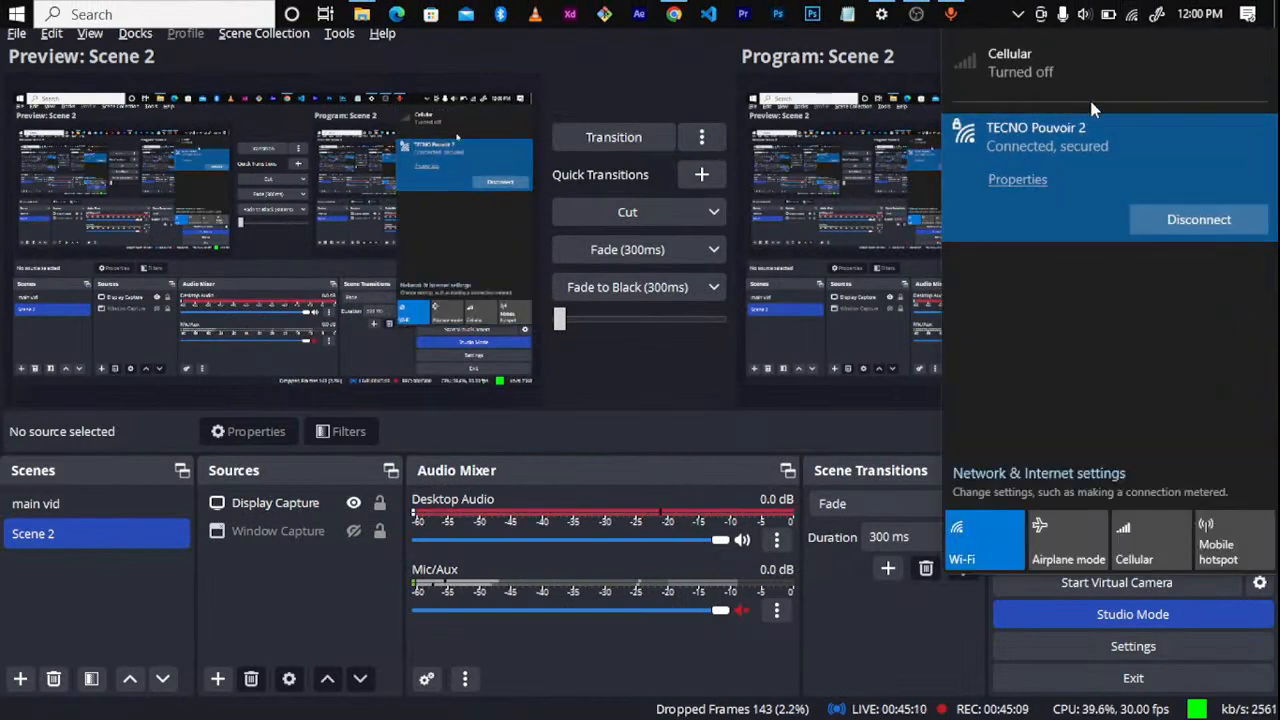
pyautogui.click(1130, 13)
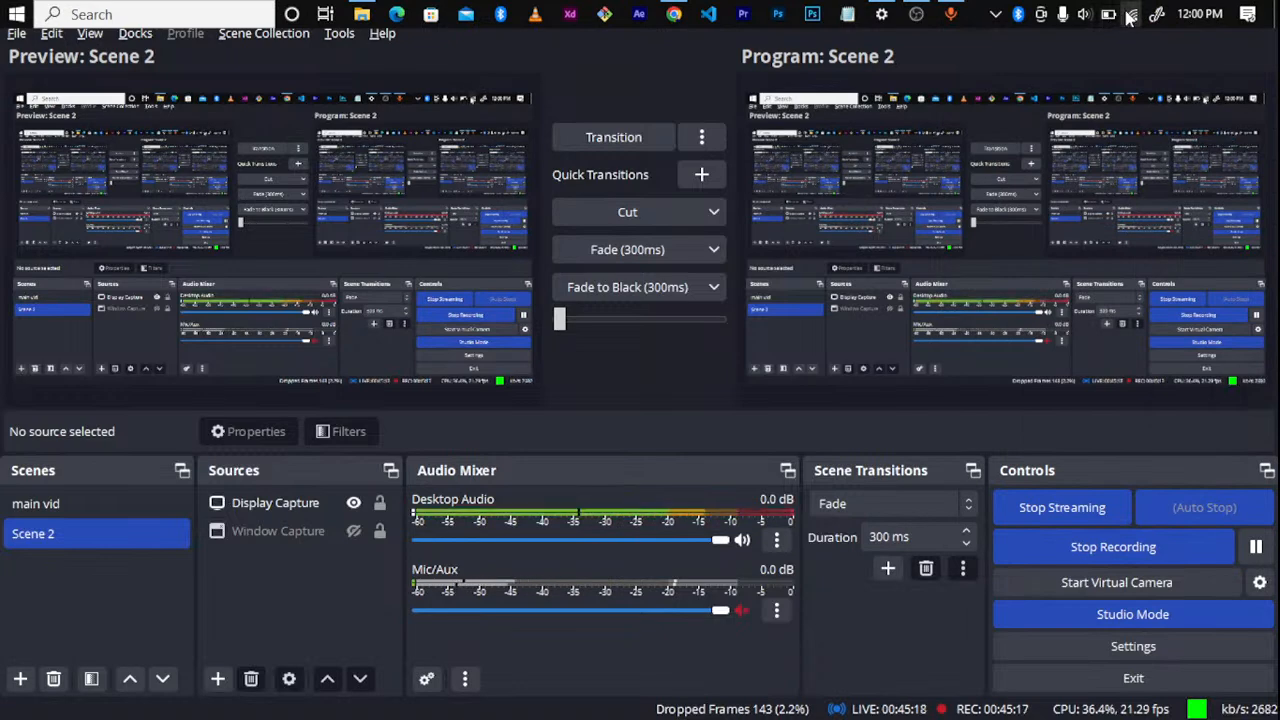
pyautogui.click(1130, 14)
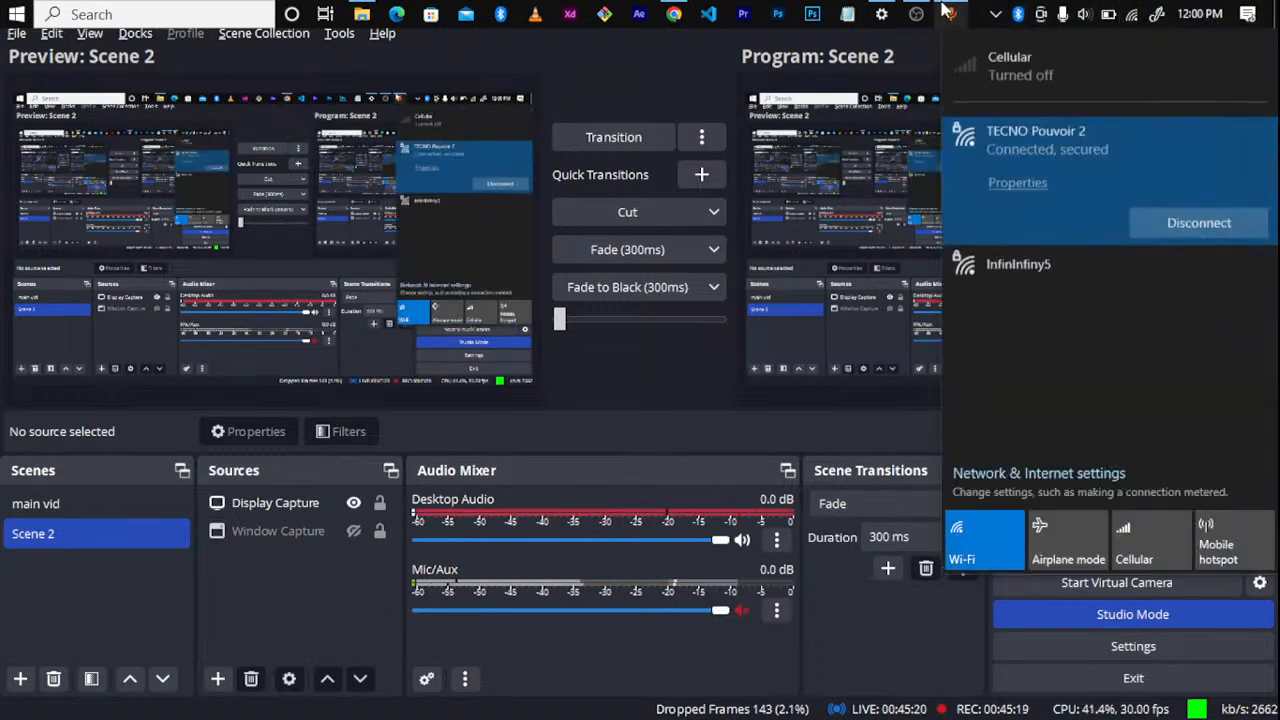
# Switch back to the Google Meet call, leave full screen, and view the connection options for the InfinInfiny5 network.
pyautogui.hotkey('alt', 'Tab')
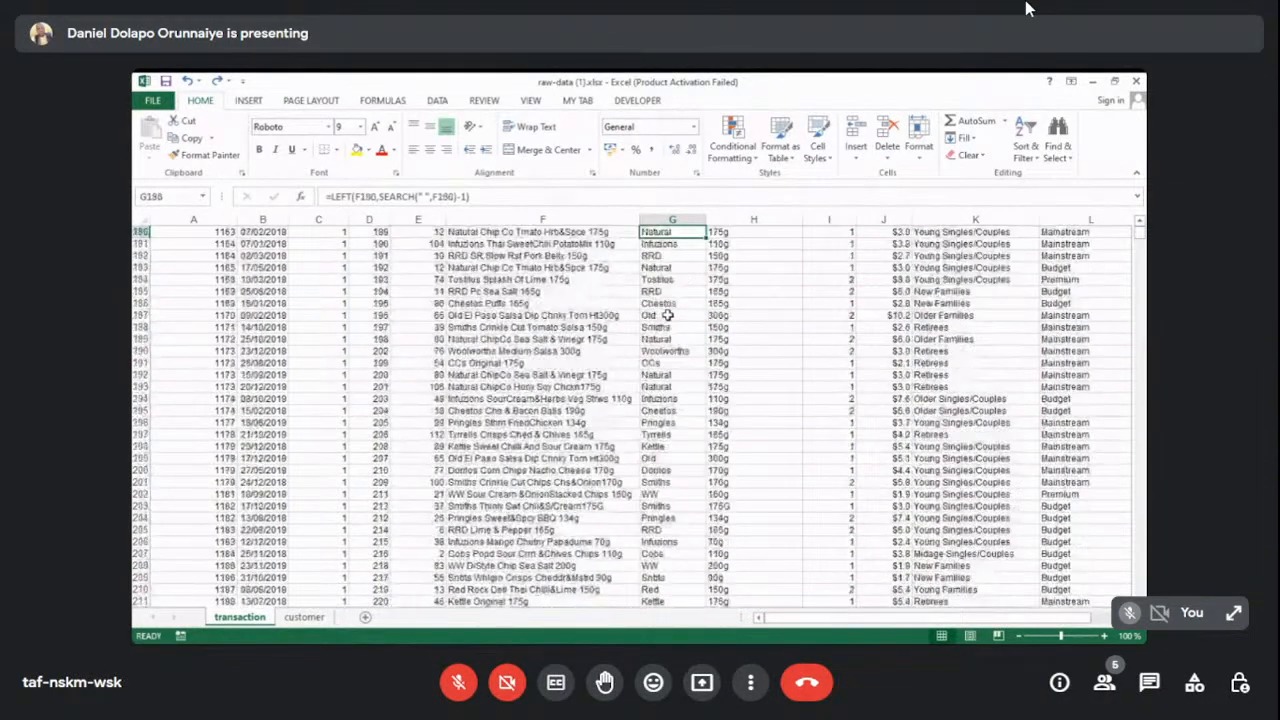
pyautogui.press('F11')
pyautogui.moveTo(1148, 6)
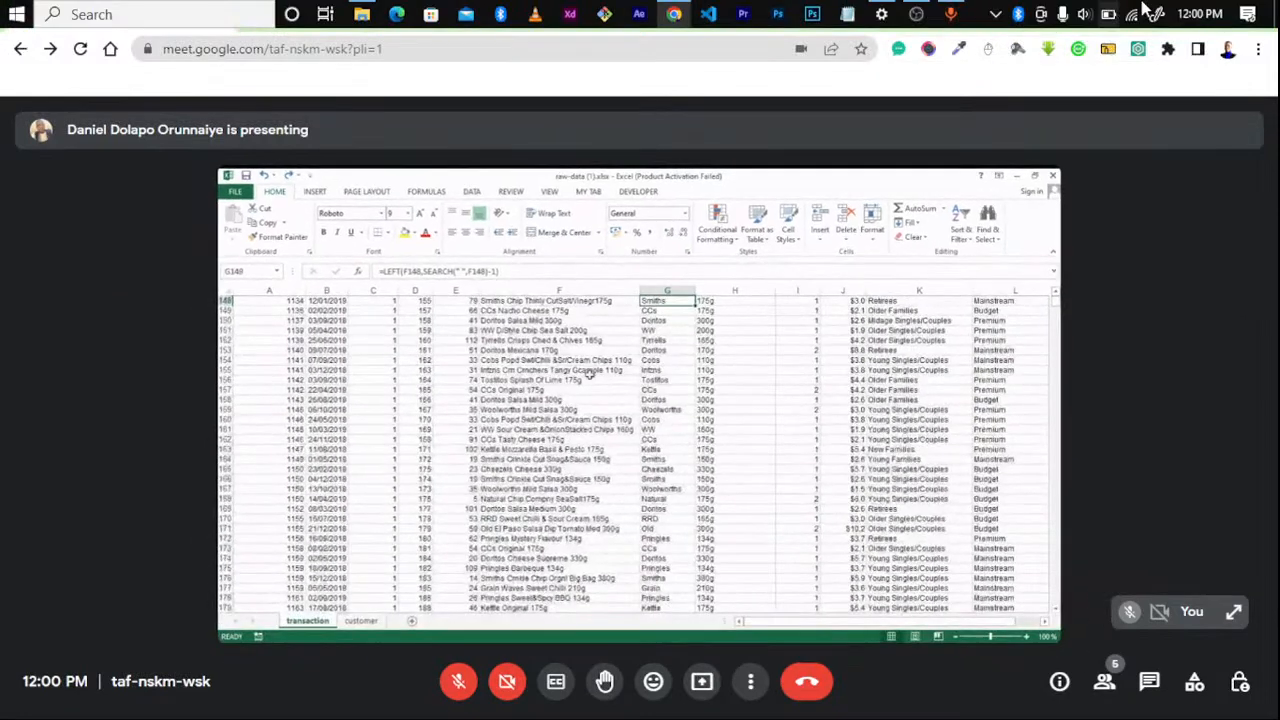
pyautogui.click(1137, 12)
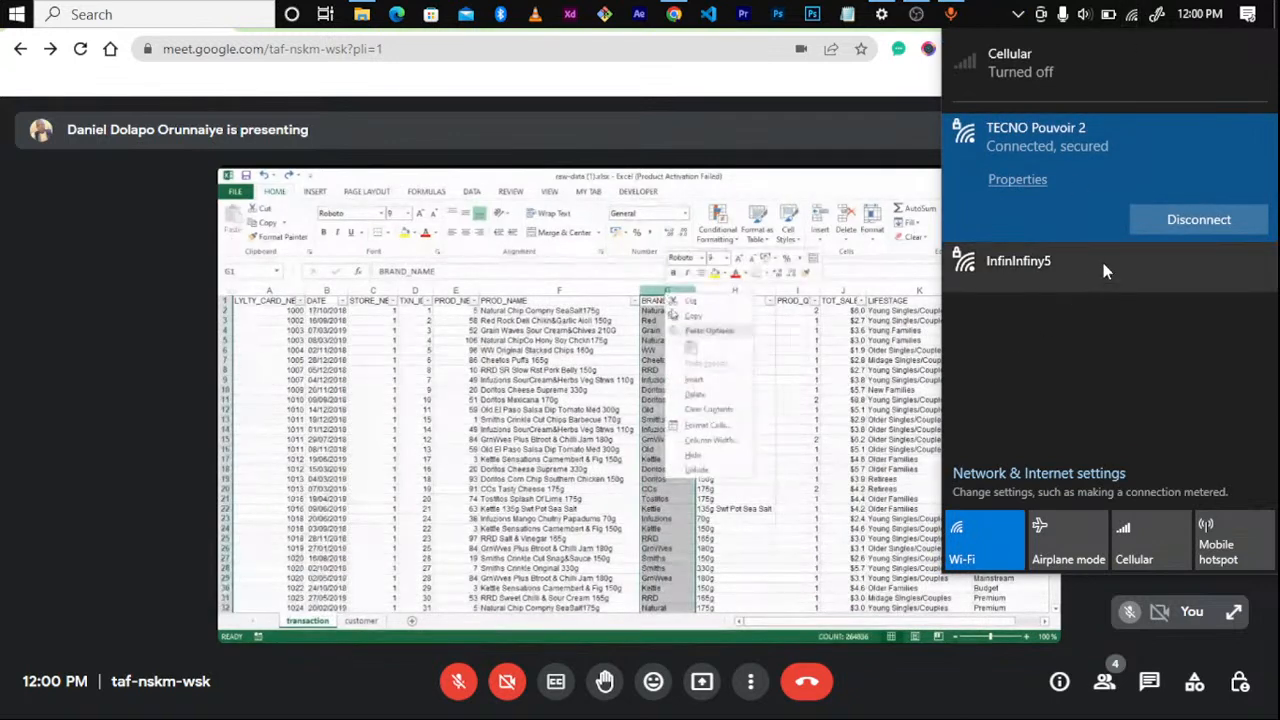
pyautogui.click(1103, 263)
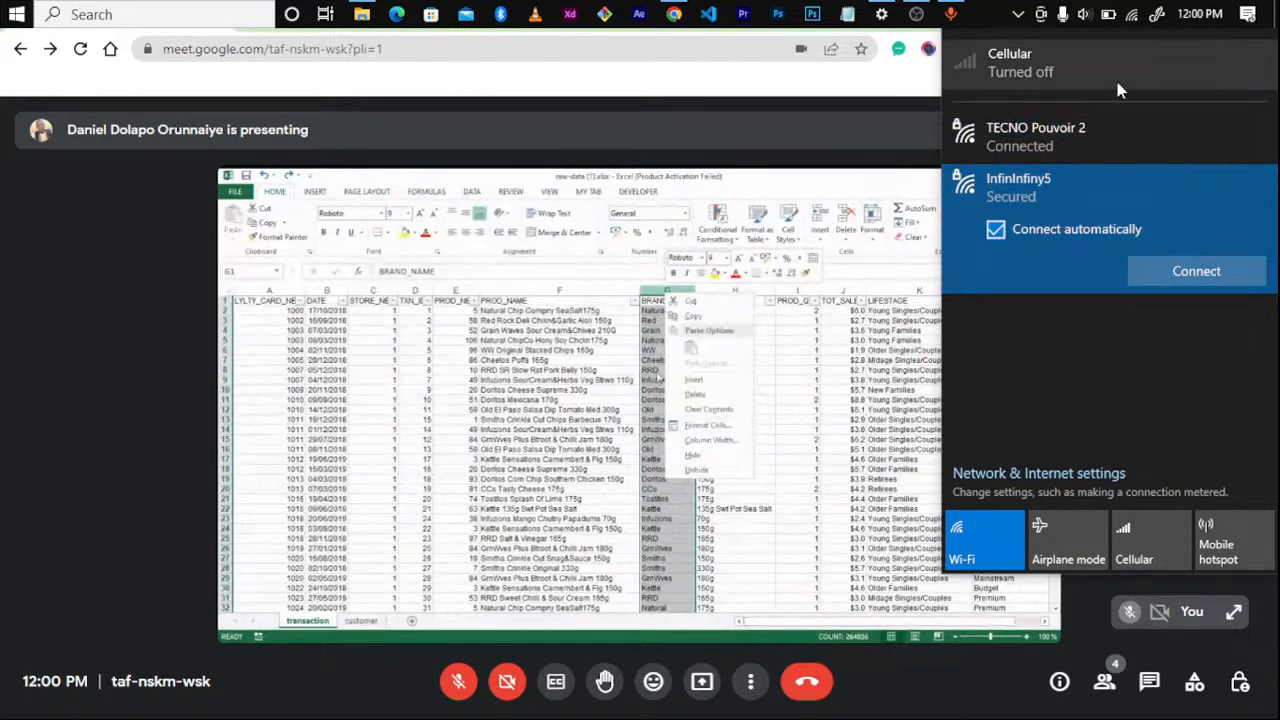
pyautogui.click(1131, 16)
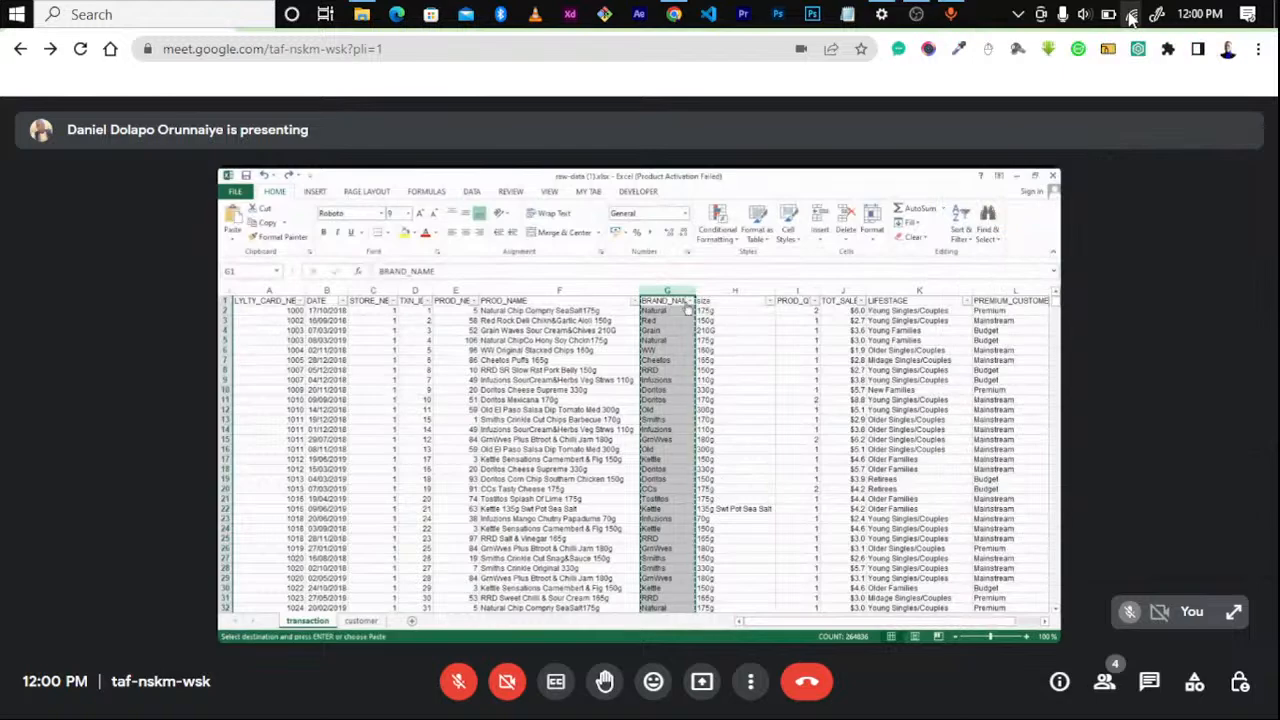